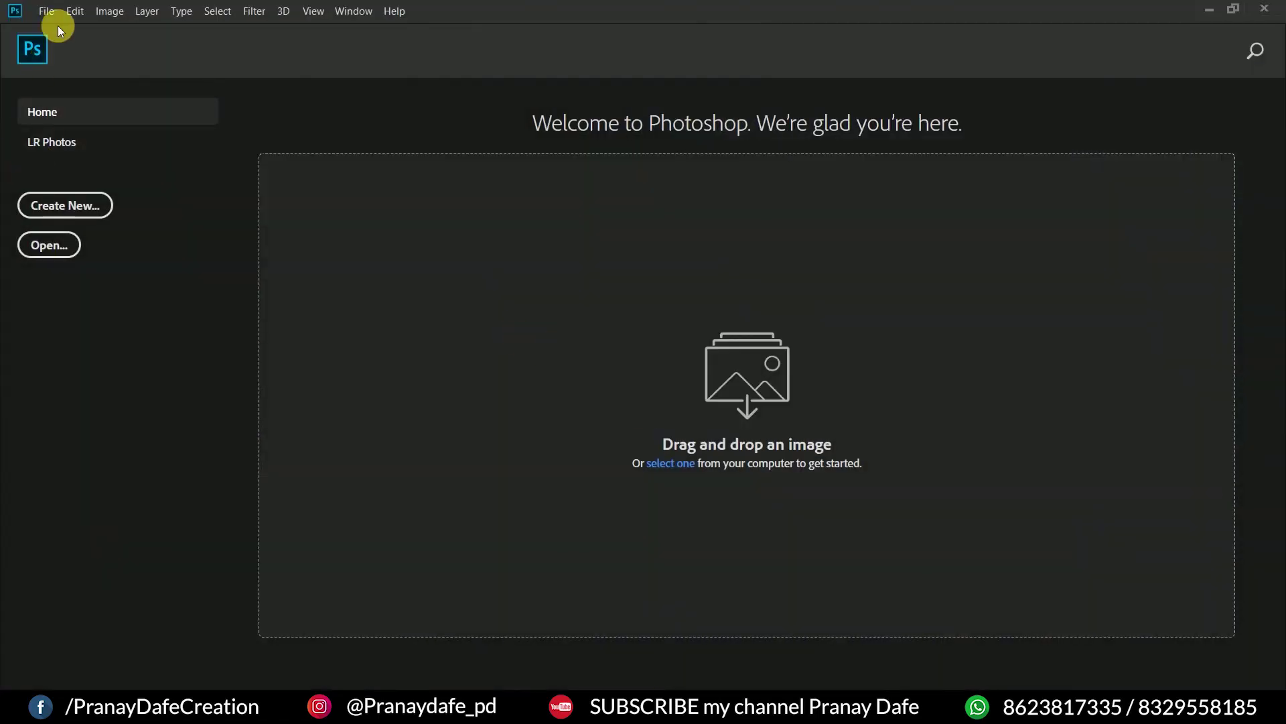
- Launch Adobe Photoshop and bring up its Home welcome screen
click(75, 11)
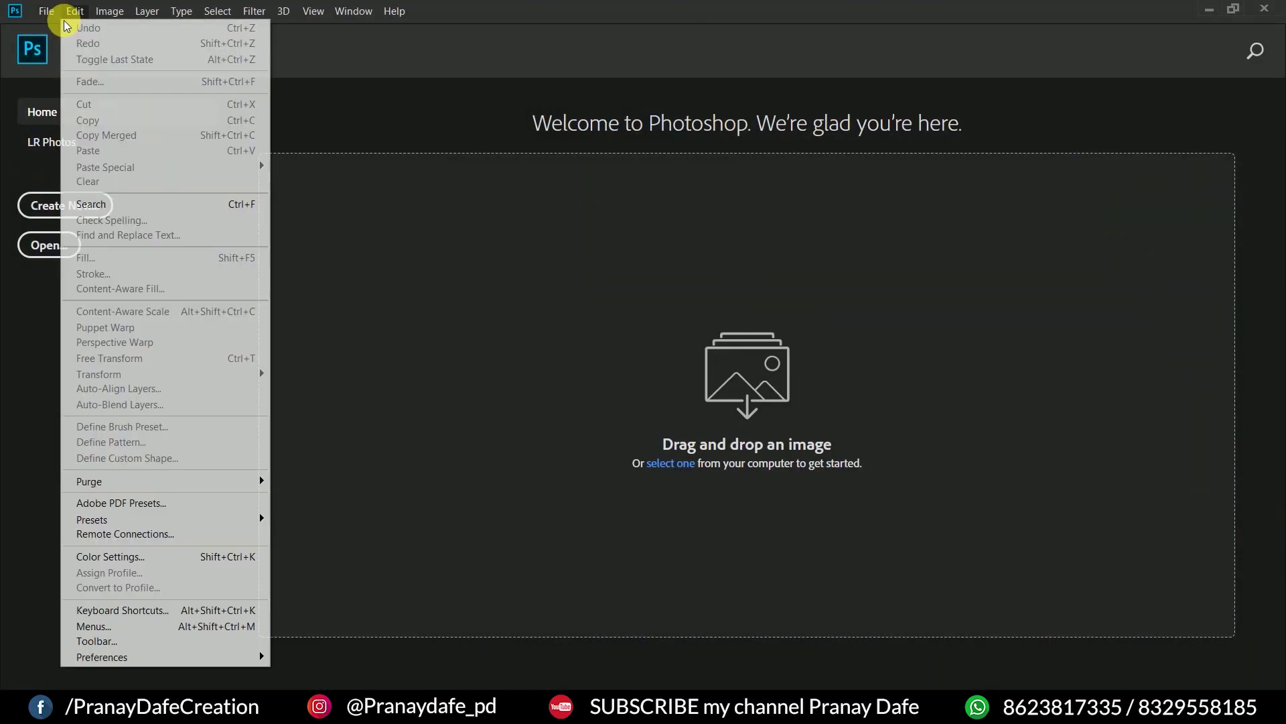
- Create a new A4 portrait document from the Print presets
click(57, 29)
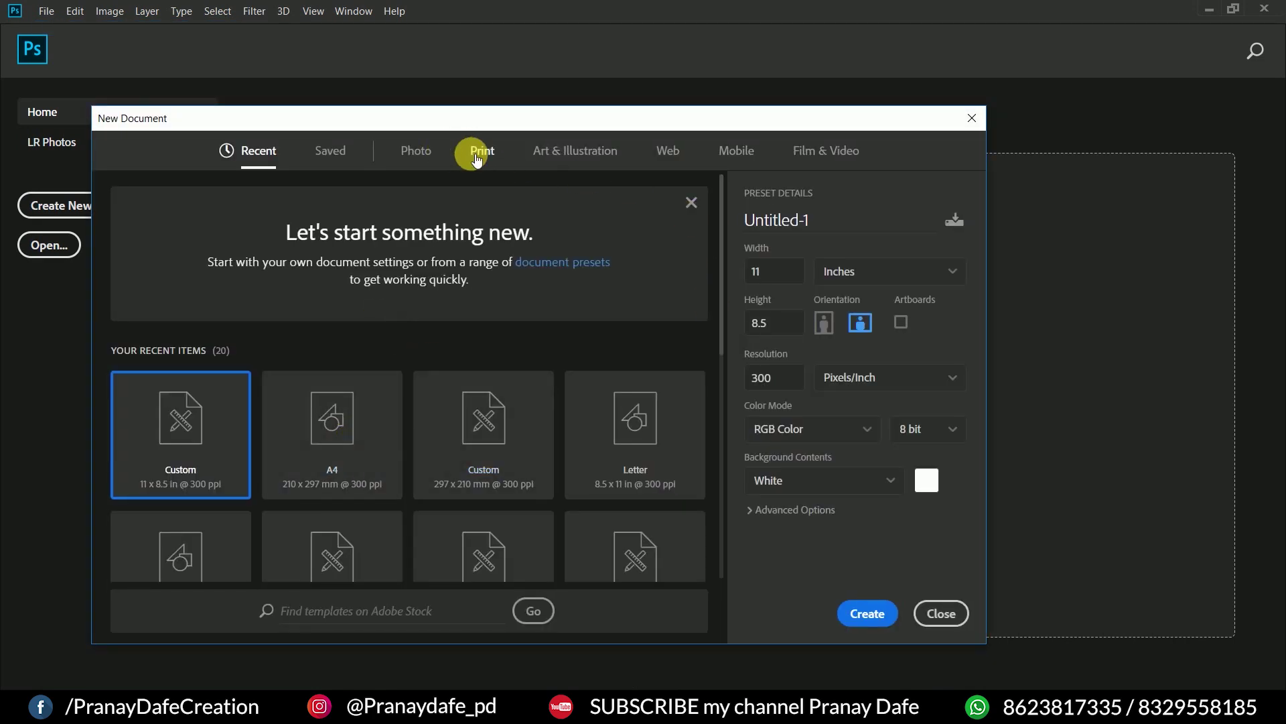
click(476, 155)
click(636, 281)
click(865, 615)
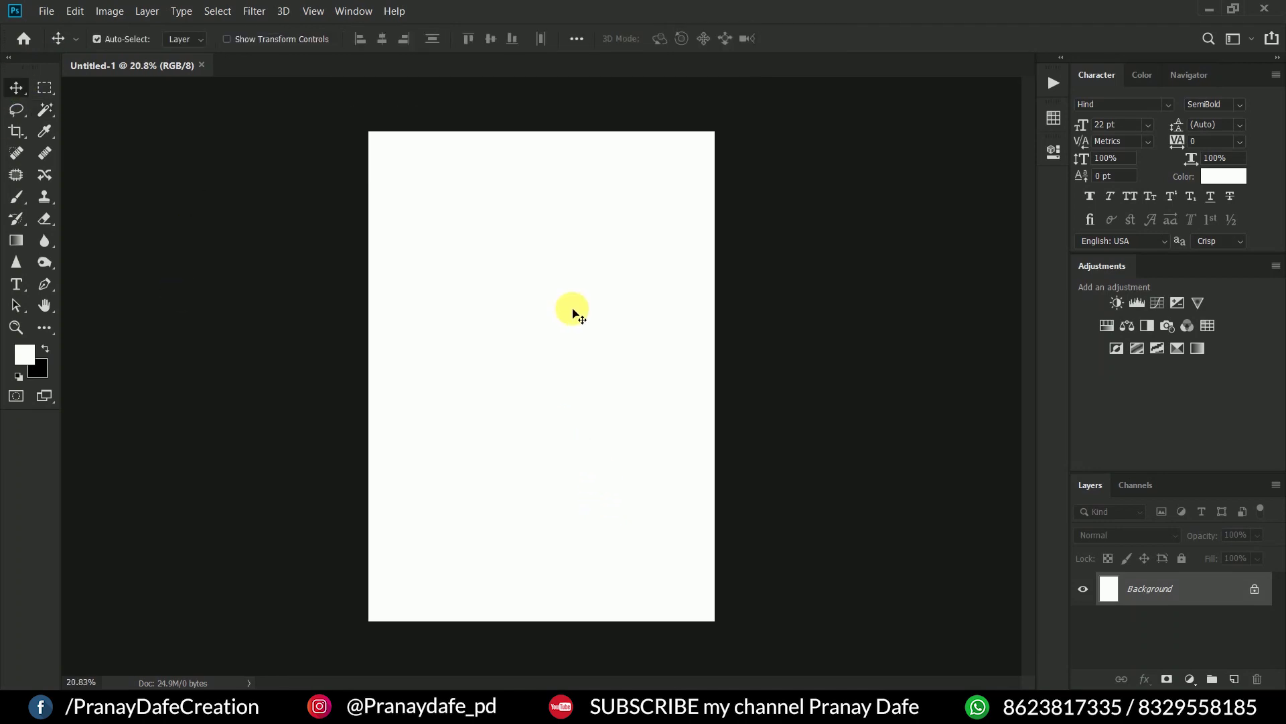
- Unlock the background layer and crop the page slightly shorter at the bottom
click(1255, 590)
scroll(703, 440, up, 1)
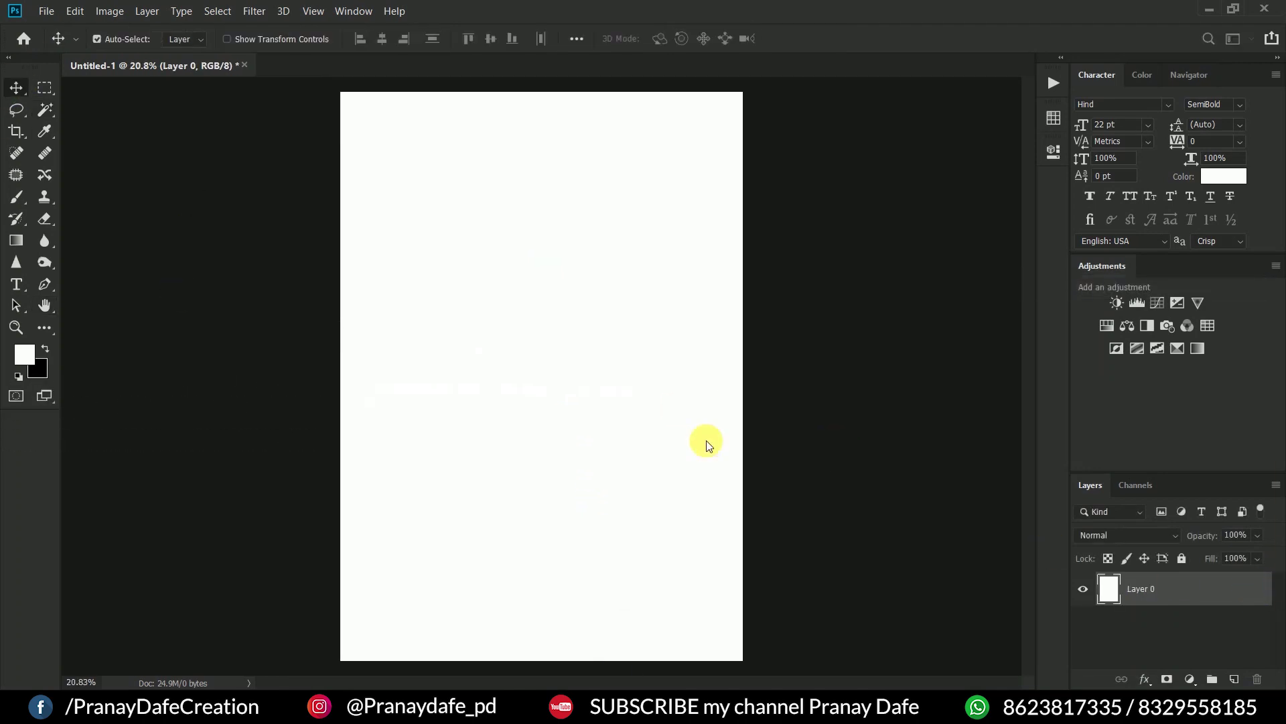
click(15, 132)
drag(541, 643, 550, 635)
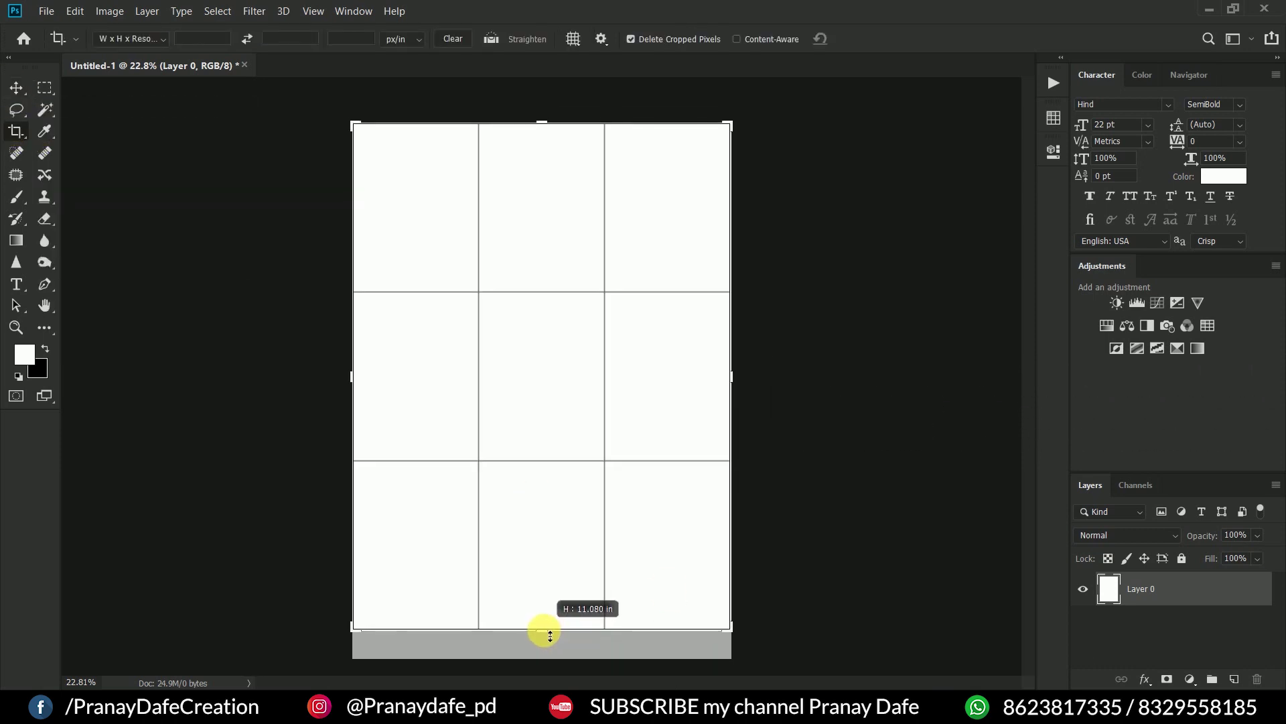
key(Return)
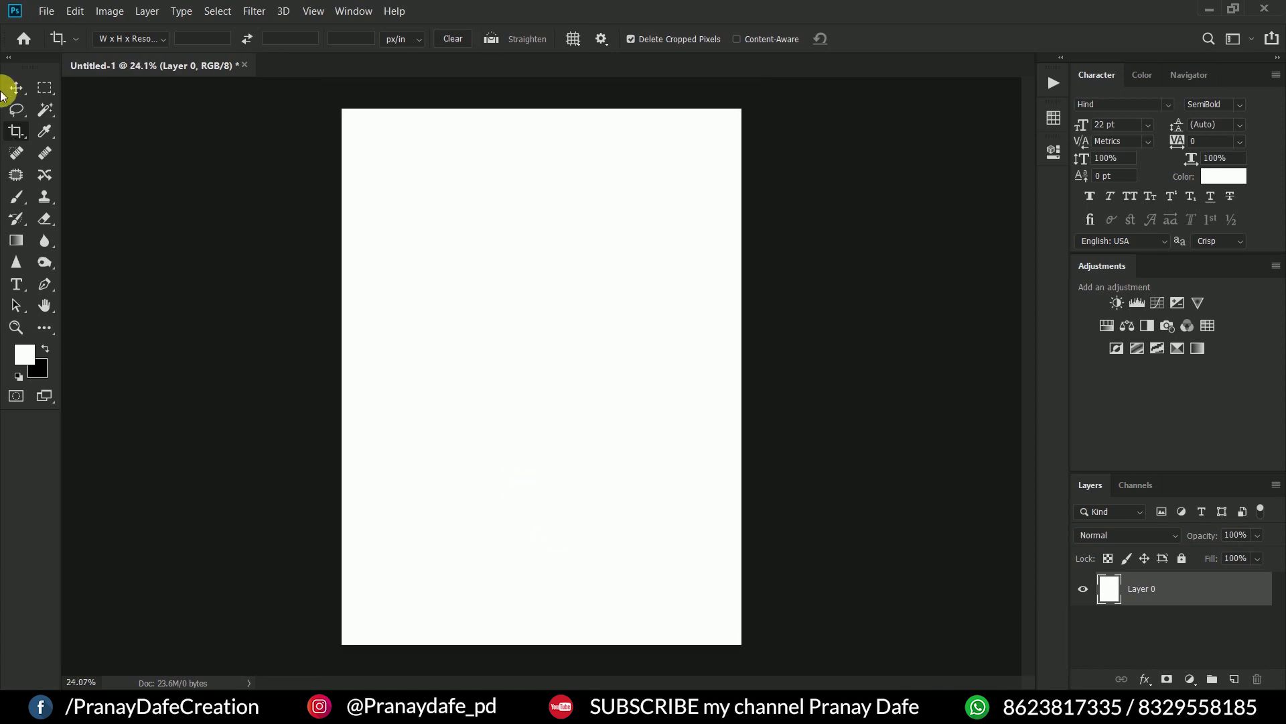
click(16, 88)
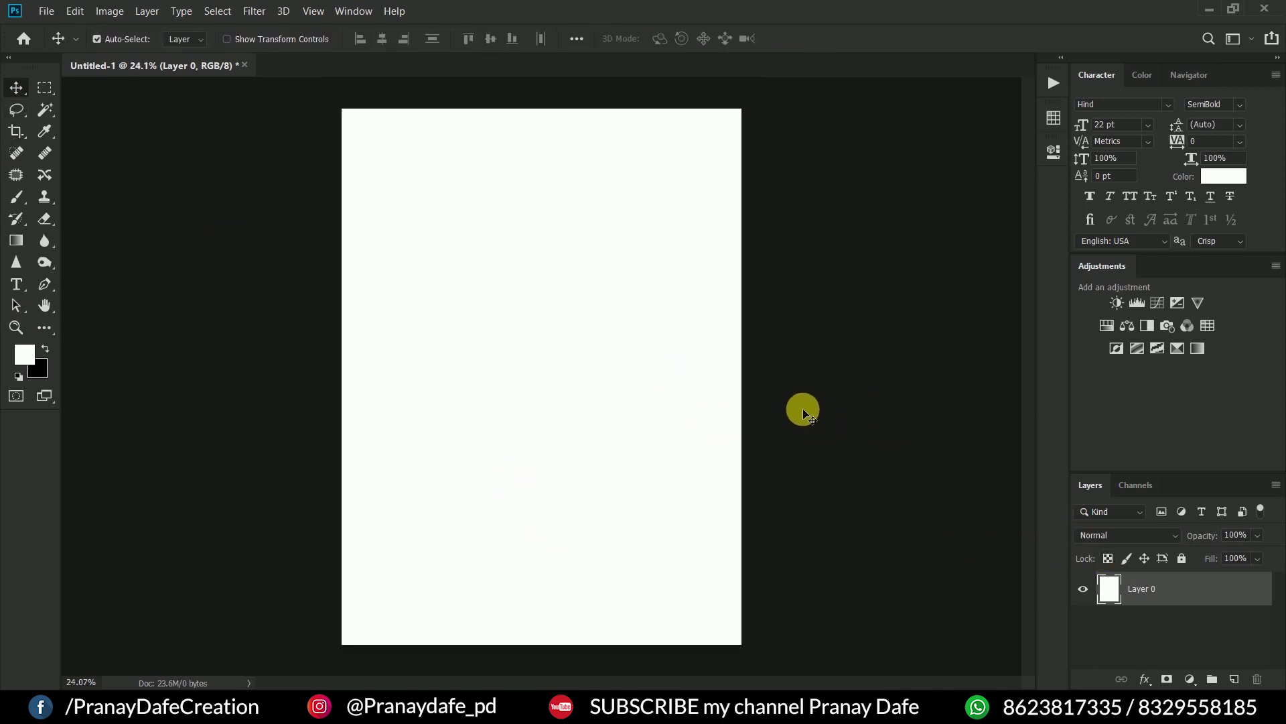
- Choose a 2500 soft cloud brush from the brush presets
key(b)
scroll(539, 369, down, 1)
right_click(546, 335)
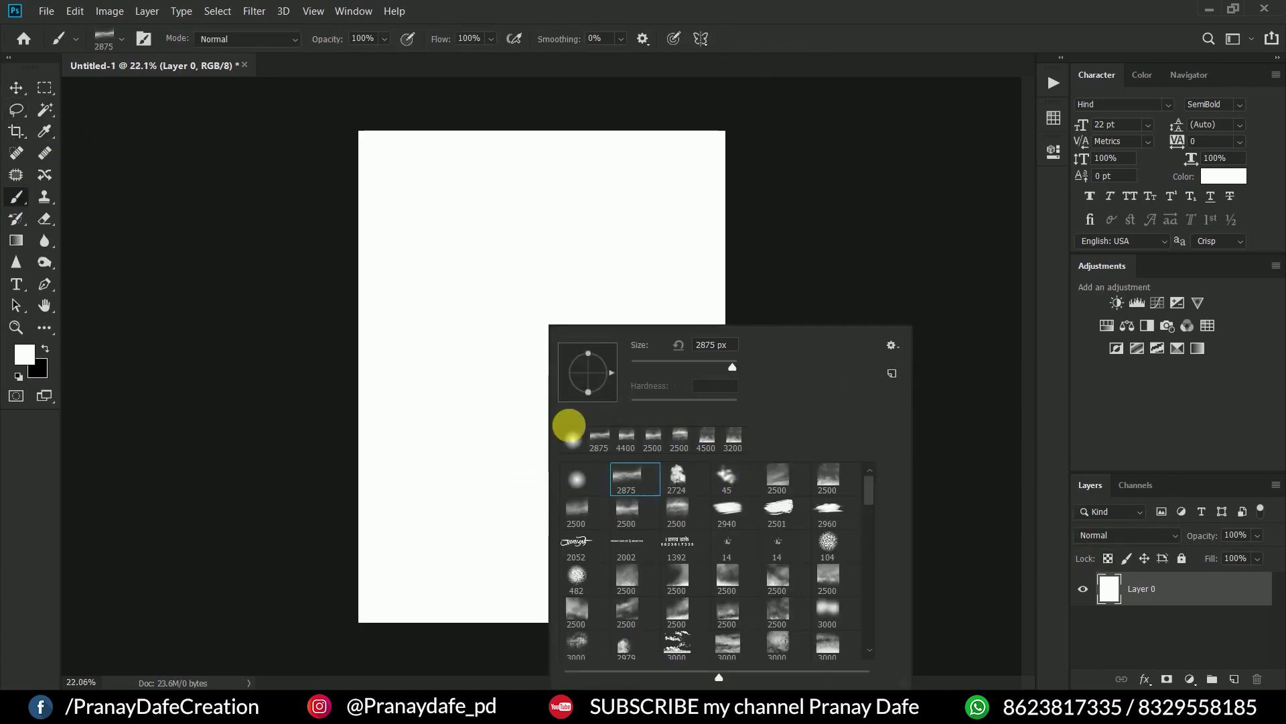
click(686, 472)
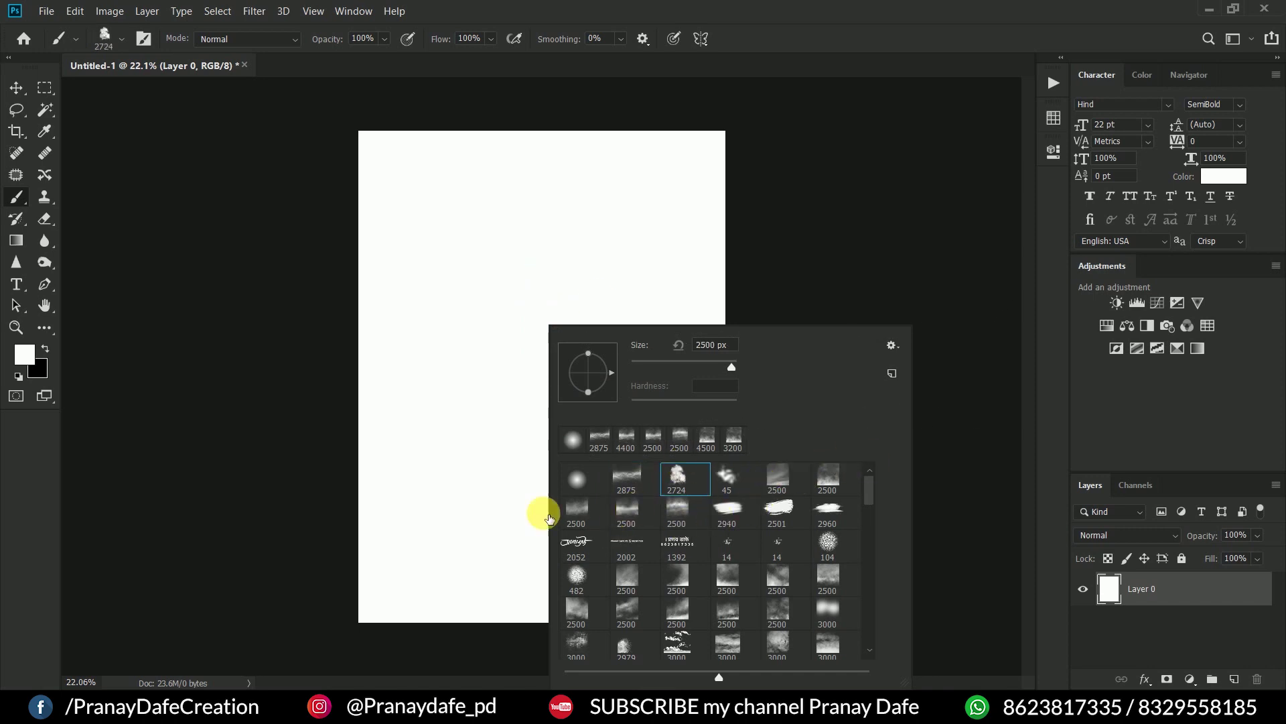
click(575, 511)
click(677, 511)
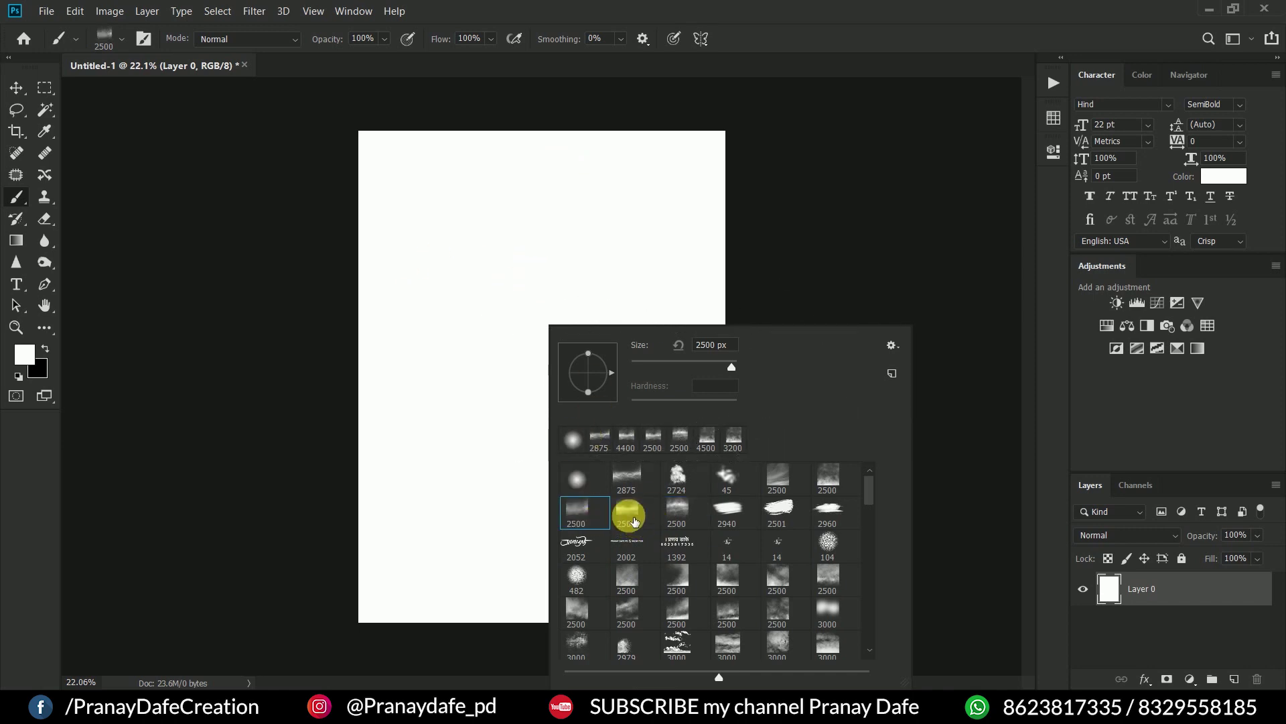
click(44, 131)
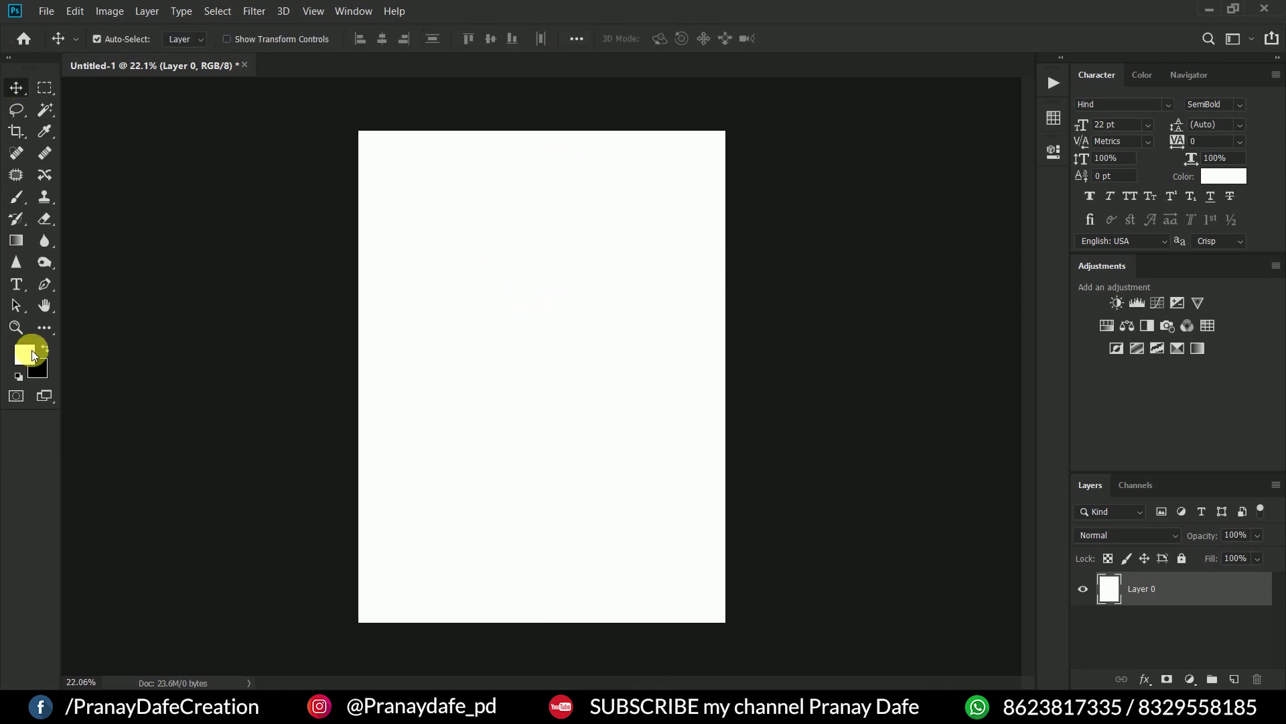
- Set the foreground colour to brown in the Color Picker
click(25, 354)
drag(1021, 595, 1035, 600)
drag(950, 514, 942, 509)
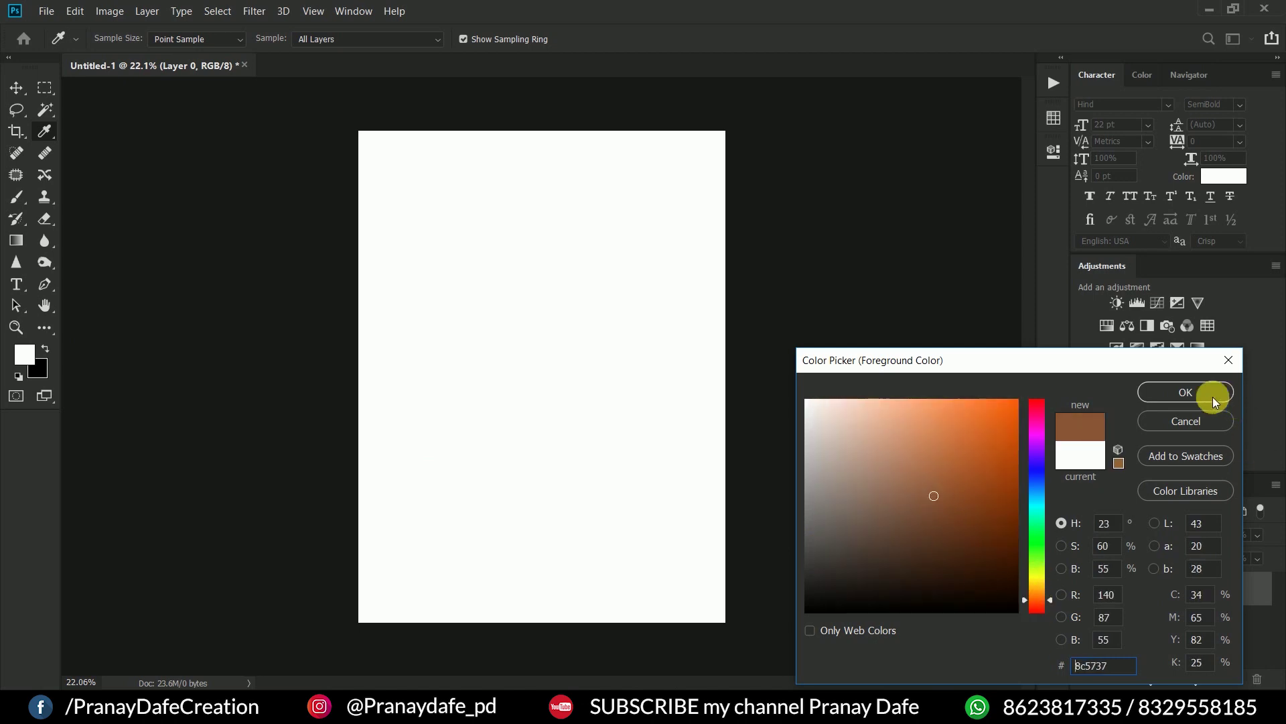
click(1177, 392)
click(27, 355)
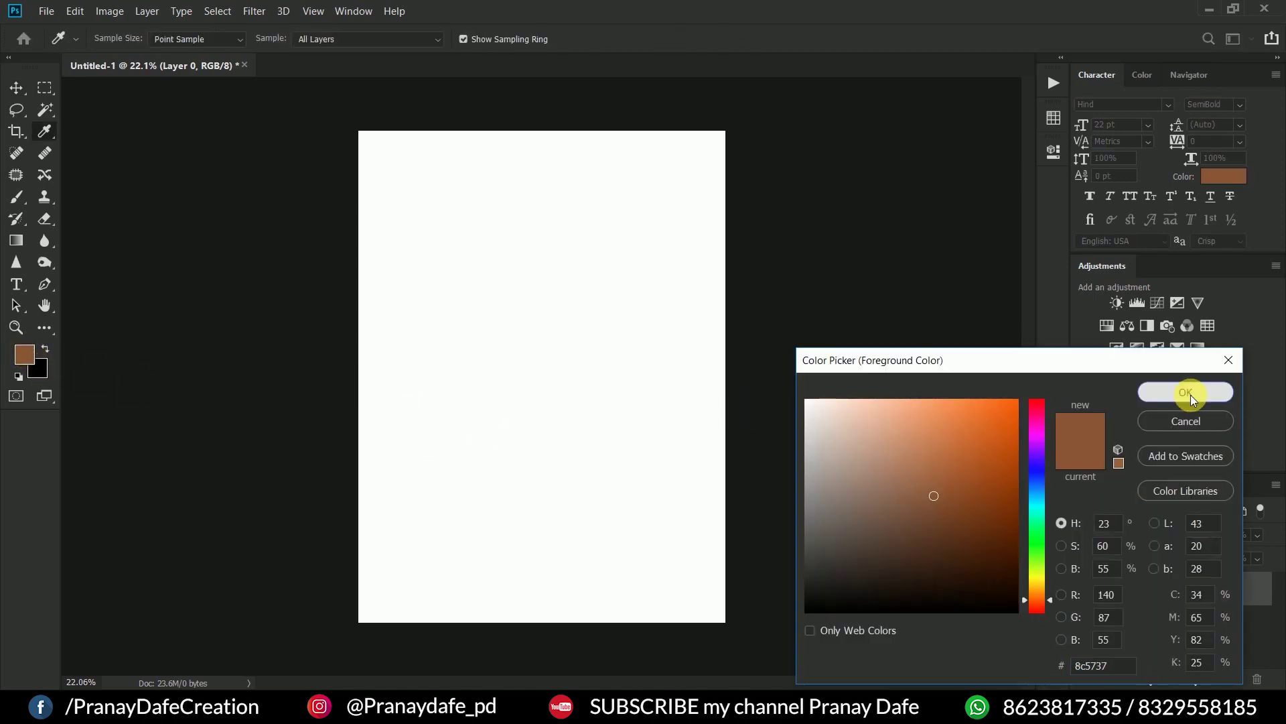
click(1186, 393)
key(v)
- Refine the foreground colour to medium brown from the Swatches panel
click(1054, 118)
click(924, 317)
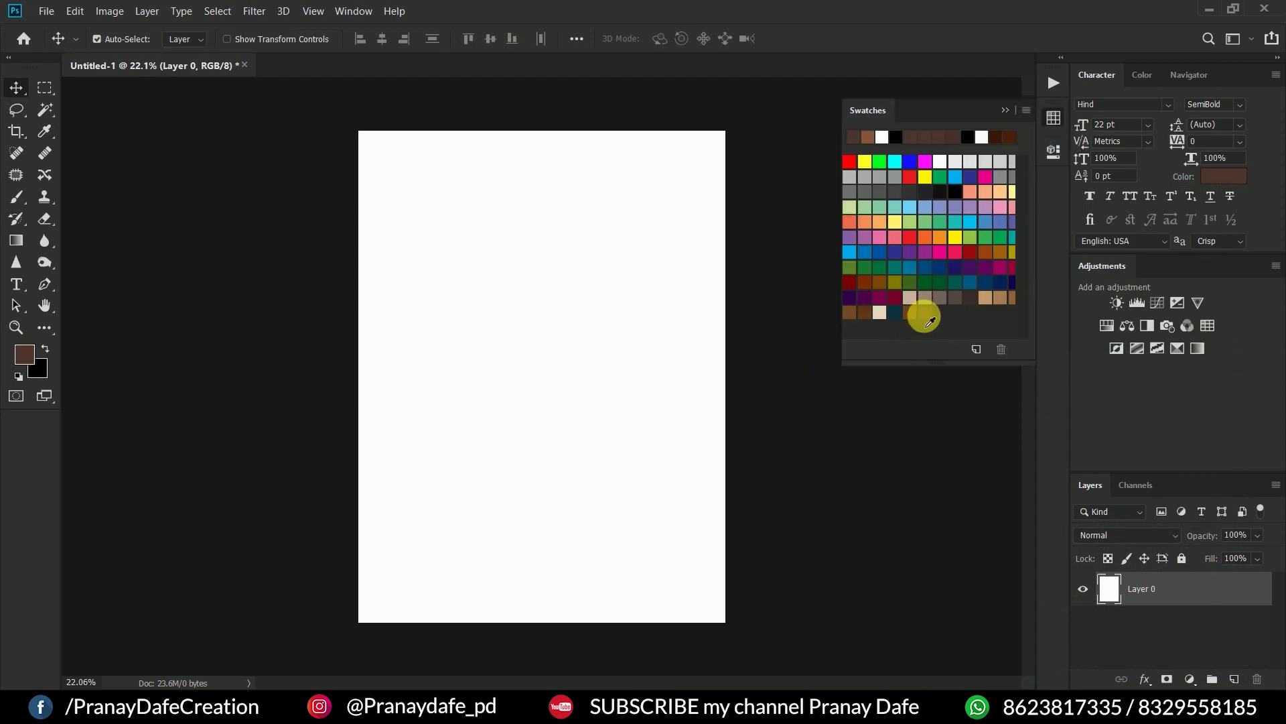
click(852, 313)
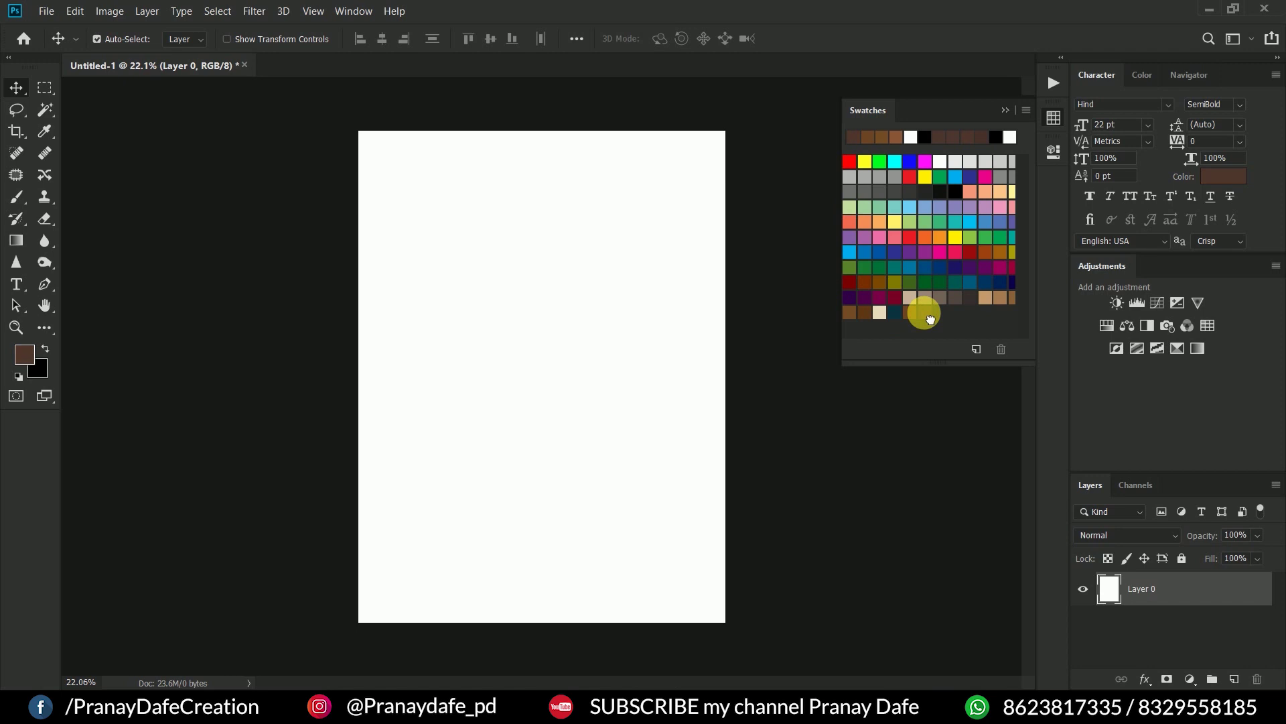
click(1003, 111)
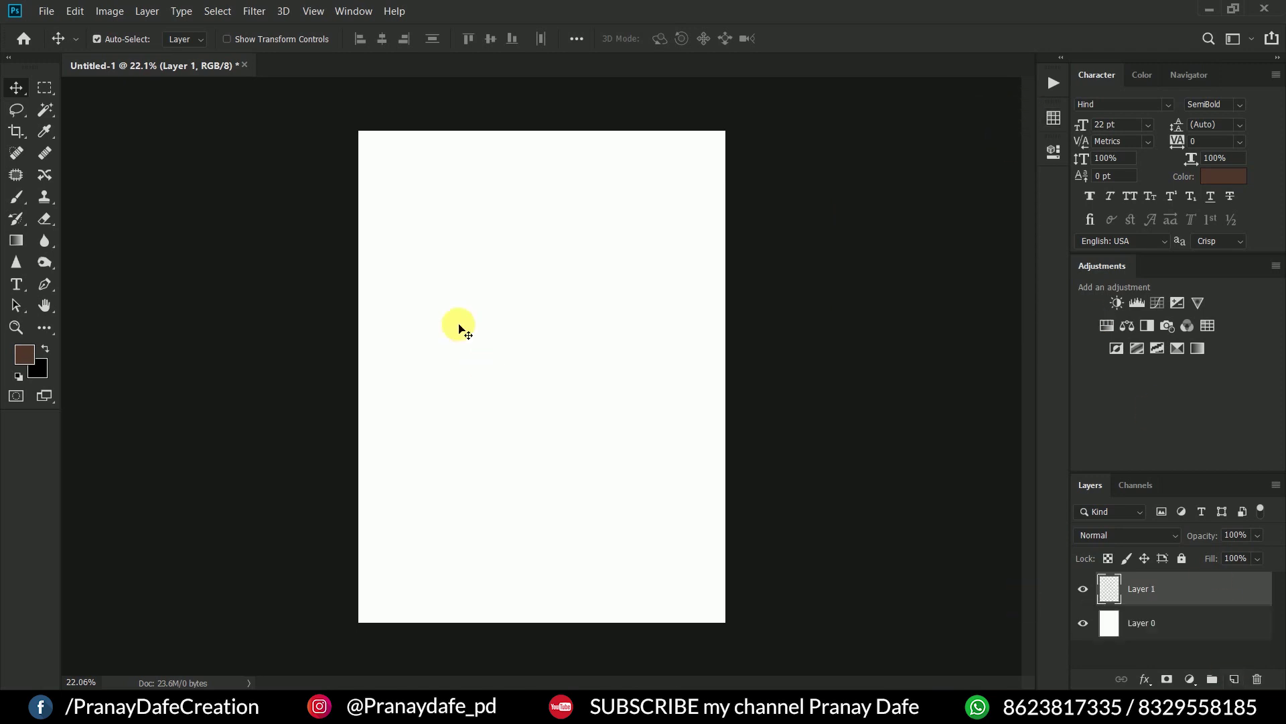
- Paint brown clouds on Layer 1, then scale and position them against the top edge
click(26, 199)
right_click(562, 303)
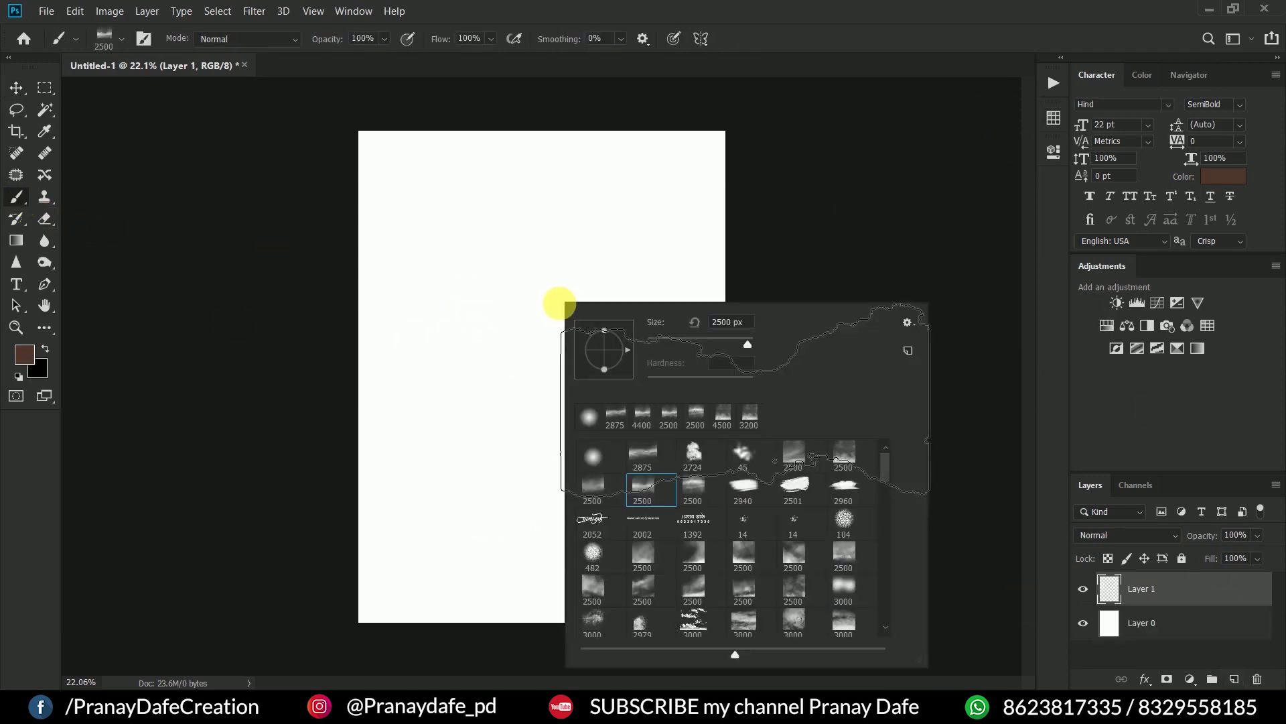
drag(549, 181, 544, 209)
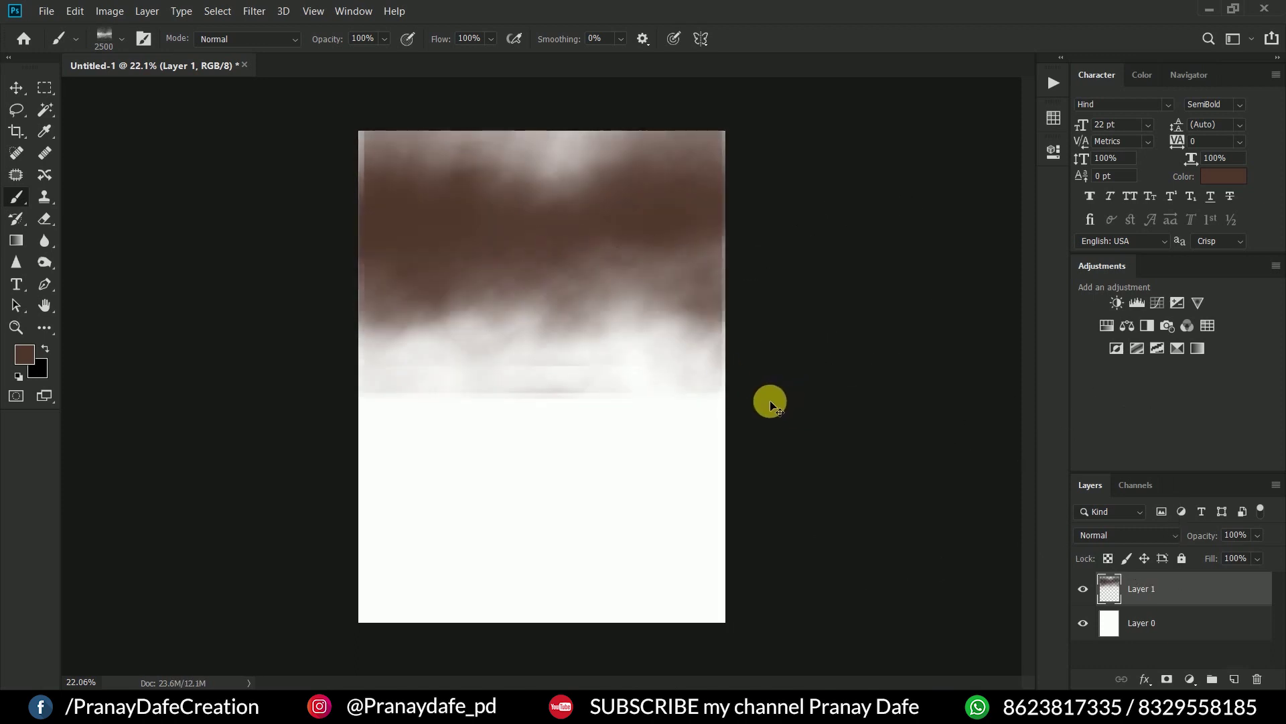
key(ctrl+t)
drag(542, 398, 552, 500)
drag(583, 452, 584, 333)
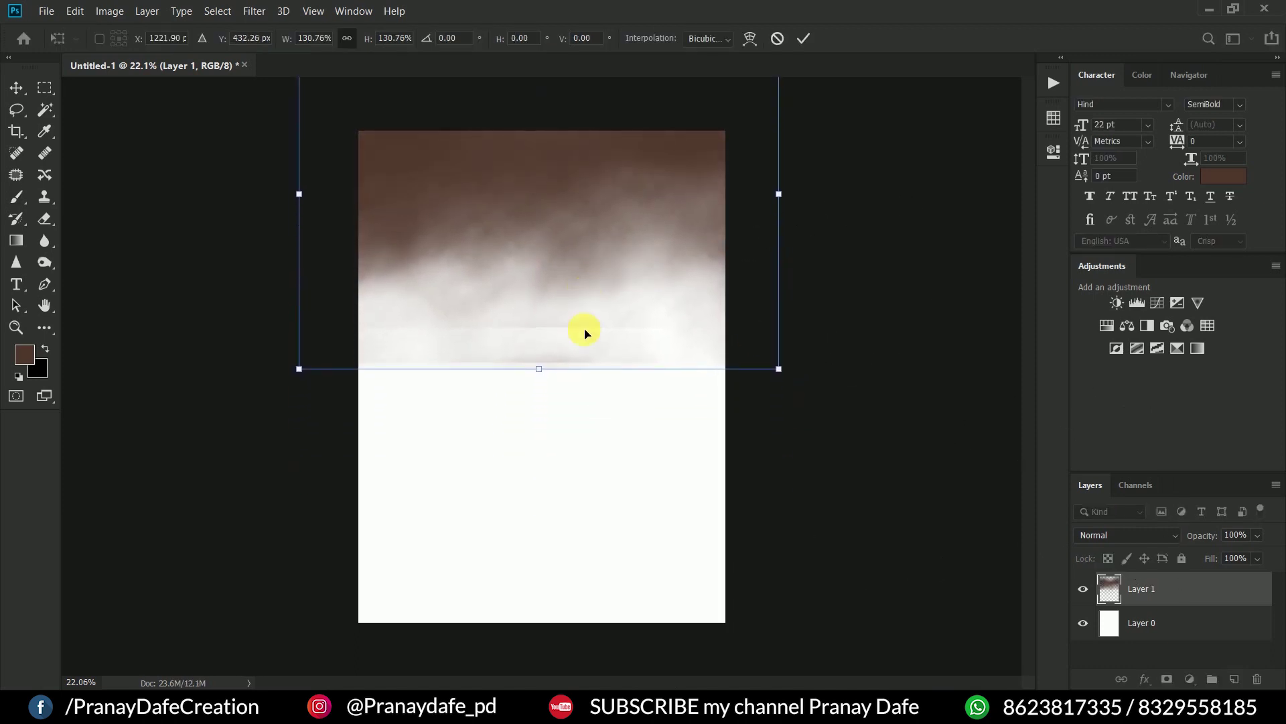
drag(541, 371, 557, 425)
mouse_move(586, 359)
mouse_down()
mouse_move(589, 348)
mouse_move(582, 372)
mouse_up()
click(44, 219)
scroll(588, 428, down, 2)
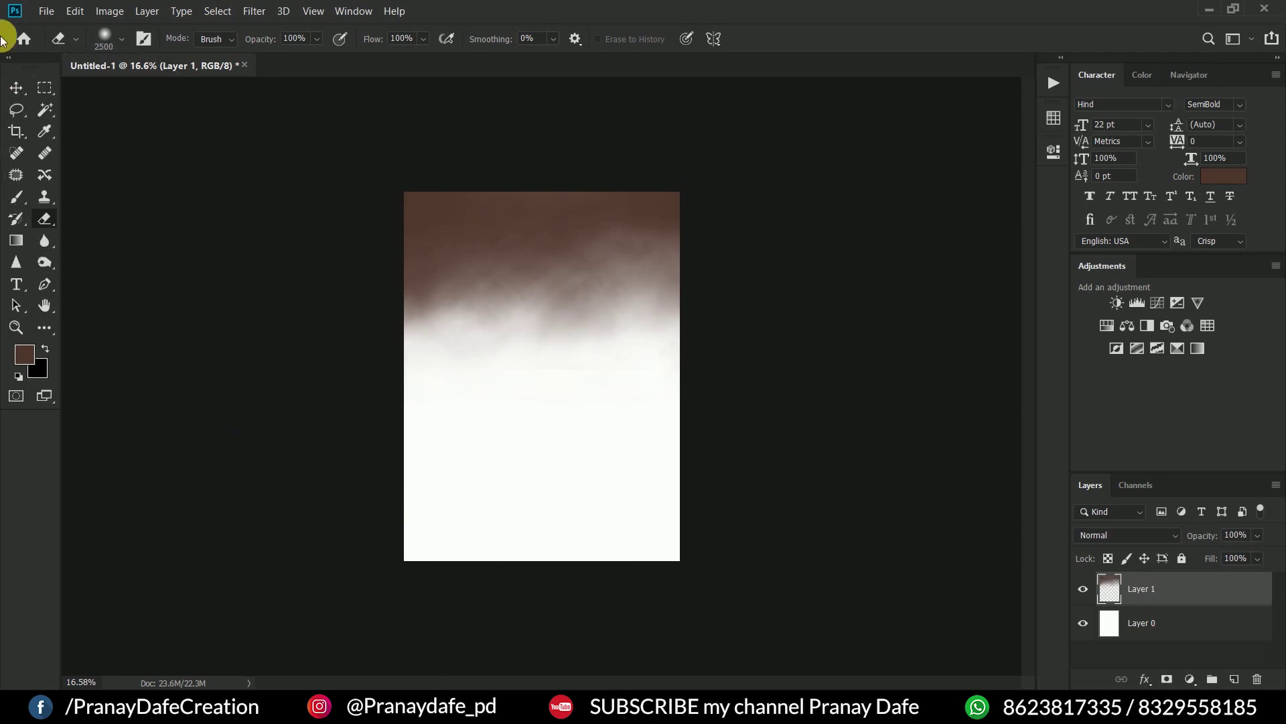
click(16, 87)
drag(526, 233, 555, 226)
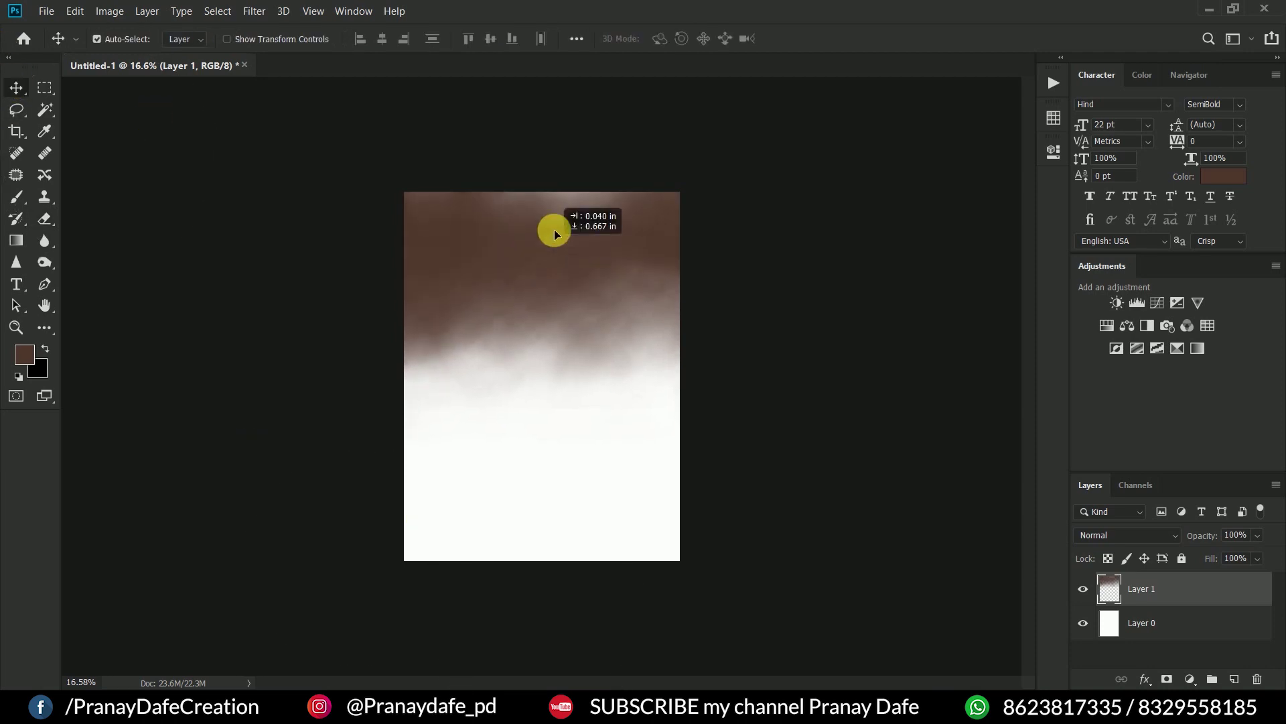
- Add a layer above Layer 0 and paint brown clouds across the lower page
click(1196, 623)
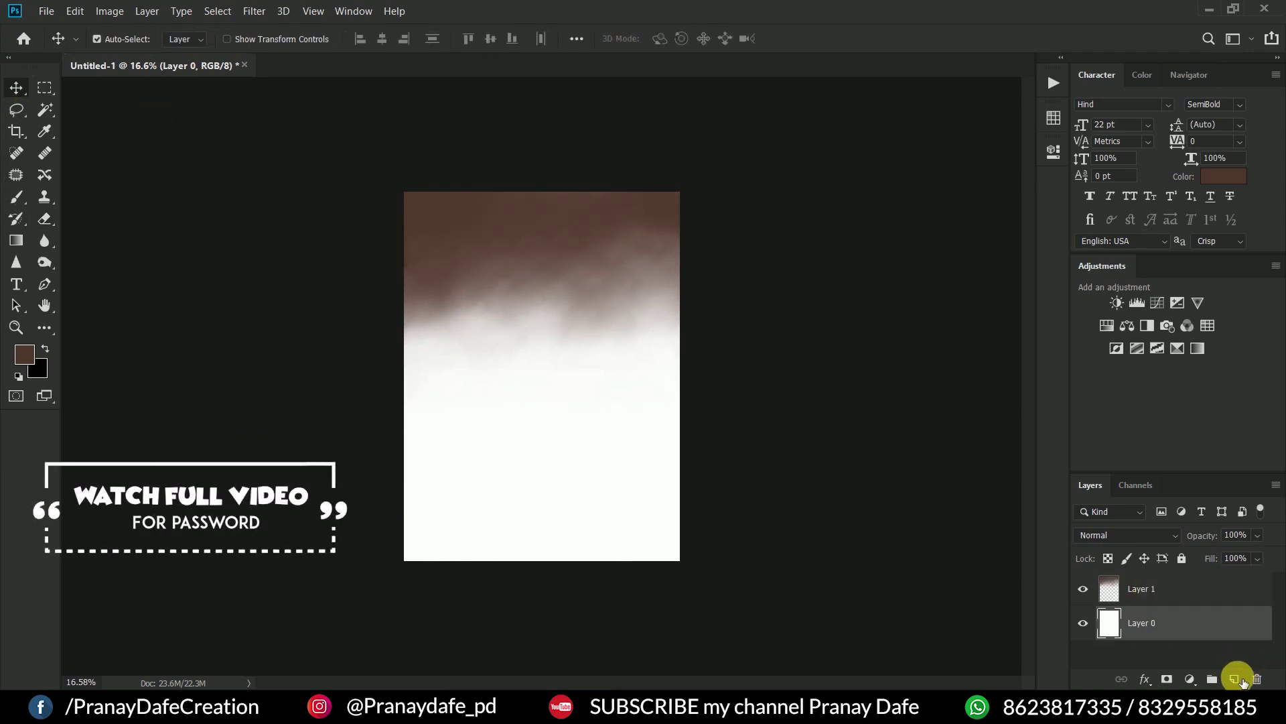
click(1235, 679)
click(16, 196)
scroll(538, 389, down, 1)
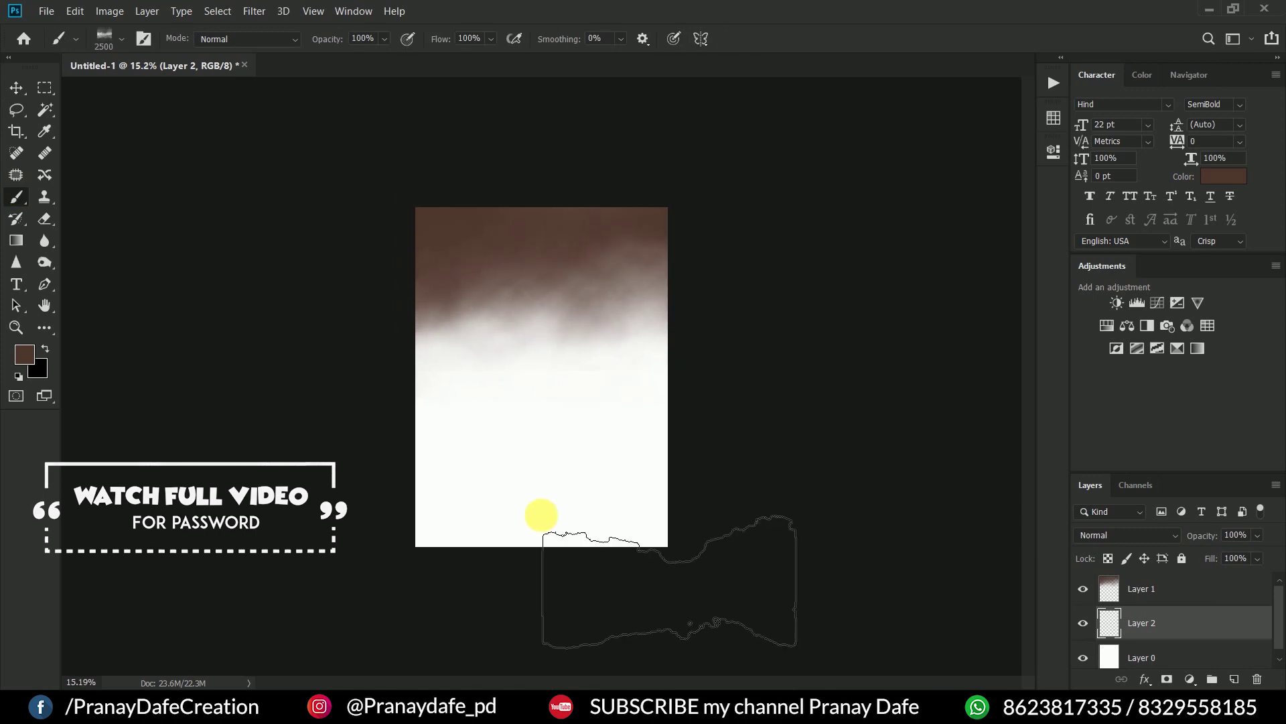
key(bracketright)
key(bracketright)
key(bracketright)
mouse_move(546, 512)
mouse_down()
mouse_move(540, 480)
mouse_move(538, 575)
mouse_up()
click(16, 87)
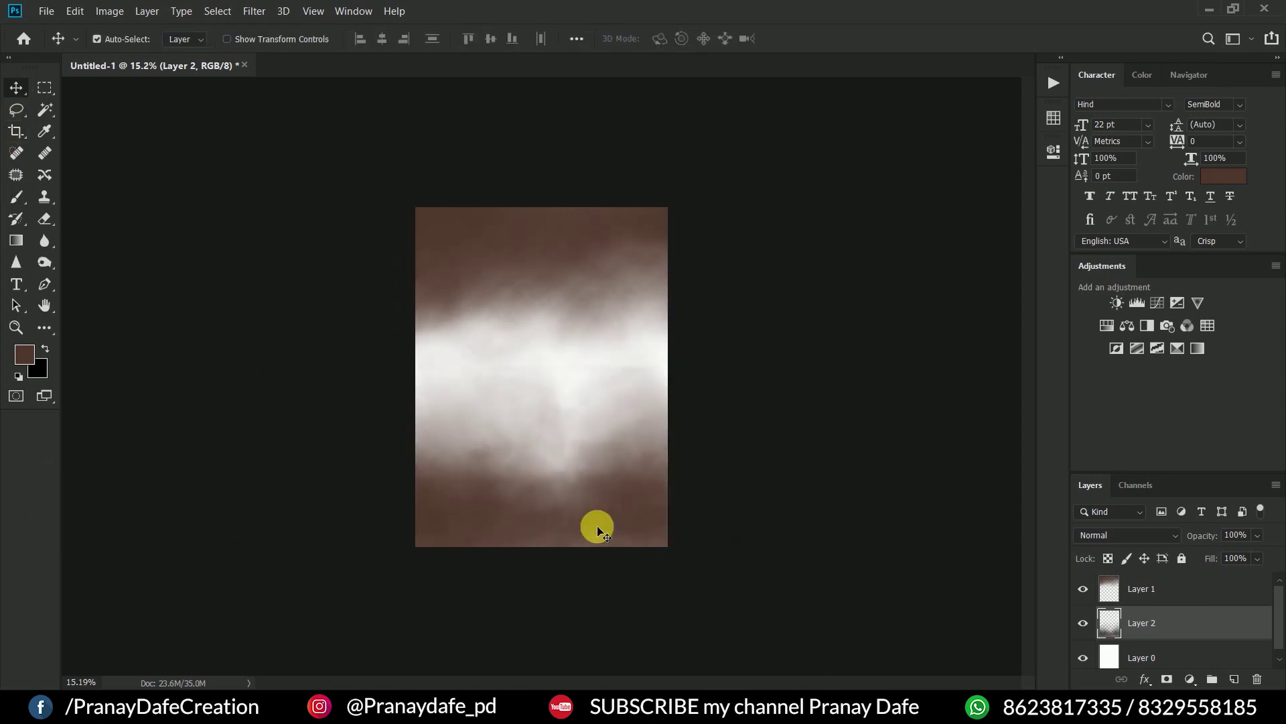
- Enlarge and slightly tilt the lower brown clouds to cover the bottom
key(ctrl+t)
mouse_move(551, 566)
mouse_down()
mouse_move(585, 556)
mouse_move(560, 566)
mouse_move(596, 580)
mouse_up()
drag(738, 637, 712, 611)
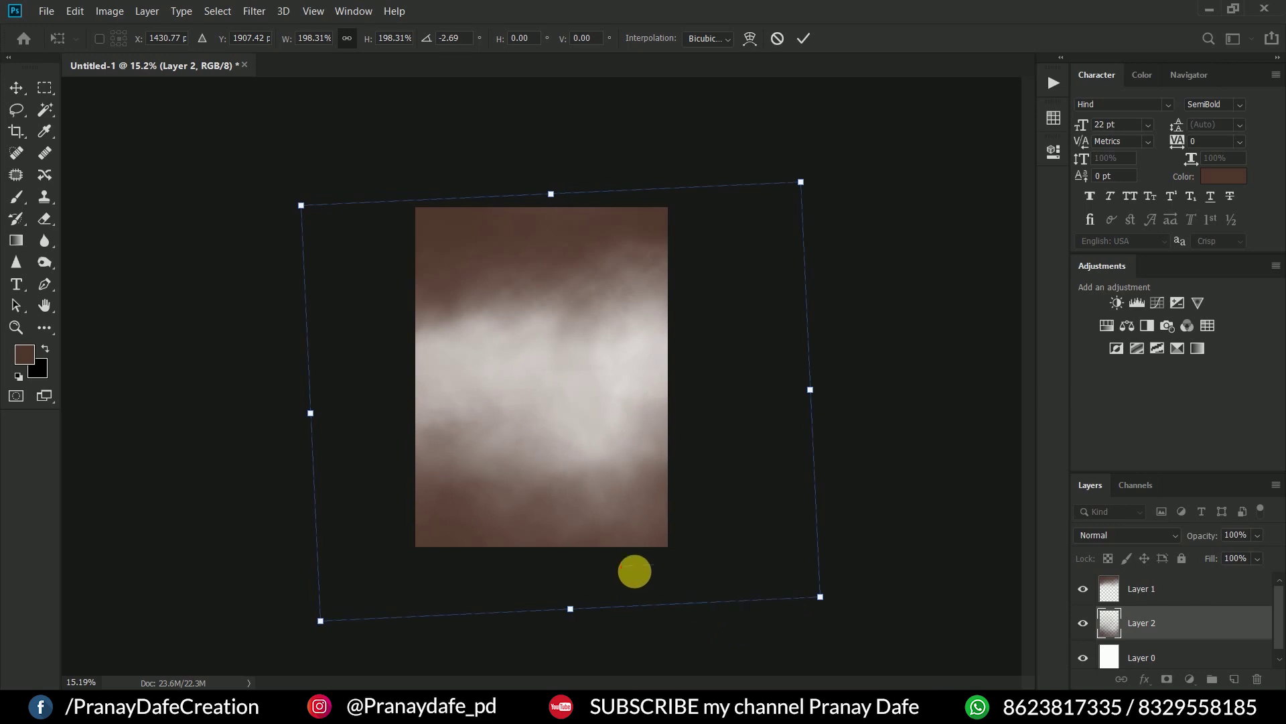
key(Return)
scroll(618, 572, up, 2)
scroll(583, 467, up, 3)
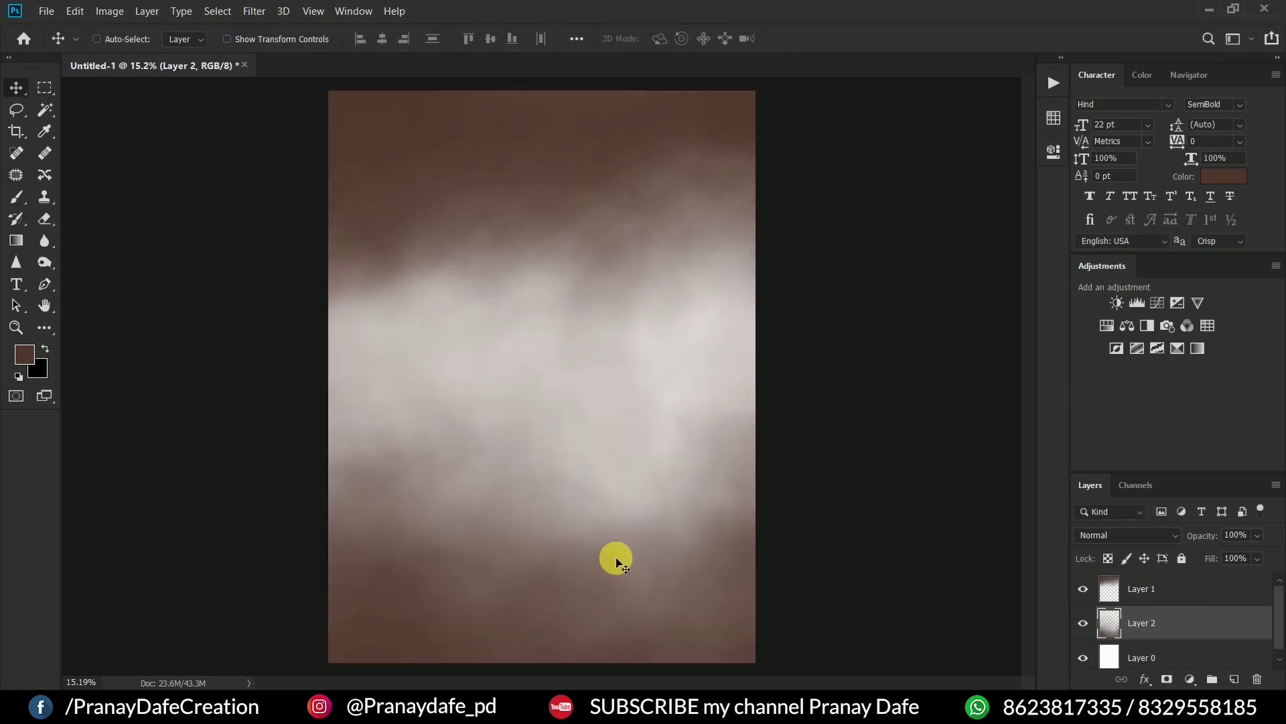
click(1168, 587)
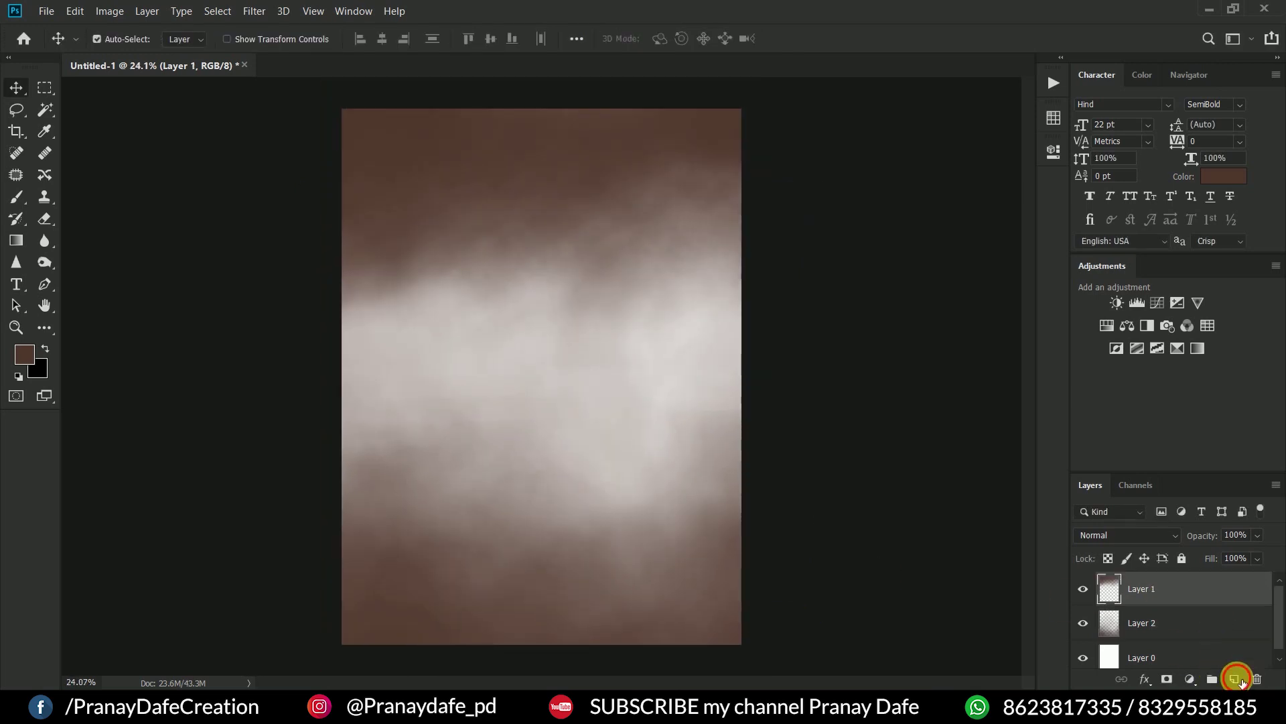
- Add a new layer above Layer 1 and pick a 2500 cloud brush
click(1235, 679)
click(17, 196)
right_click(617, 373)
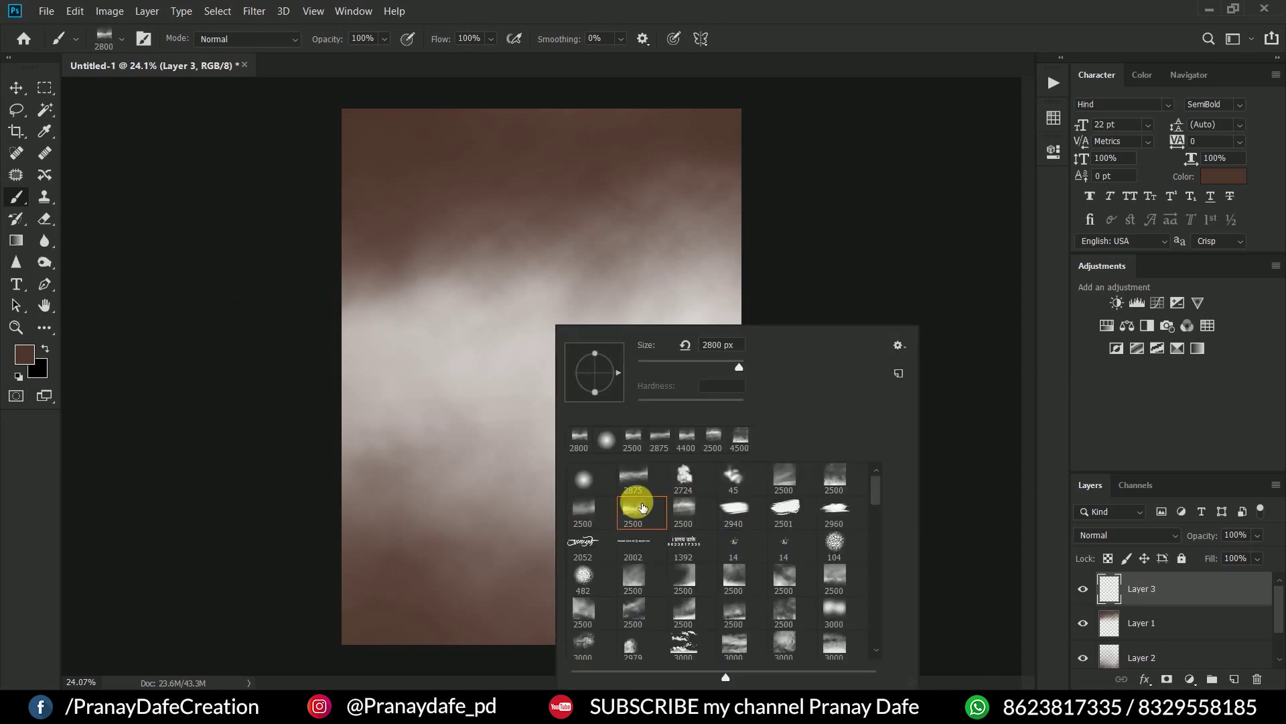
click(633, 479)
click(522, 295)
key(ctrl+z)
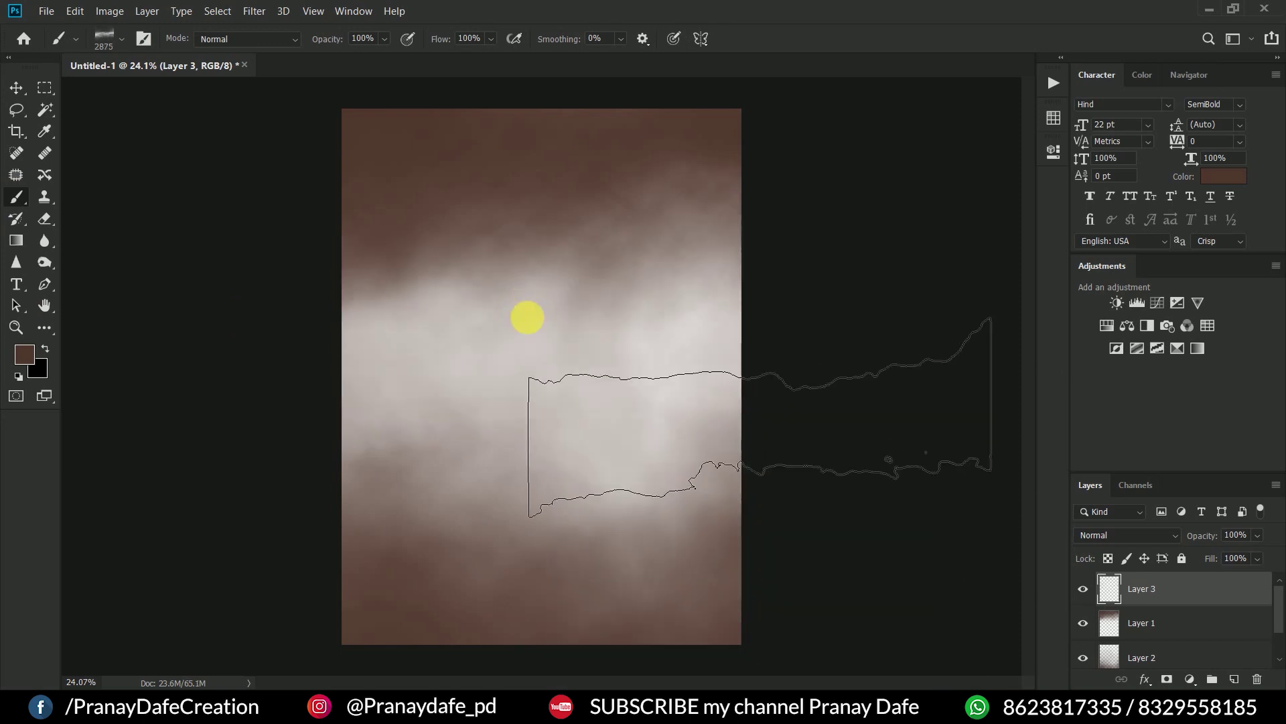
right_click(523, 296)
click(649, 509)
- Stamp and enlarge a white cloud, then discard that attempt
click(18, 379)
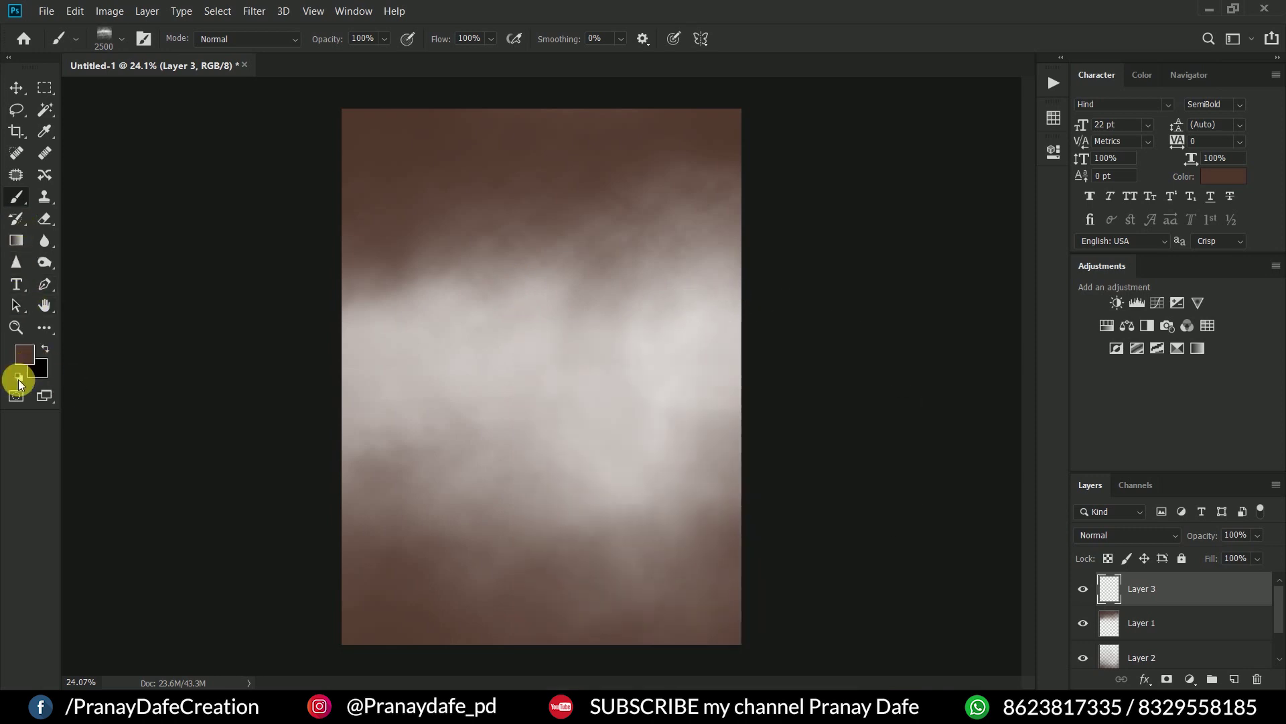
click(534, 373)
key(ctrl+t)
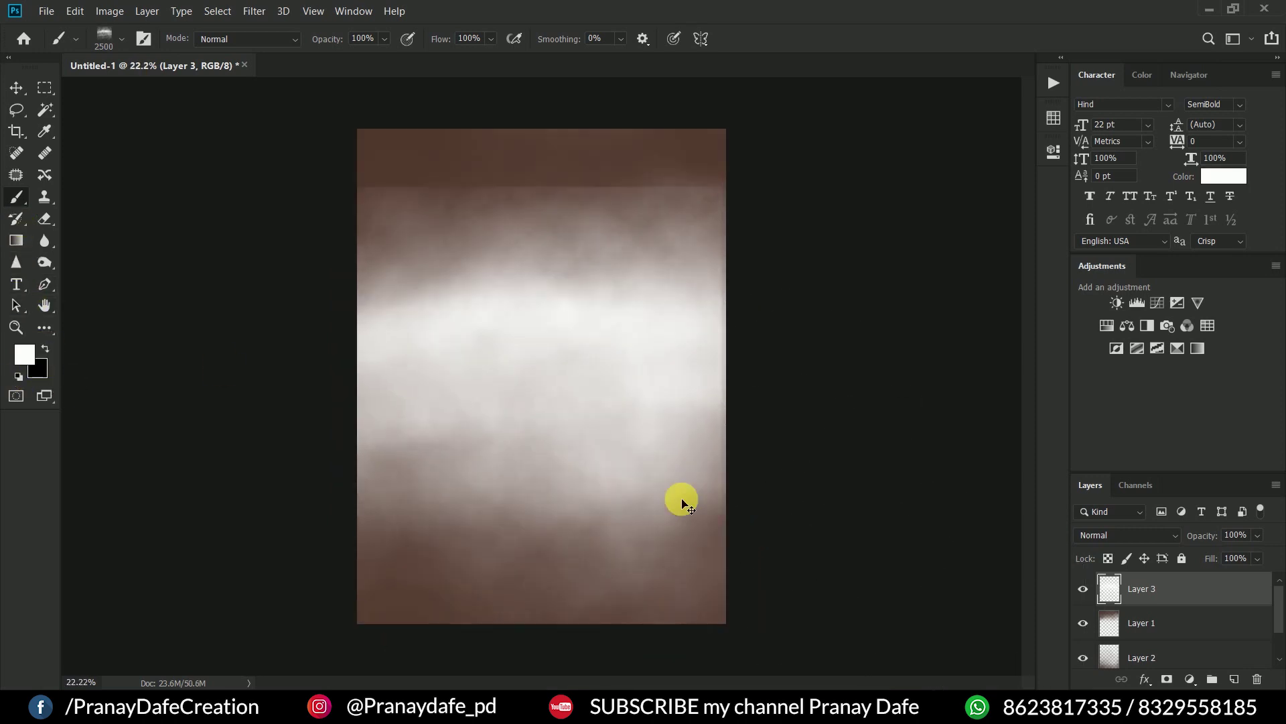
drag(547, 583, 558, 585)
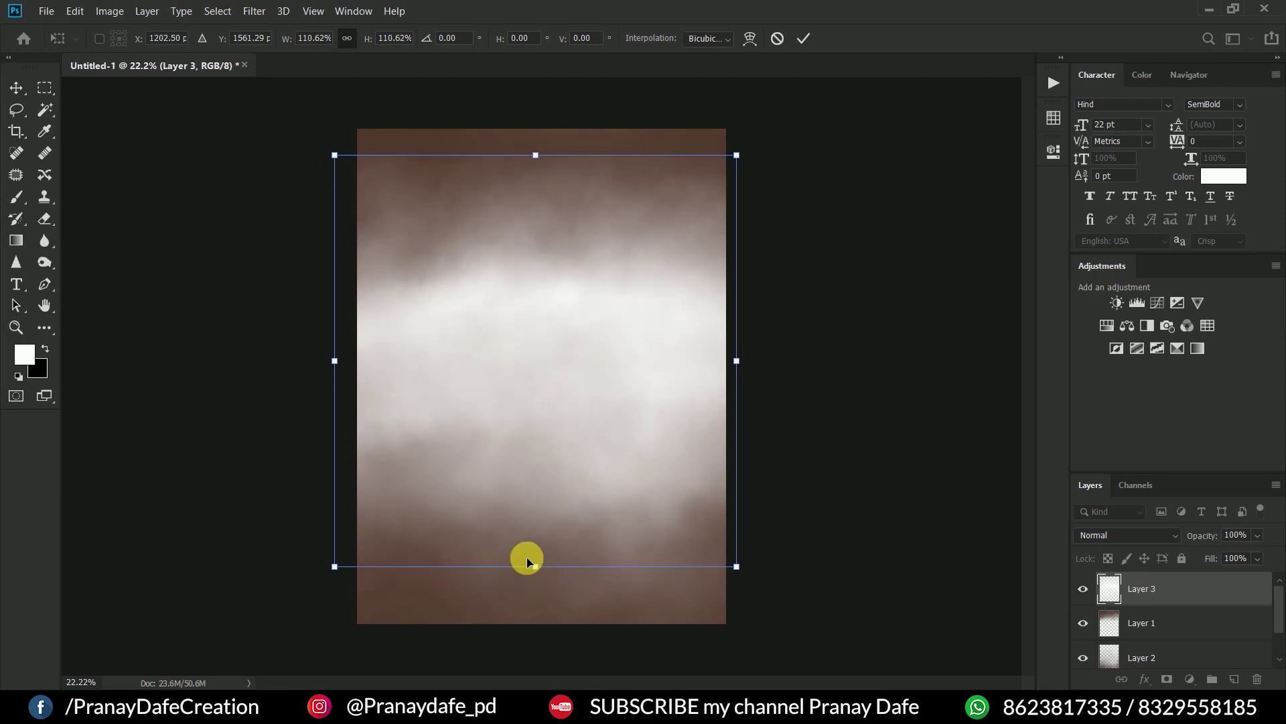
key(Return)
key(b)
key(Escape)
key(Delete)
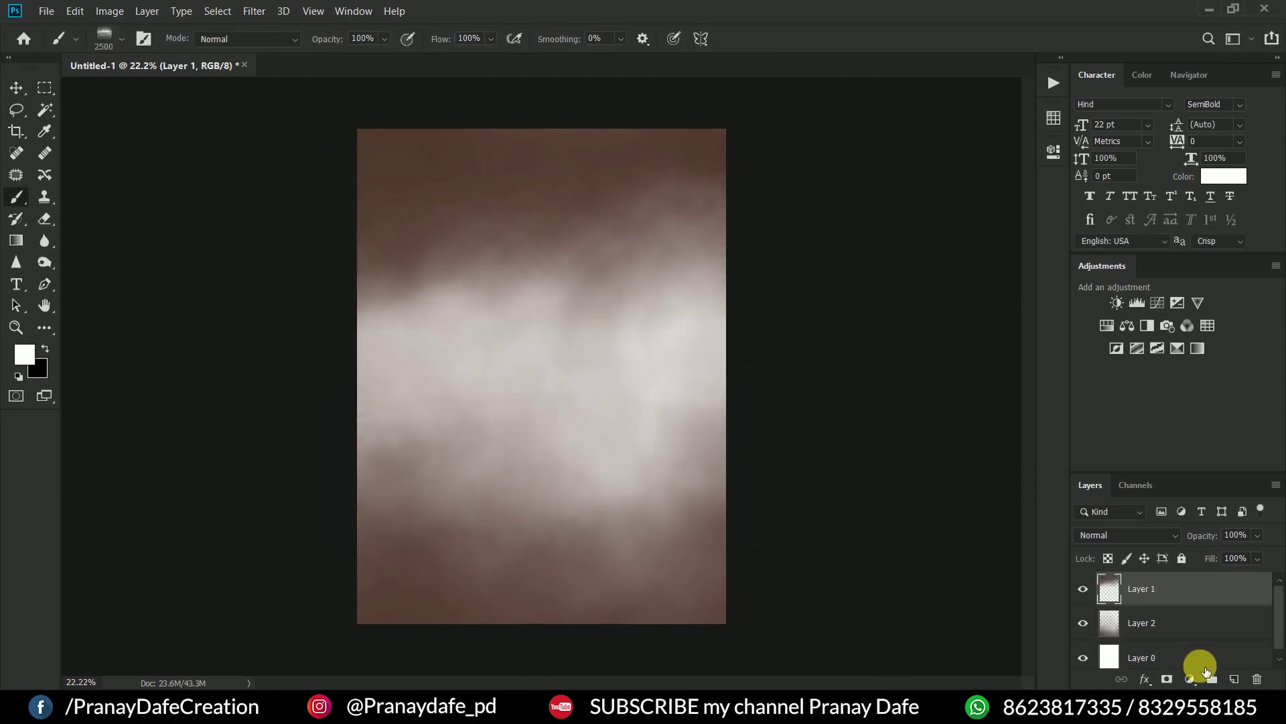
- On a fresh layer, stamp a white cloud mid-canvas, then enlarge, raise and tilt it
click(1236, 678)
right_click(489, 335)
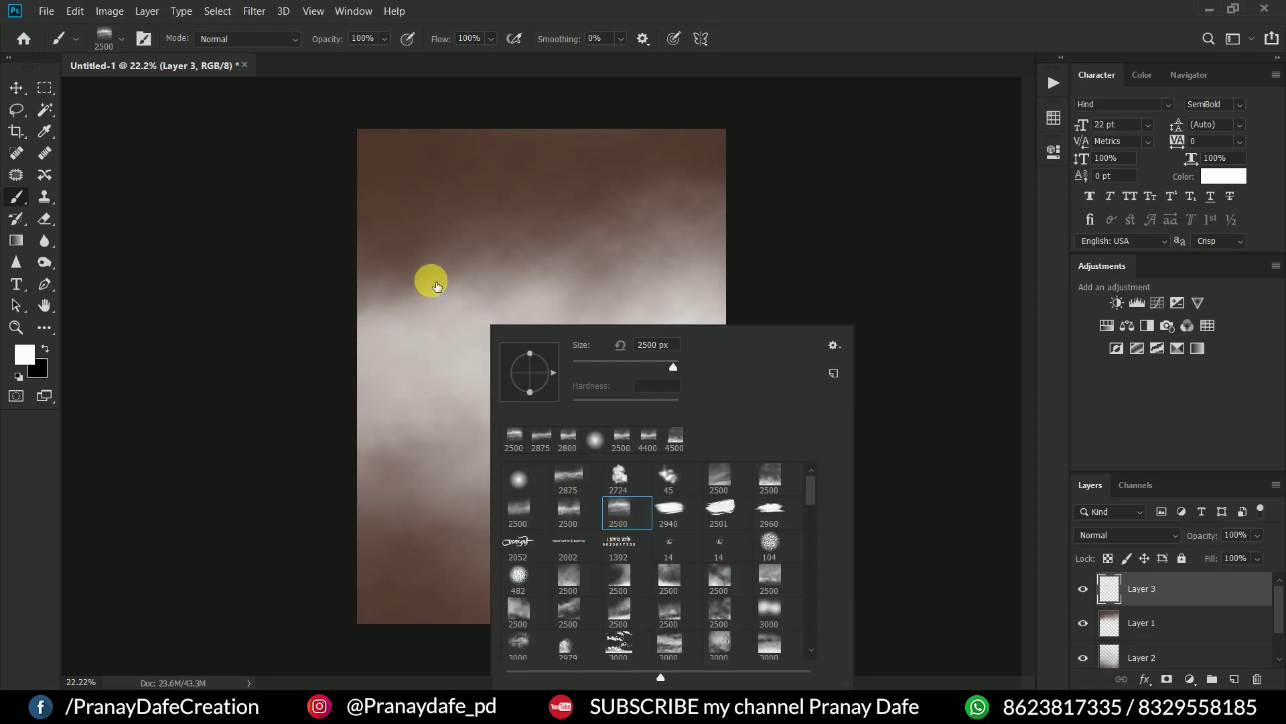
click(536, 280)
key(ctrl+z)
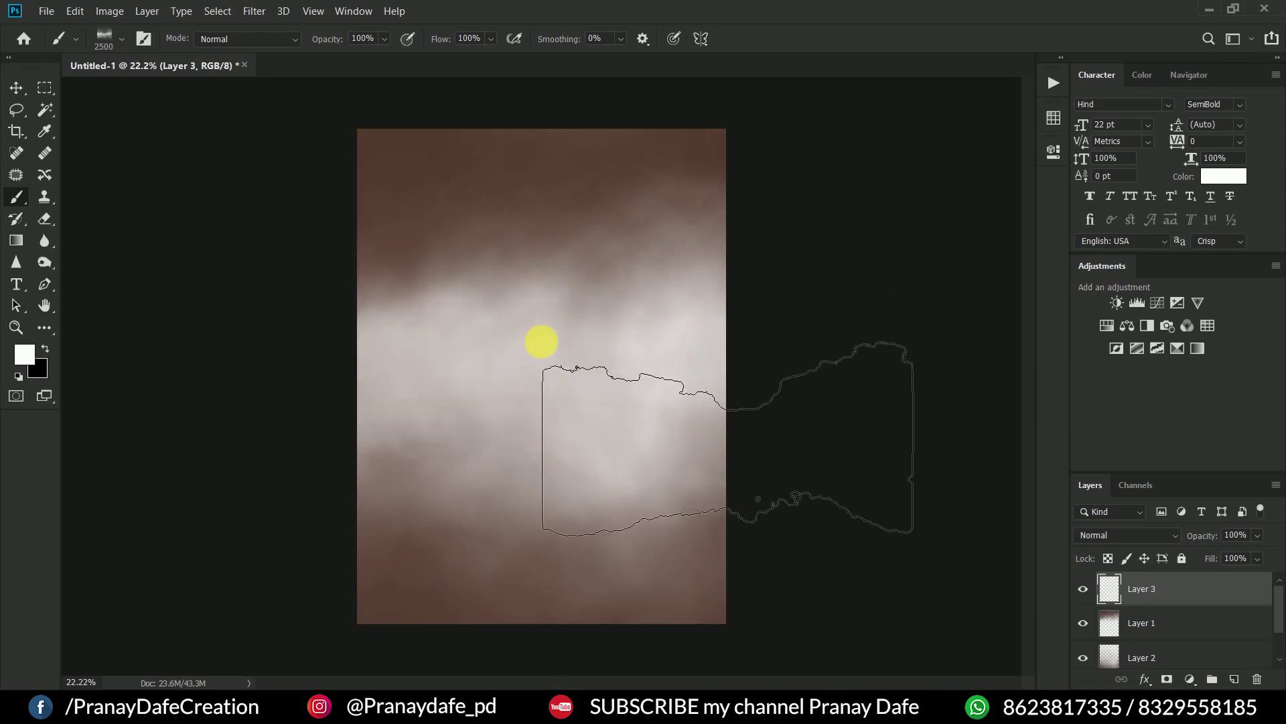
click(540, 342)
key(ctrl+t)
drag(540, 525, 545, 603)
drag(582, 529, 590, 405)
drag(689, 529, 677, 494)
key(Return)
key(b)
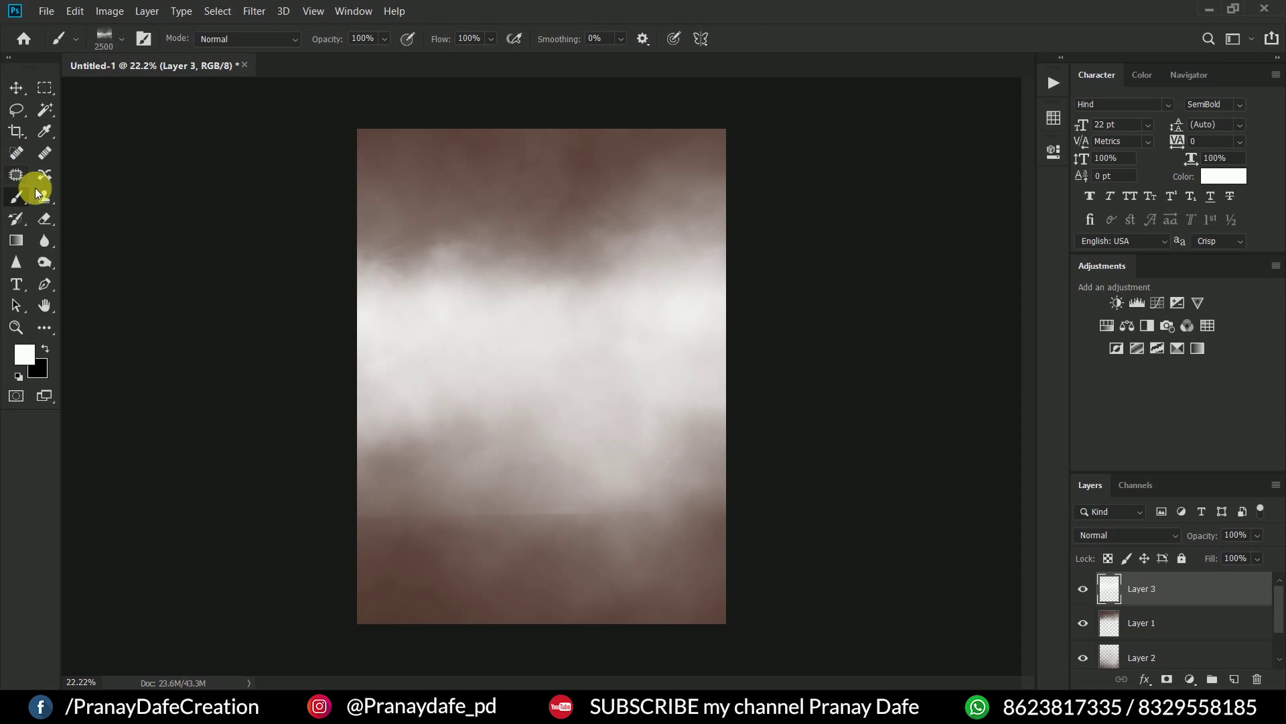
- Try the Eraser, then select all three cloud layers together
click(57, 218)
scroll(561, 543, down, 3)
scroll(644, 603, up, 1)
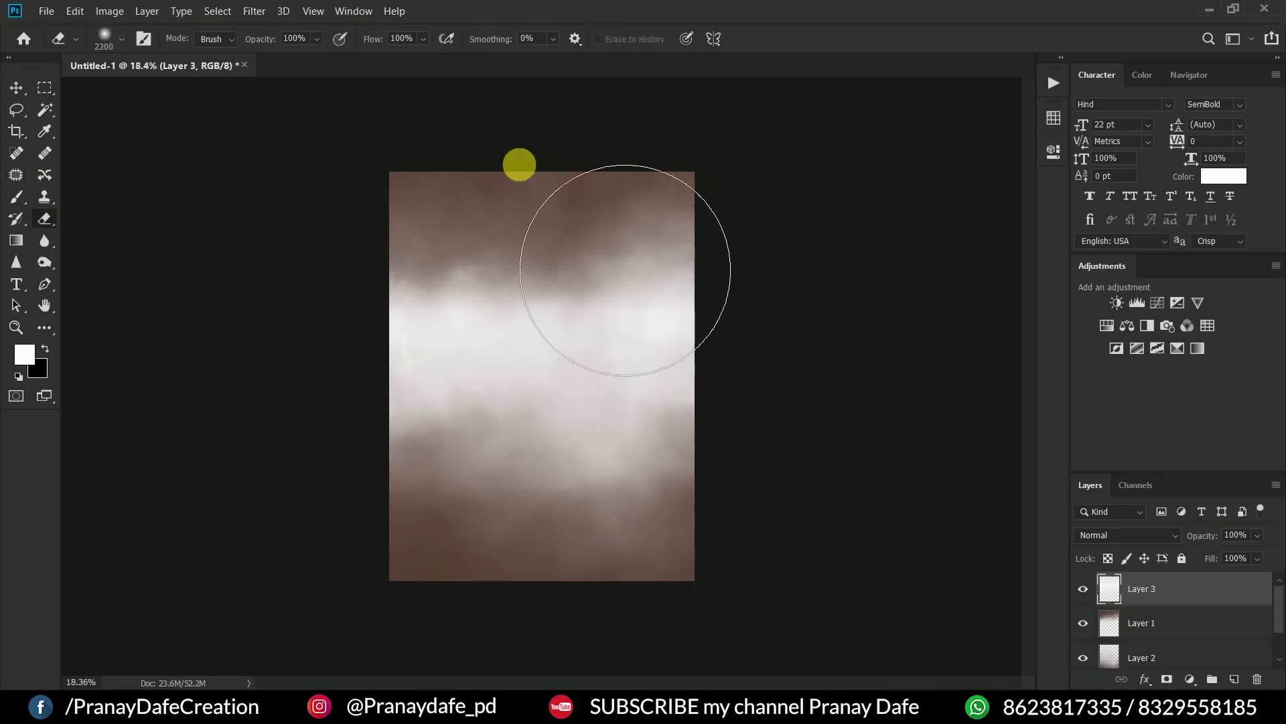
scroll(680, 344, up, 2)
click(16, 88)
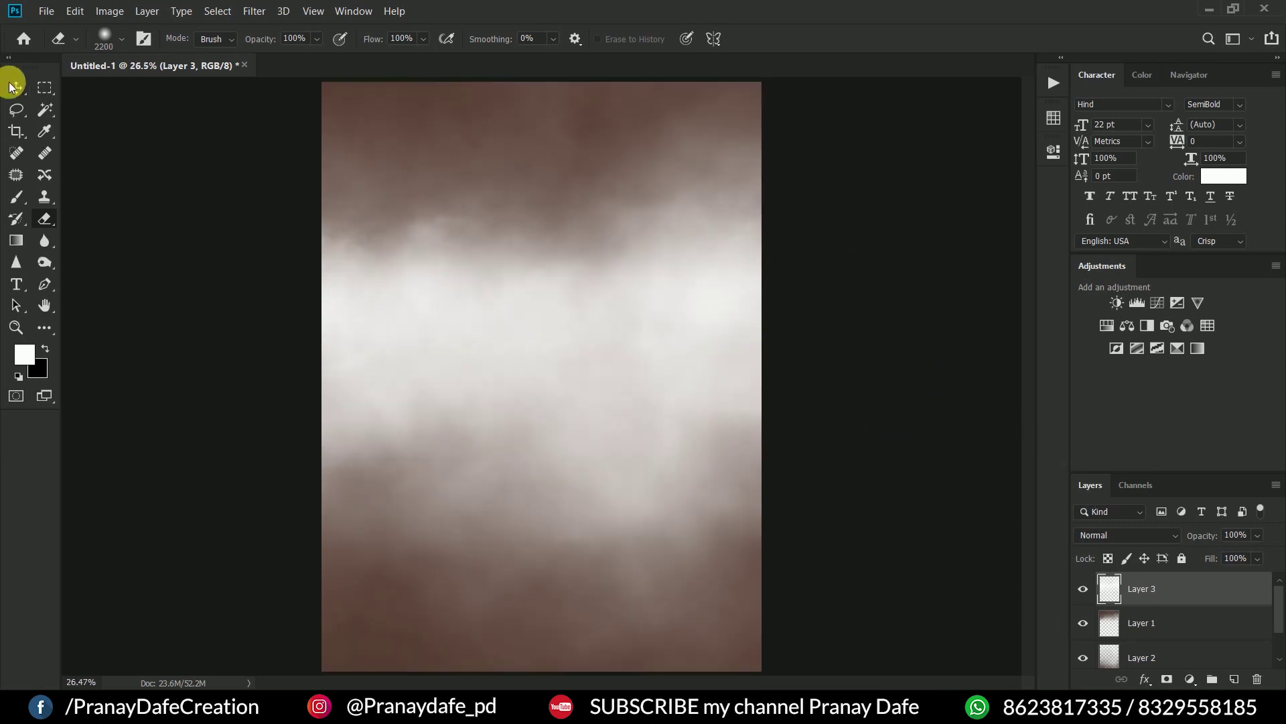
scroll(647, 432, down, 1)
scroll(1191, 617, down, 1)
shift+click(1137, 635)
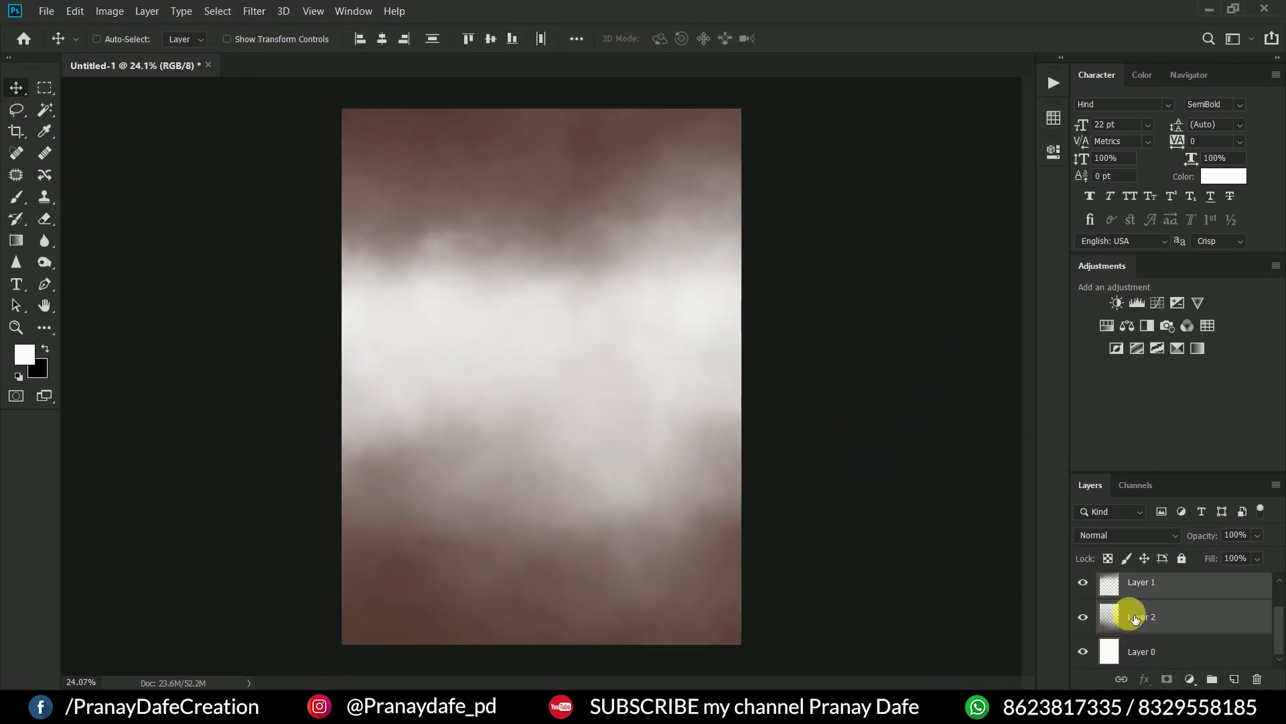
- Group the cloud layers as 'bg' and crop away off-canvas pixels
key(ctrl+g)
text(bg)
key(Return)
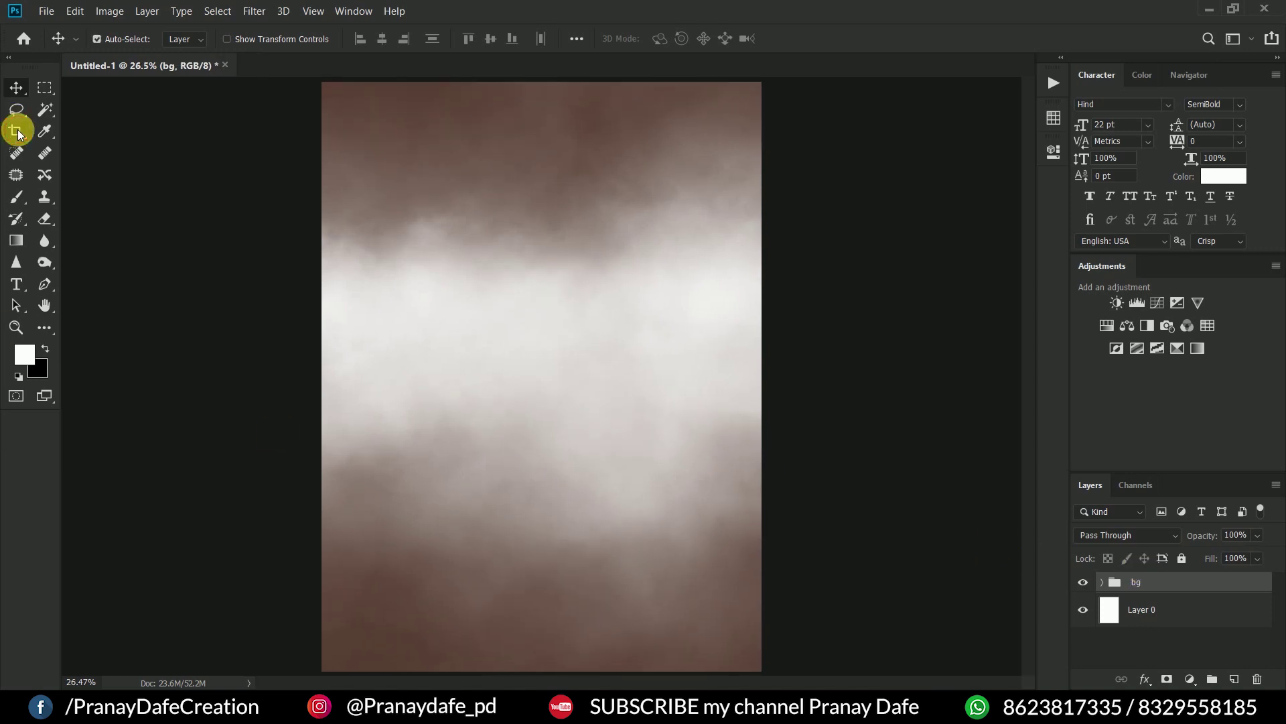
click(16, 130)
click(549, 330)
key(Return)
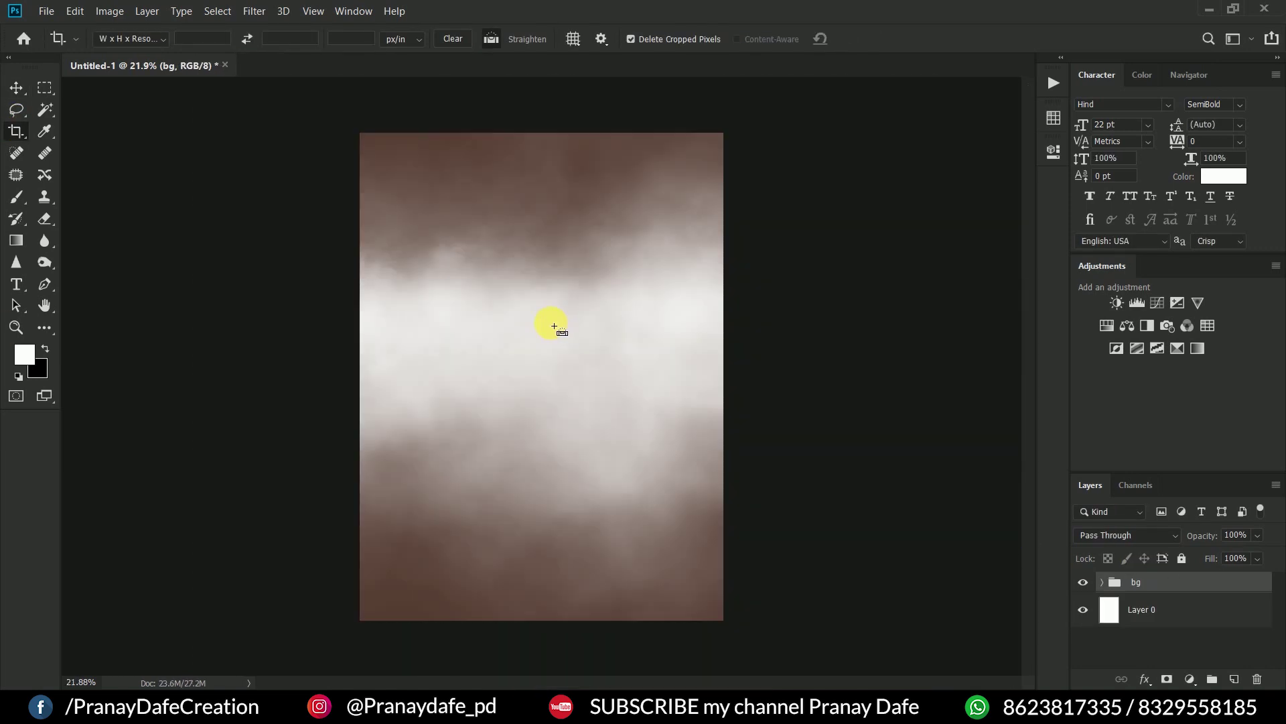
click(15, 89)
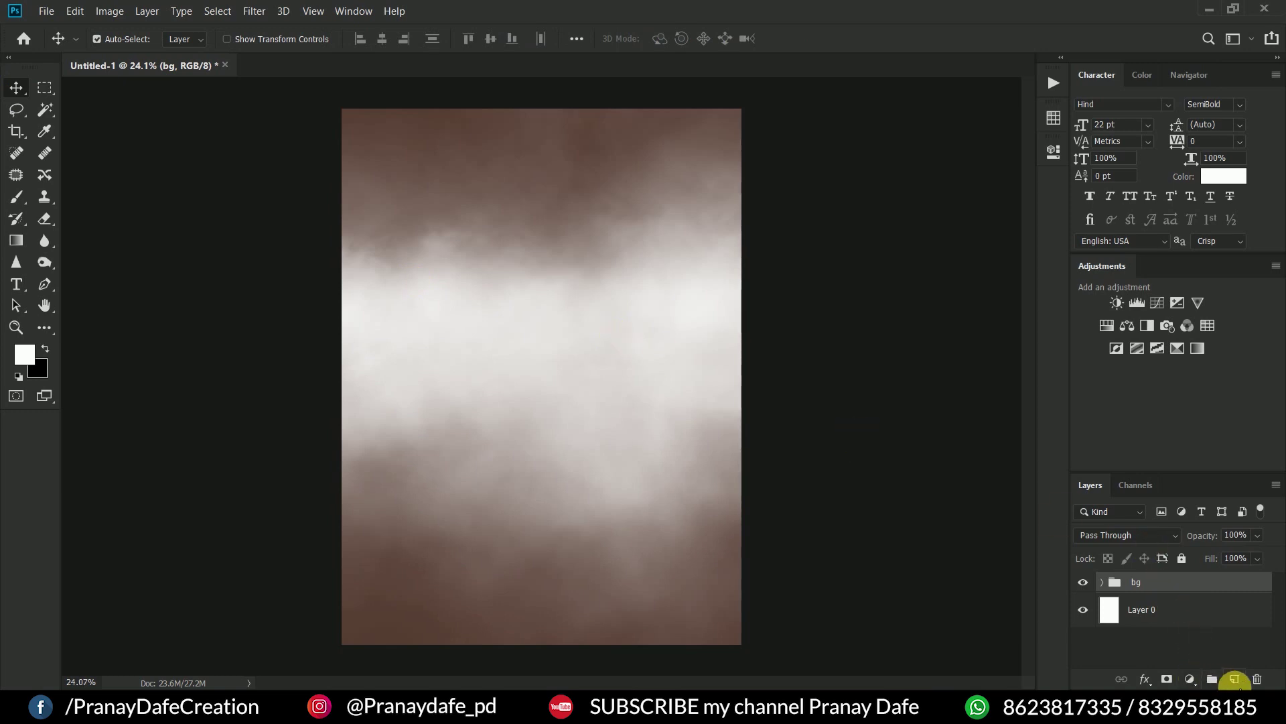
- Add a Color Balance adjustment with warmer midtones and nudge cloud Layer 3
click(1127, 327)
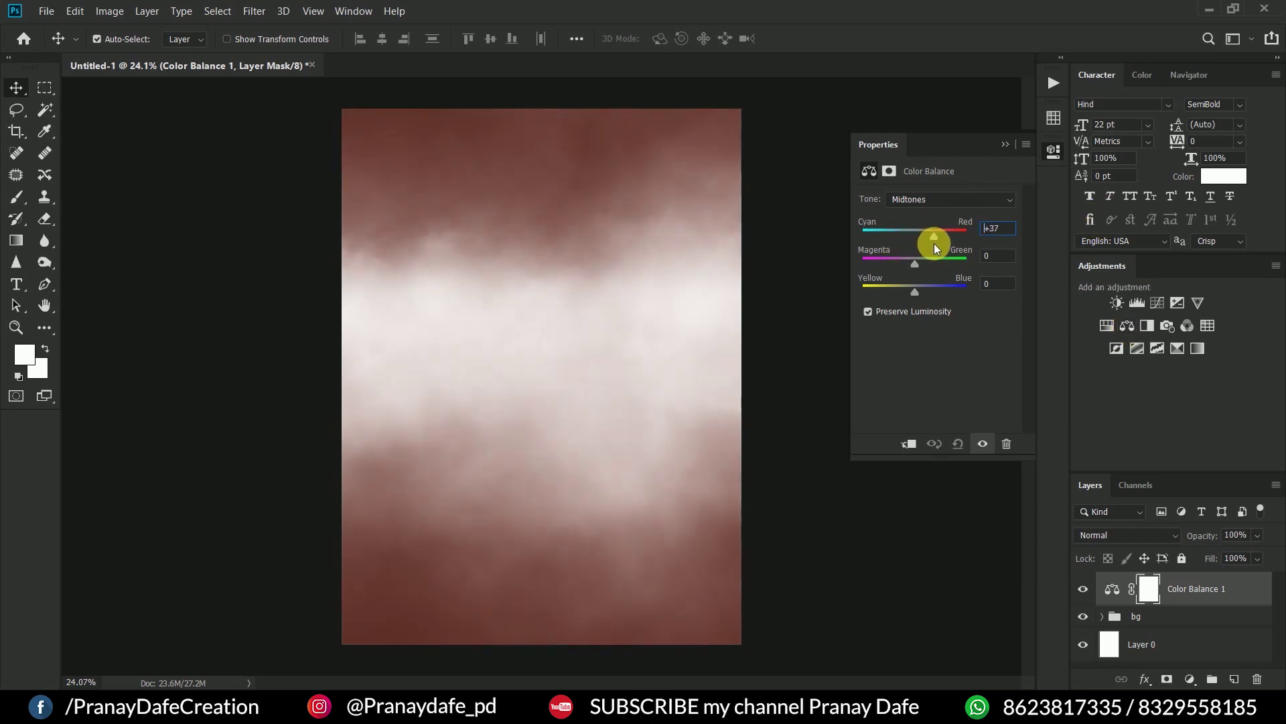
drag(915, 263, 909, 291)
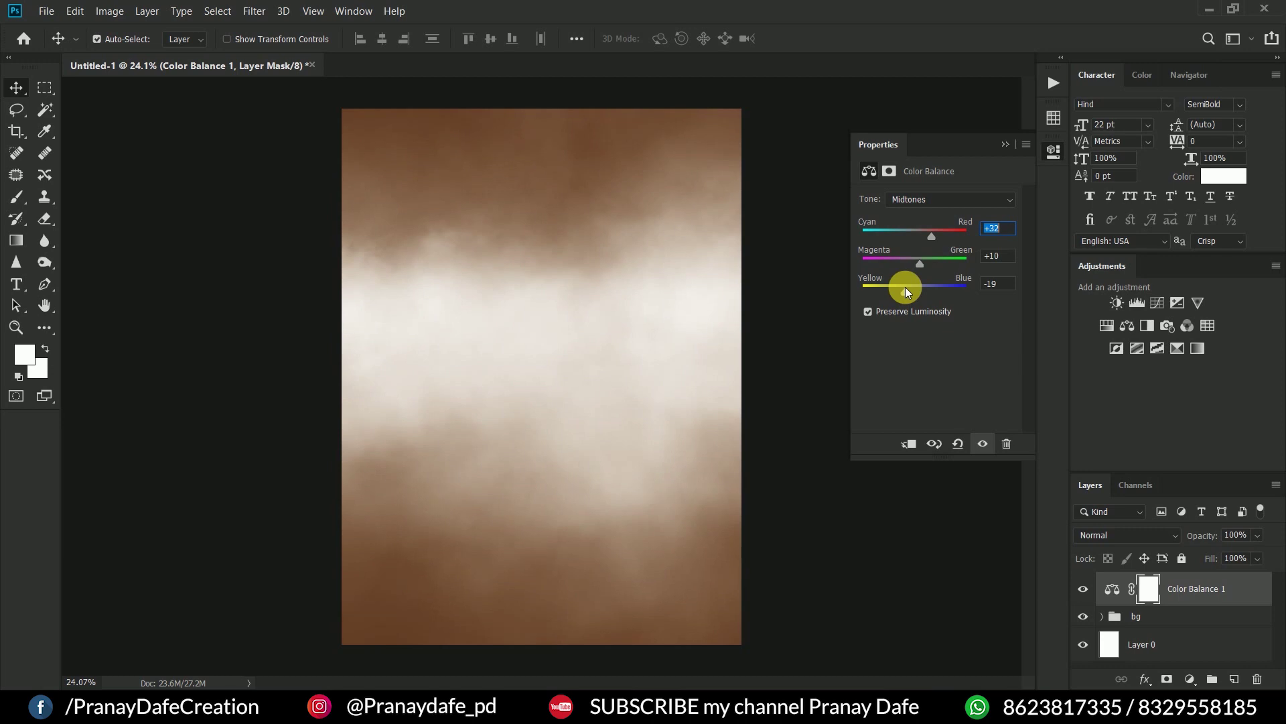
click(1005, 145)
scroll(508, 359, down, 2)
drag(544, 321, 551, 348)
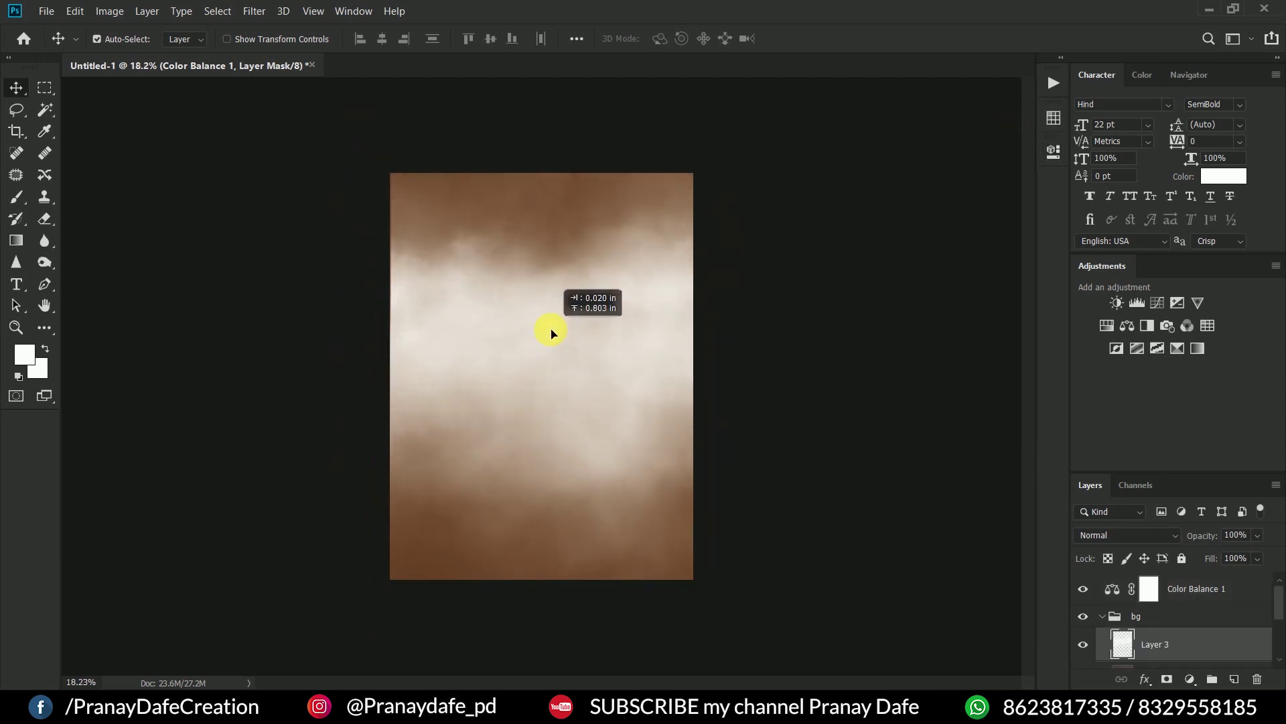
- Add a Brightness/Contrast adjustment above Color Balance 1 with brightness about 20 and contrast 100
click(1102, 616)
click(1148, 588)
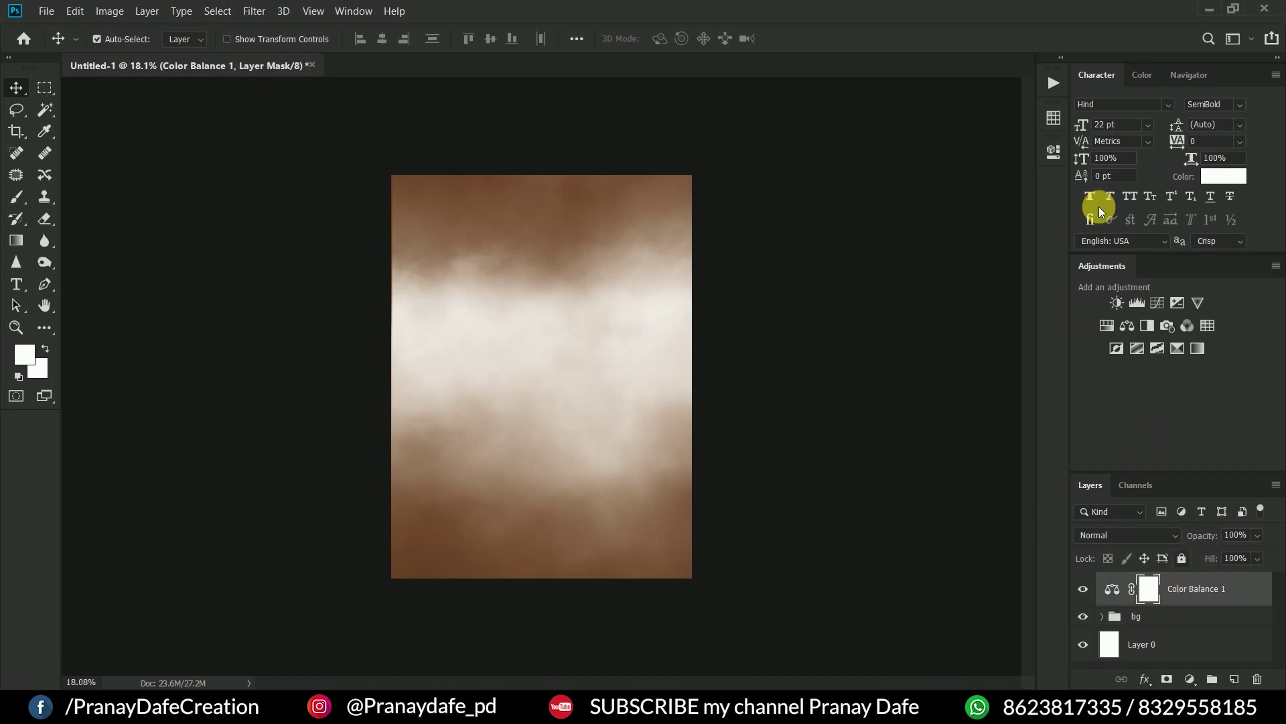
click(1117, 303)
drag(937, 248, 943, 253)
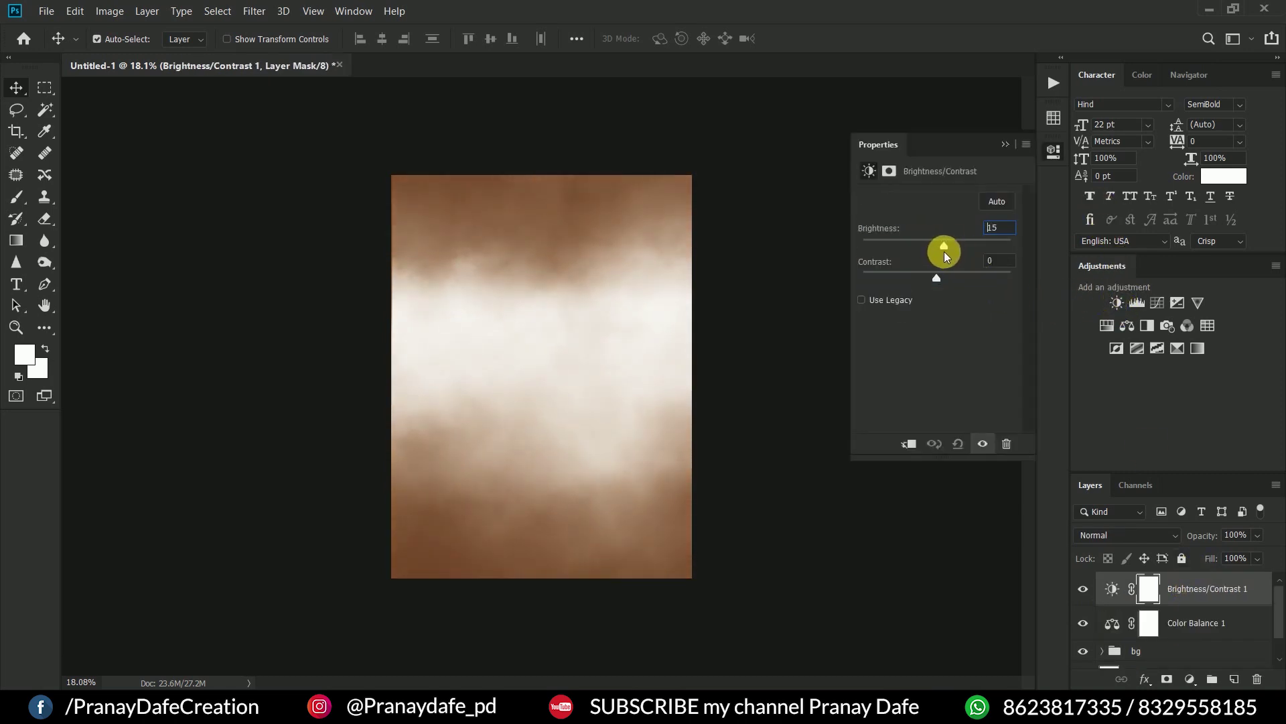
drag(946, 252, 1230, 284)
click(1004, 145)
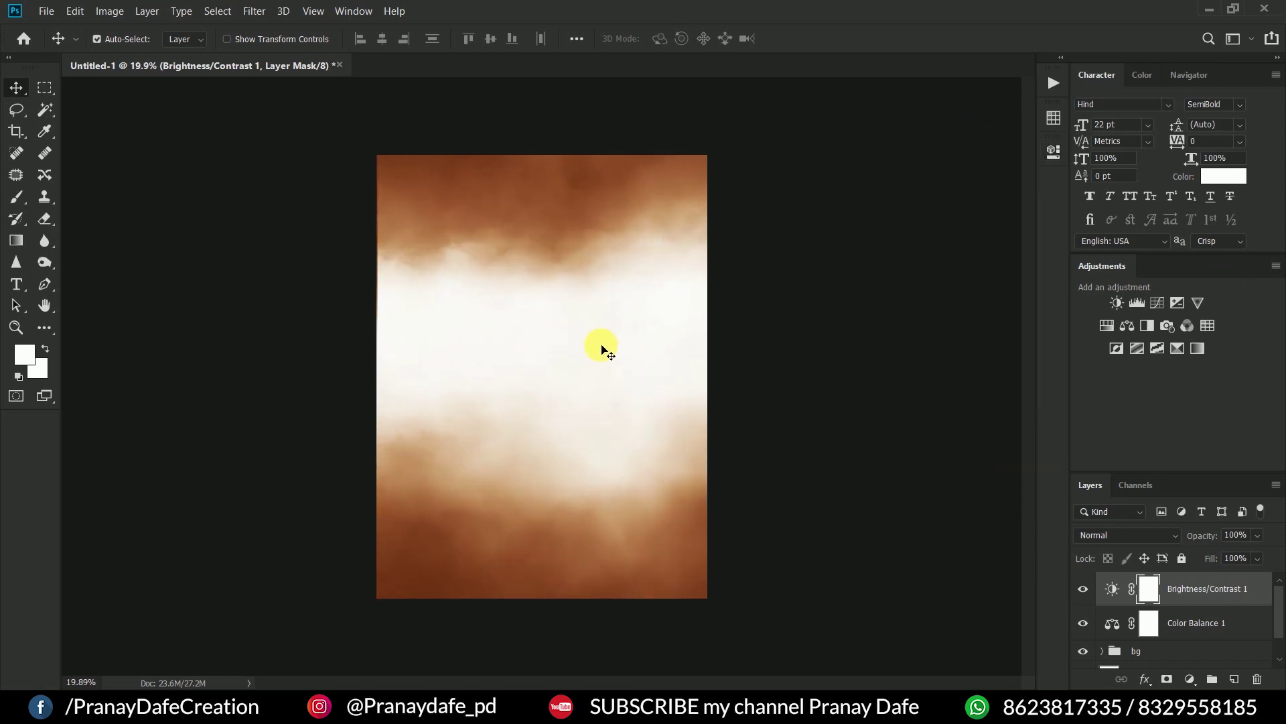
click(593, 353)
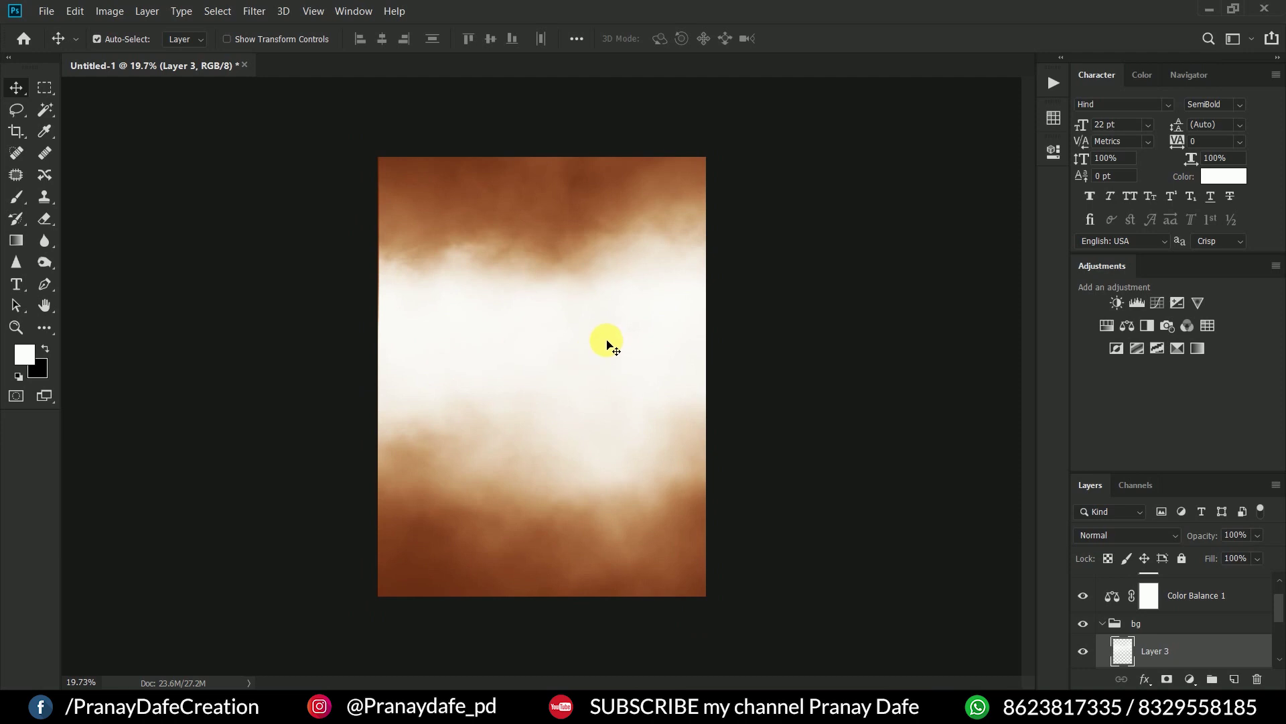
- Squash, widen, lower and slightly tilt cloud Layer 3
key(ctrl+t)
scroll(607, 385, down, 1)
drag(550, 472, 546, 432)
mouse_move(677, 326)
mouse_down()
mouse_move(693, 333)
mouse_move(601, 364)
mouse_up()
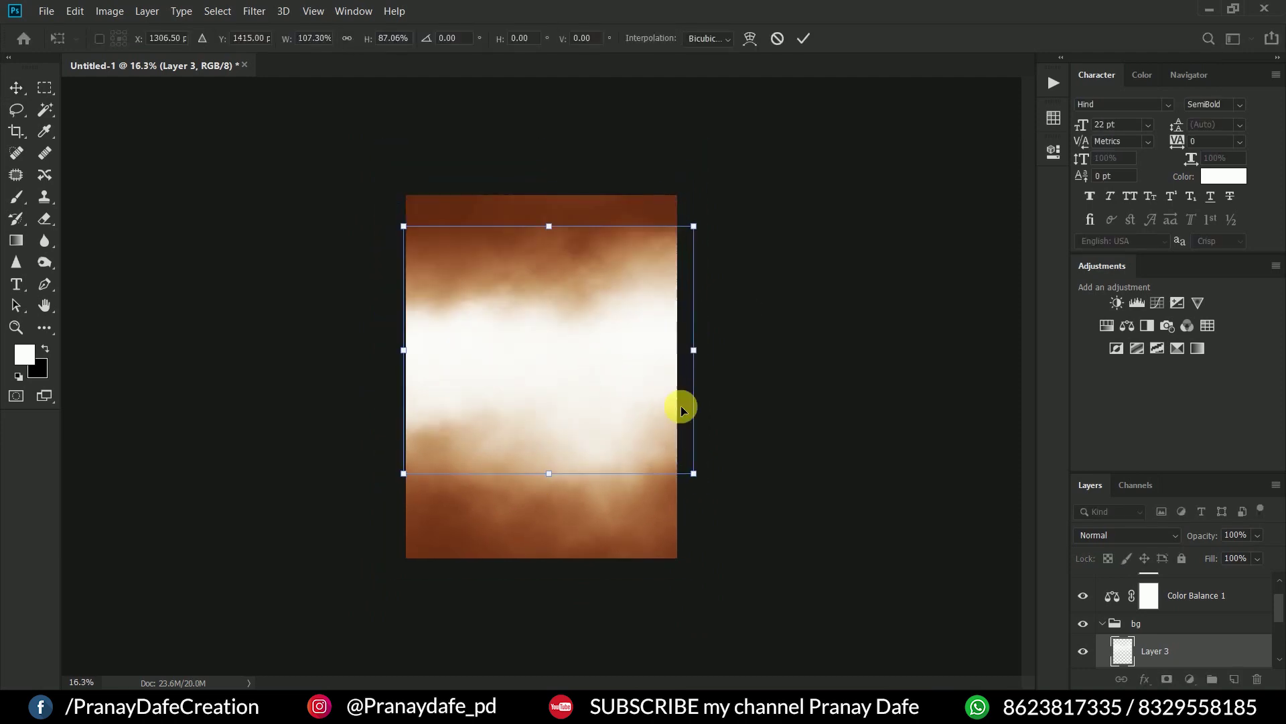
drag(718, 410, 727, 396)
drag(645, 385, 640, 380)
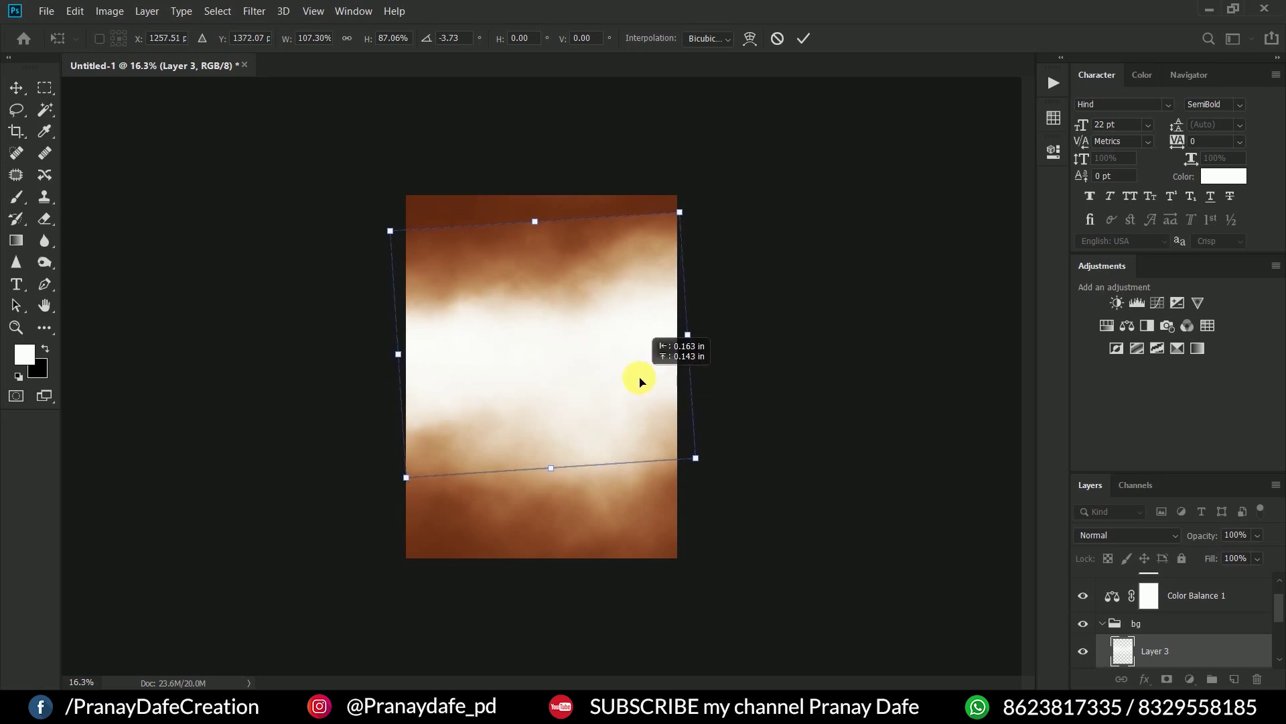
key(Return)
scroll(576, 284, up, 1)
scroll(577, 285, up, 1)
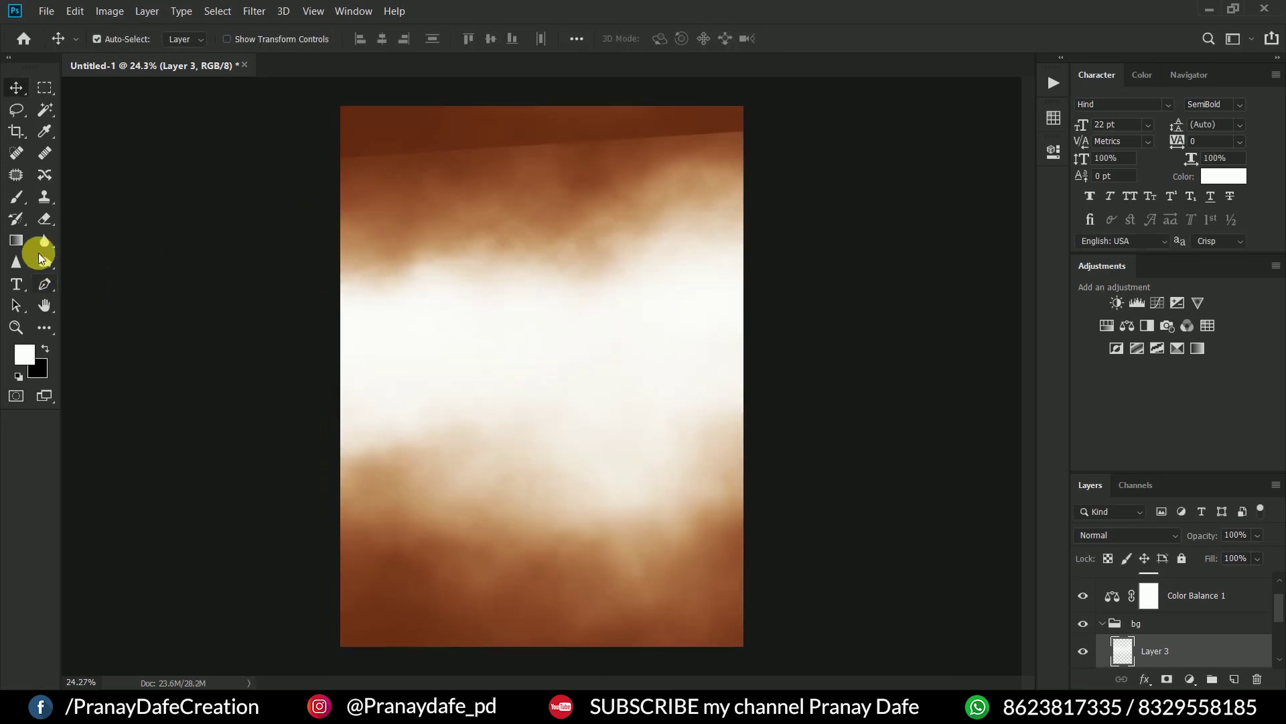
- Stretch cloud Layer 3 taller and lower, then crop off-canvas pixels
click(44, 219)
scroll(667, 382, down, 2)
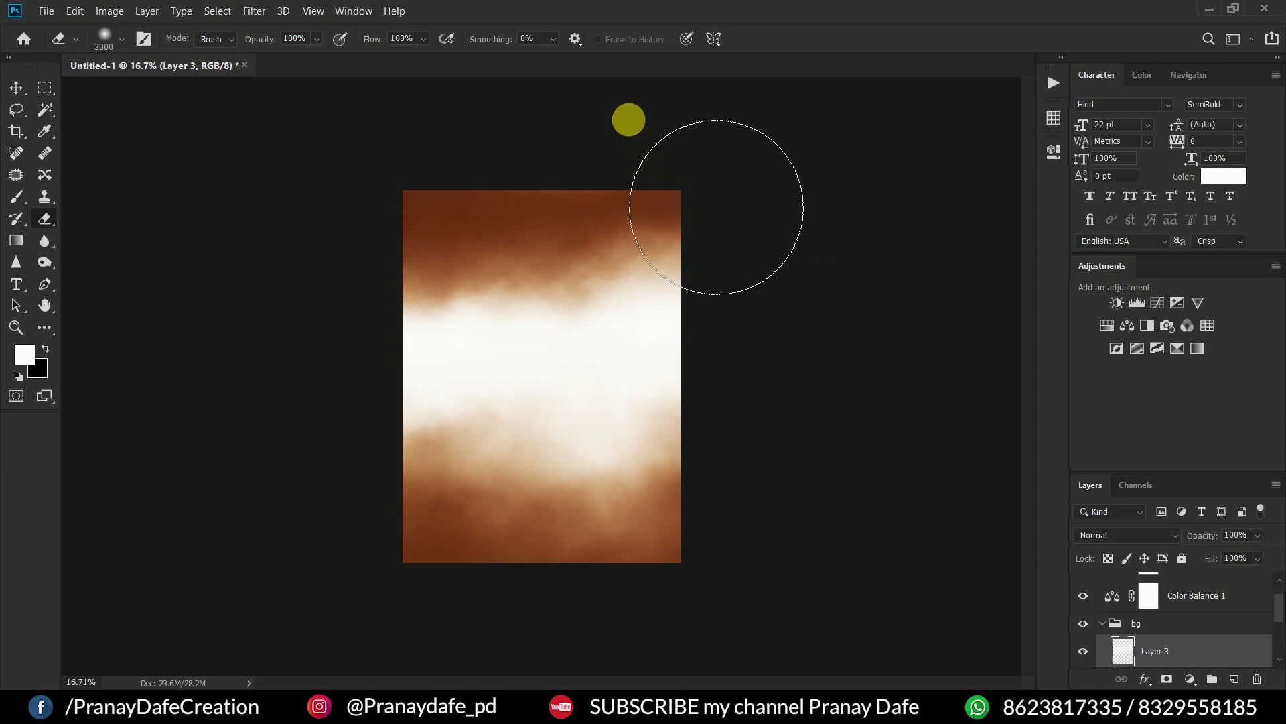
click(16, 88)
key(ctrl+t)
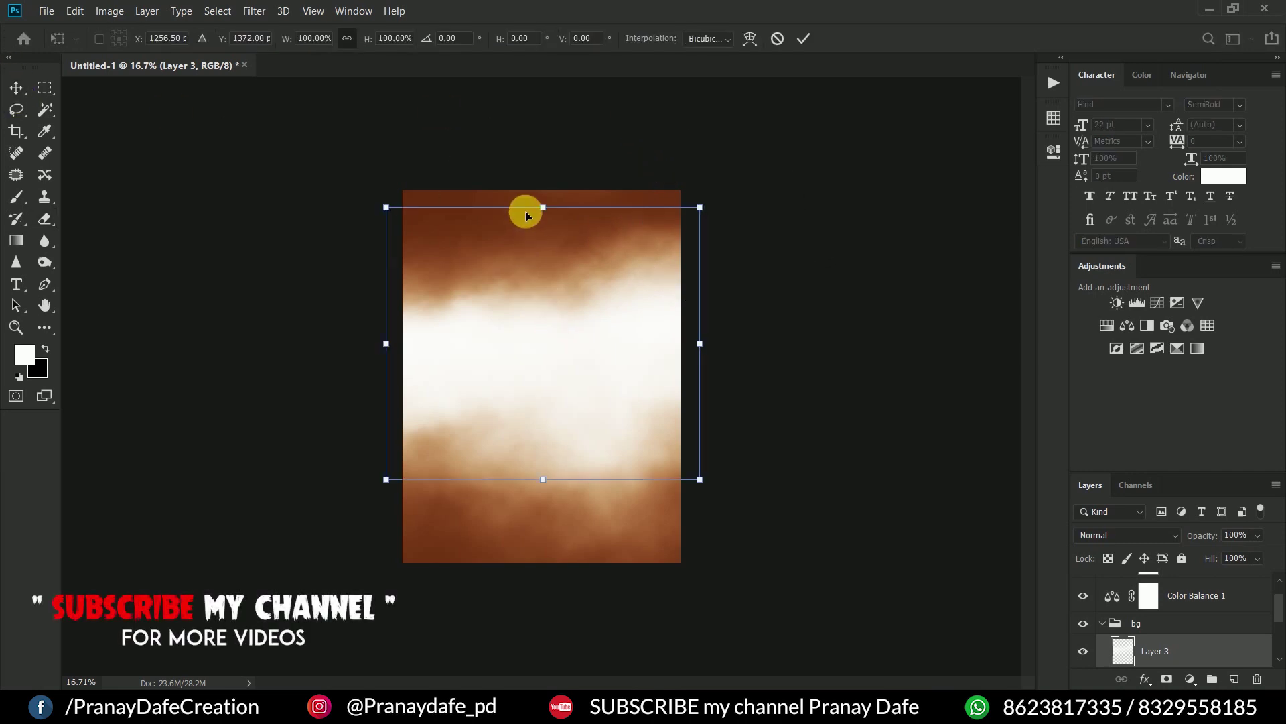
drag(543, 208, 540, 146)
drag(540, 241, 541, 256)
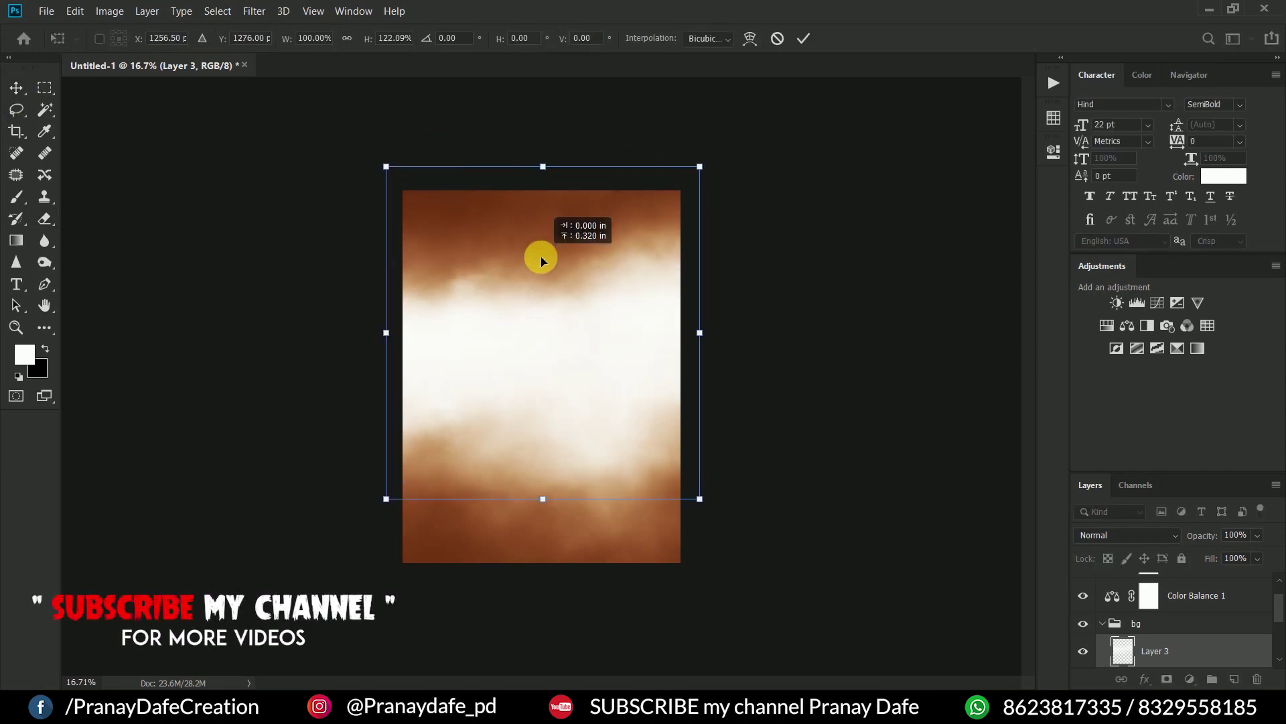
key(Return)
key(ctrl+0)
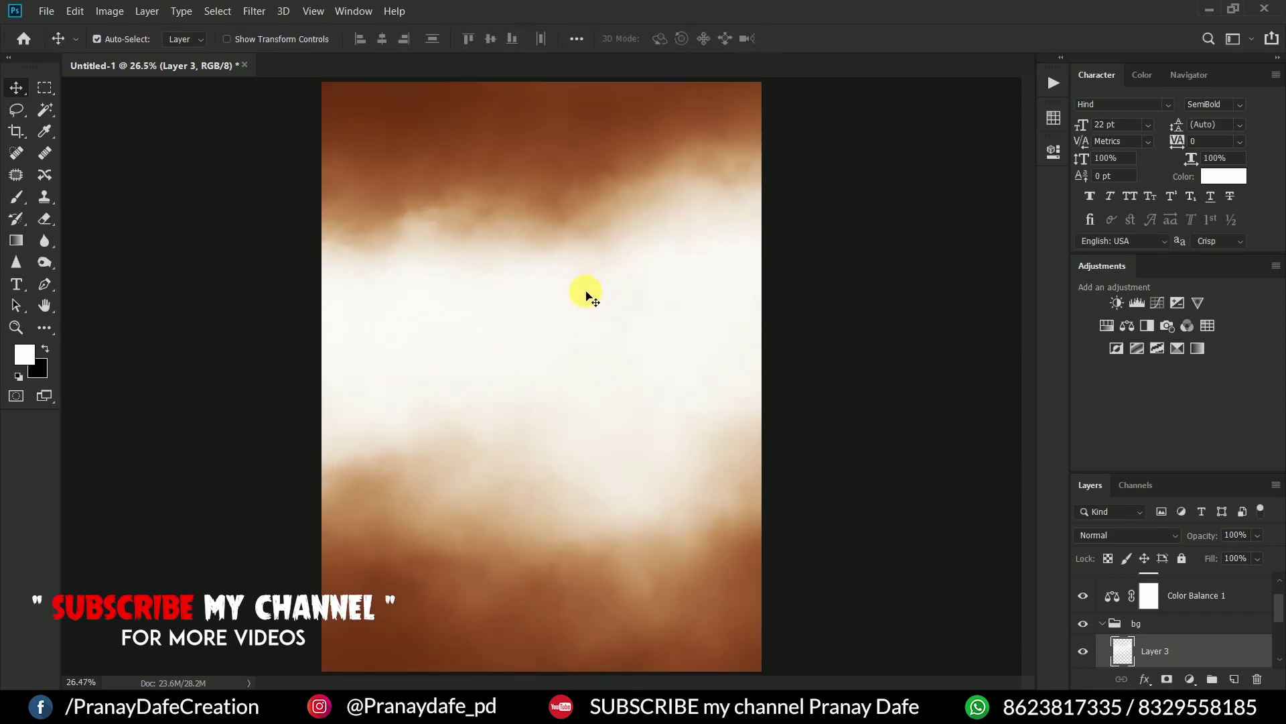
click(1102, 624)
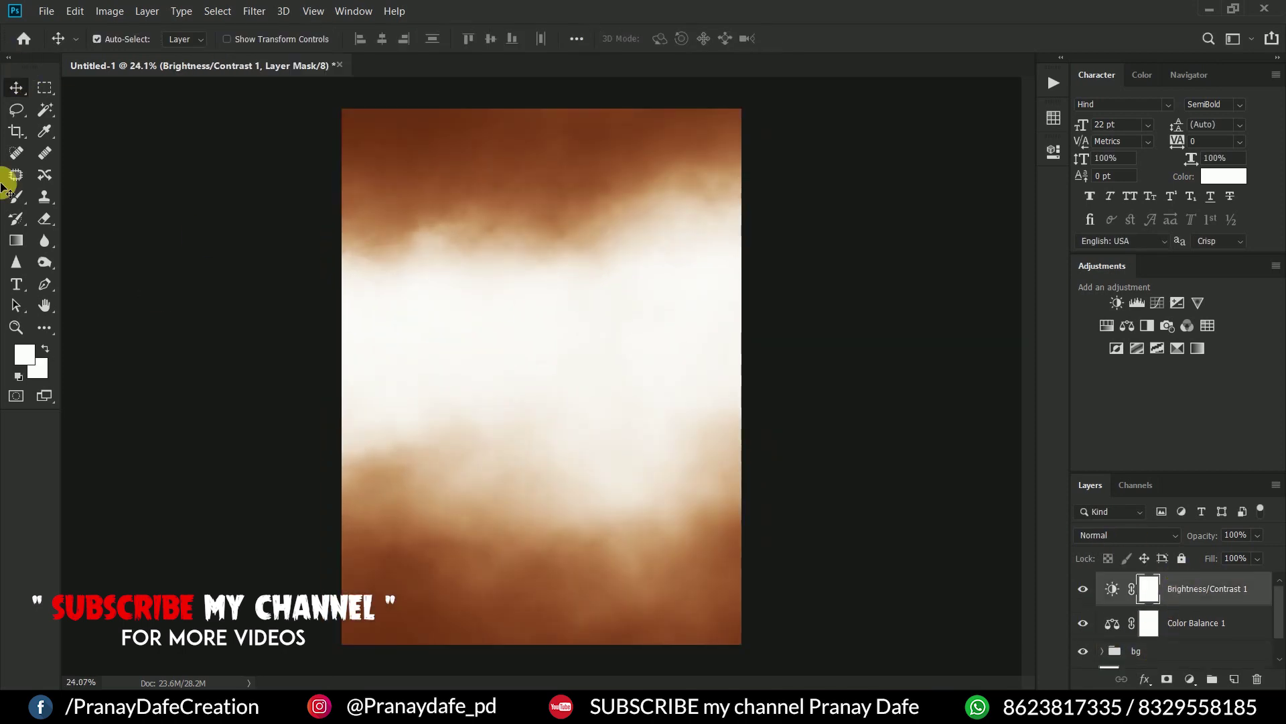
click(17, 131)
key(Return)
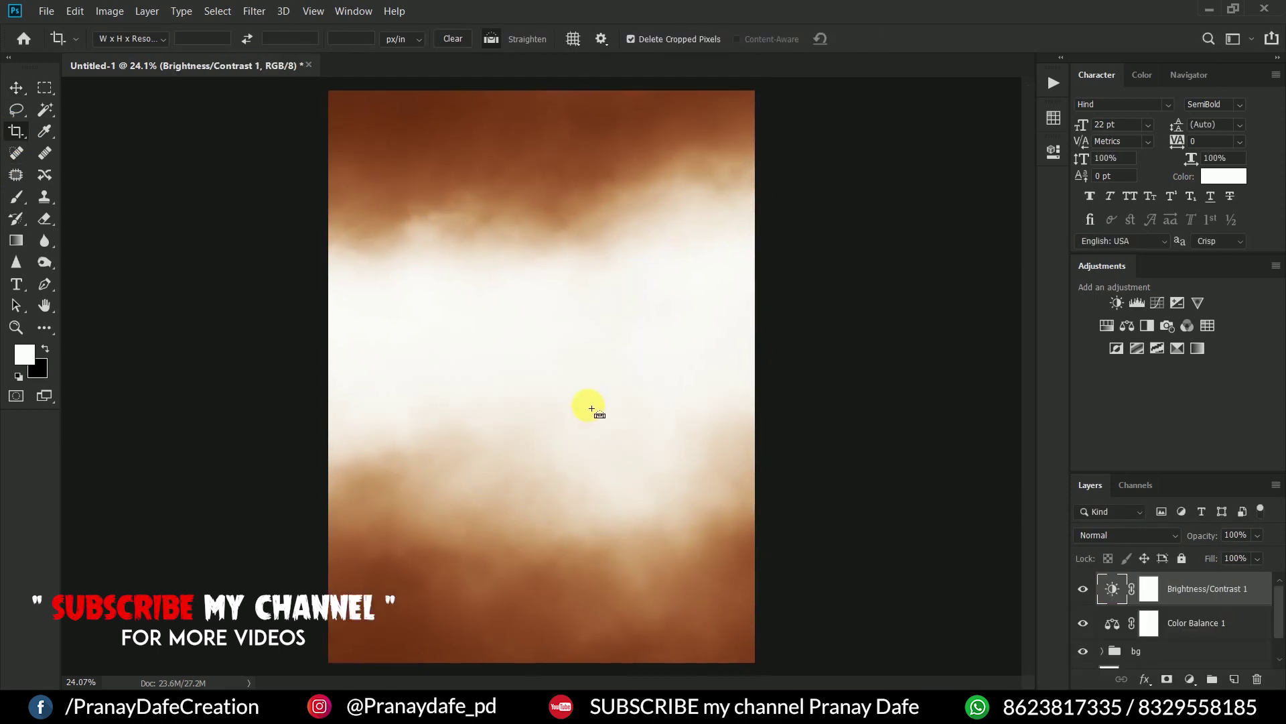
click(15, 85)
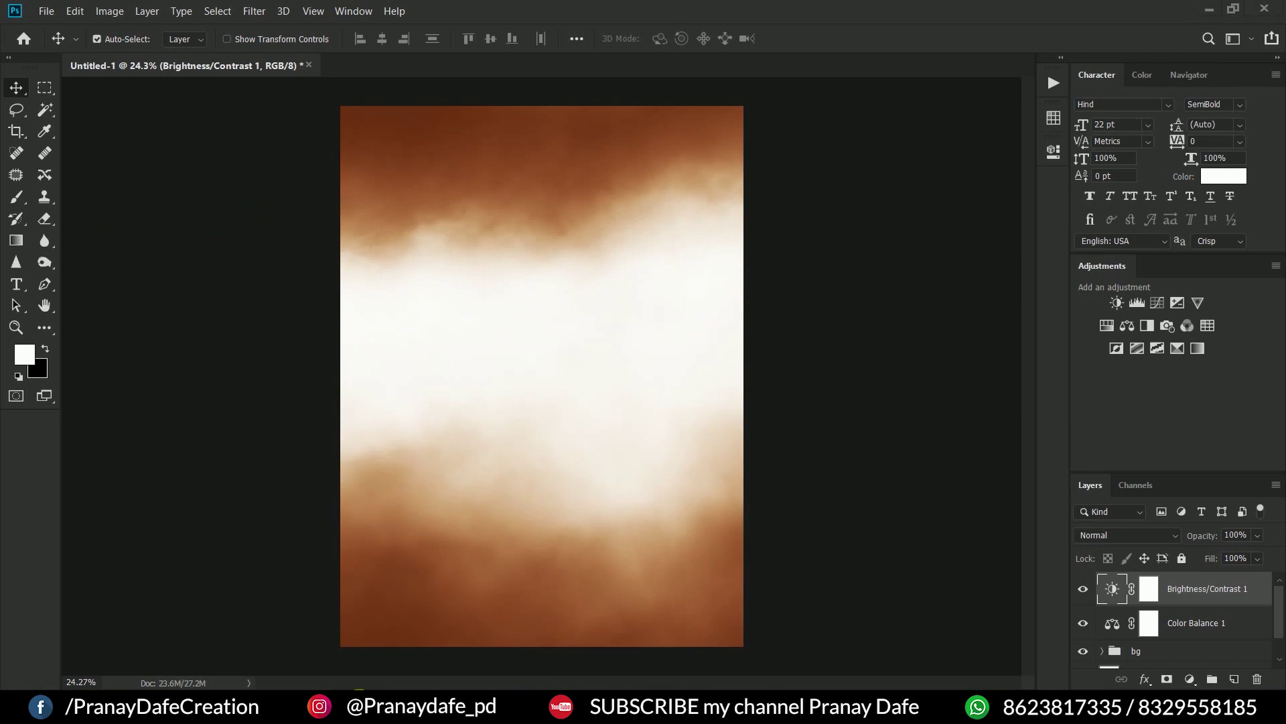
- Open Pictures in File Explorer and drag the BG street photo into the poster
right_click(362, 693)
click(341, 621)
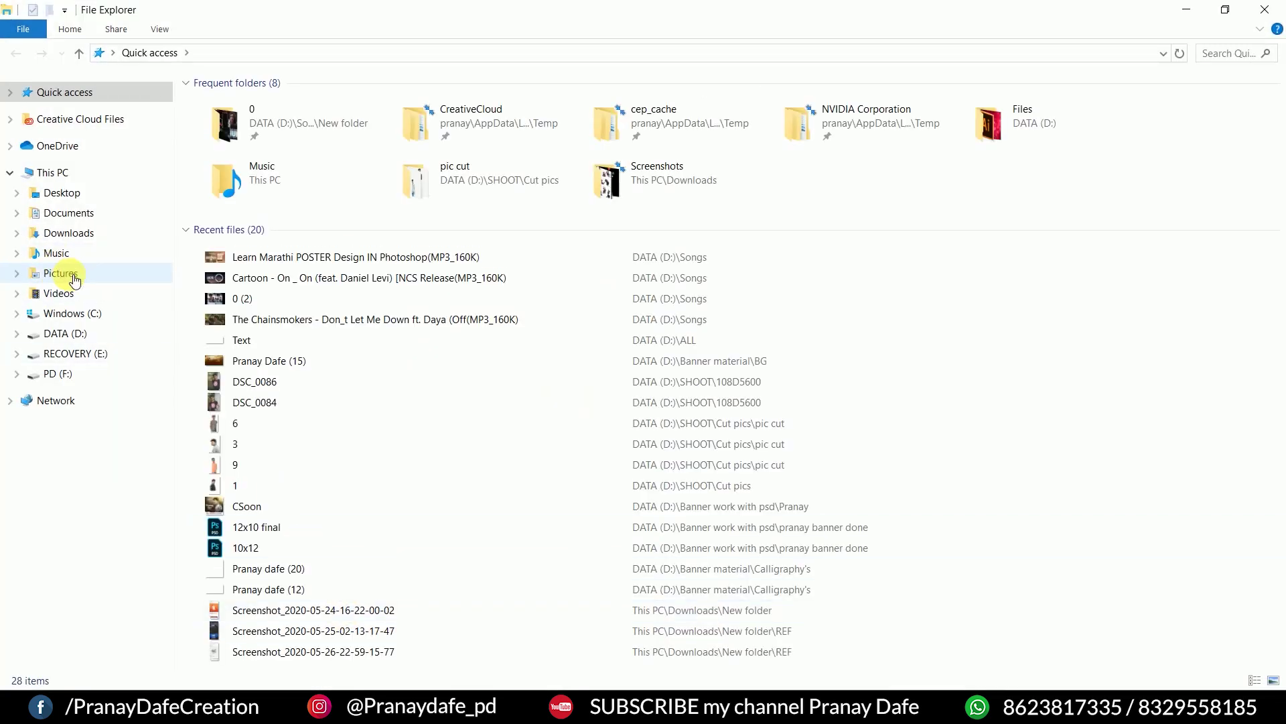
click(75, 278)
mouse_move(325, 118)
mouse_down()
mouse_move(660, 697)
mouse_move(547, 411)
mouse_up()
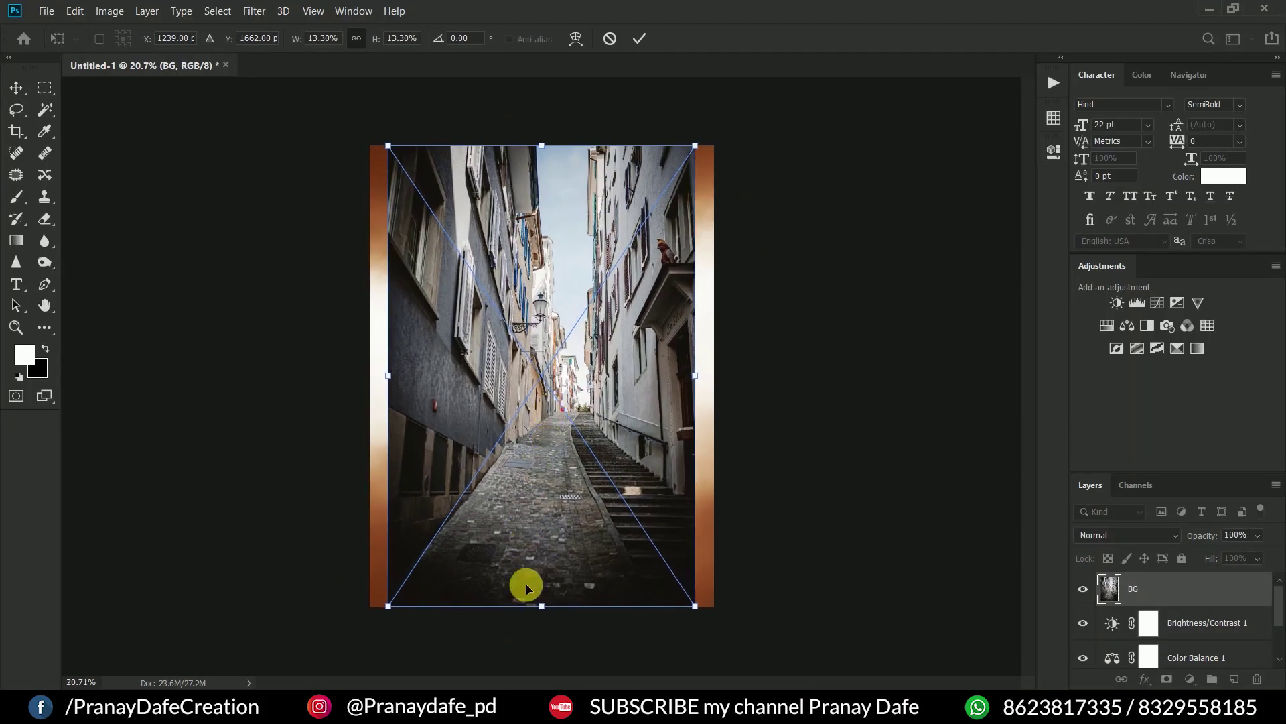
- Scale and move the placed BG street photo so it covers the whole canvas
drag(554, 617, 554, 696)
key(ctrl+0)
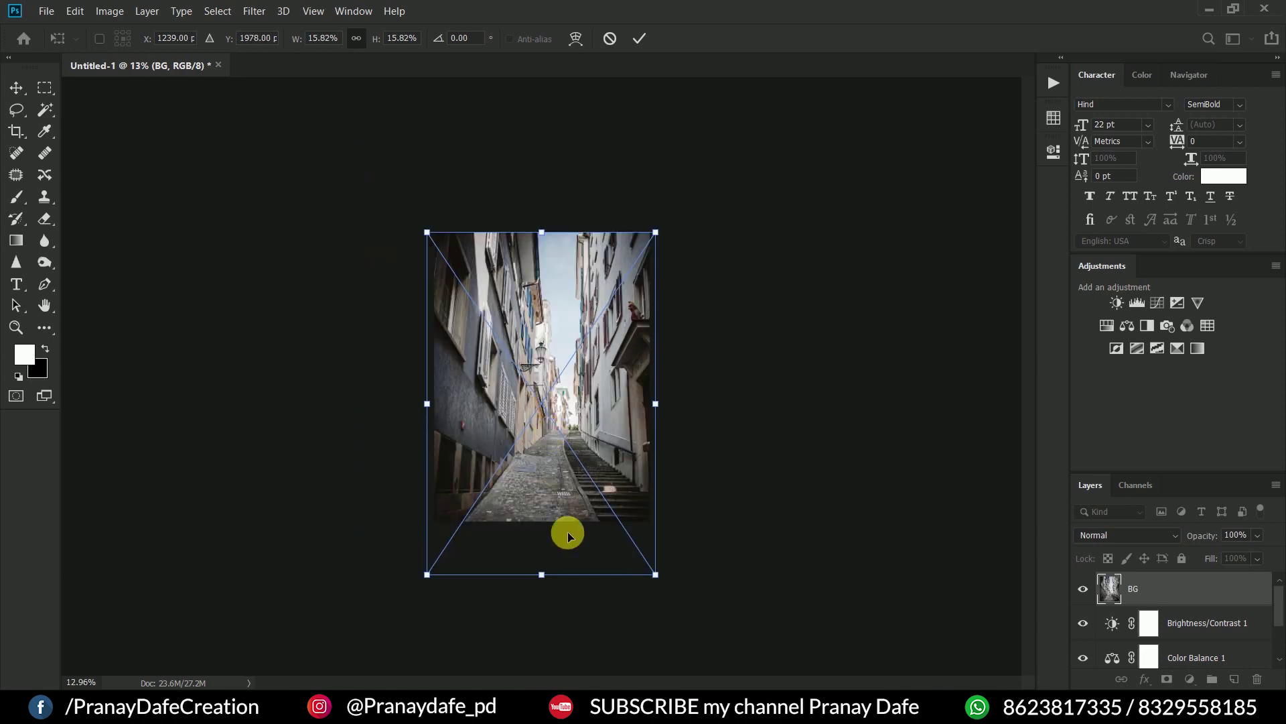
drag(548, 577, 548, 626)
drag(576, 480, 568, 429)
mouse_move(549, 613)
mouse_down()
mouse_move(553, 597)
mouse_move(541, 607)
mouse_up()
mouse_move(549, 520)
mouse_down()
mouse_move(549, 509)
mouse_move(556, 519)
mouse_up()
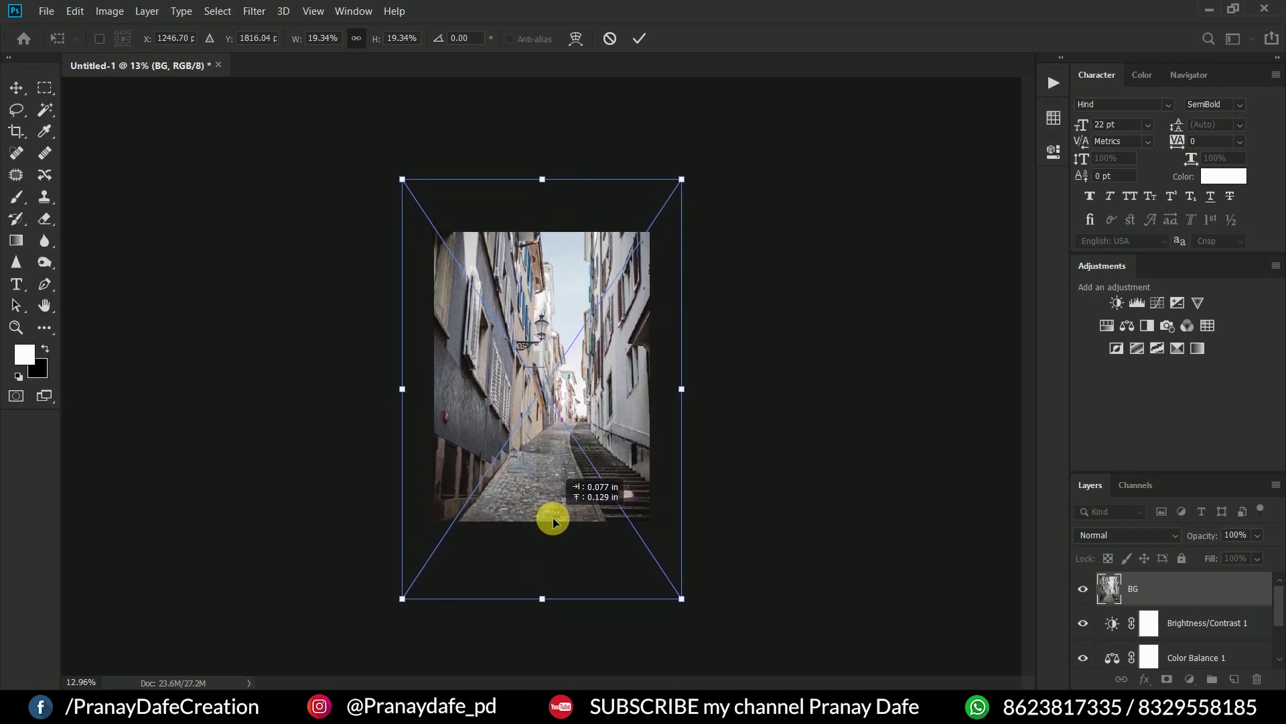
scroll(562, 429, up, 3)
scroll(563, 375, down, 2)
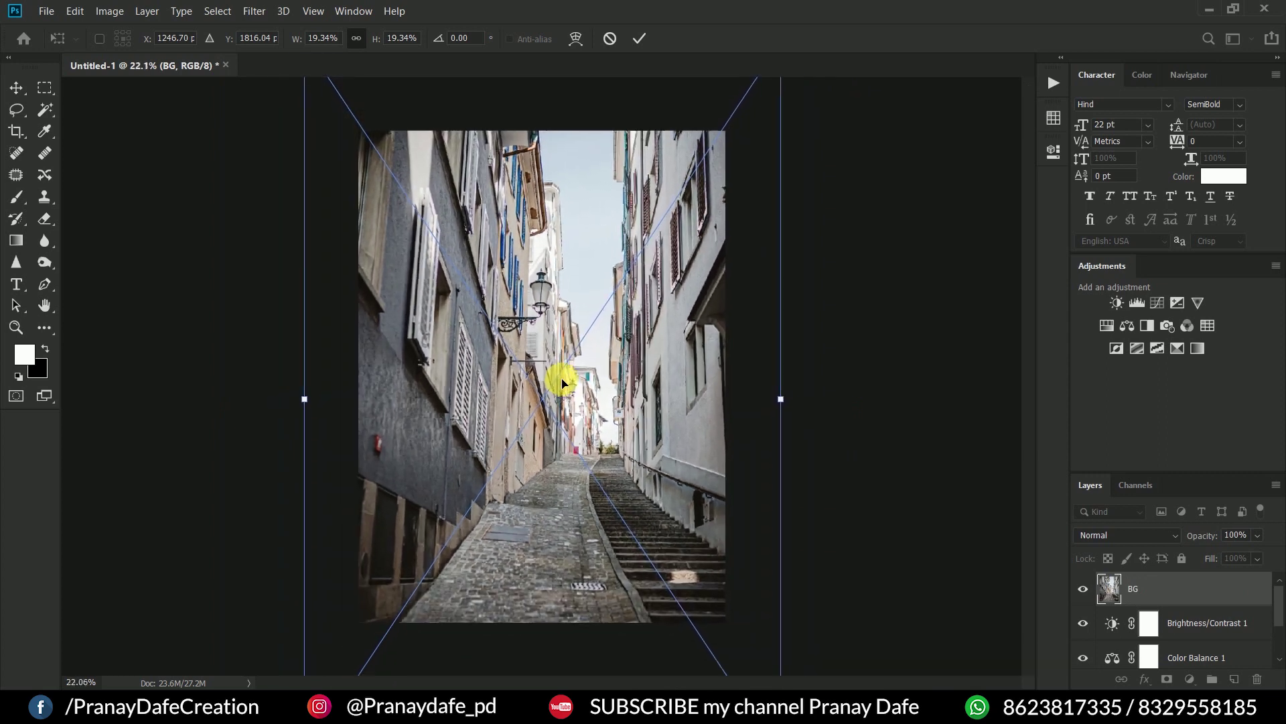
scroll(563, 378, up, 1)
scroll(562, 383, down, 1)
key(Return)
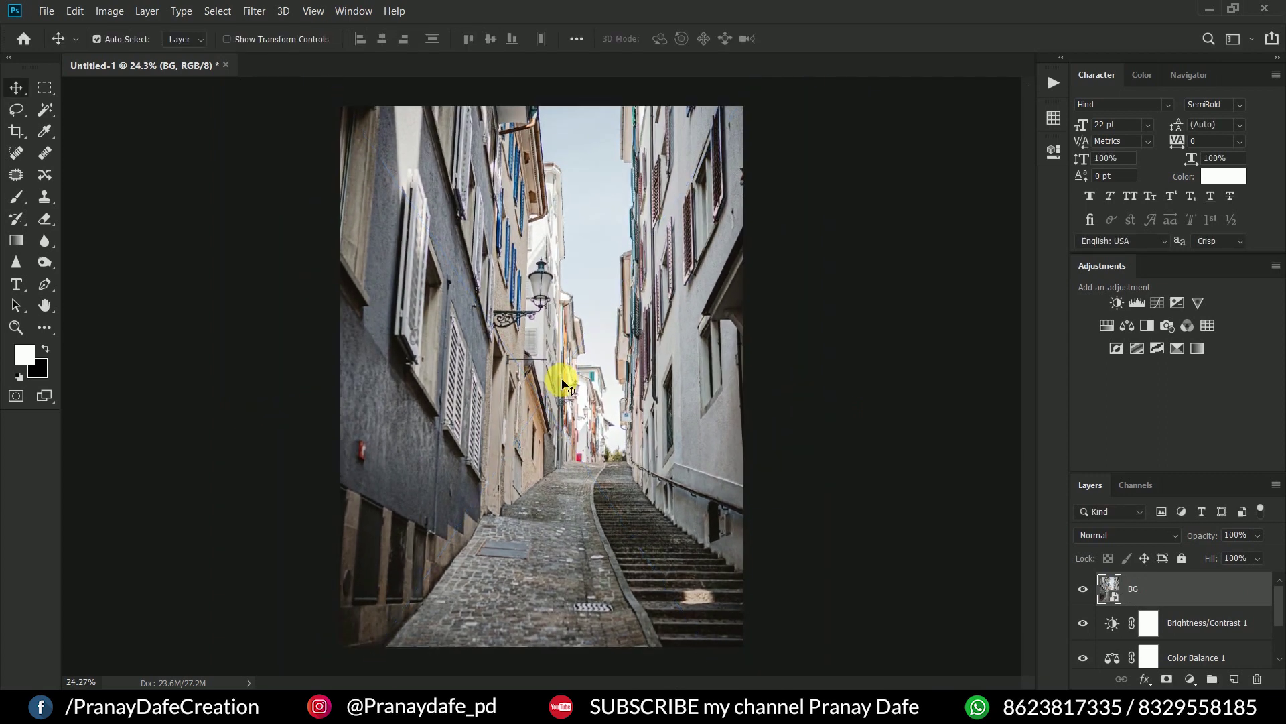
- Rasterize the BG photo layer and crop it to the canvas edges
right_click(1166, 596)
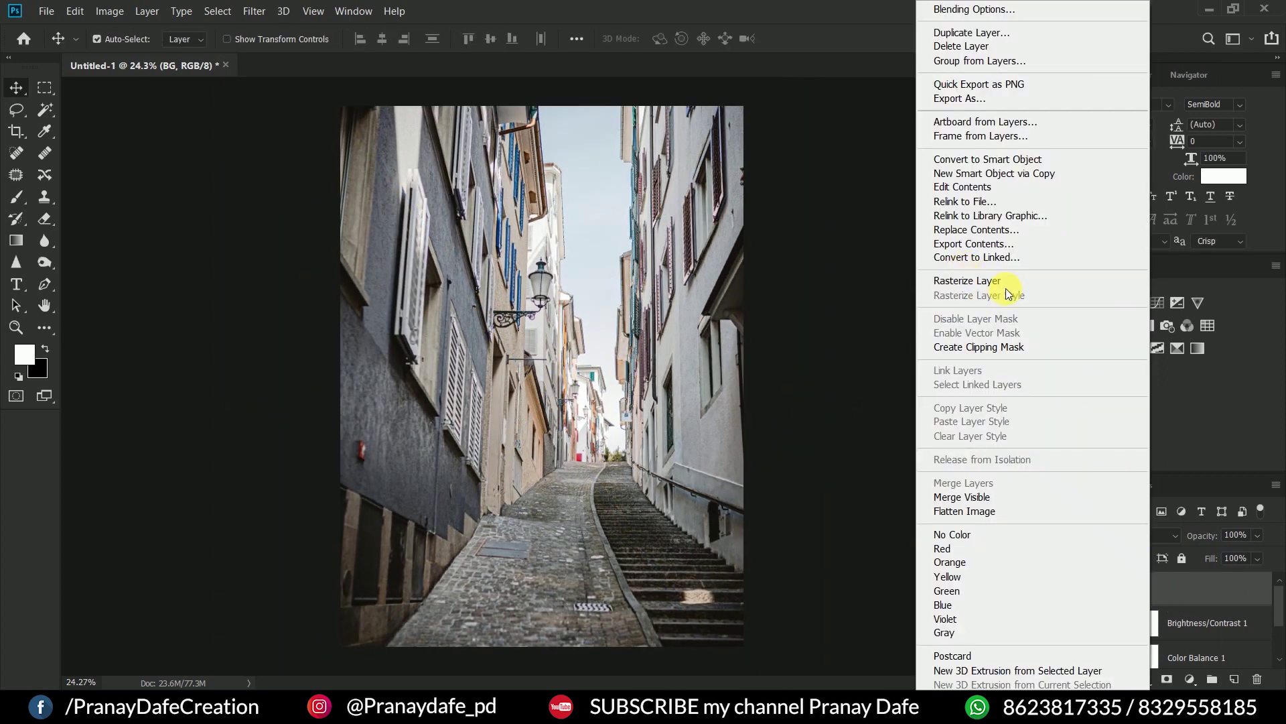
click(1006, 283)
click(17, 131)
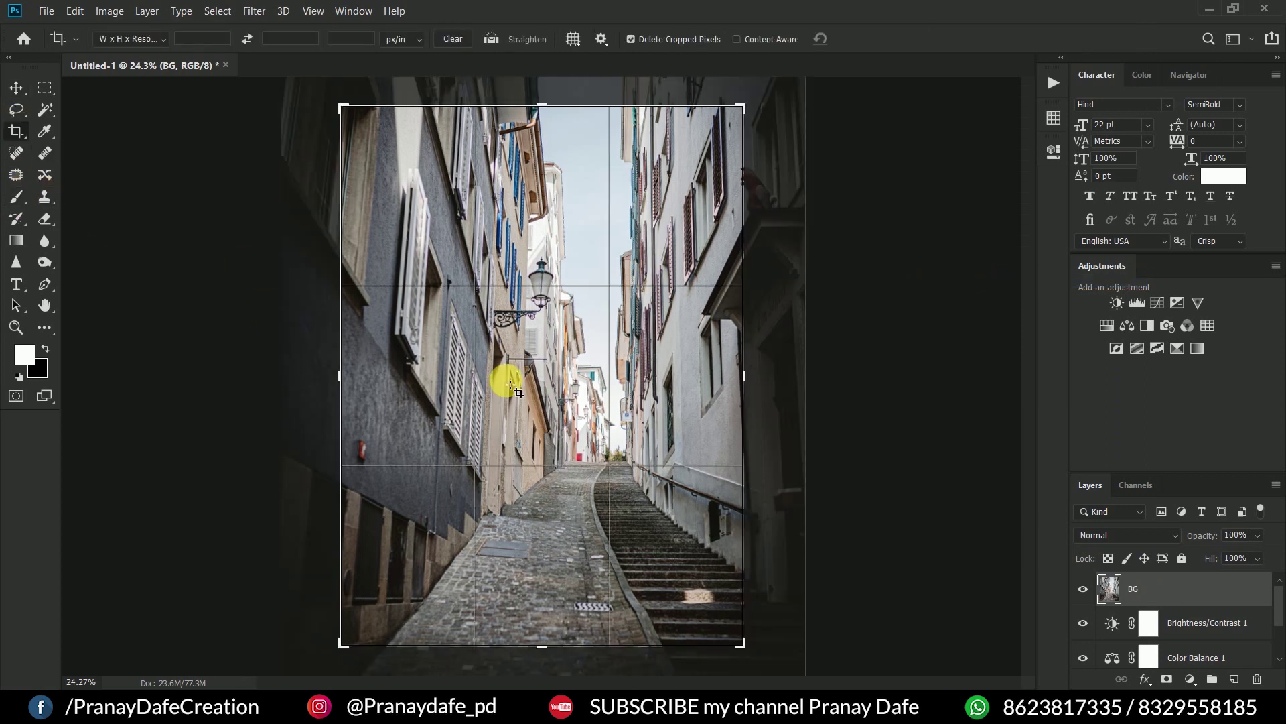
click(15, 89)
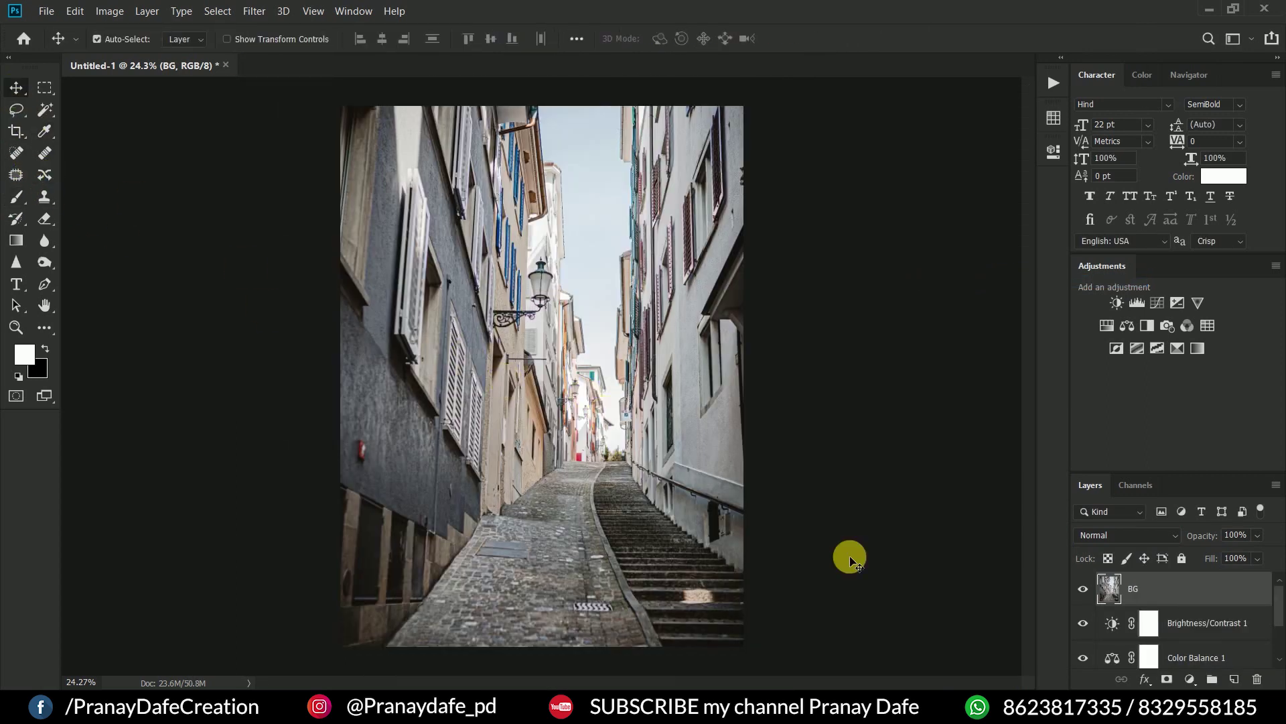
click(1115, 524)
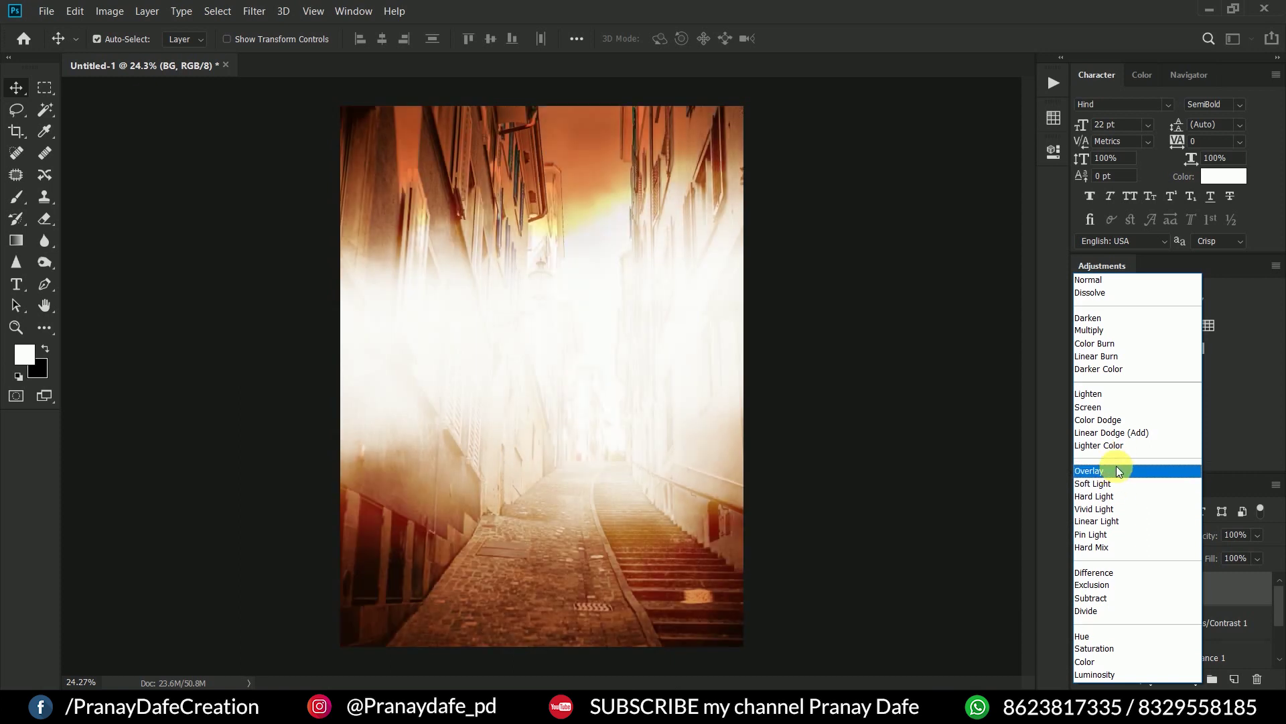
- Set the BG alley photo layer's blend mode to Soft Light
click(1119, 483)
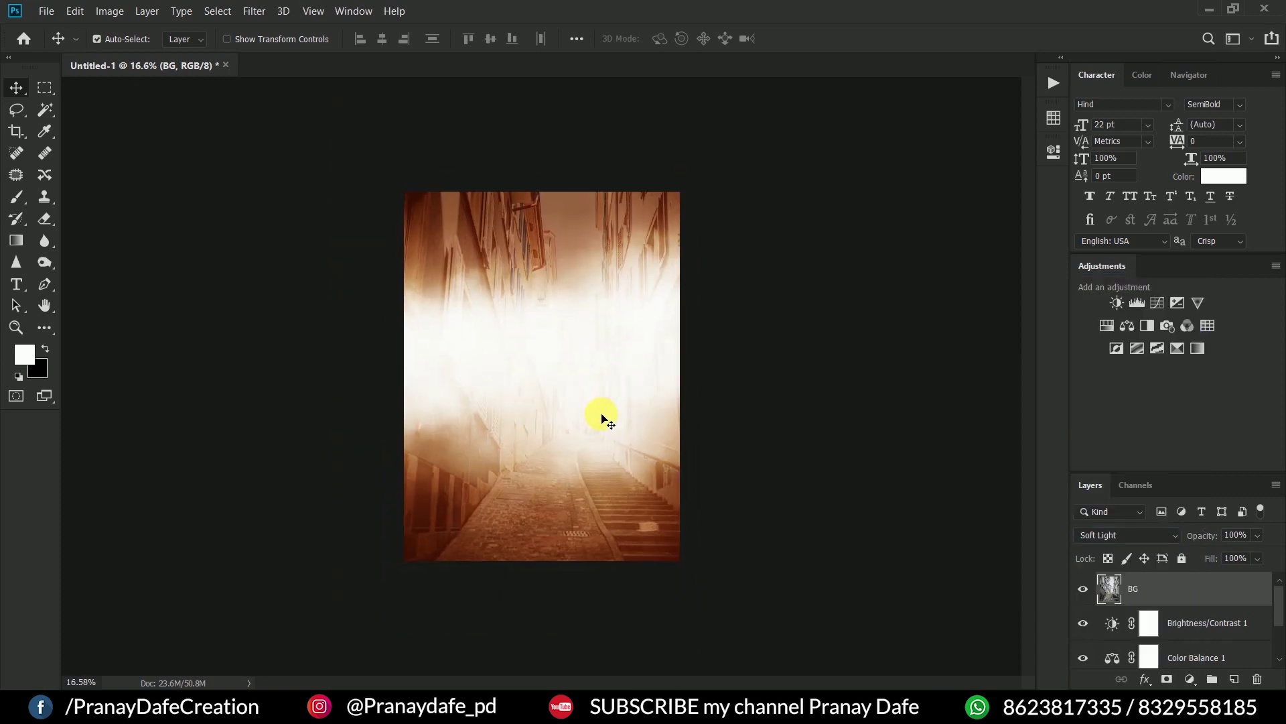
scroll(595, 402, down, 2)
click(41, 219)
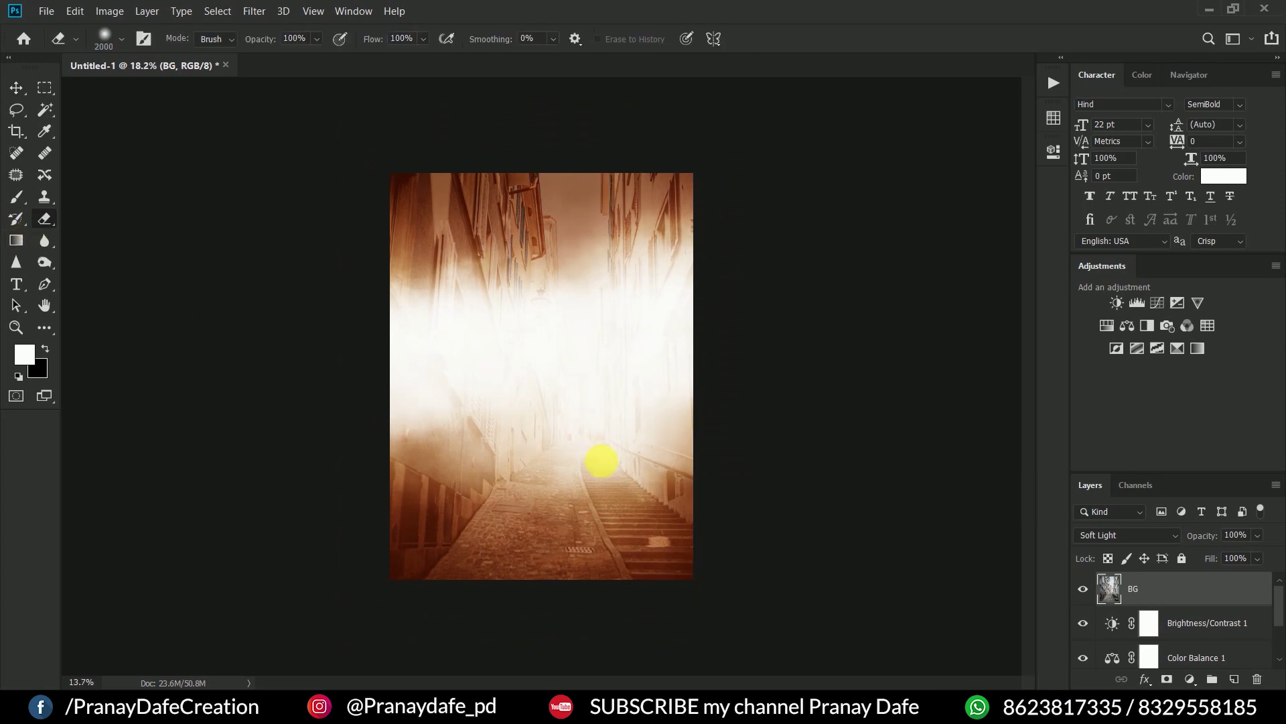
scroll(637, 536, down, 2)
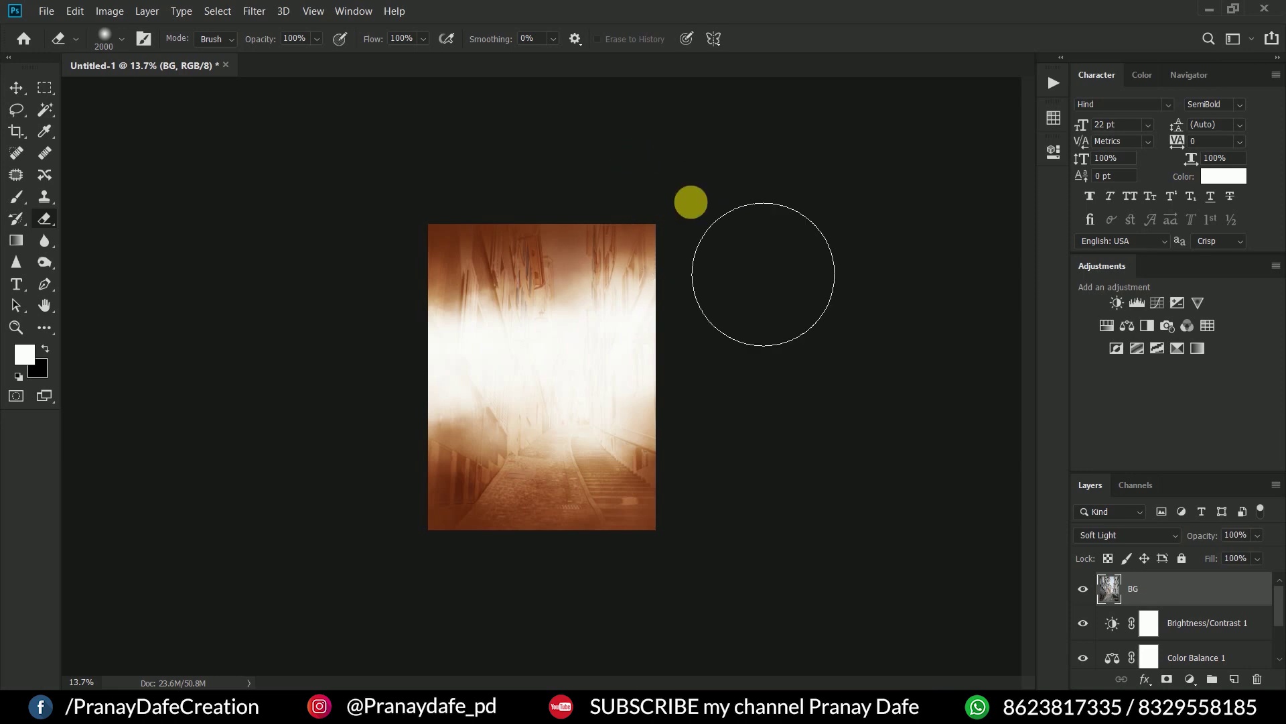
scroll(744, 348, up, 1)
scroll(750, 352, up, 2)
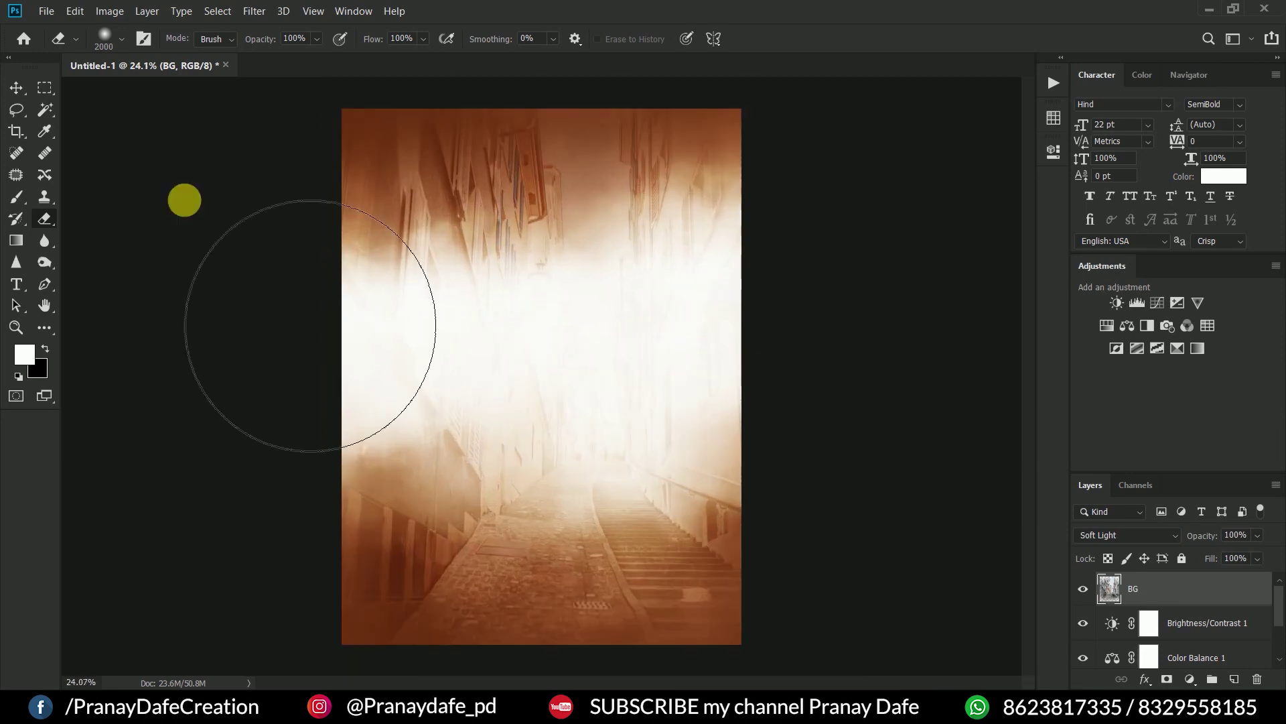
click(16, 87)
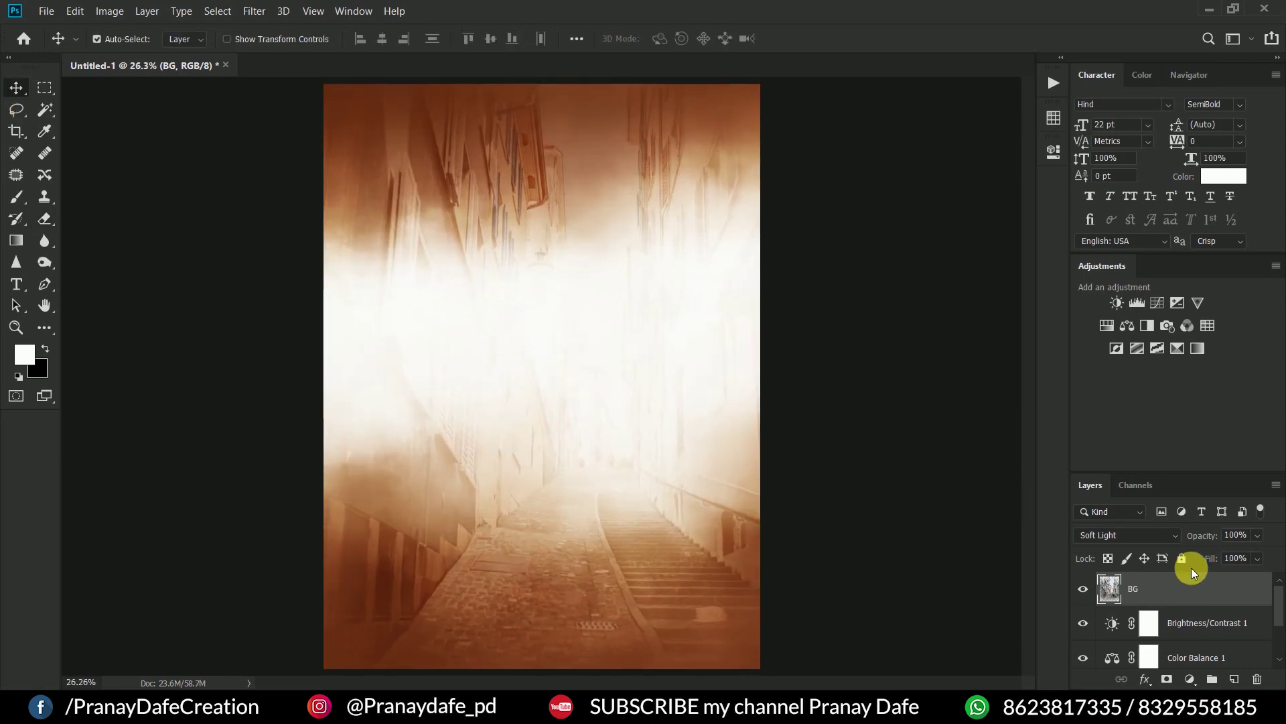
- Add a Brightness/Contrast adjustment with brightness -41 and contrast 42
click(1116, 299)
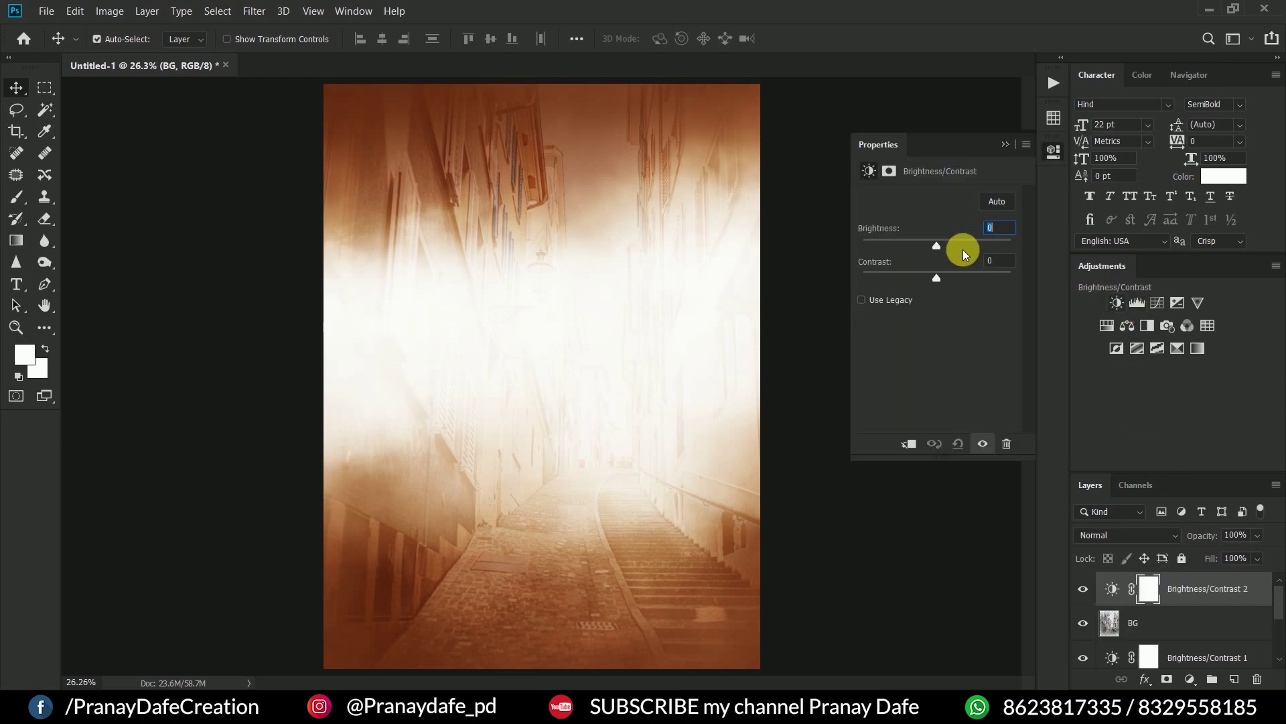
drag(936, 241, 951, 285)
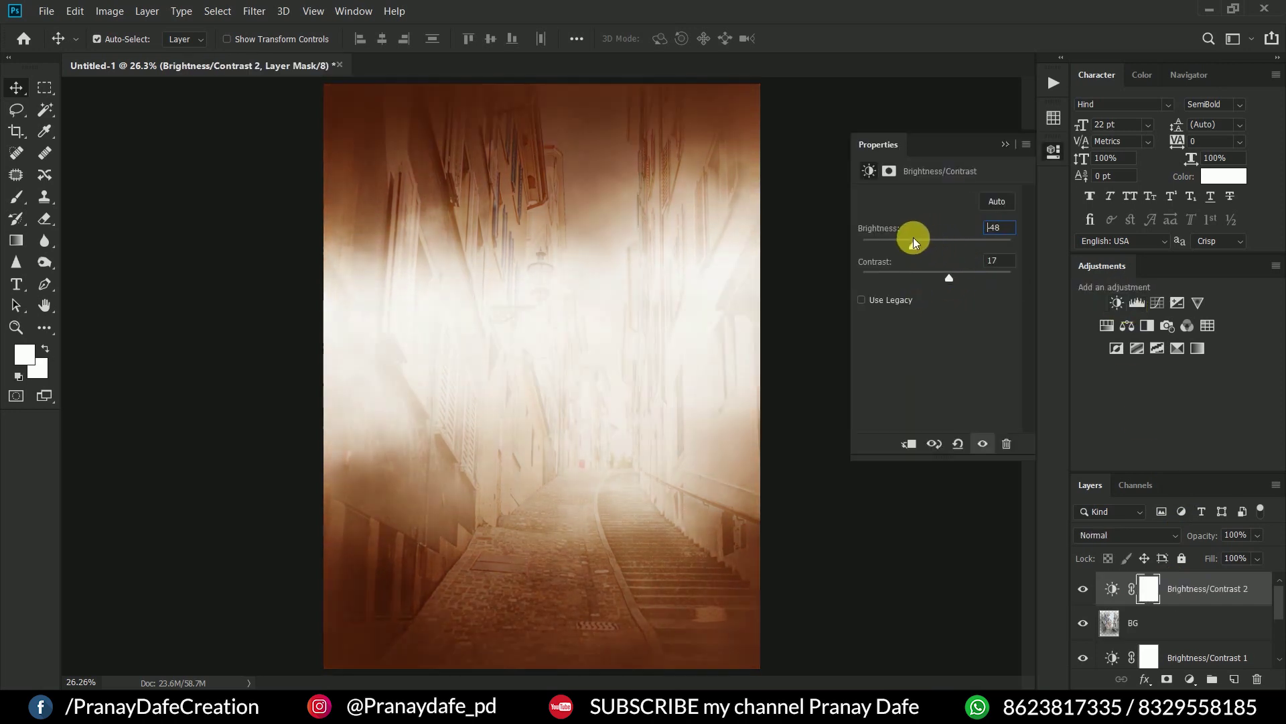
drag(918, 245, 962, 280)
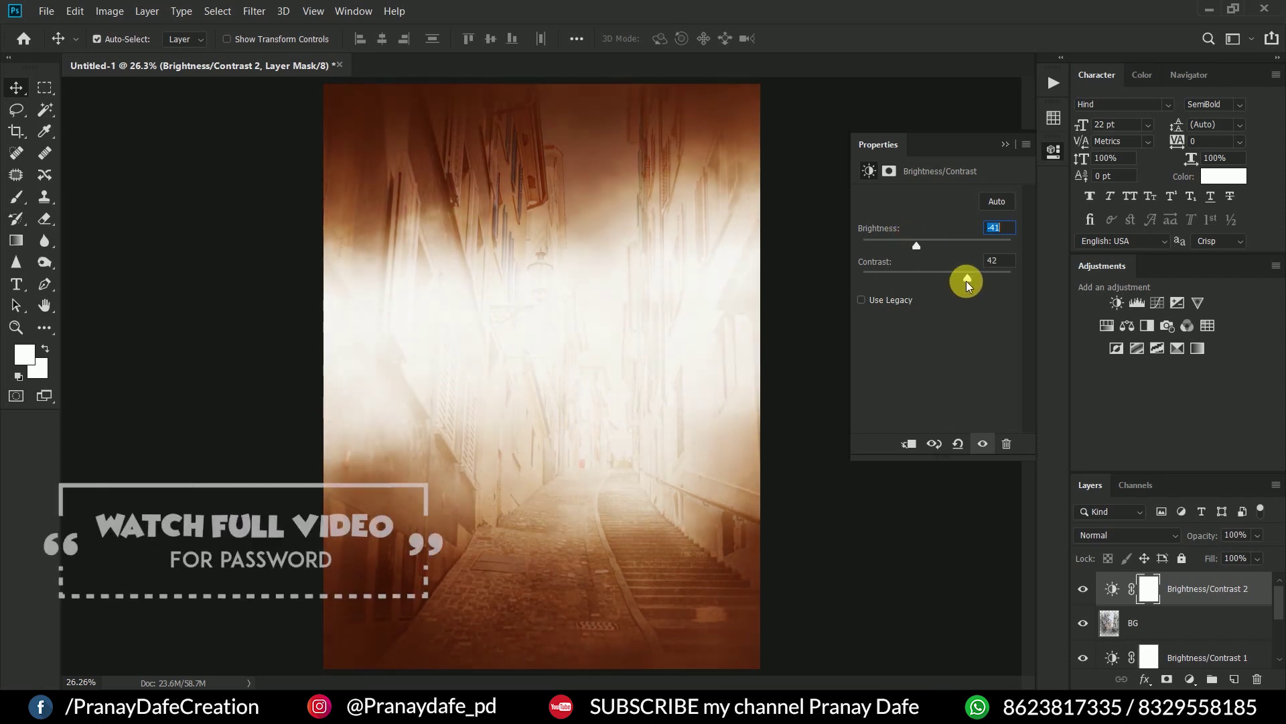
click(1005, 145)
scroll(580, 364, down, 1)
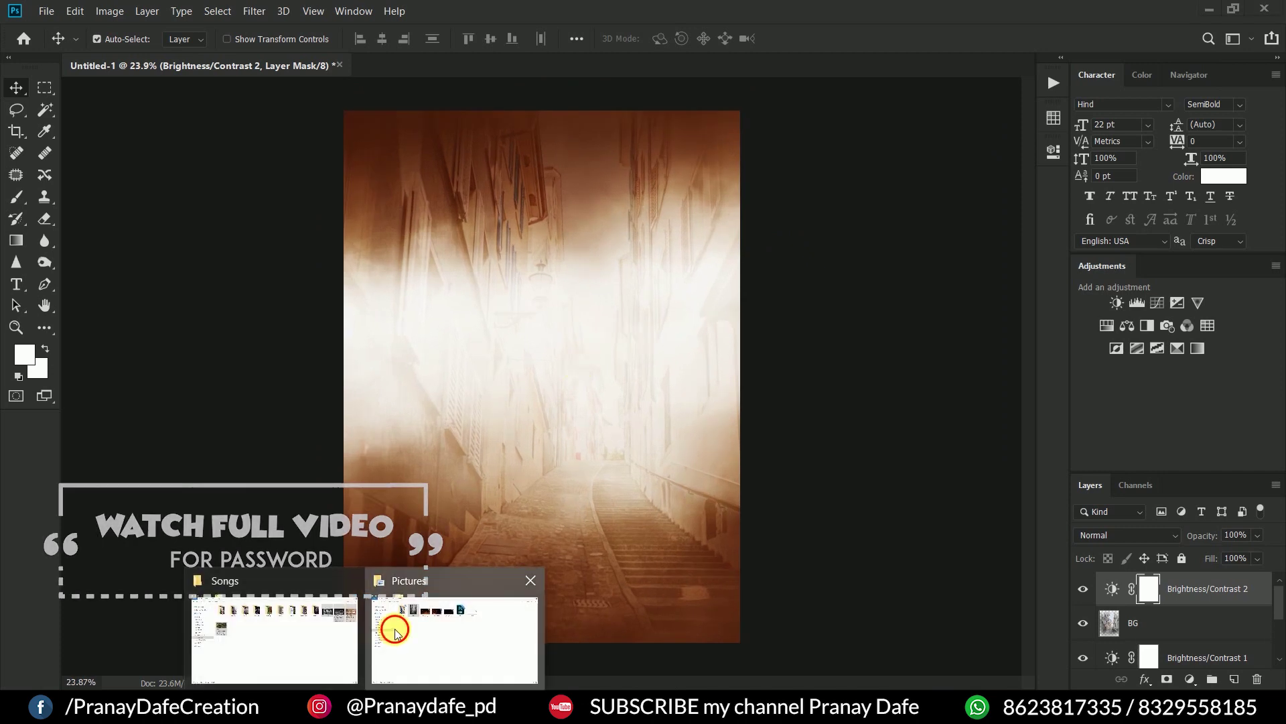
- Open PIC.psd and bring the seated man's layer into the poster
click(393, 625)
double_click(684, 146)
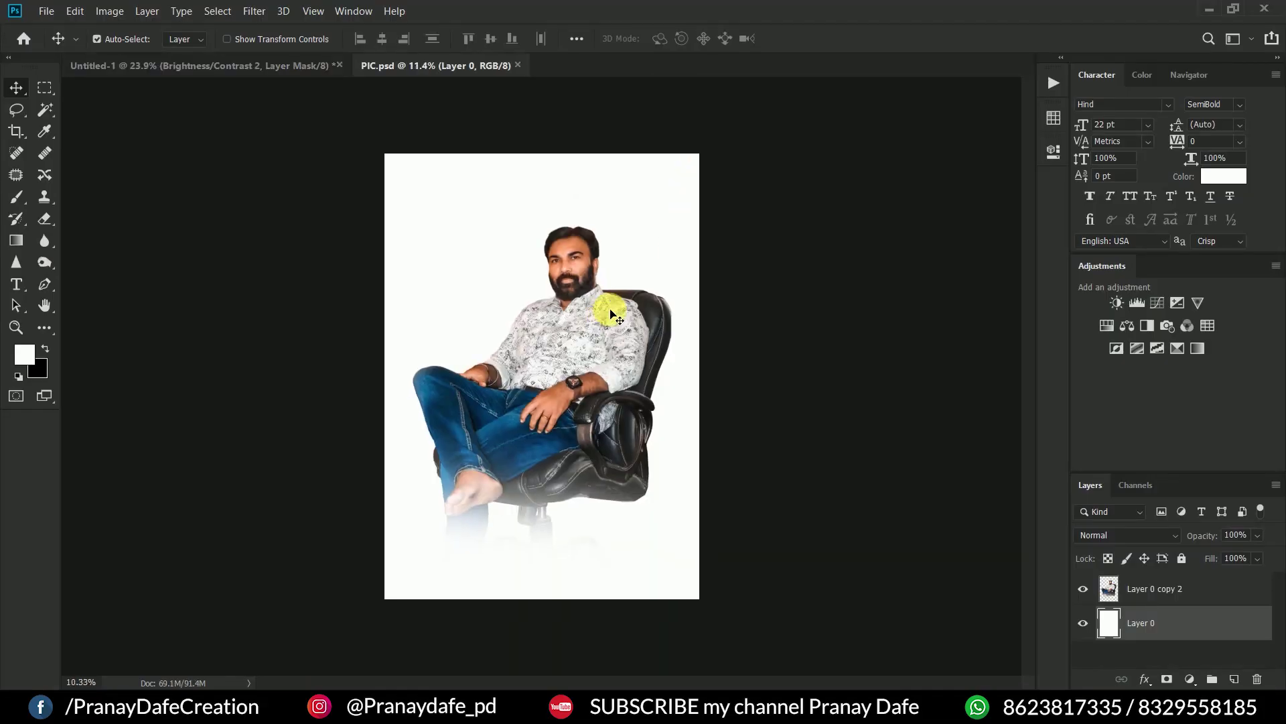
mouse_move(578, 365)
mouse_down()
mouse_move(273, 65)
mouse_move(584, 373)
mouse_up()
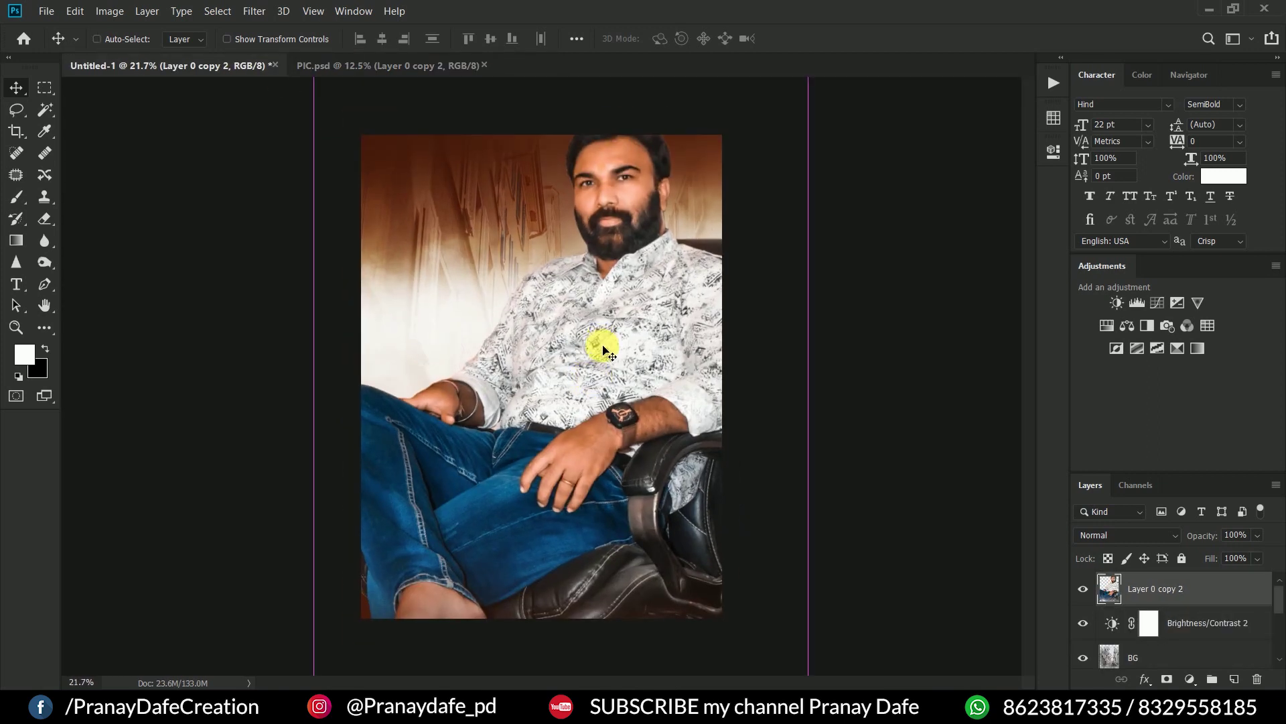
- Scale the seated man to about 60% and centre him above the stairs
key(ctrl+t)
drag(551, 637, 548, 405)
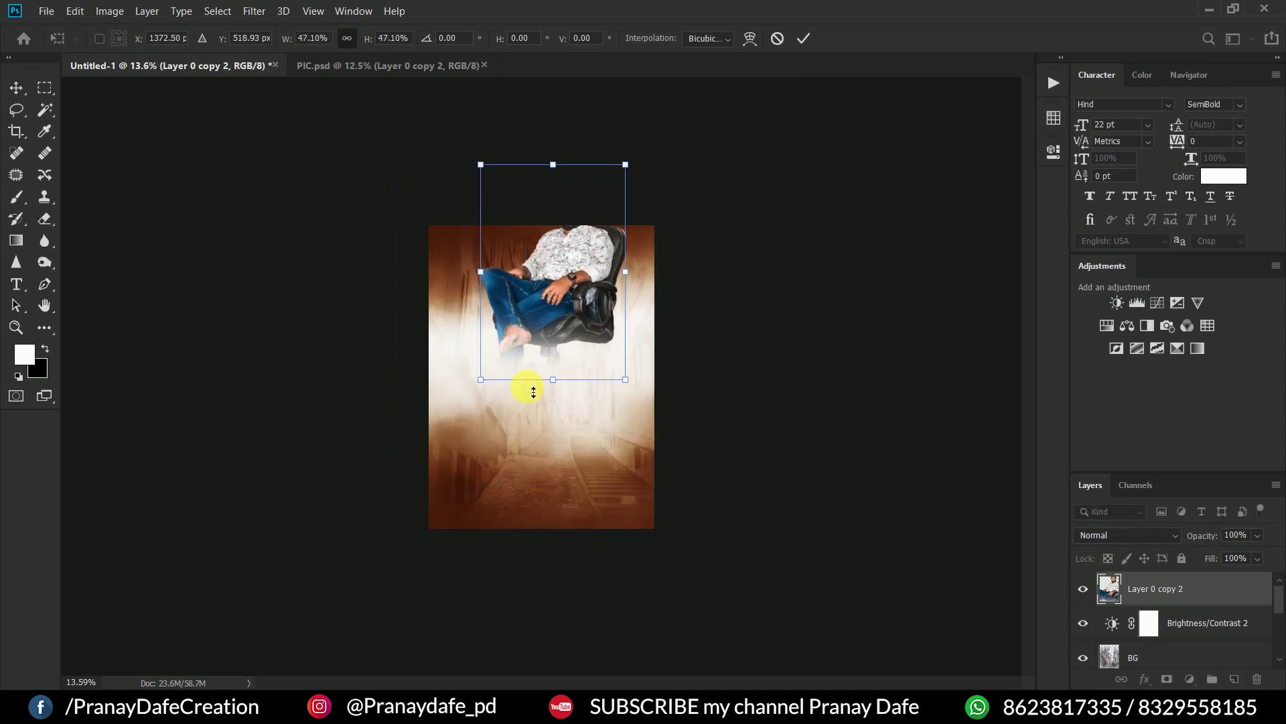
scroll(548, 404, up, 2)
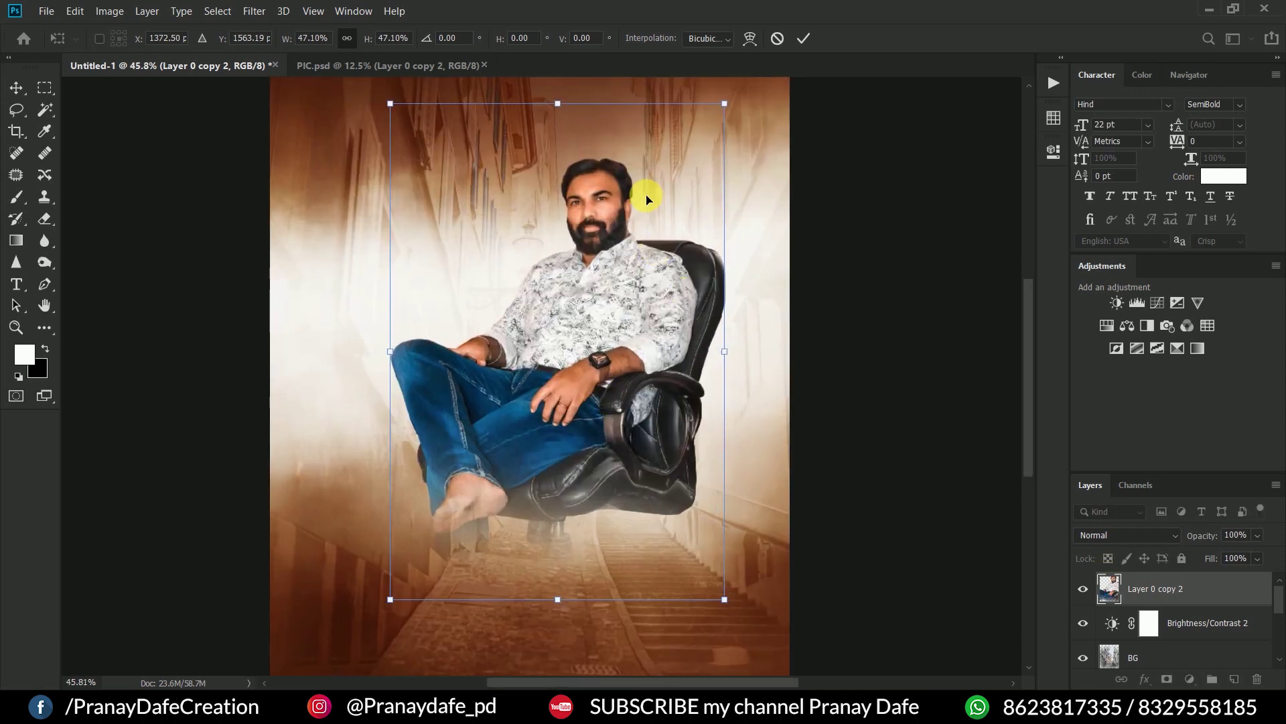
scroll(649, 195, up, 1)
scroll(623, 212, up, 1)
scroll(592, 211, up, 1)
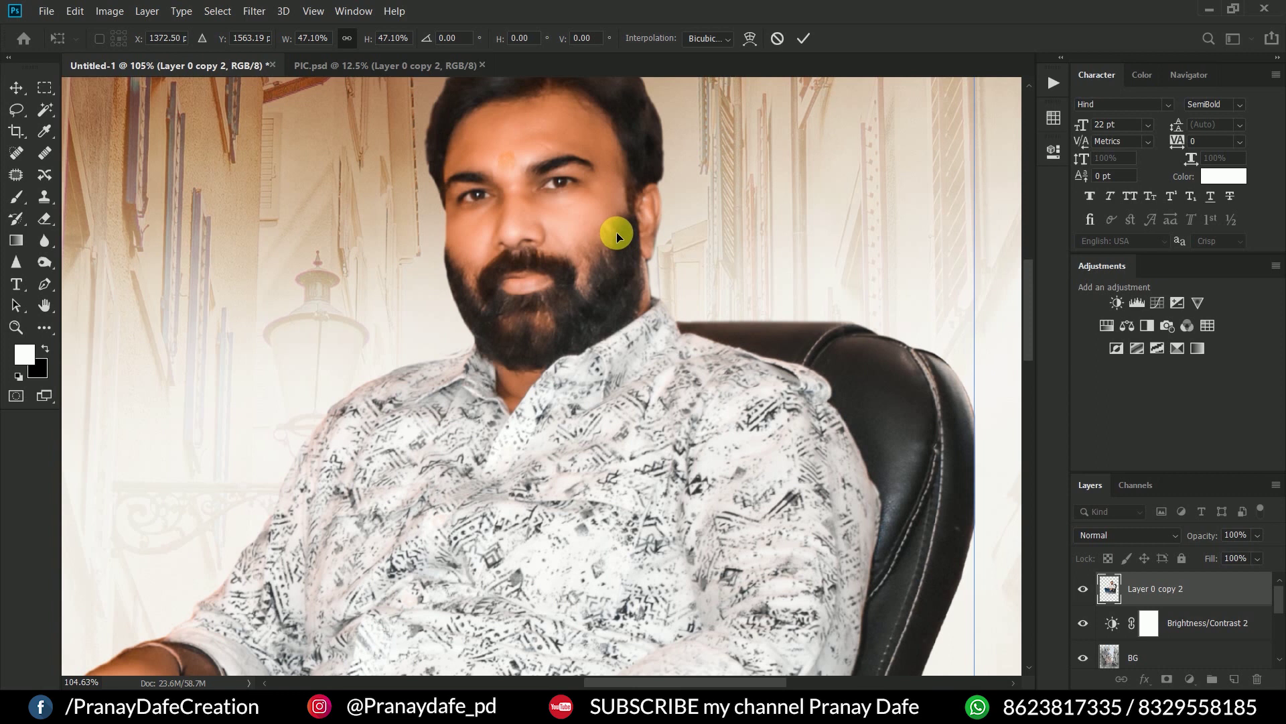
scroll(617, 231, down, 3)
scroll(612, 264, down, 1)
scroll(603, 400, down, 1)
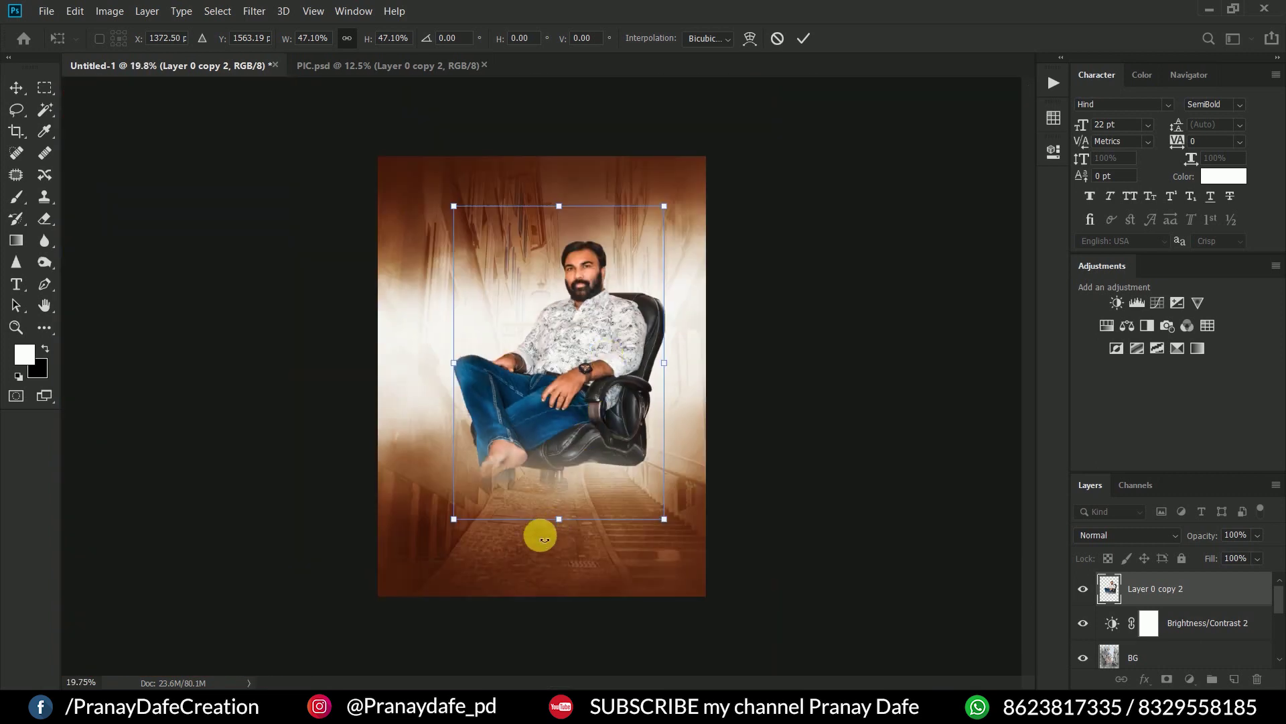
drag(567, 526, 561, 573)
mouse_move(597, 439)
mouse_down()
mouse_move(594, 424)
mouse_move(571, 451)
mouse_move(570, 440)
mouse_up()
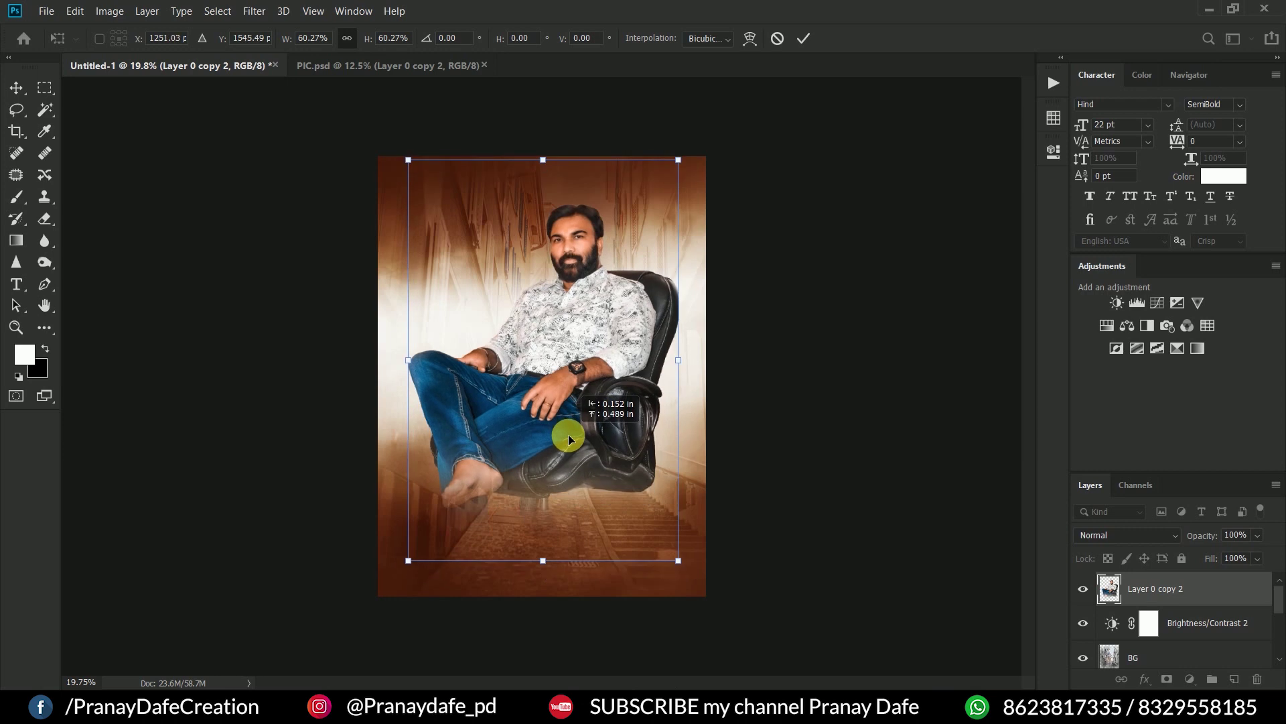
key(Return)
- Add a new empty layer above the seated man
scroll(581, 410, up, 1)
scroll(581, 410, up, 2)
scroll(633, 421, down, 1)
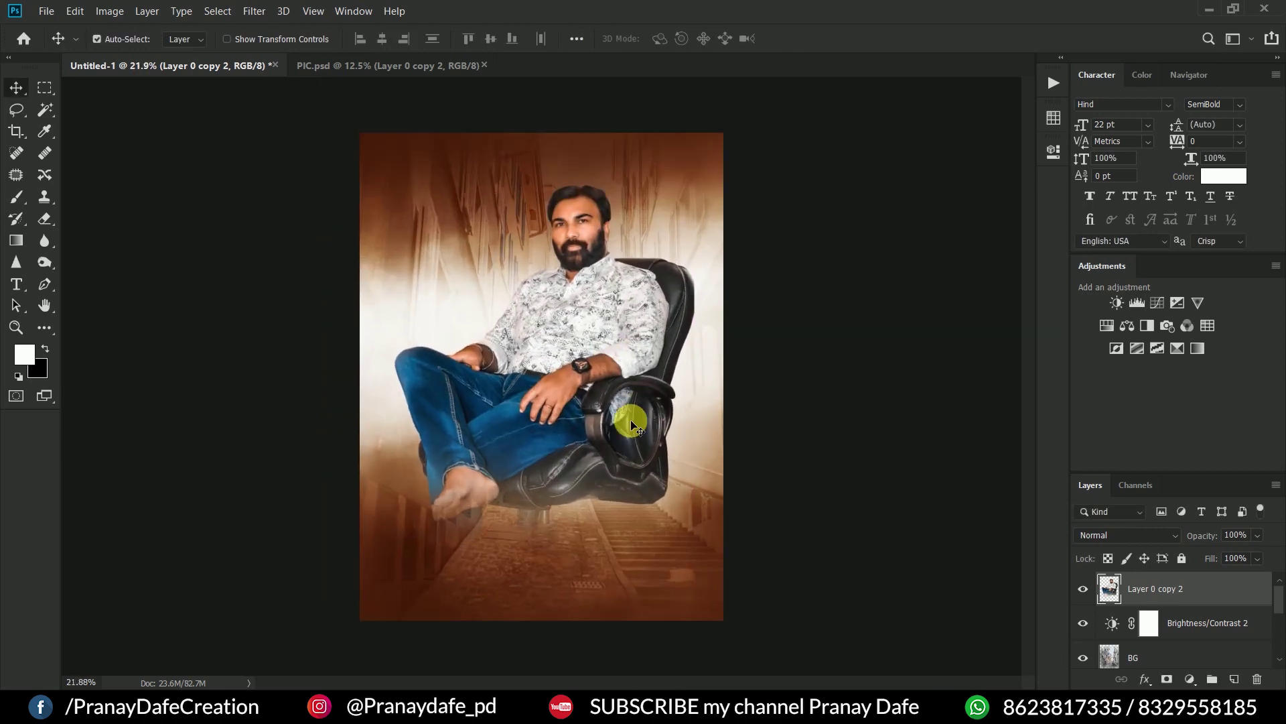
click(1234, 679)
- Sample a dark brown and stamp a large cloud-brush texture across the lower poster
click(42, 138)
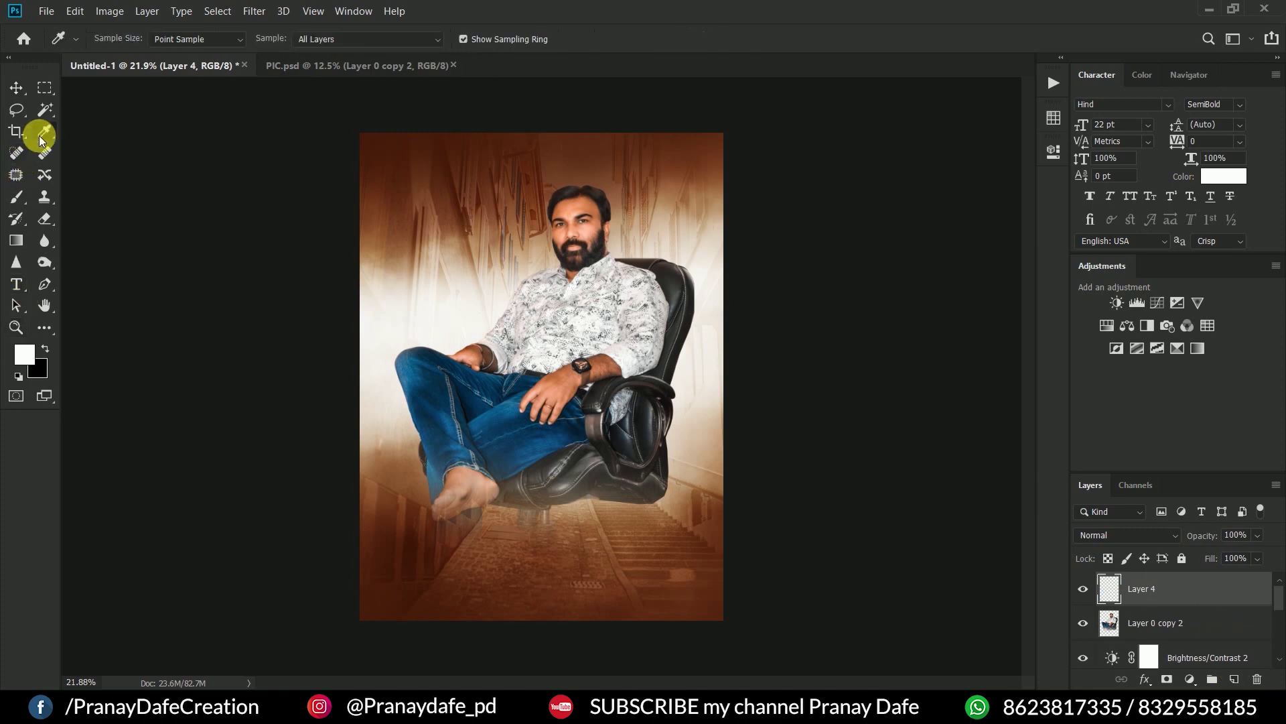
click(22, 194)
right_click(500, 384)
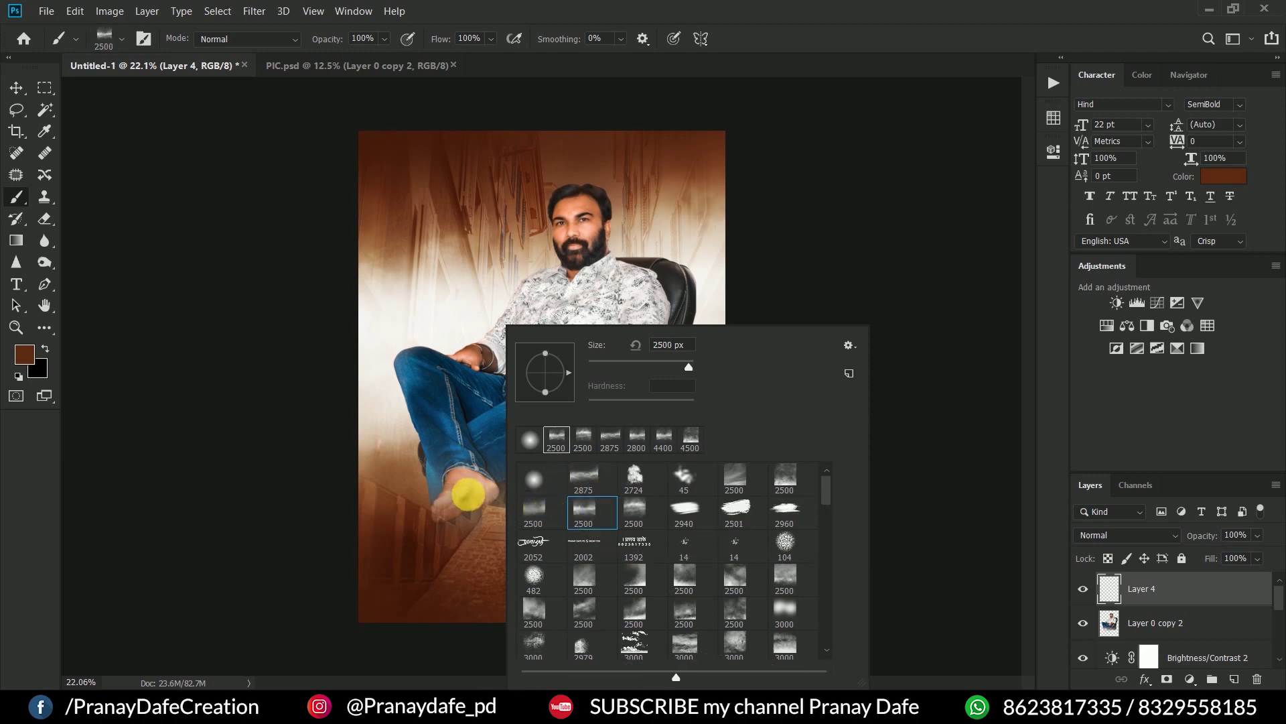
click(459, 494)
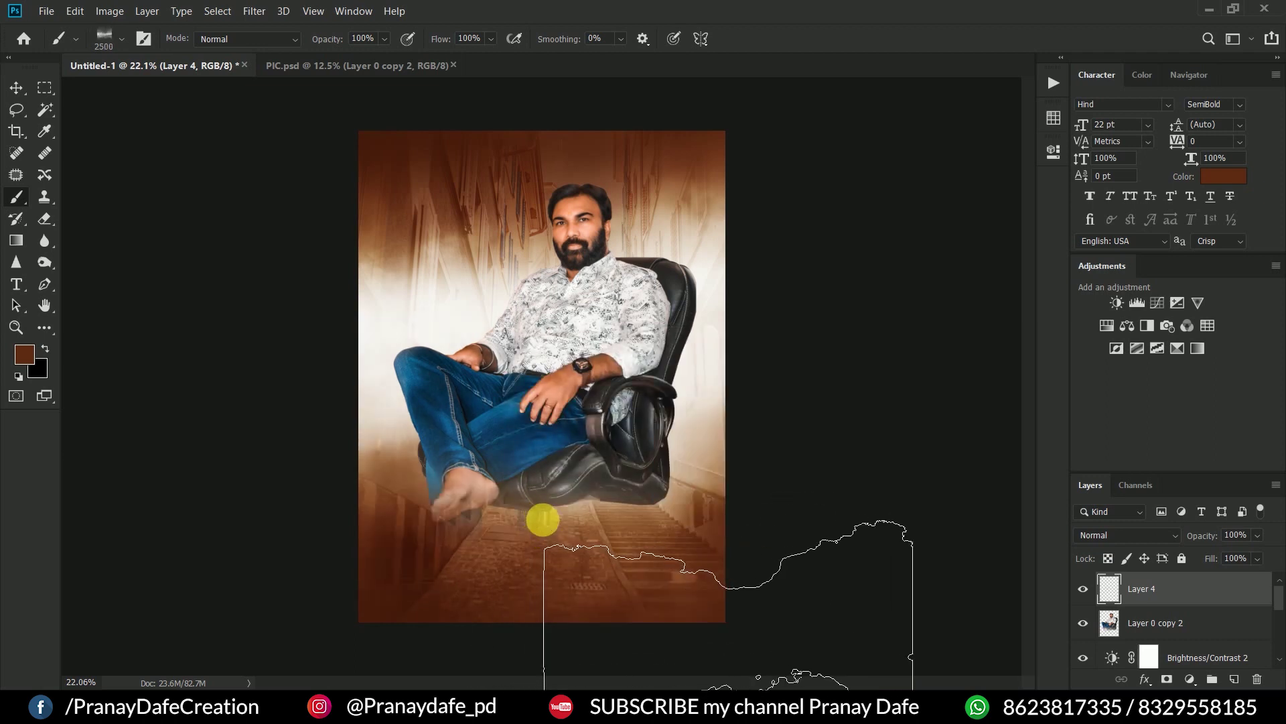
click(541, 518)
key(ctrl+t)
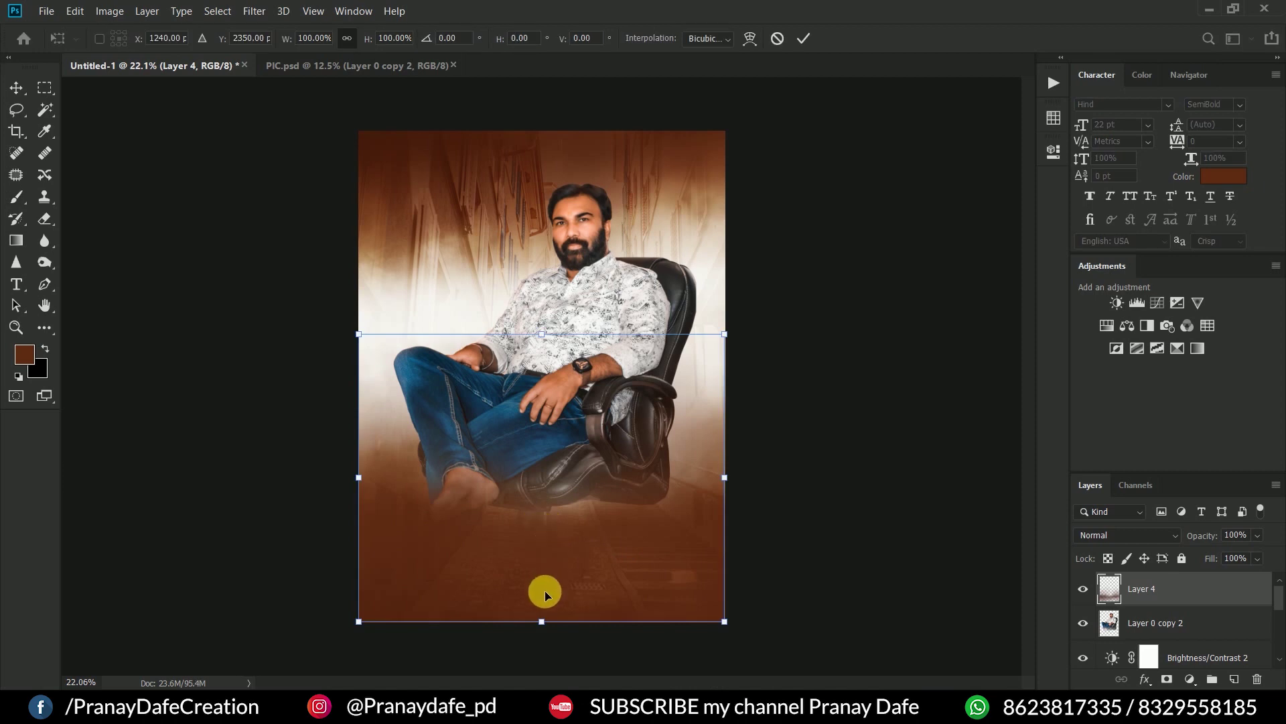
- Enlarge the brown fade layer to about 185% and move it up
scroll(534, 589, down, 2)
mouse_move(534, 589)
mouse_down()
mouse_move(537, 620)
mouse_move(572, 485)
mouse_up()
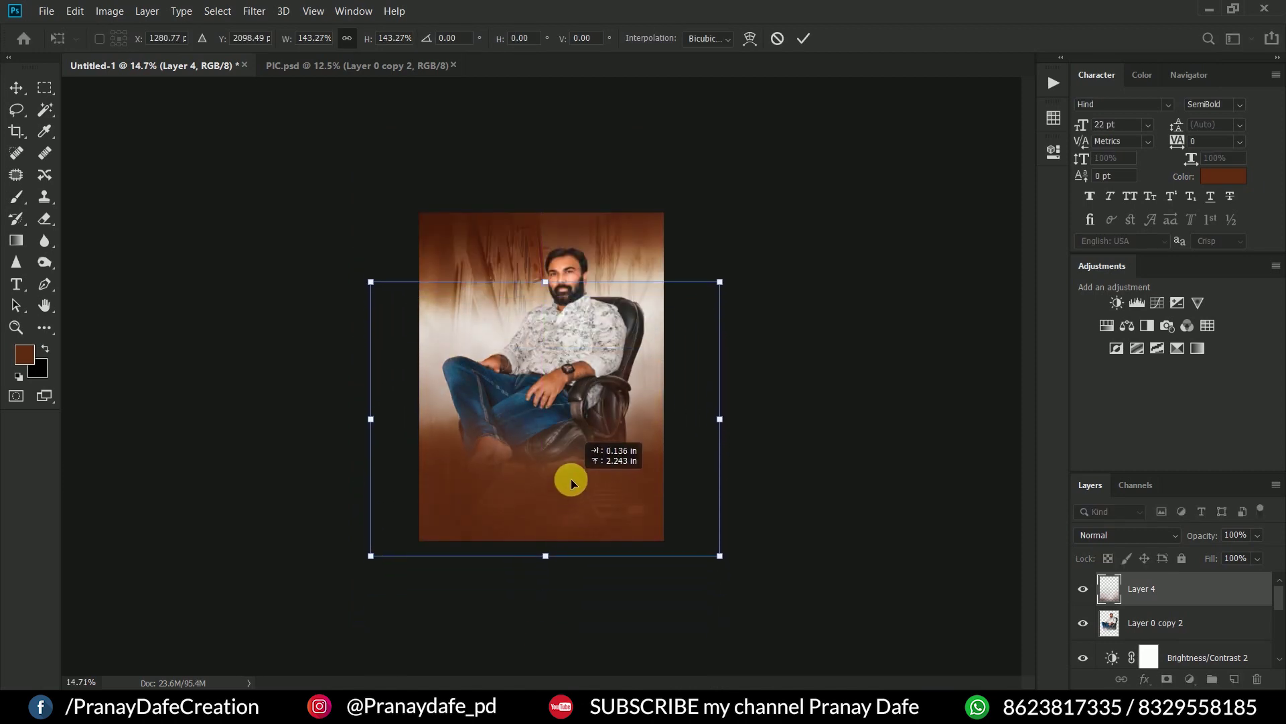
mouse_move(560, 561)
mouse_down()
mouse_move(561, 647)
mouse_move(575, 533)
mouse_up()
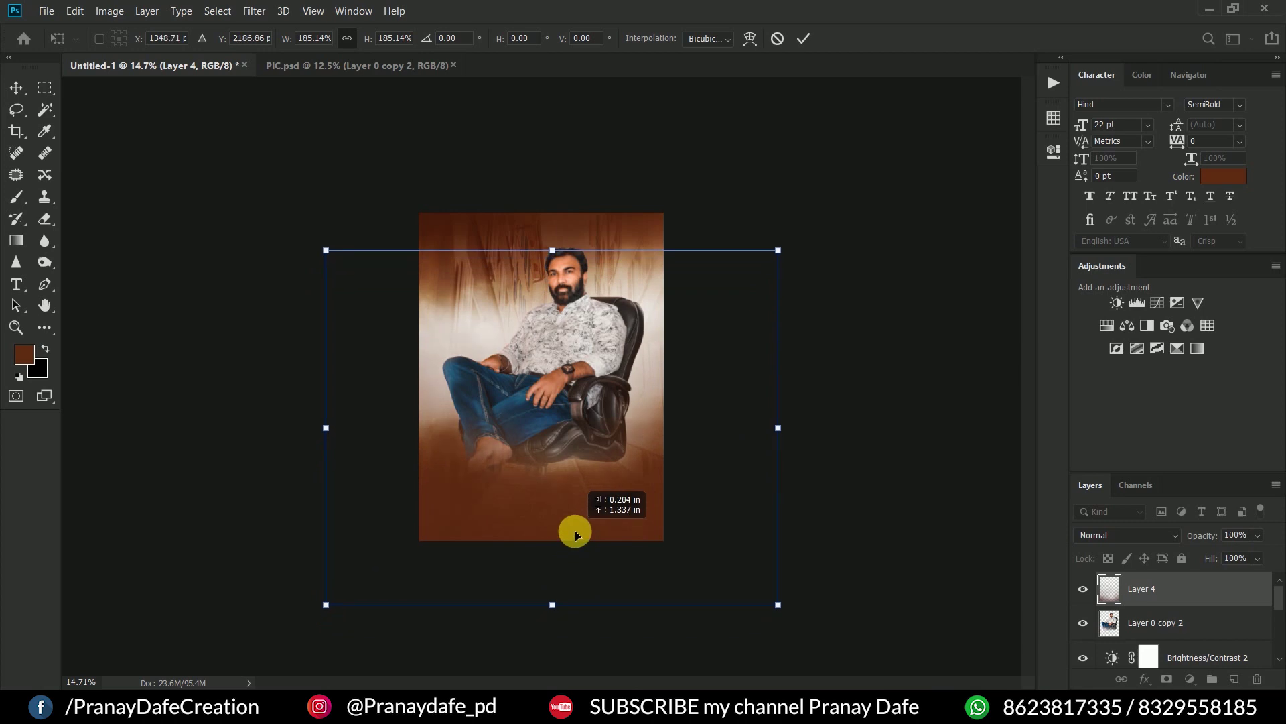
drag(575, 533, 567, 503)
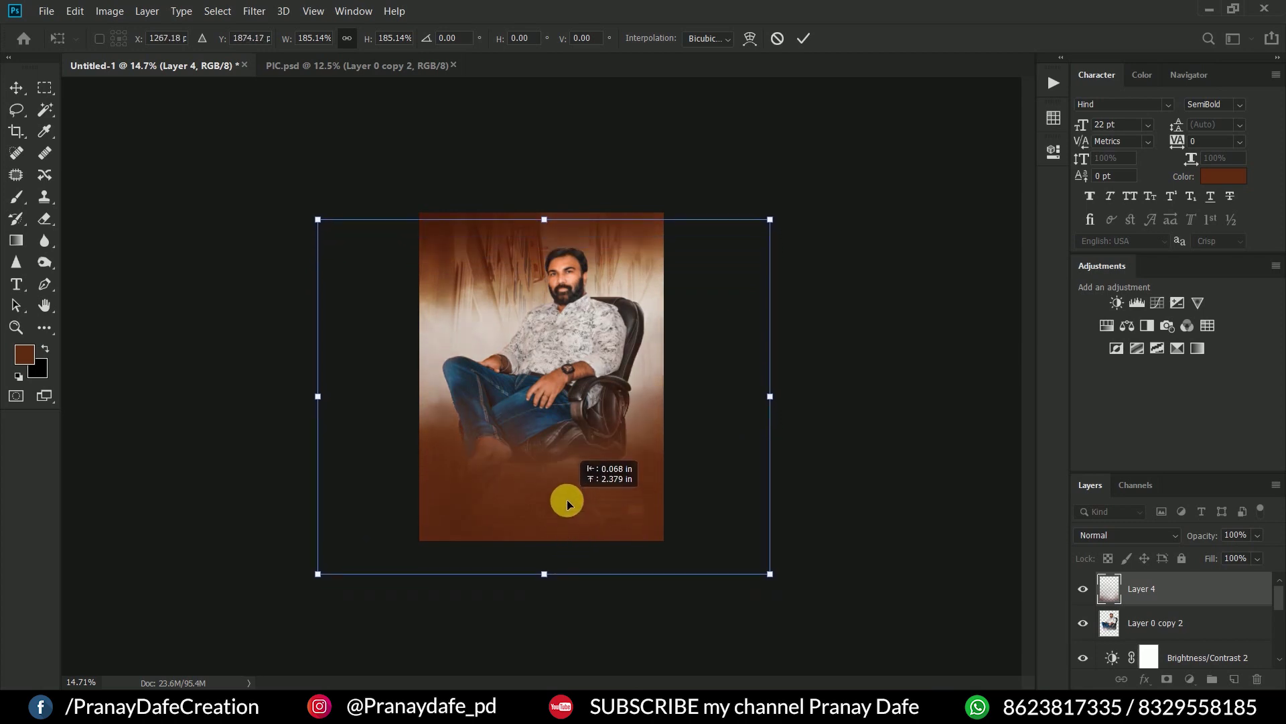
key(Return)
key(ctrl+0)
- Shrink the seated man's photo slightly, to about 99%
key(v)
ctrl+click(636, 352)
key(ctrl+t)
drag(544, 622, 546, 615)
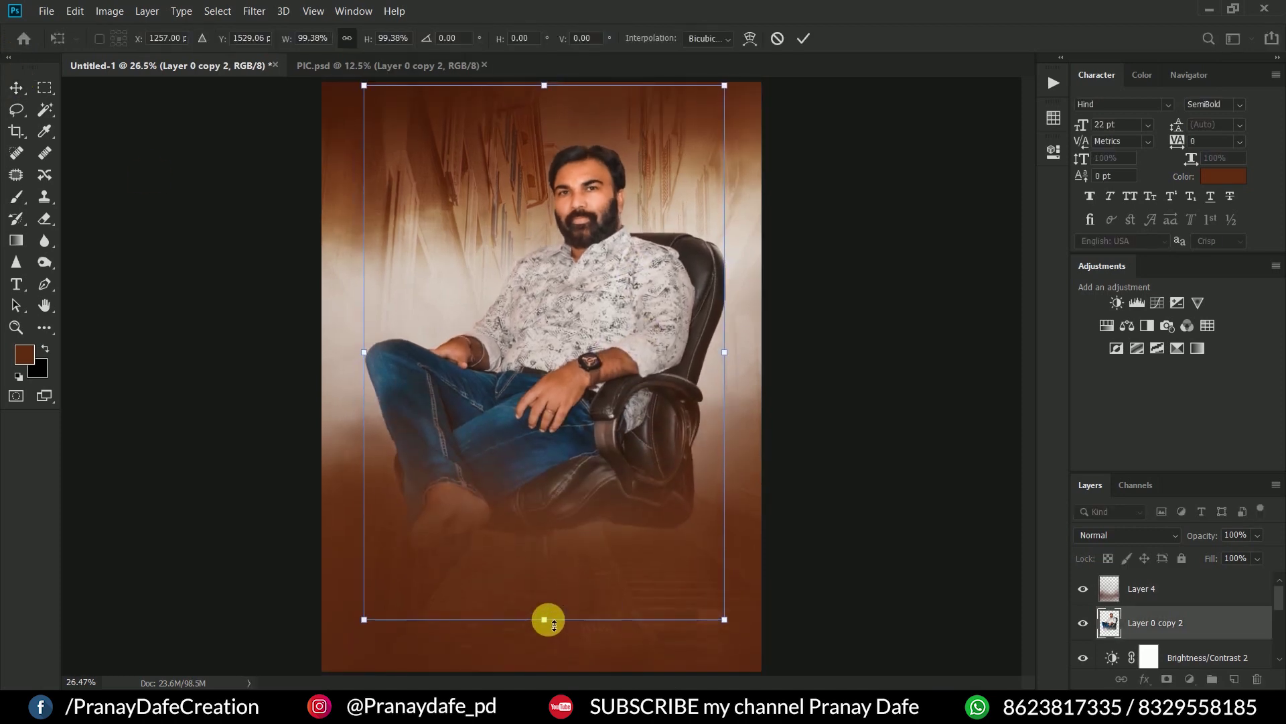
key(Return)
- Start a new text box in the brown area below the seated man
scroll(585, 333, down, 2)
scroll(584, 333, up, 1)
click(585, 333)
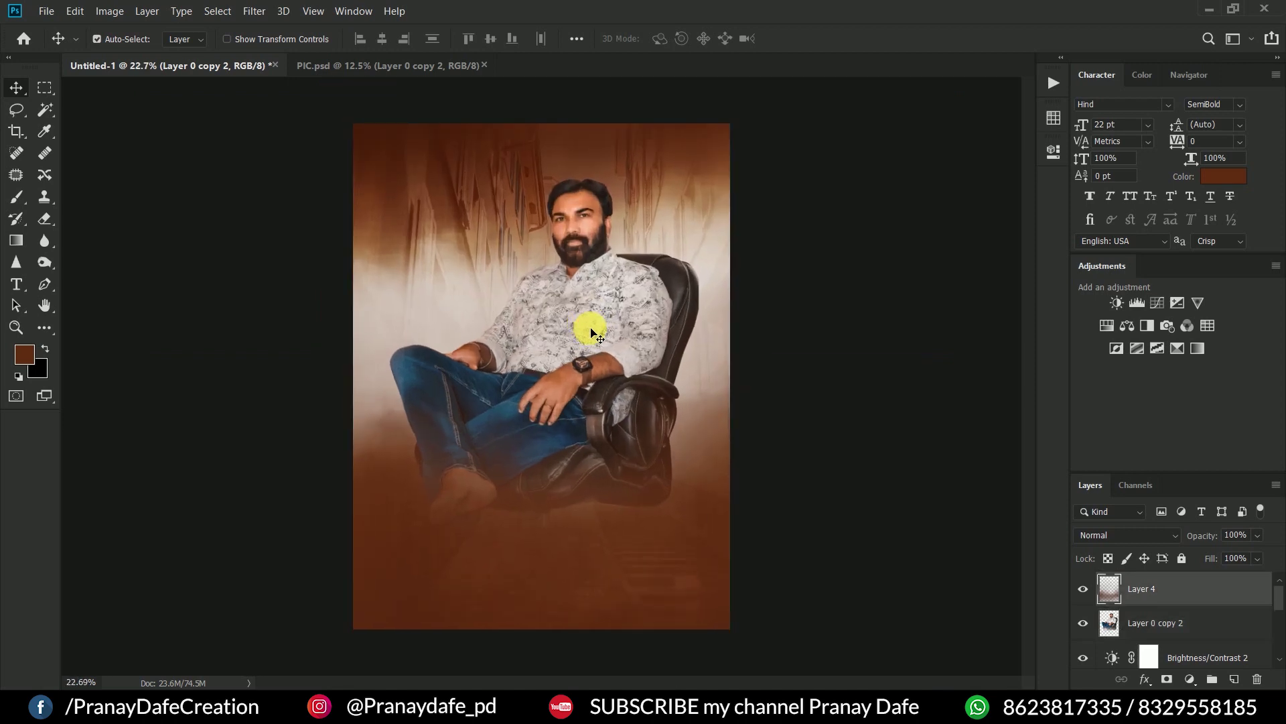
scroll(1268, 640, down, 3)
click(1132, 588)
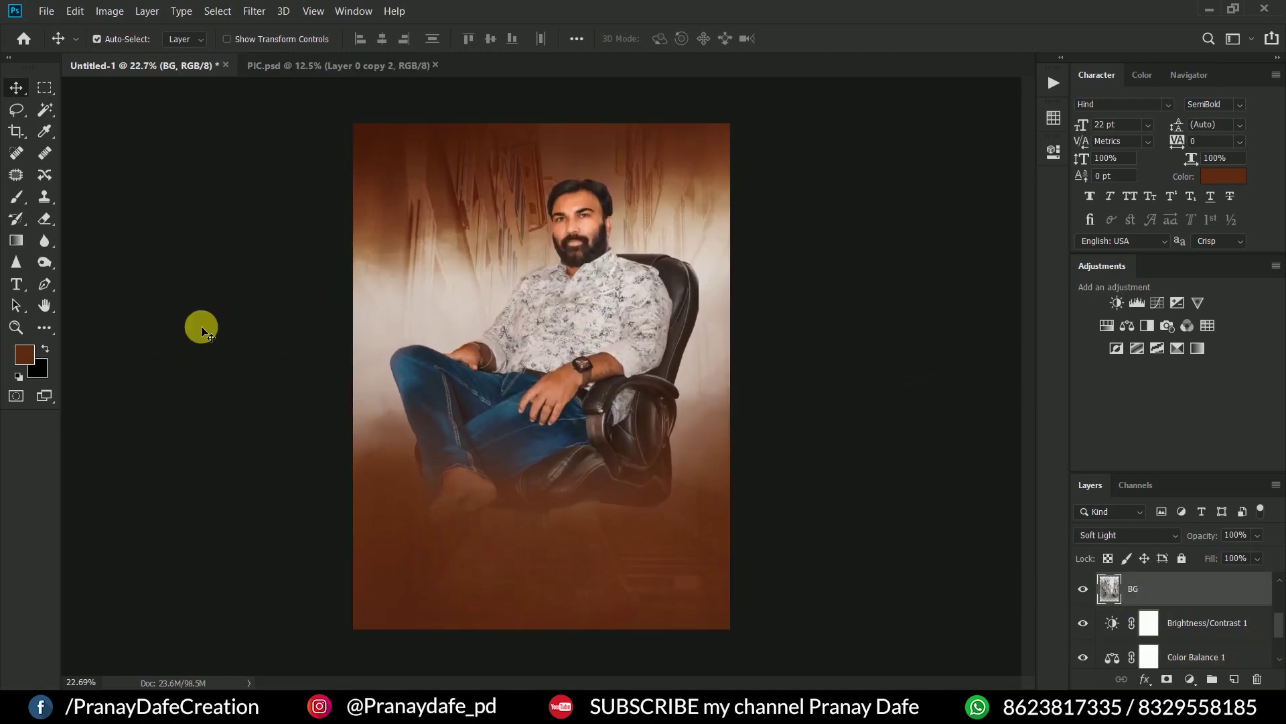
key(e)
scroll(642, 608, down, 2)
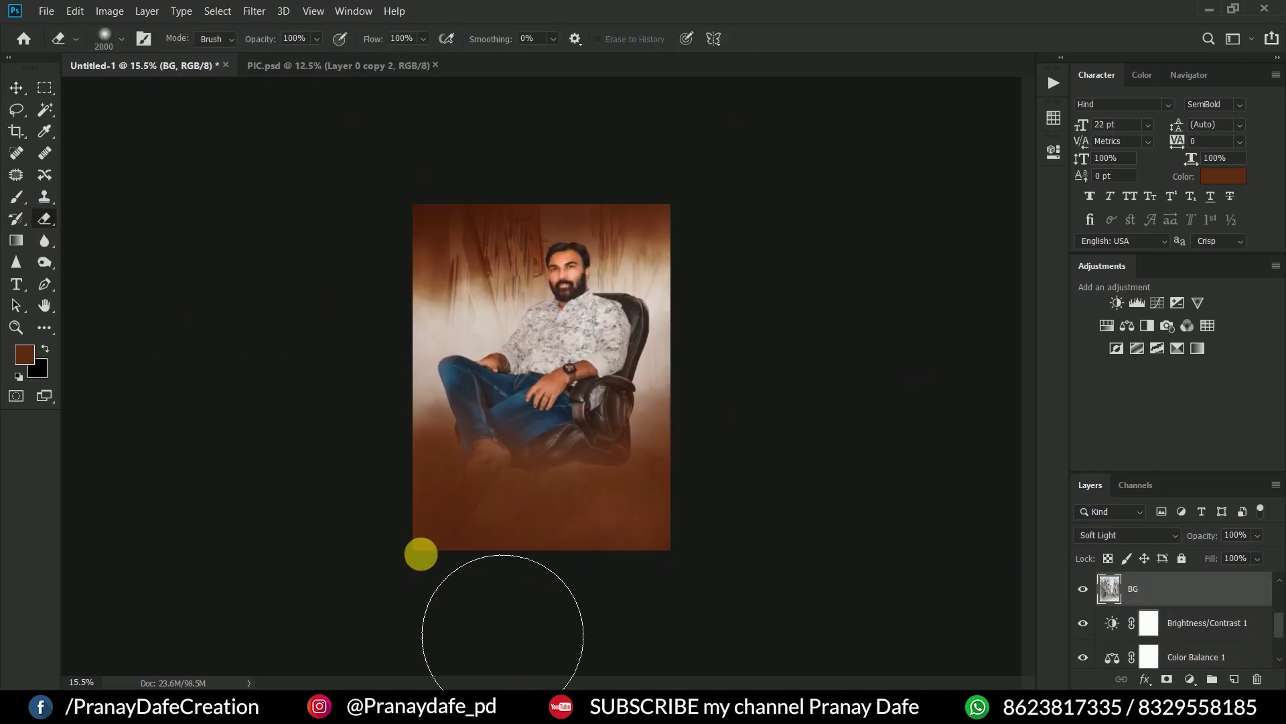
scroll(603, 595, down, 1)
scroll(643, 593, up, 4)
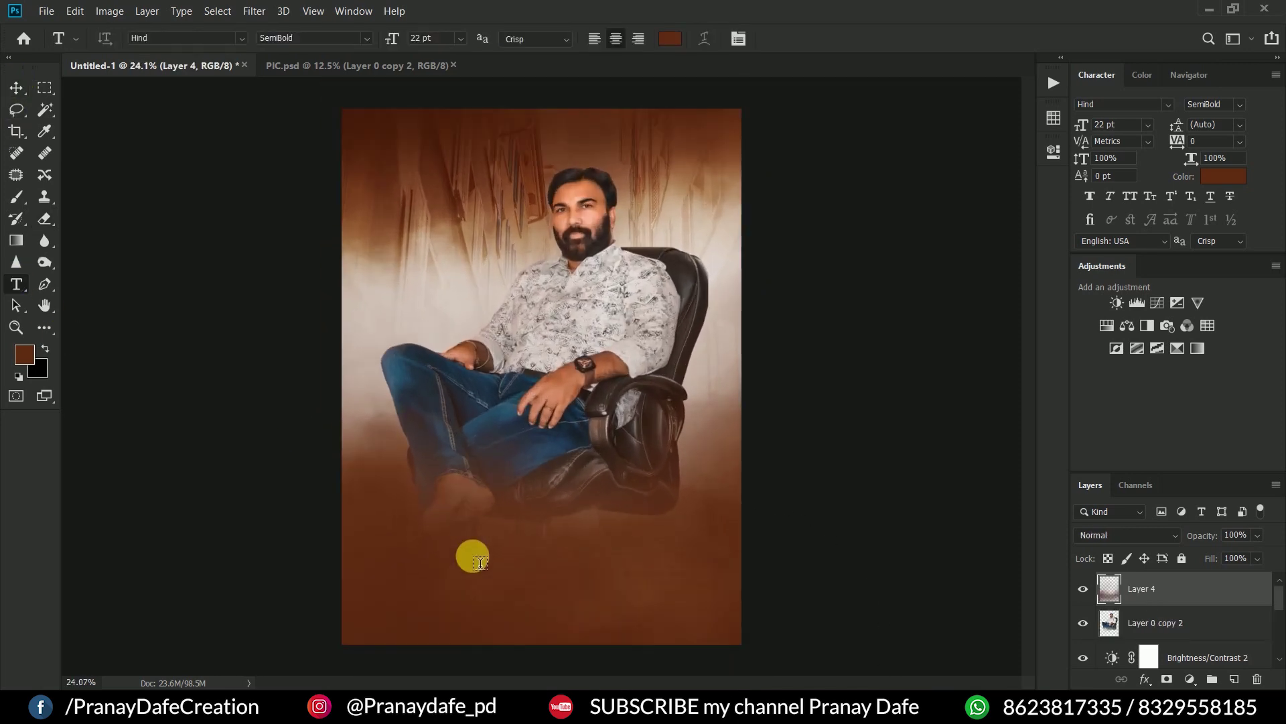
scroll(480, 552, up, 3)
scroll(534, 566, down, 1)
click(380, 461)
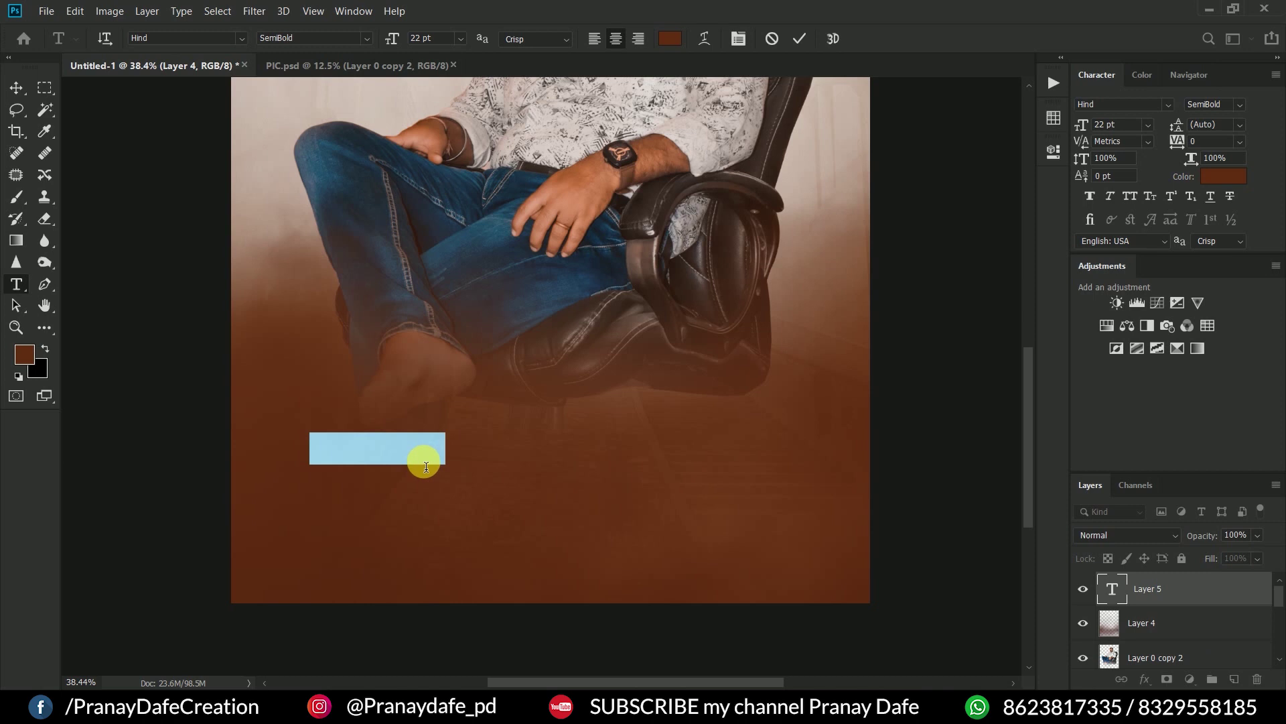
- Type COMING SOON in white, replacing the placeholder text
click(44, 349)
click(373, 447)
key(ctrl+a)
text(CO)
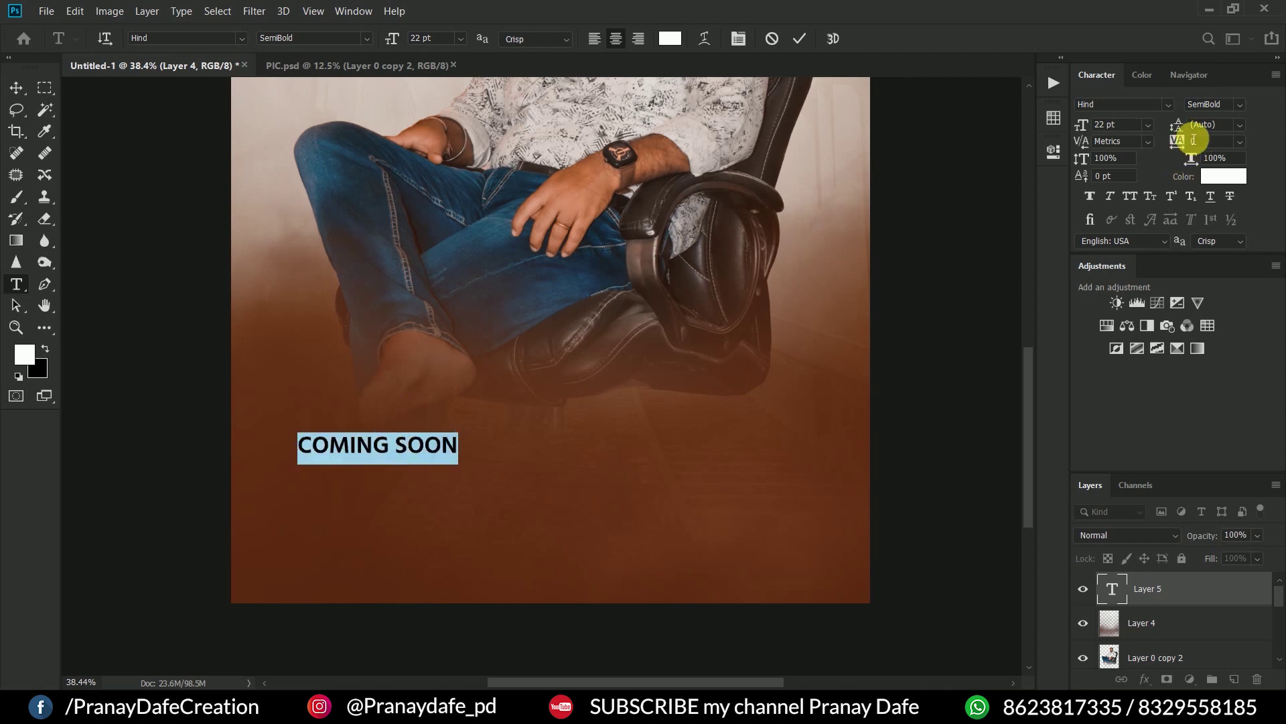
- Set the COMING SOON title to the PaybAck font at 72 pt
click(1168, 105)
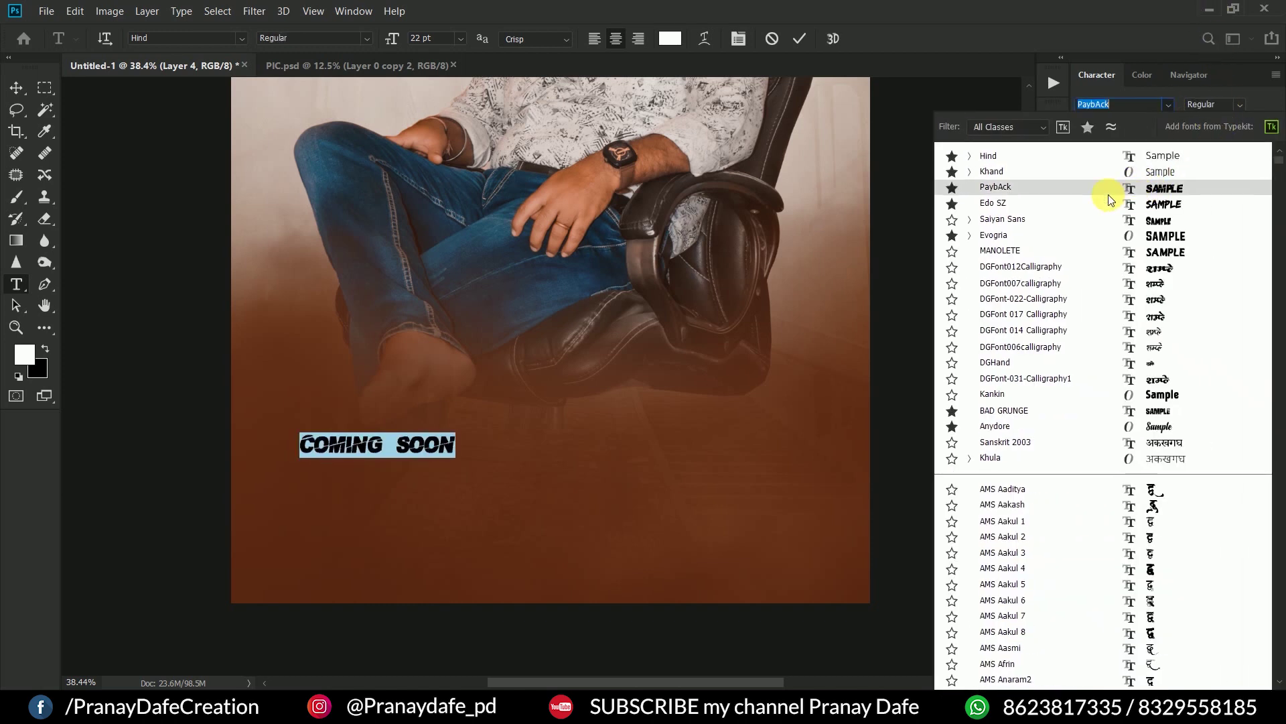
click(1147, 190)
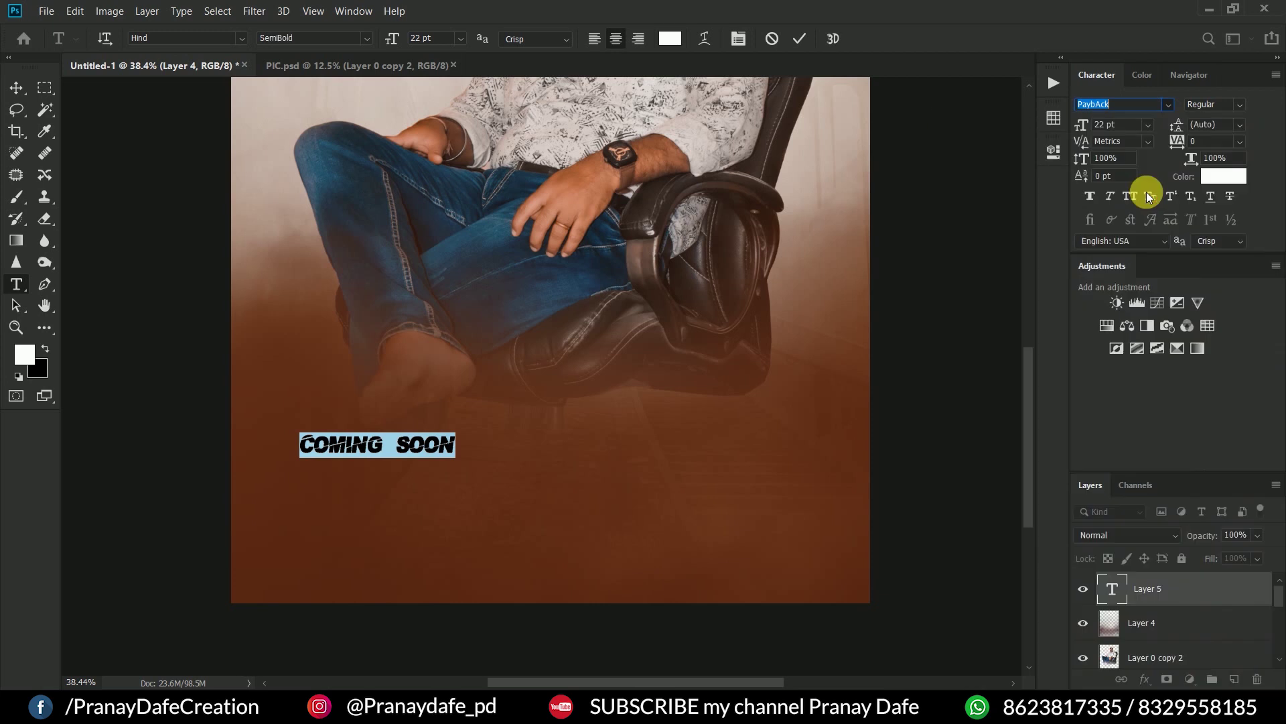
click(1150, 126)
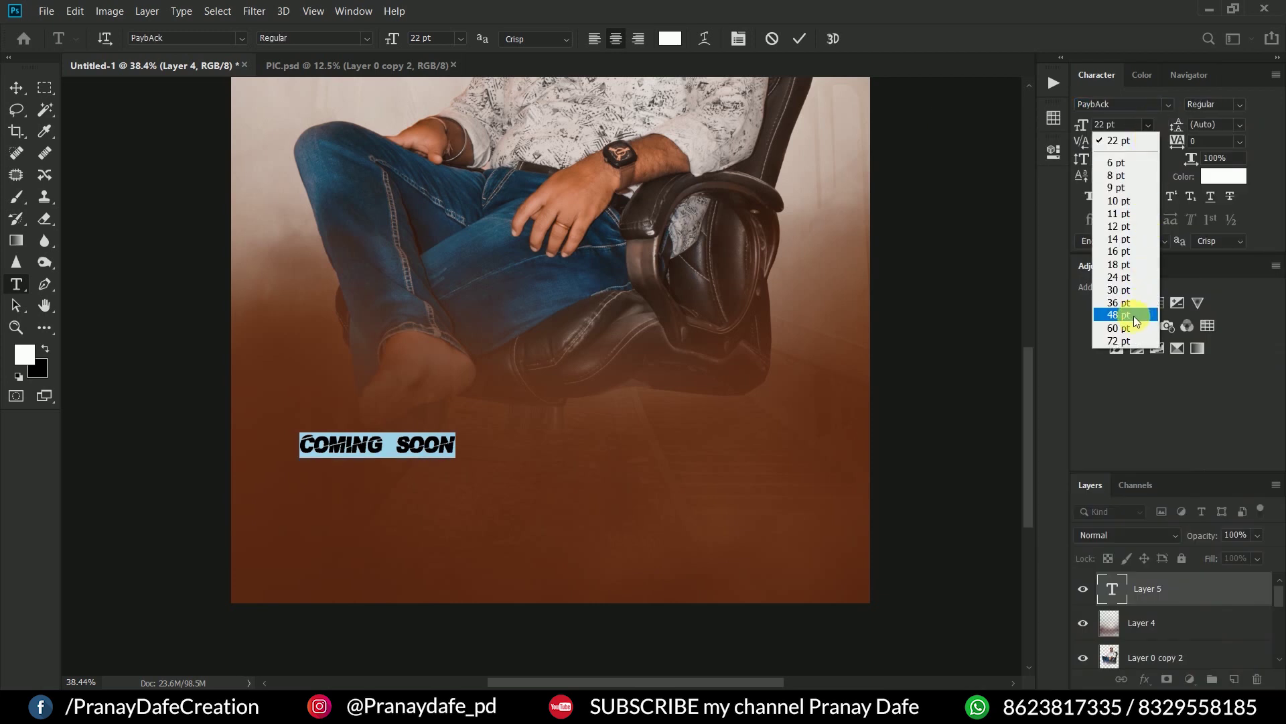
click(1135, 316)
click(1150, 125)
click(1135, 339)
click(16, 89)
- Centre the COMING SOON title and tighten its word gap with -300 tracking
mouse_move(374, 469)
mouse_down()
mouse_move(542, 454)
mouse_move(547, 443)
mouse_up()
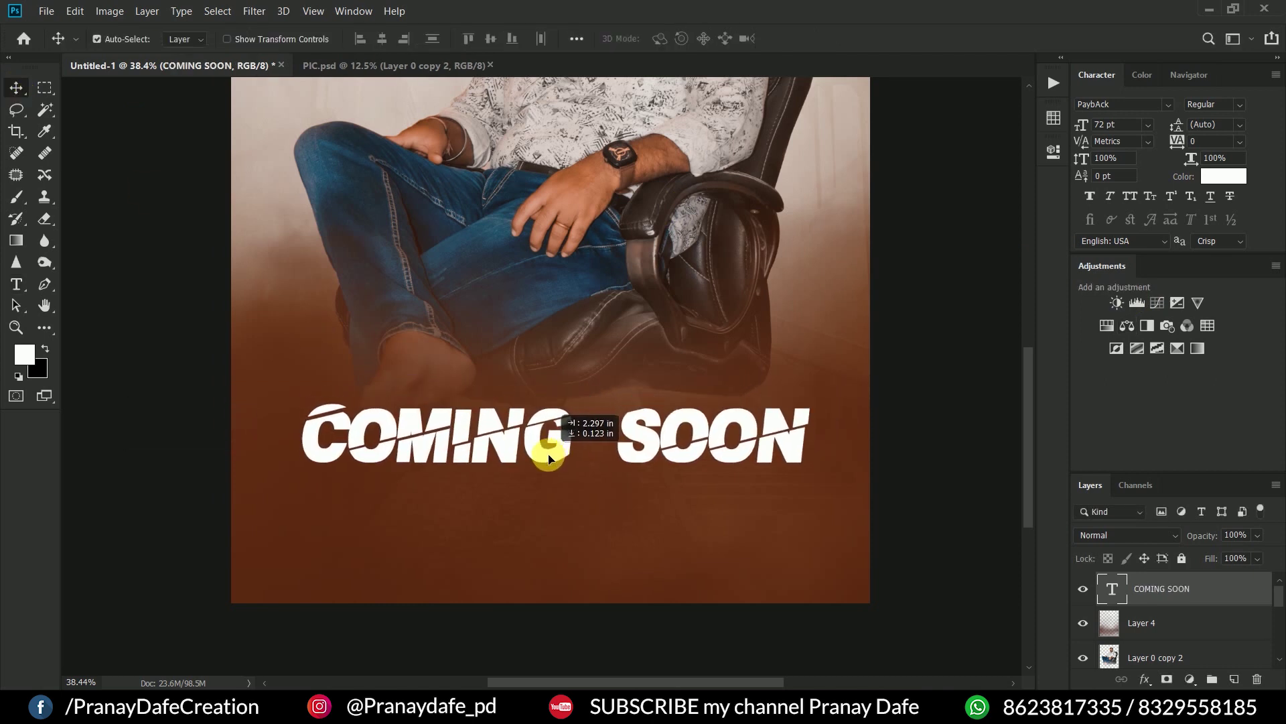
scroll(546, 440, down, 2)
scroll(546, 494, up, 3)
drag(583, 536, 567, 371)
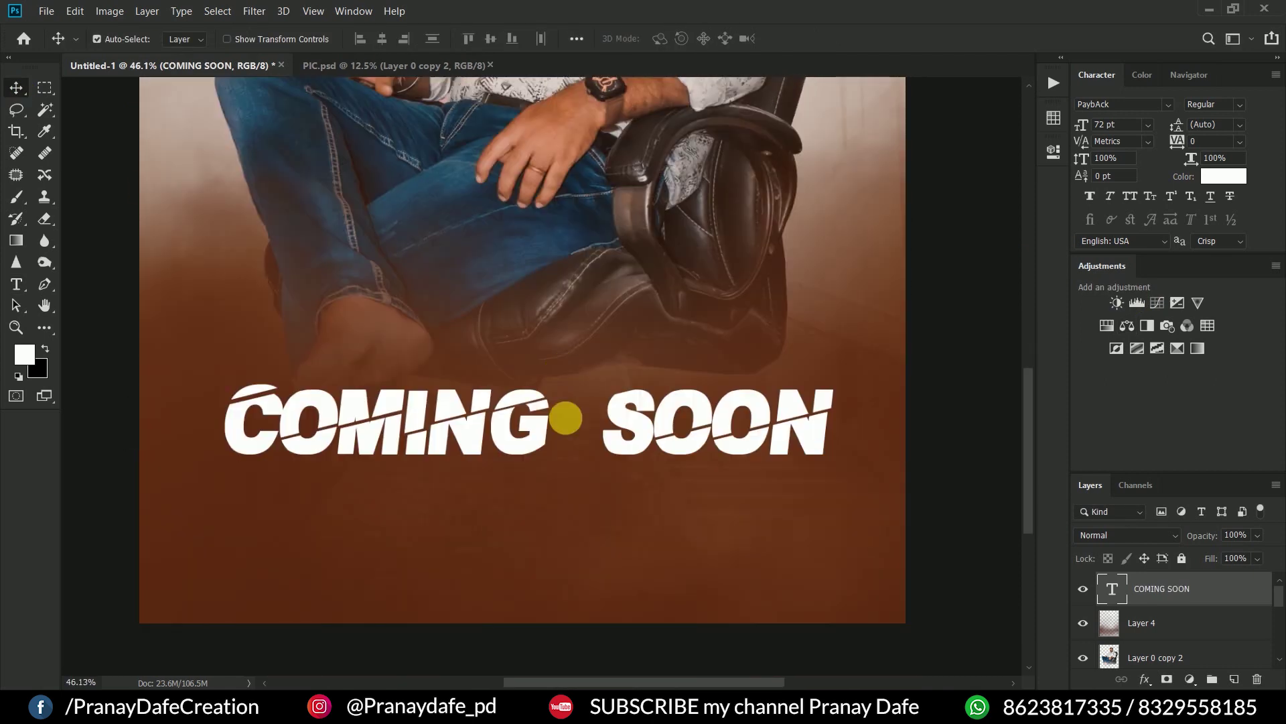
double_click(564, 416)
click(563, 416)
key(shift+Right)
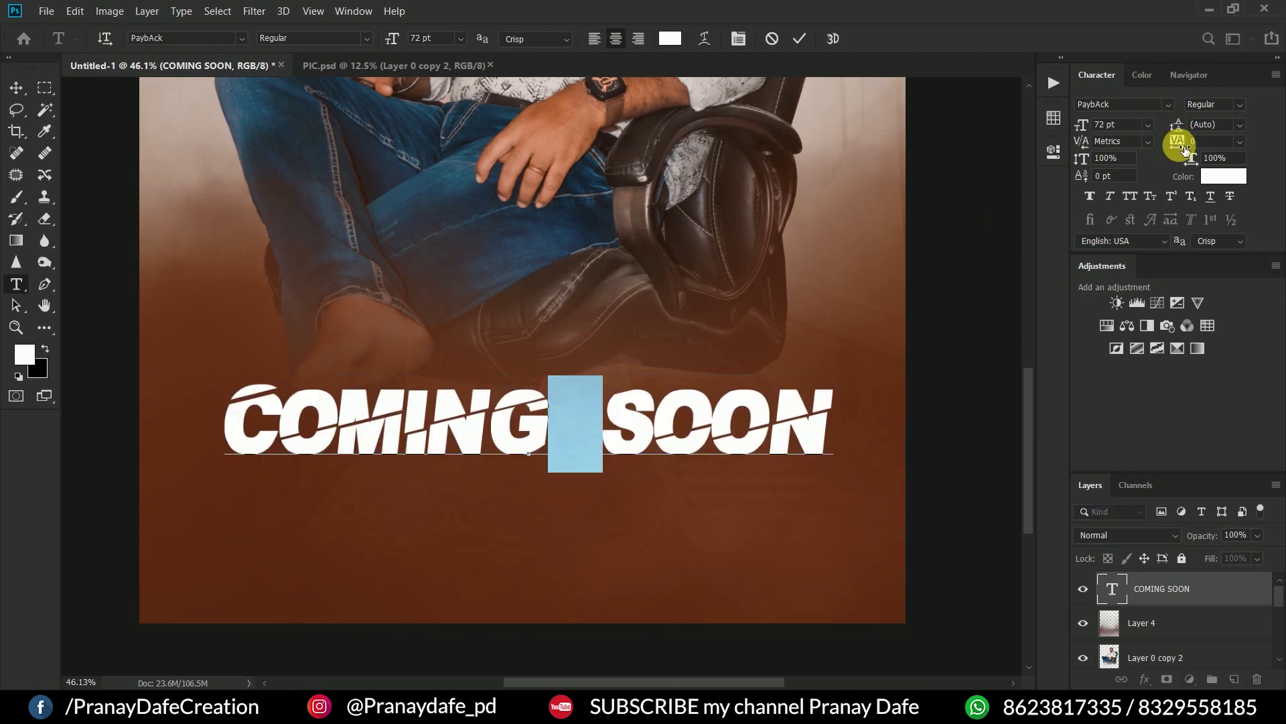
drag(1174, 147, 1171, 148)
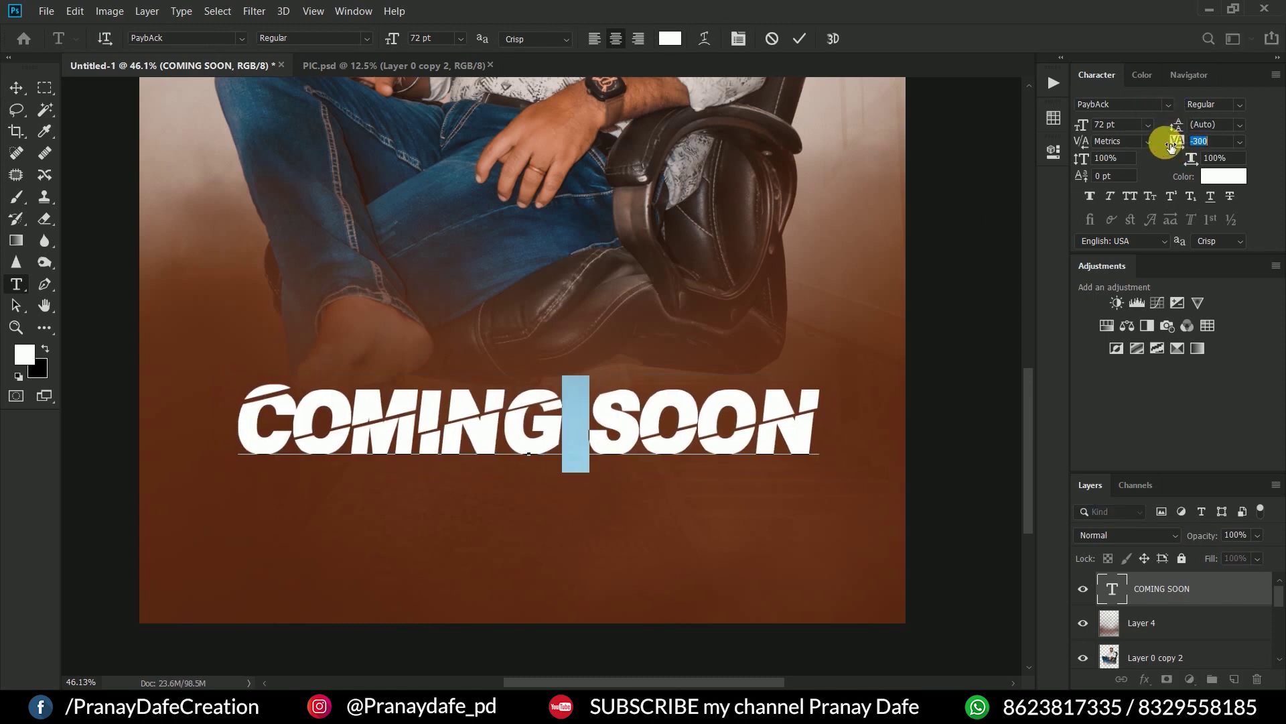
click(17, 84)
- Enlarge the title to about 113% and nudge it into place
key(ctrl+t)
drag(530, 381, 527, 365)
drag(547, 421, 553, 423)
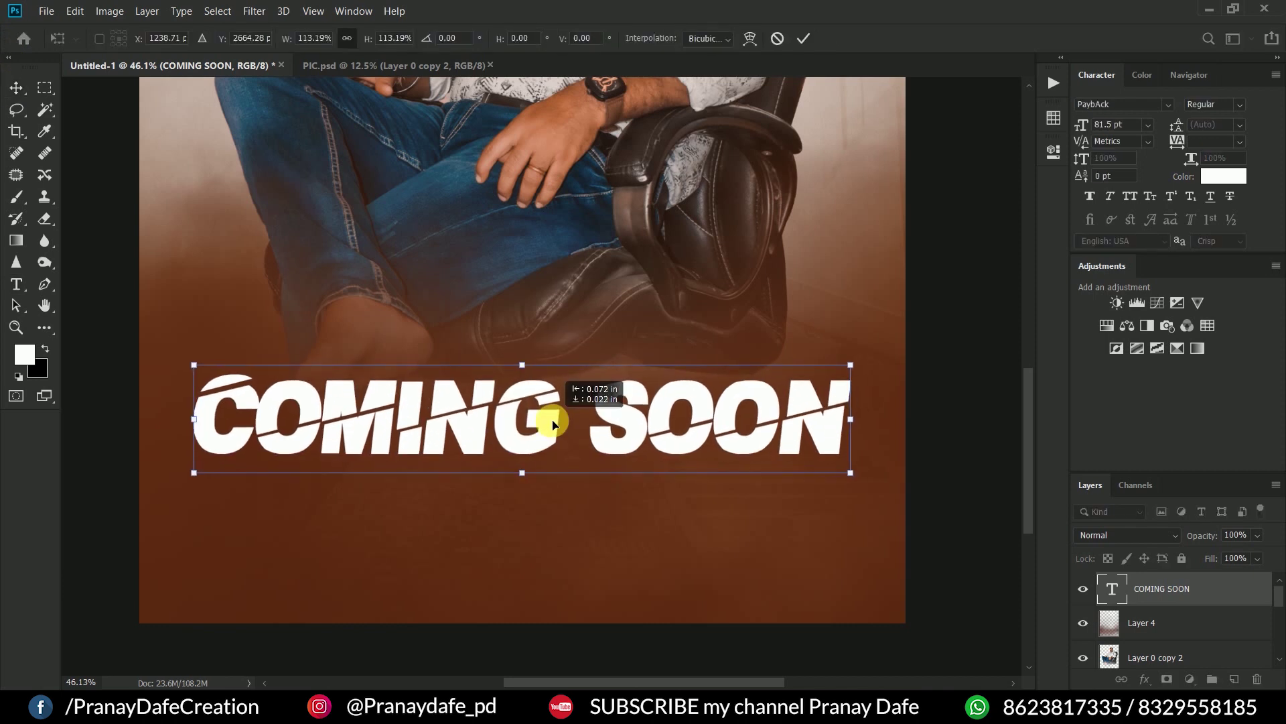
key(Return)
scroll(539, 469, down, 3)
scroll(569, 494, up, 2)
key(ctrl+t)
drag(541, 549, 539, 549)
key(Return)
scroll(539, 550, down, 2)
scroll(568, 402, up, 3)
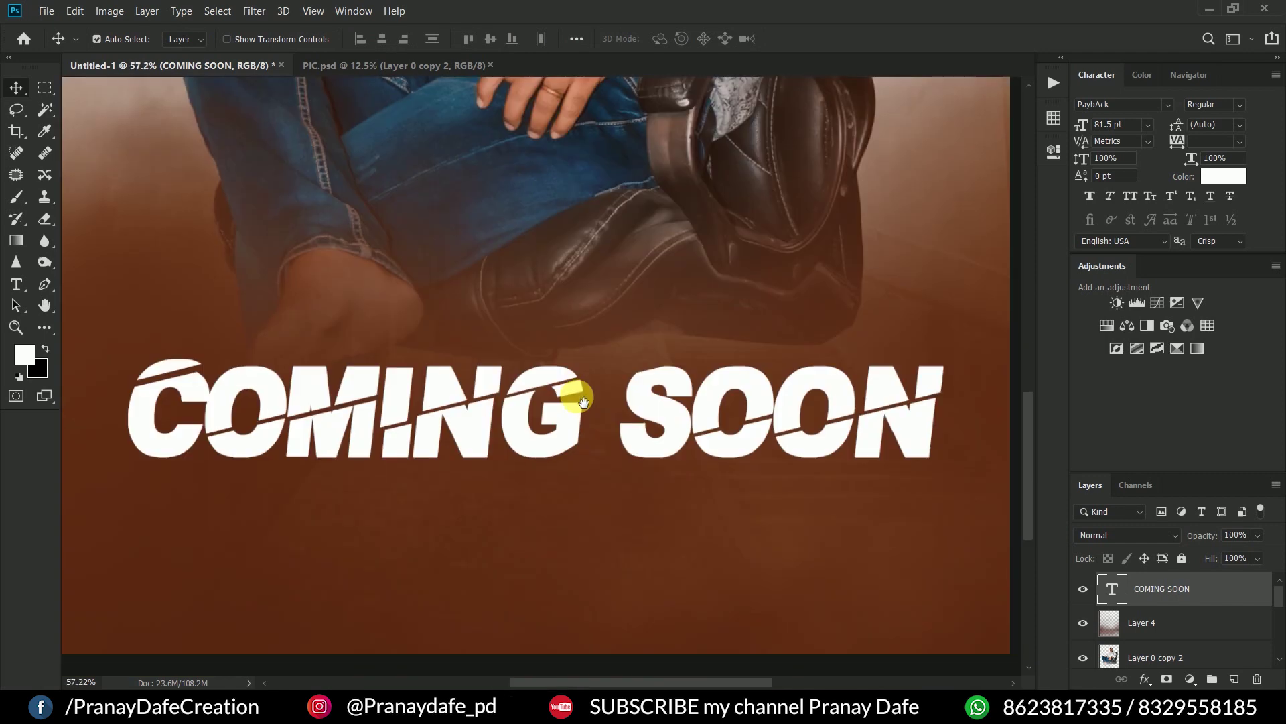
scroll(568, 402, up, 2)
- Duplicate the title and place the copy just above the original
key(t)
scroll(267, 388, down, 2)
drag(373, 474, 374, 392)
- Set the copy to 18 pt Hind SemiBold and retype it as the presenter's name plus PRESENTS
click(1148, 125)
click(1125, 259)
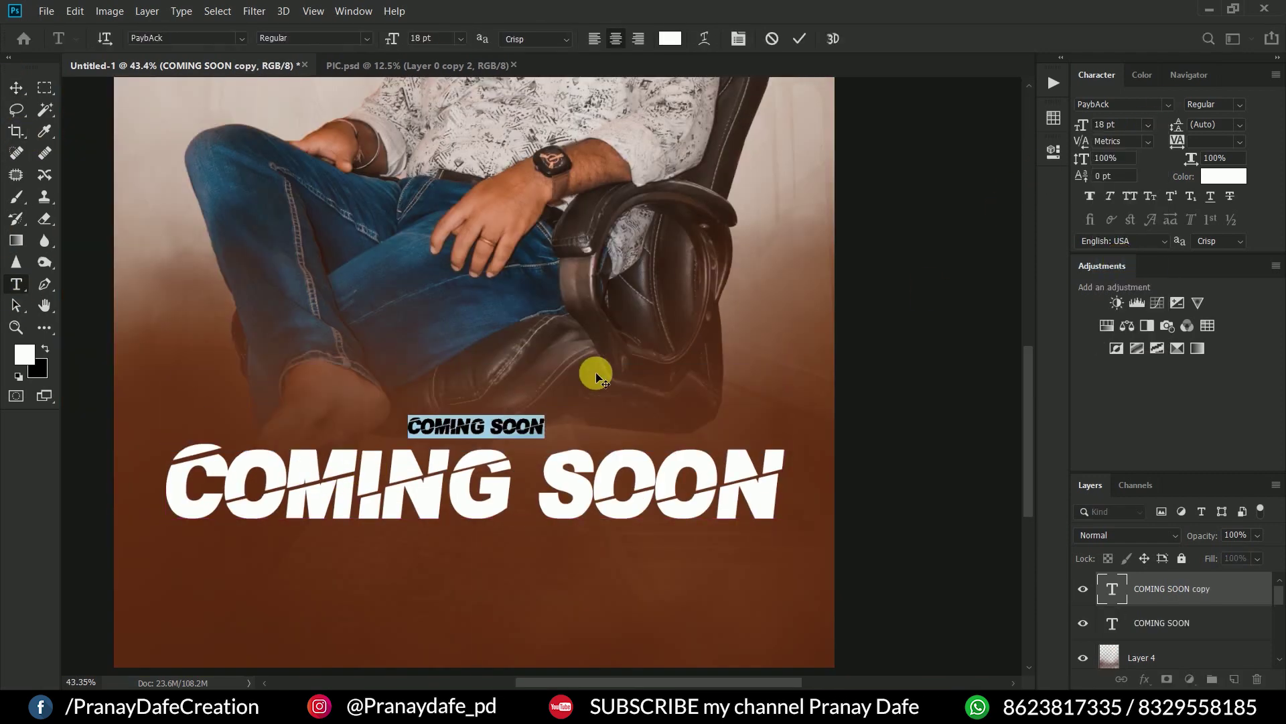
click(1168, 108)
click(1136, 182)
click(1240, 104)
click(1223, 164)
text(PRANAY DAFE PRESENTS)
click(16, 87)
- Move the credit line left and make PRESENTS 12 pt faux italic
scroll(709, 342, up, 3)
drag(709, 342, 463, 344)
double_click(563, 343)
drag(582, 345, 784, 347)
click(1147, 124)
click(1126, 219)
click(1148, 125)
click(1118, 226)
click(1110, 196)
key(ctrl+Return)
- Close the gap before PRESENTS and commit the credit line
key(v)
scroll(411, 284, down, 5)
scroll(565, 434, up, 5)
double_click(491, 410)
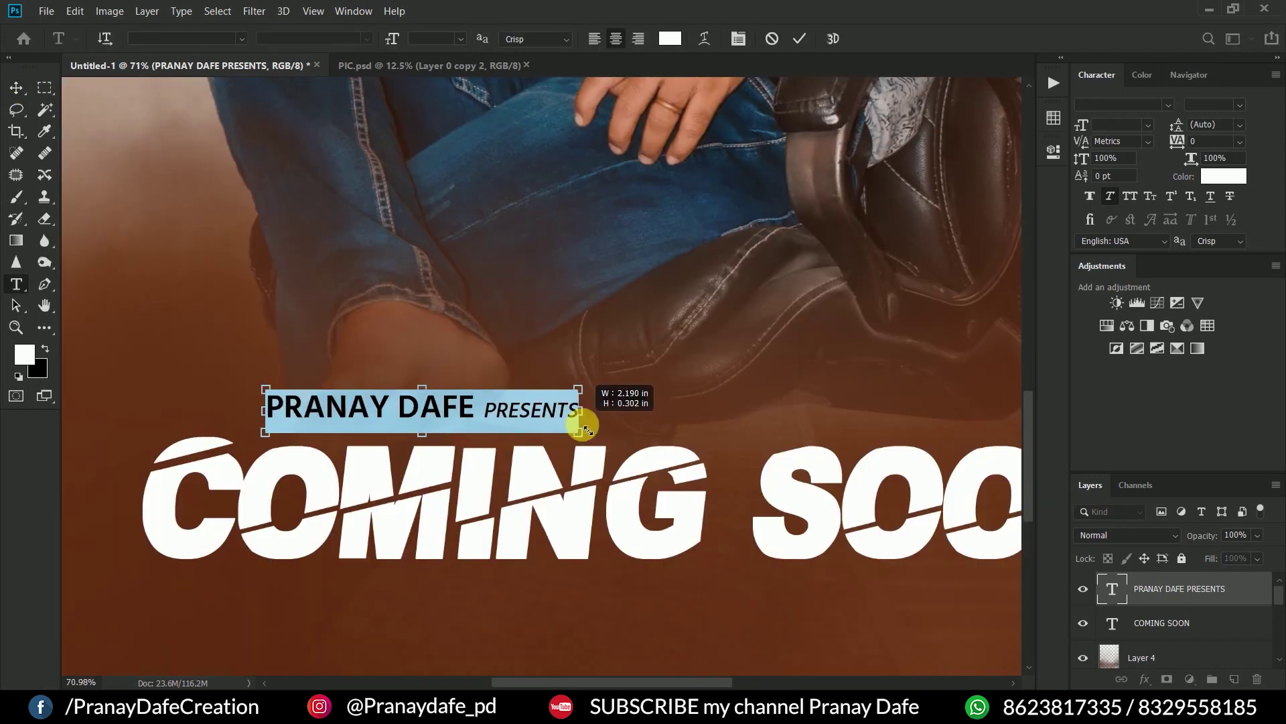
key(ctrl+Return)
scroll(385, 367, down, 5)
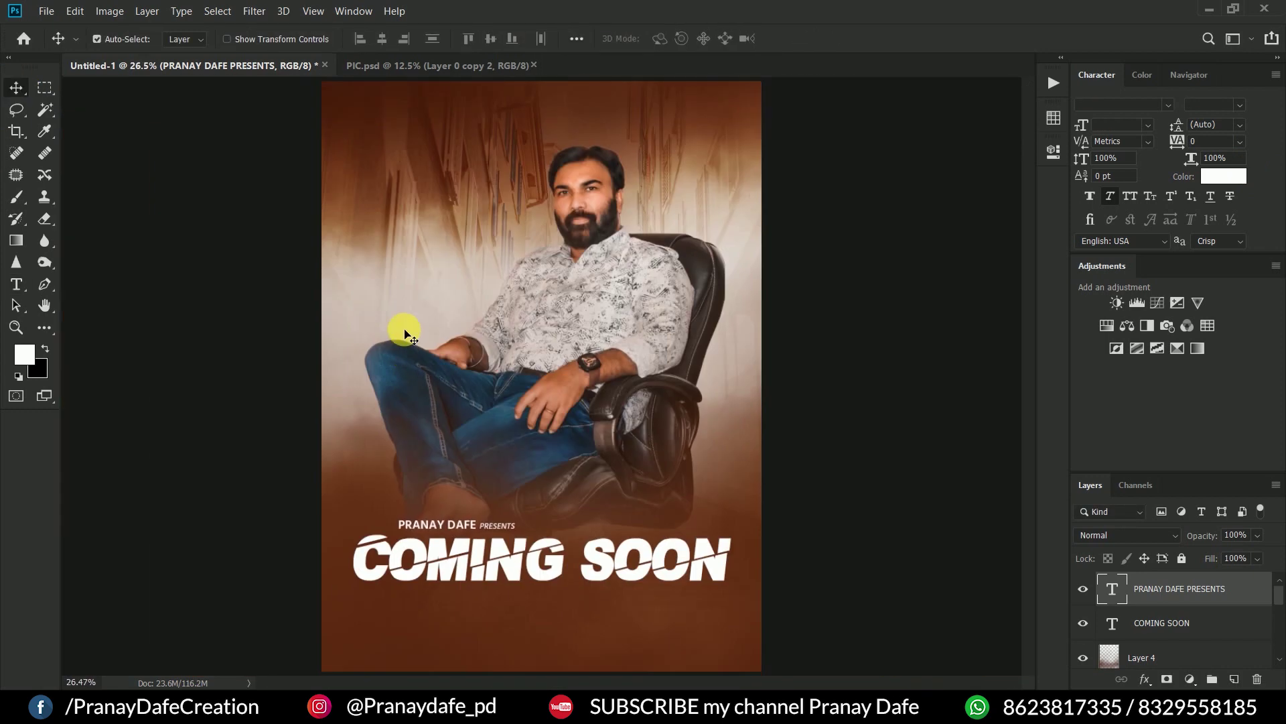
scroll(525, 617, up, 3)
scroll(505, 287, up, 3)
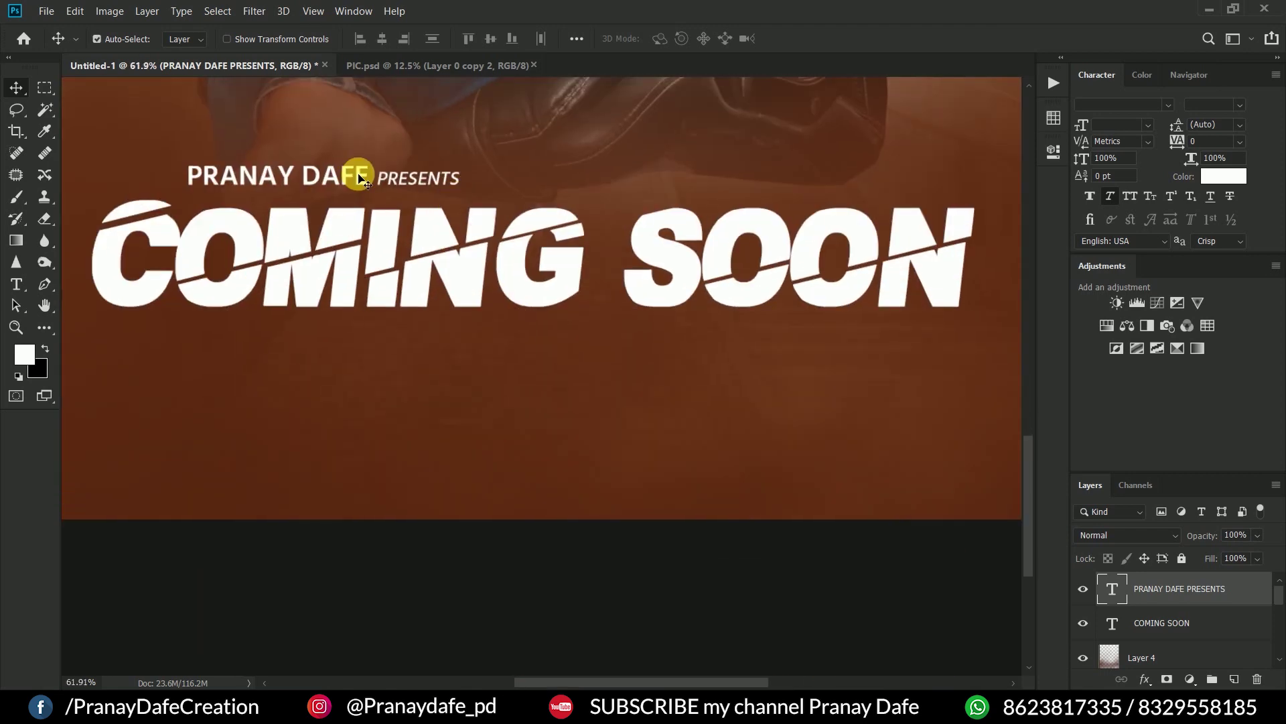
- Copy the credit line below the title as BIRTHDAY, in Medium weight with very wide letter spacing
drag(357, 171, 511, 370)
double_click(512, 370)
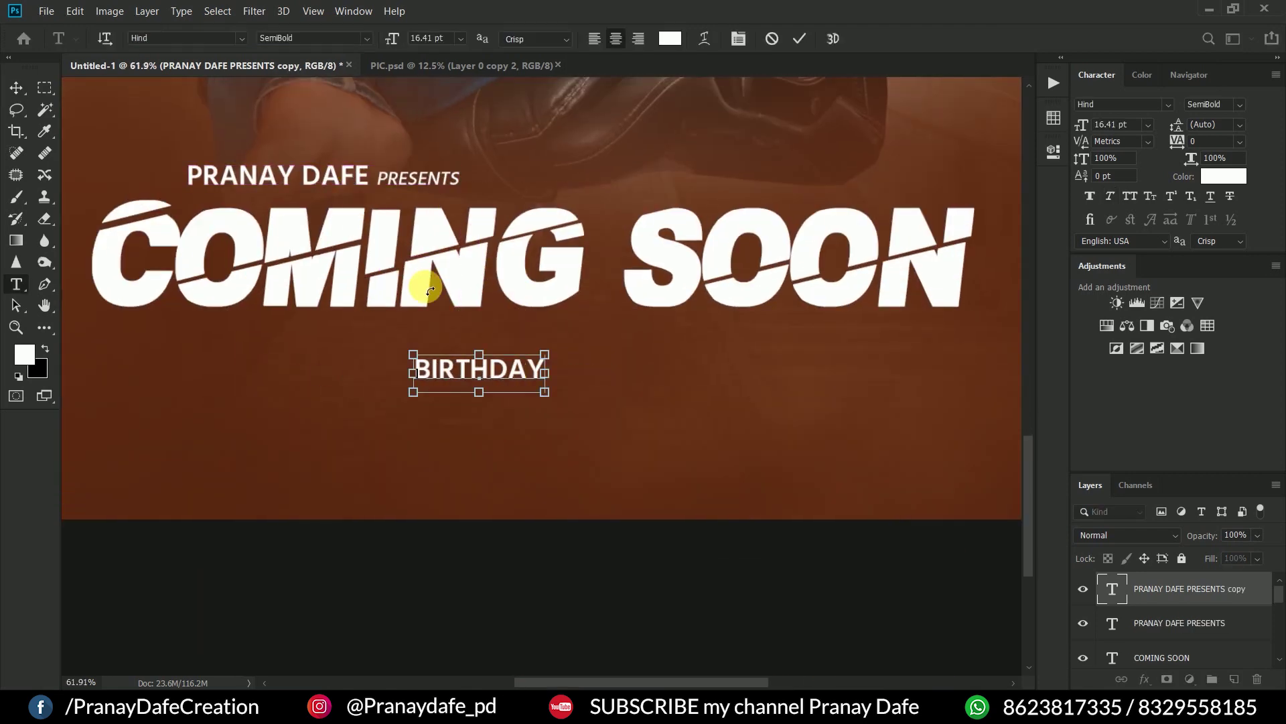
key(ctrl+a)
click(1240, 104)
click(1235, 142)
drag(1223, 340, 1254, 171)
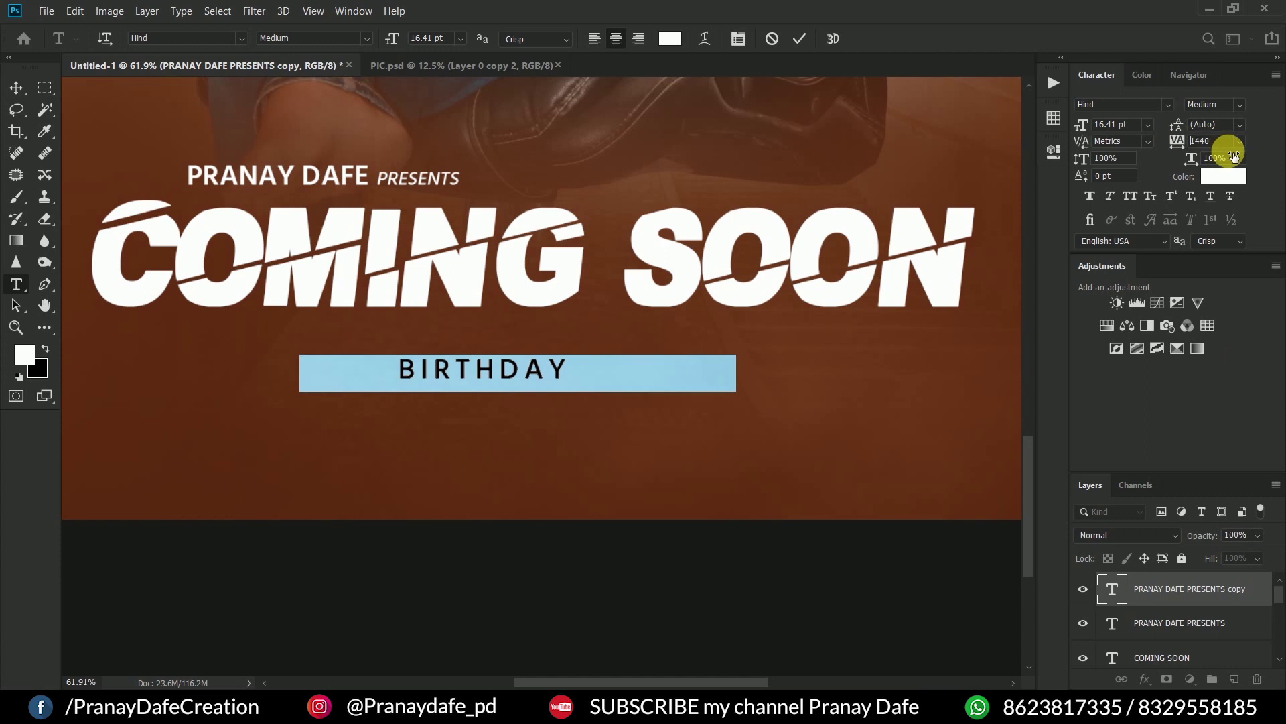
drag(1256, 171, 1263, 171)
click(16, 87)
- Move the title layer above the credit line and centre BIRTHDAY under COMING SOON
key(ctrl+0)
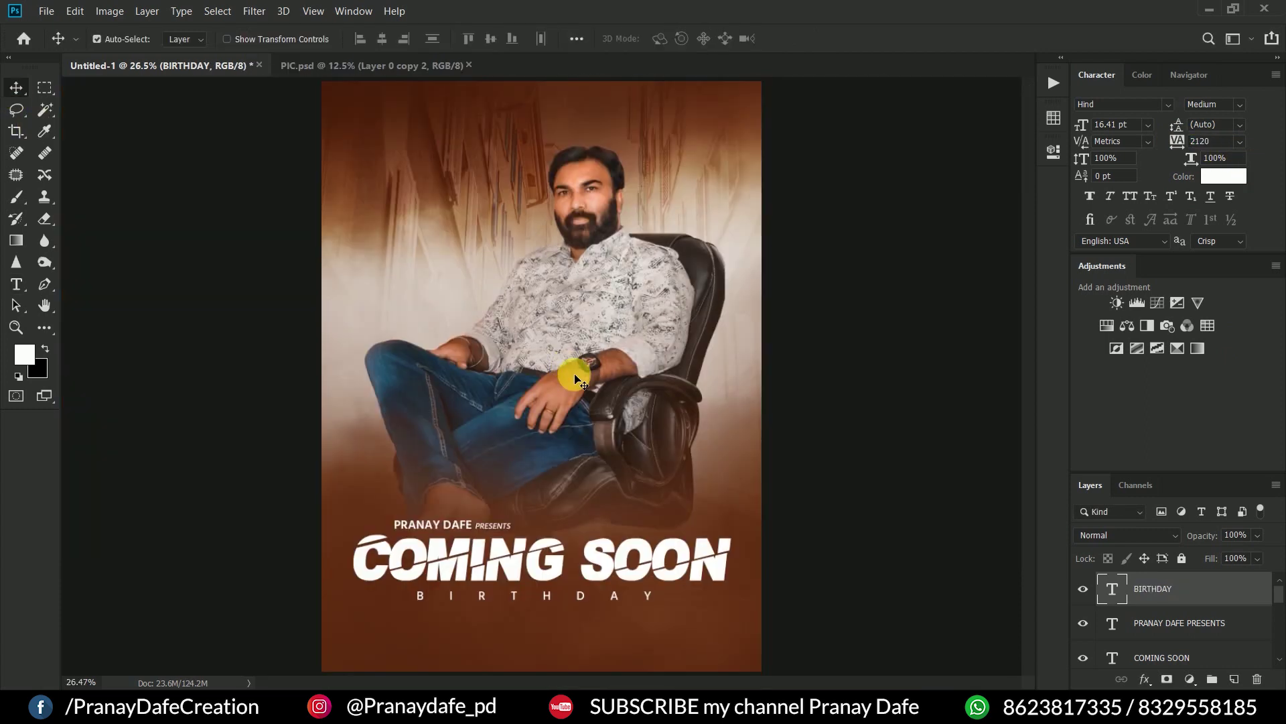
drag(1199, 653, 1179, 609)
ctrl+click(1152, 583)
click(383, 39)
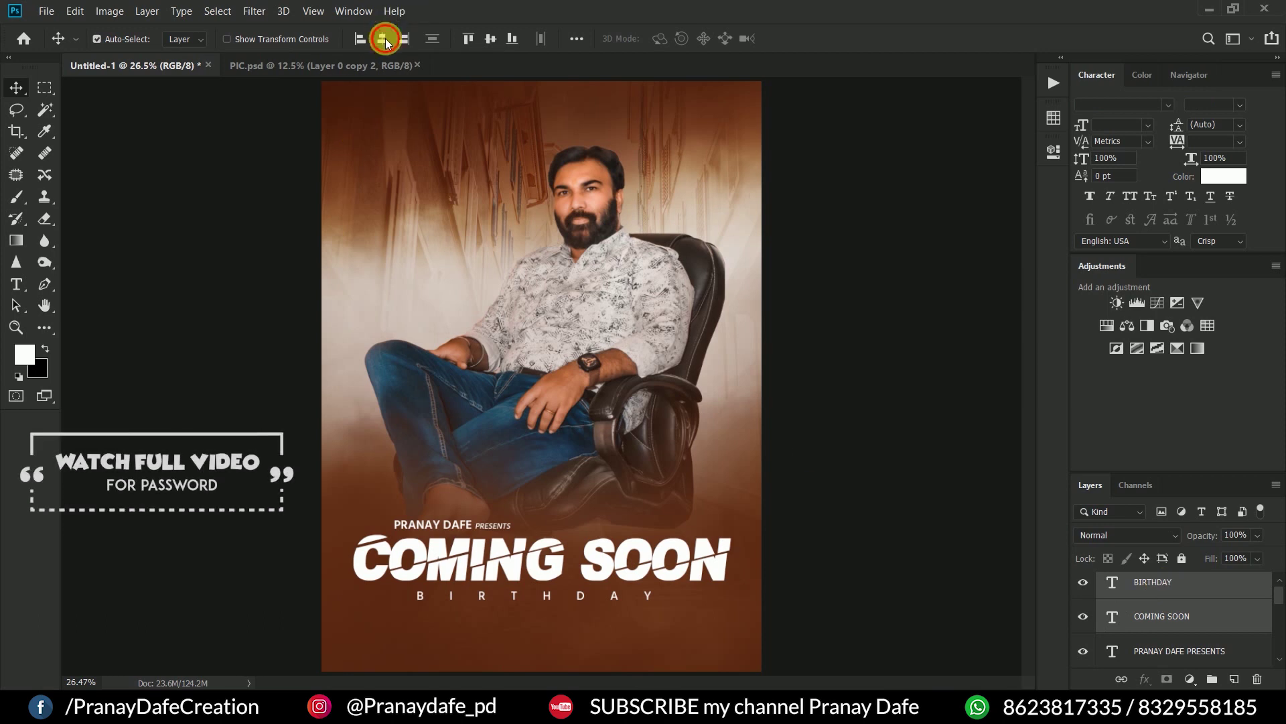
click(1179, 651)
- Nudge the credit line slightly with Free Transform
scroll(472, 540, up, 1)
scroll(489, 560, up, 1)
scroll(458, 529, up, 1)
key(ctrl+t)
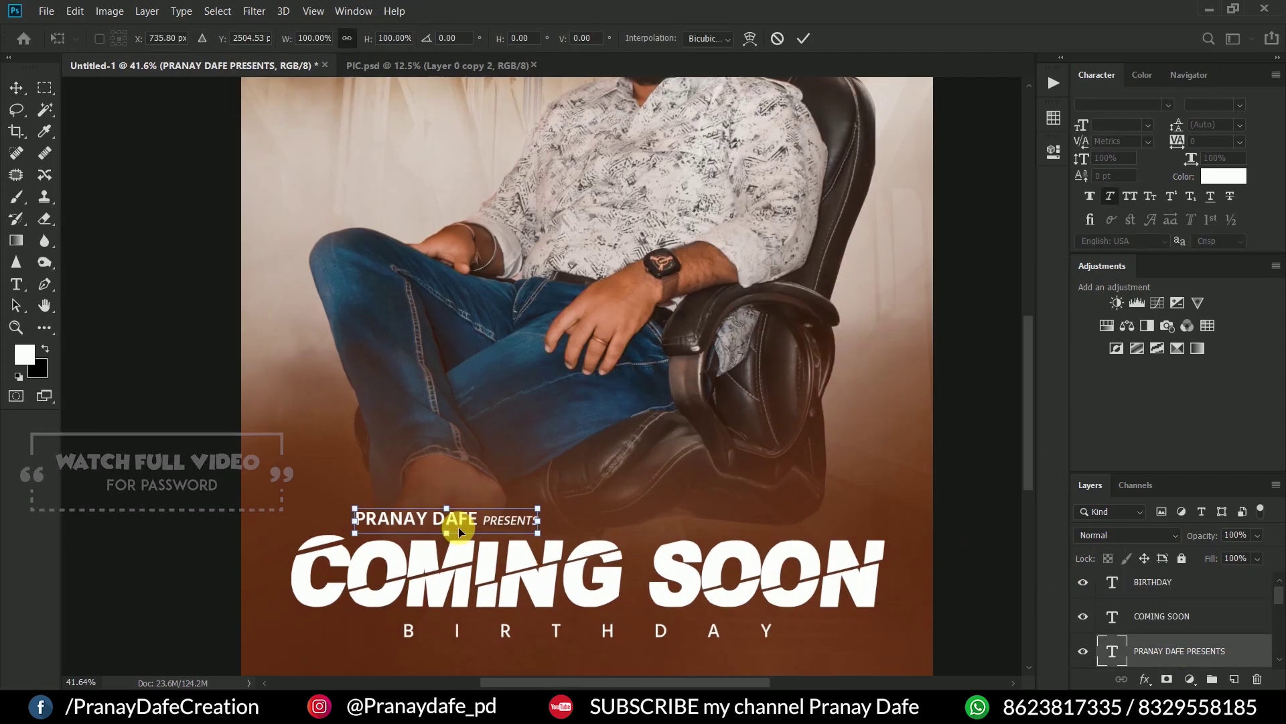
scroll(458, 527, up, 4)
scroll(469, 469, down, 2)
drag(468, 422, 469, 422)
key(Return)
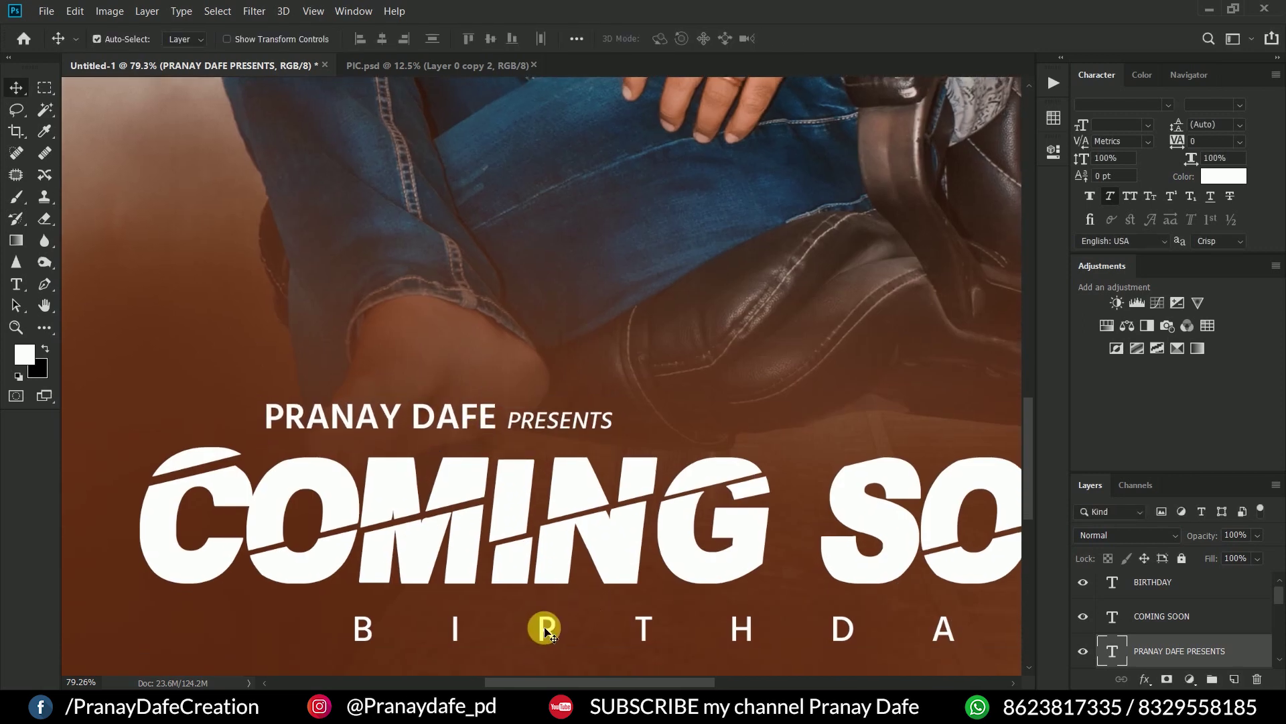
- Change the font weight of the presenter's name in the credit line
click(546, 630)
click(474, 429)
key(t)
drag(496, 419, 267, 421)
click(1239, 105)
click(1231, 153)
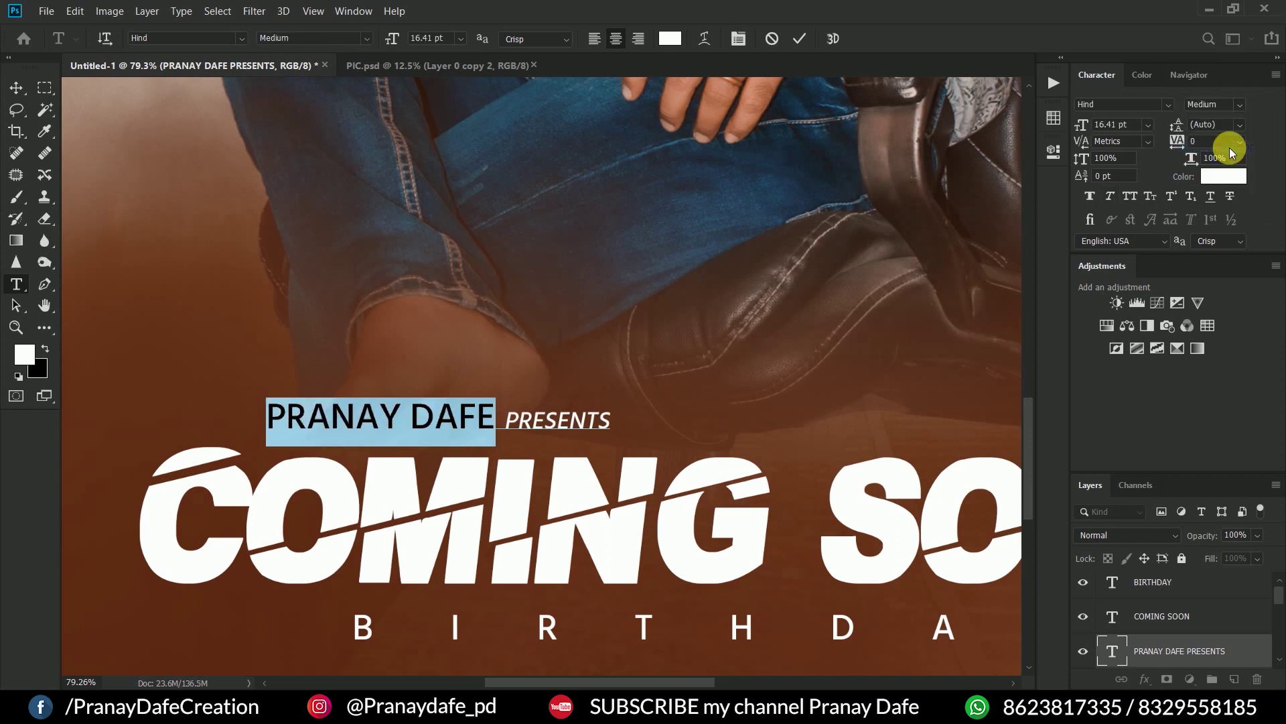
click(17, 88)
- Review the full poster, then view Text.png from the Pictures folder in Photos
key(ctrl+0)
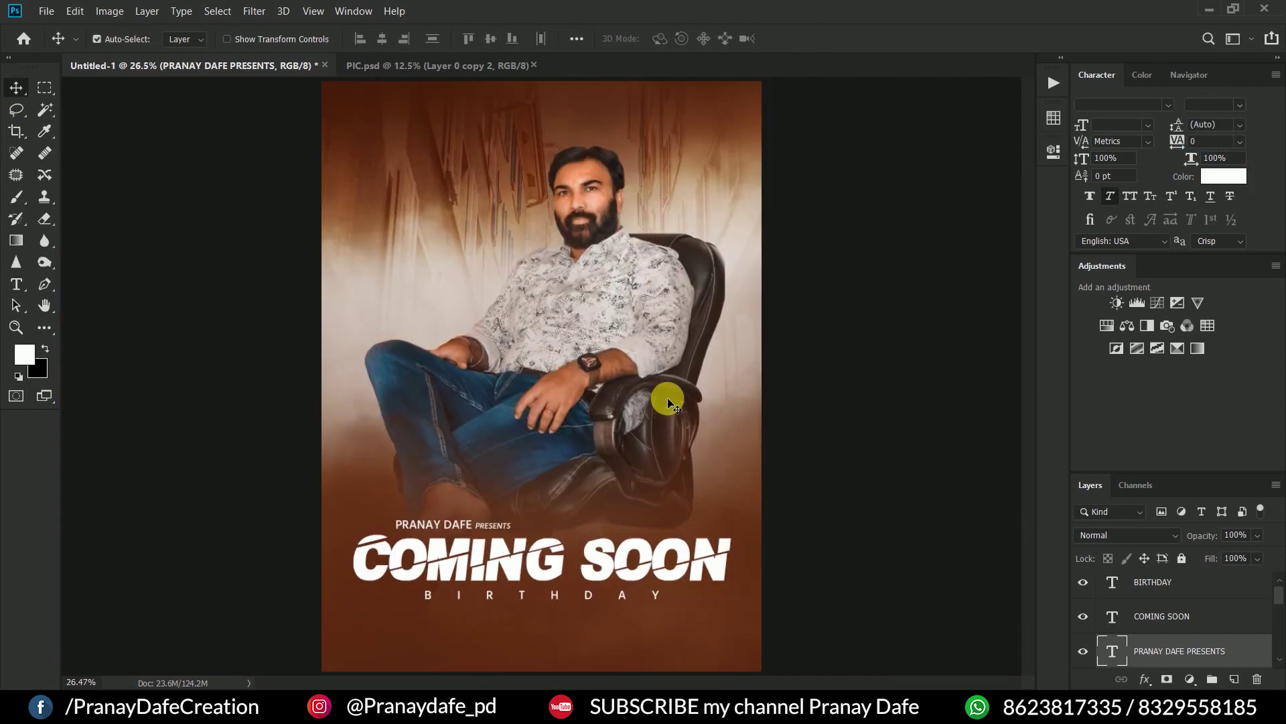
scroll(653, 556, up, 5)
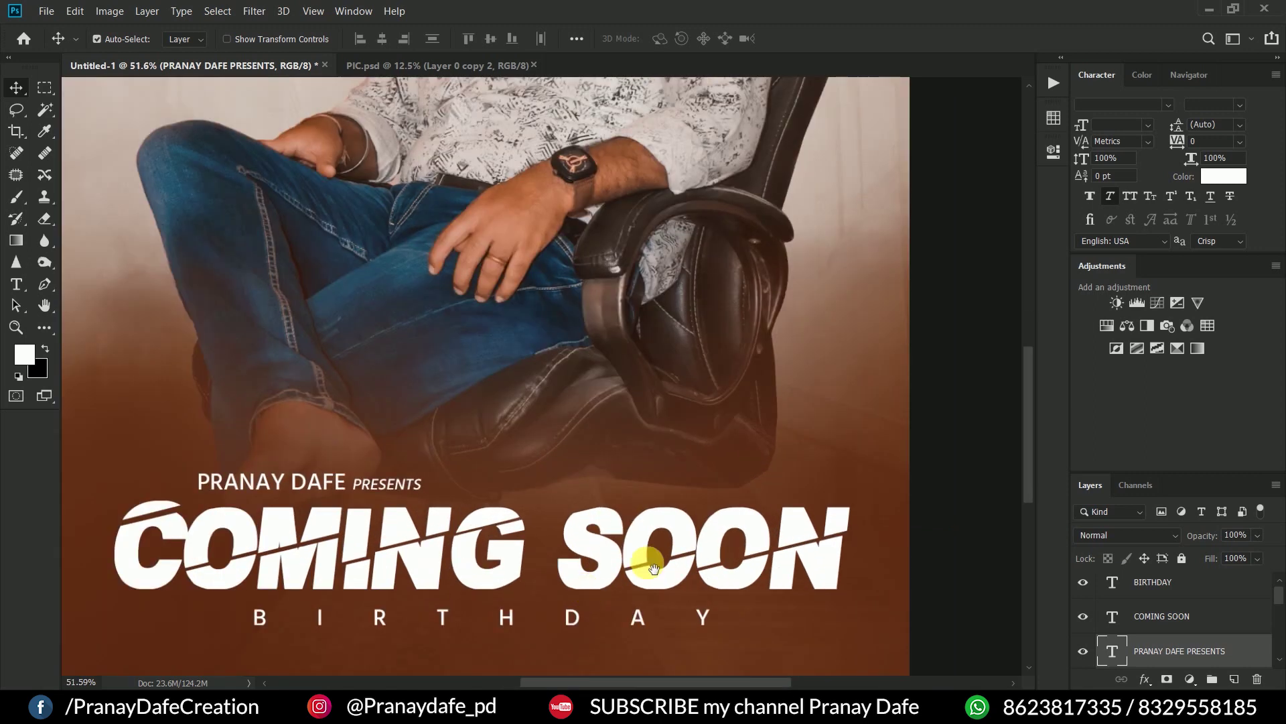
drag(648, 563, 628, 382)
scroll(634, 407, down, 5)
scroll(632, 494, up, 4)
scroll(637, 373, down, 2)
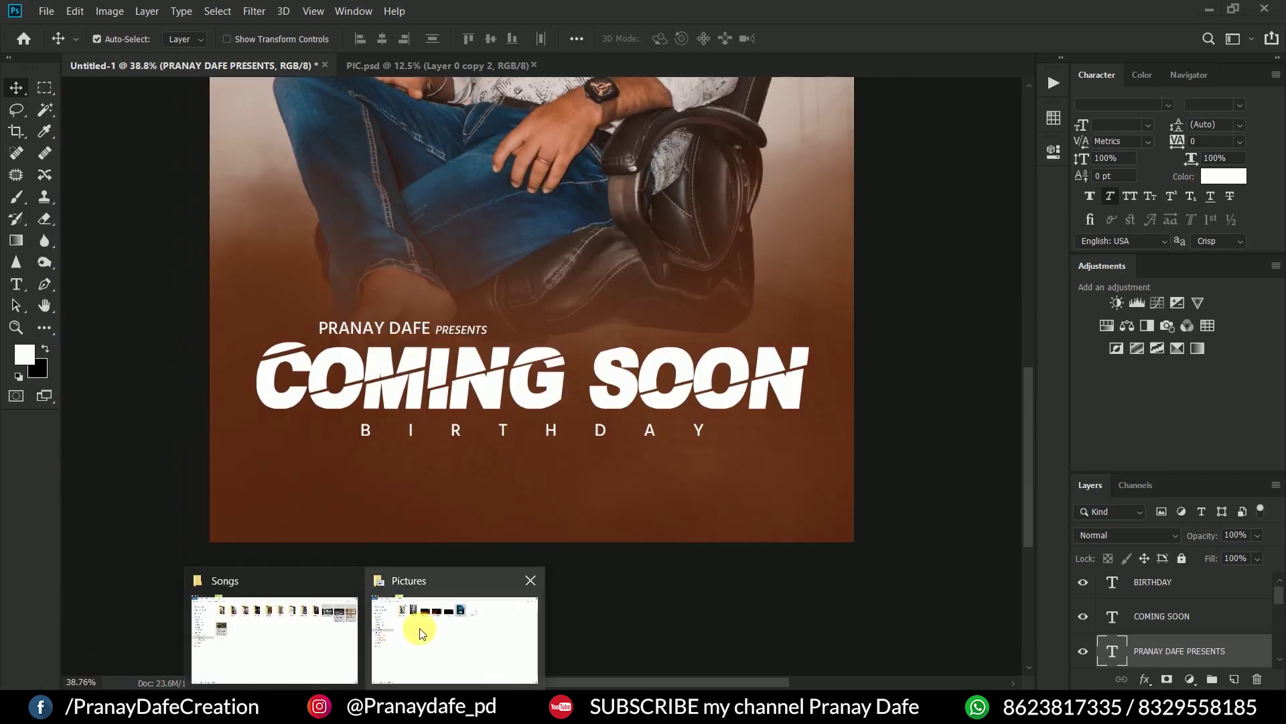
mouse_move(364, 704)
click(449, 624)
click(596, 127)
click(813, 112)
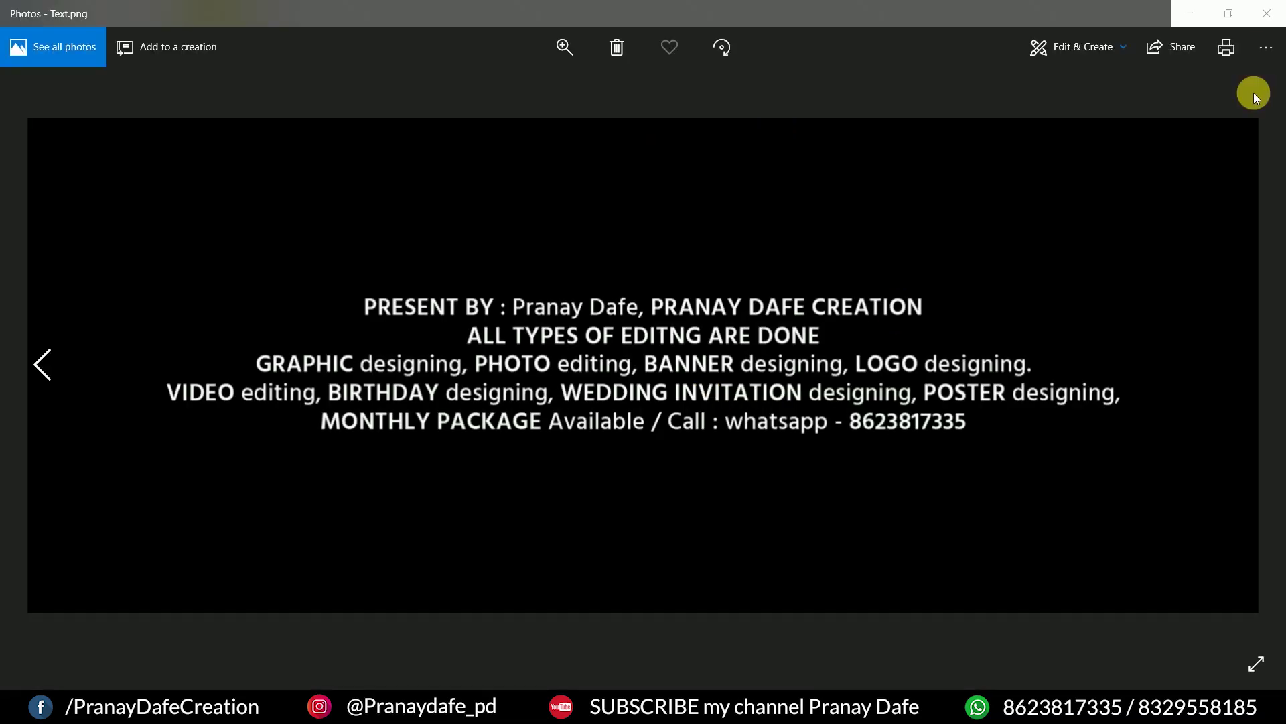
key(alt+F4)
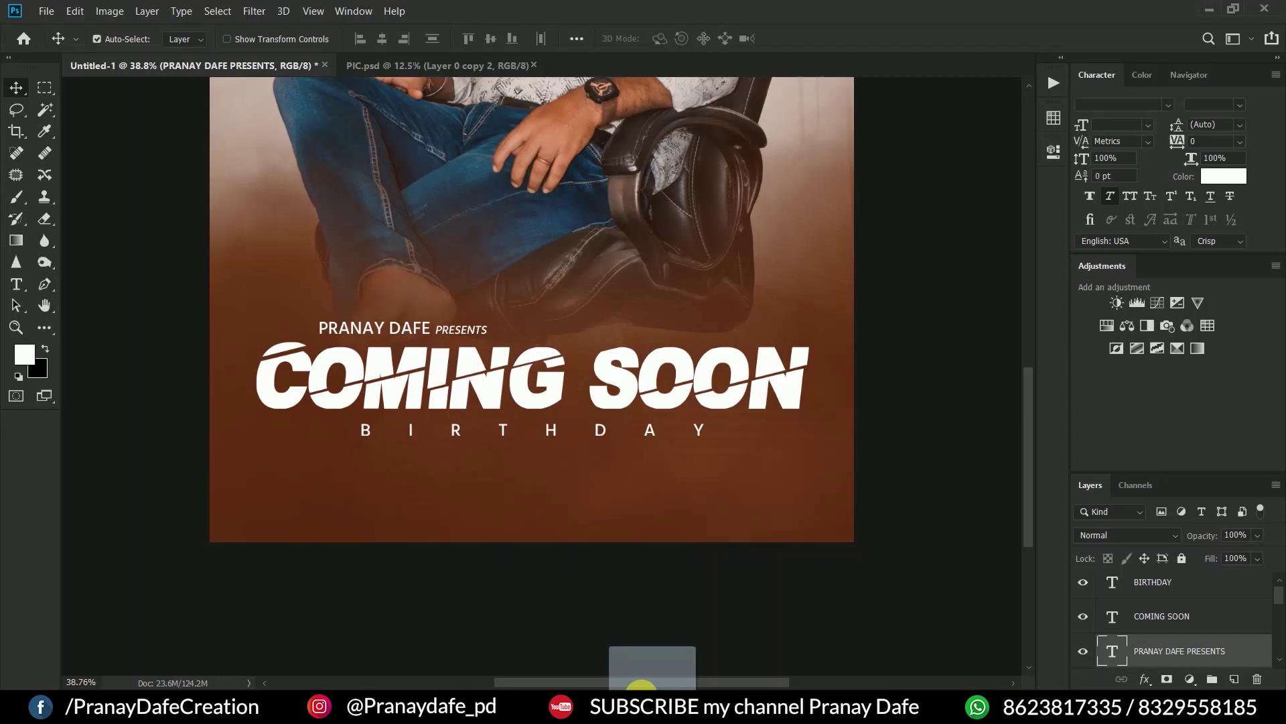
- Place Text.png on the poster, scaled and positioned just below BIRTHDAY
drag(697, 667, 532, 446)
drag(540, 186, 532, 201)
drag(522, 271, 549, 439)
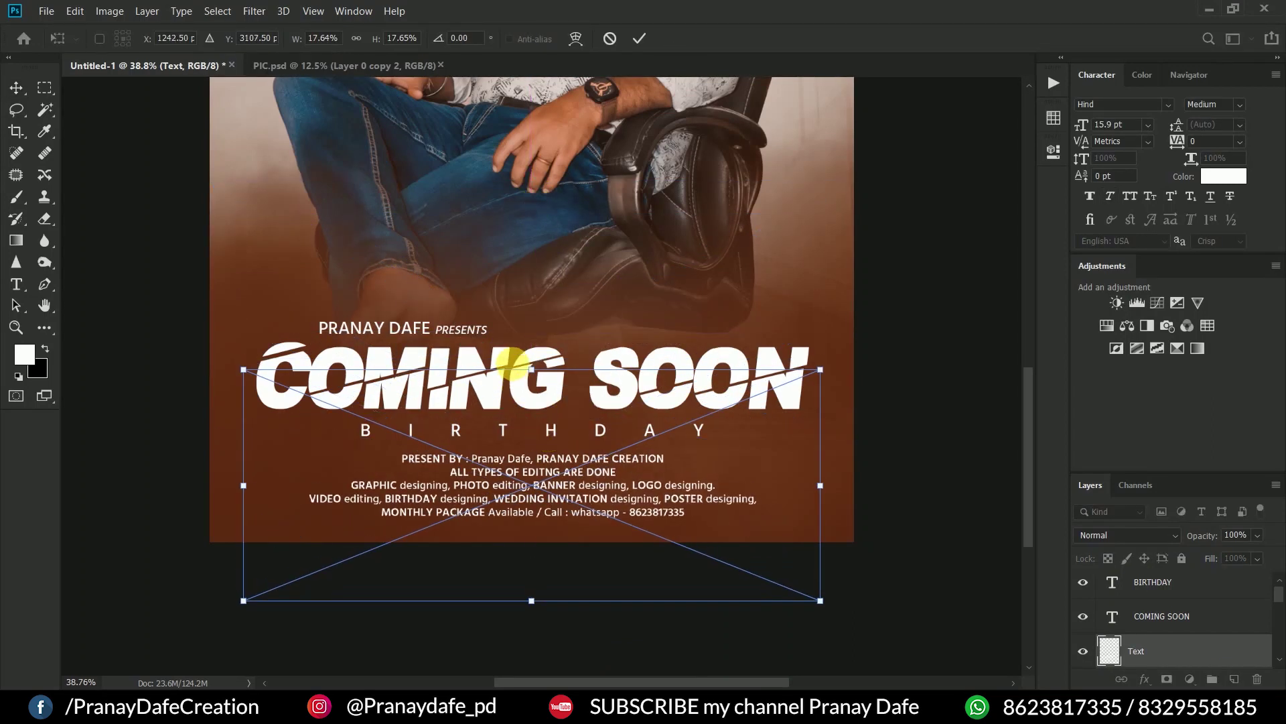
drag(531, 369, 532, 356)
drag(526, 424, 526, 431)
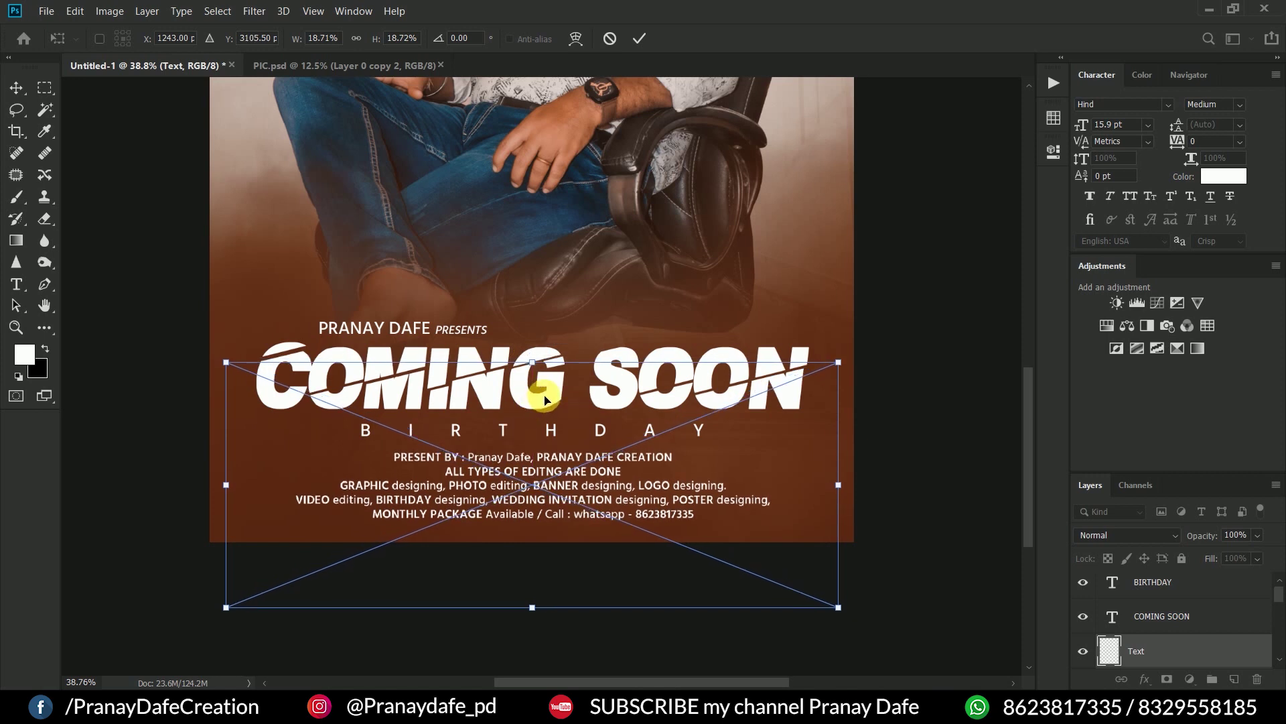
key(Return)
- Group all the text layers into a group named TEXT
key(ctrl+0)
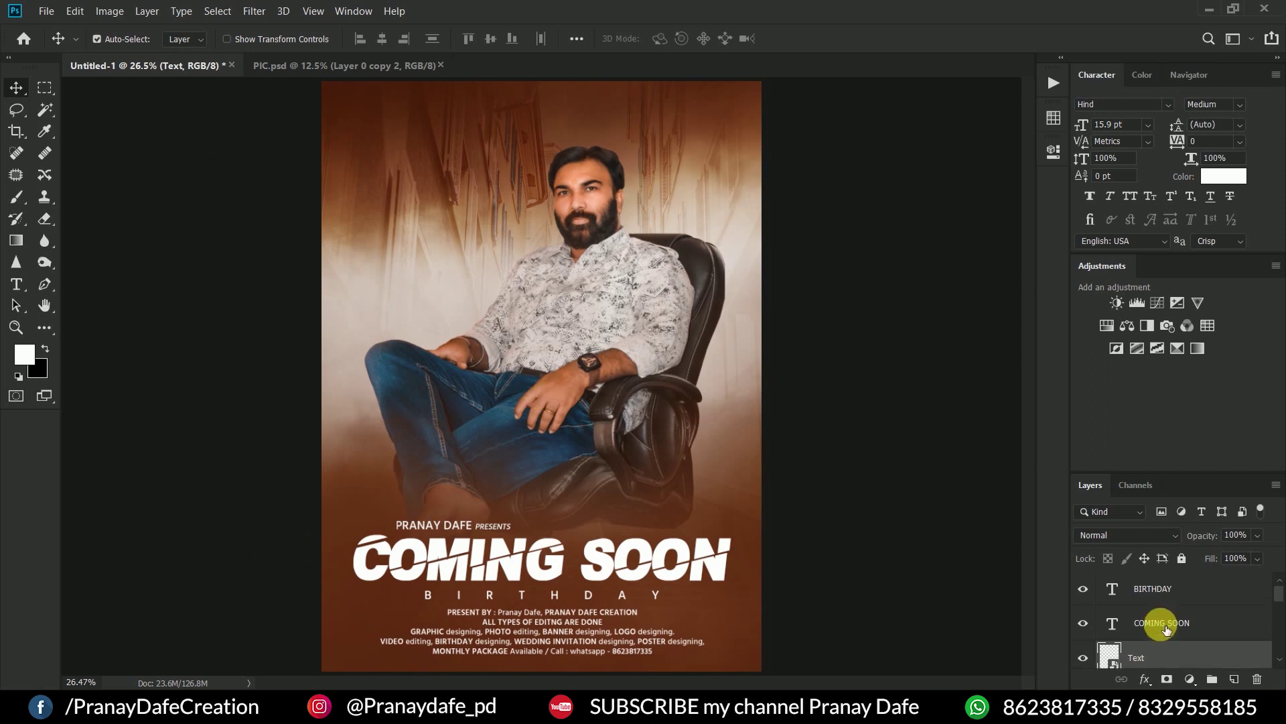
scroll(1201, 647, down, 2)
shift+click(1178, 624)
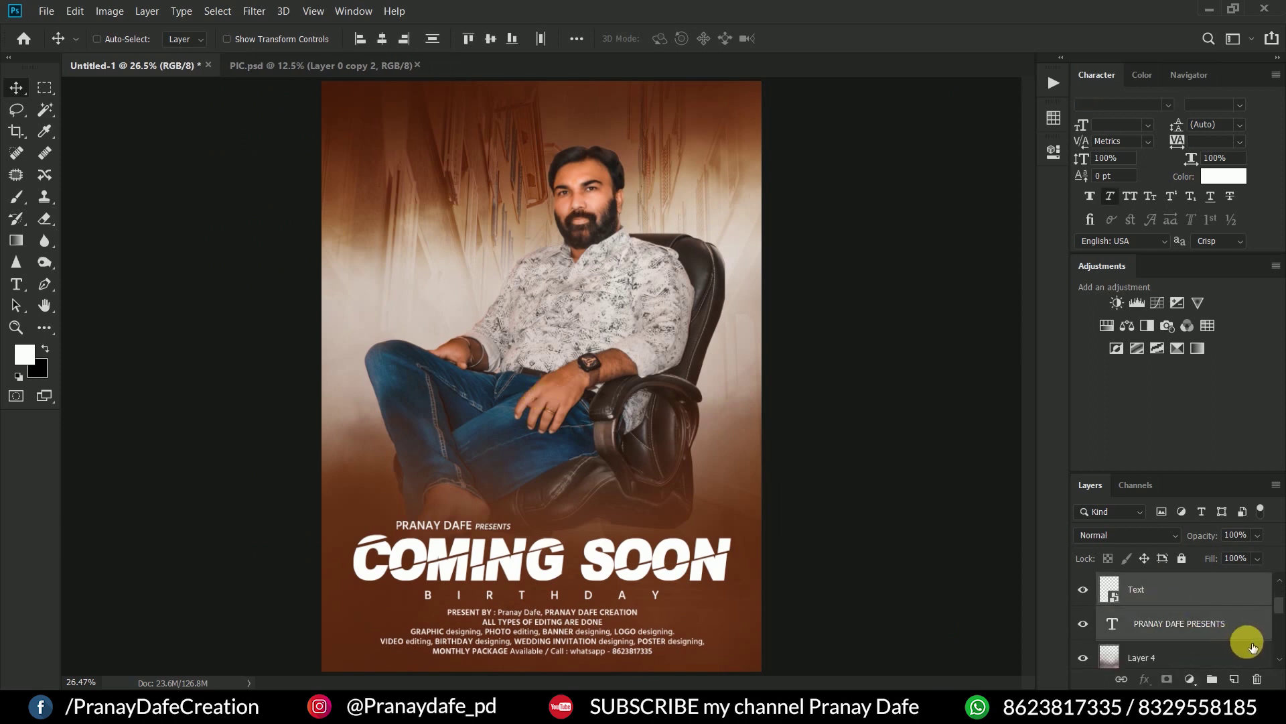
key(ctrl+g)
text(TEXT)
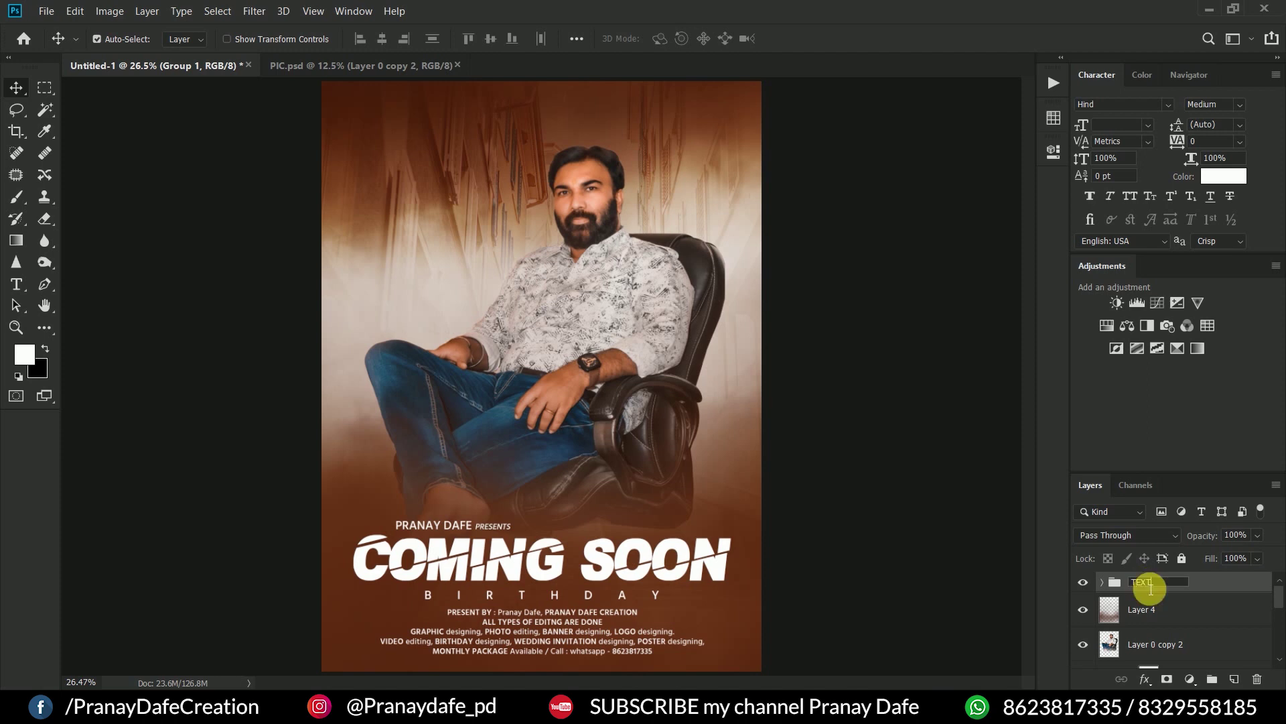
key(Return)
- Move the TEXT group up slightly, then select the COMING SOON layer
key(ctrl+t)
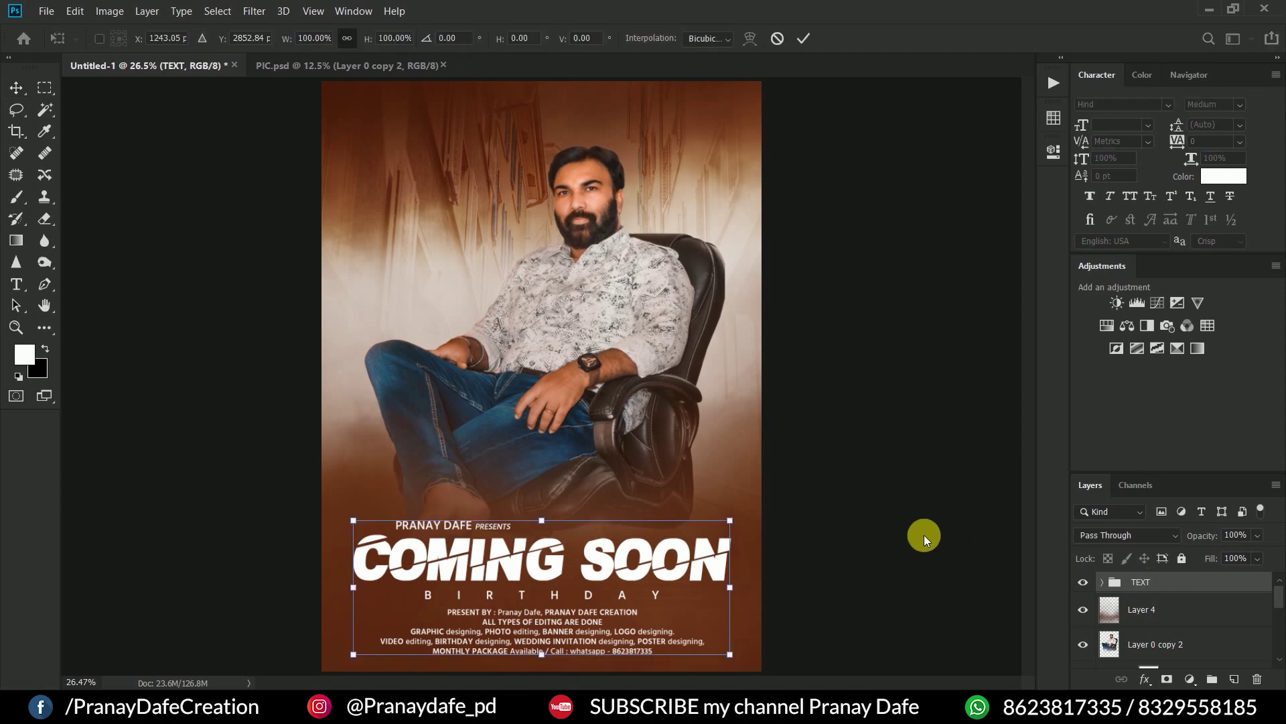
scroll(612, 565, up, 2)
drag(630, 513, 631, 507)
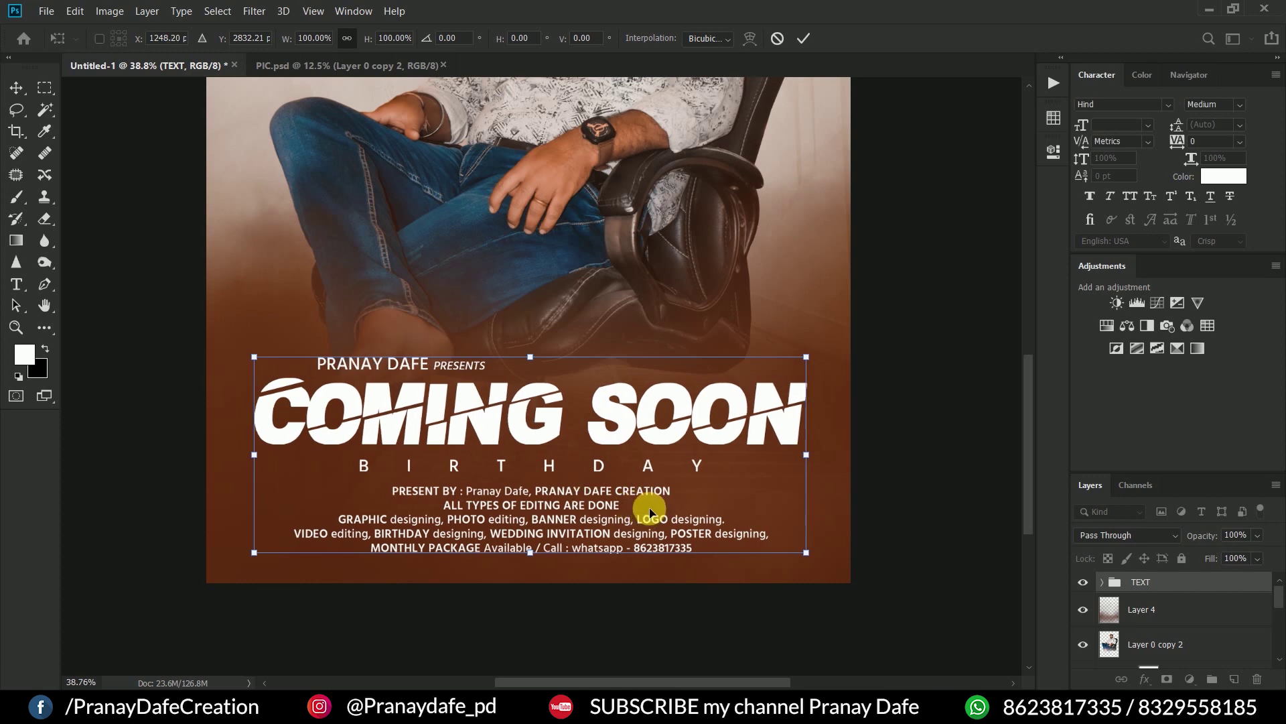
key(Return)
scroll(699, 536, down, 2)
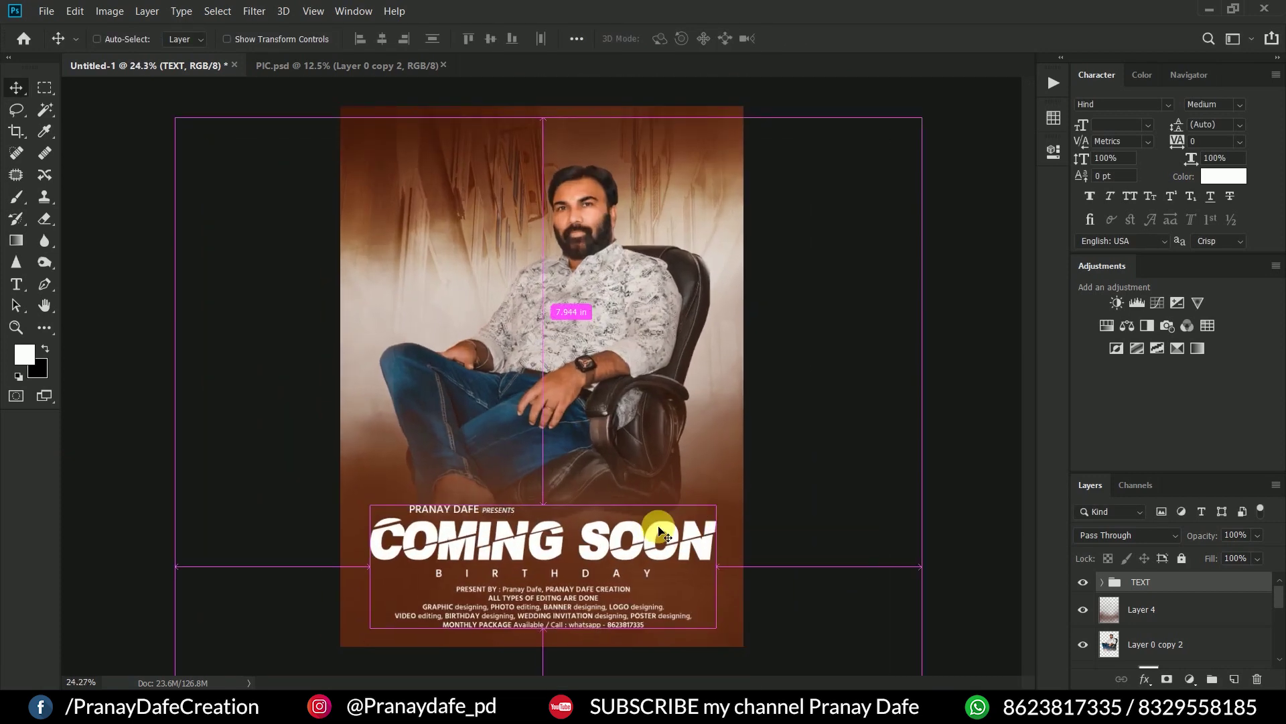
scroll(654, 531, up, 2)
click(655, 402)
- Add a Gradient Overlay to COMING SOON using the yellow-to-white preset
click(1145, 679)
click(1179, 626)
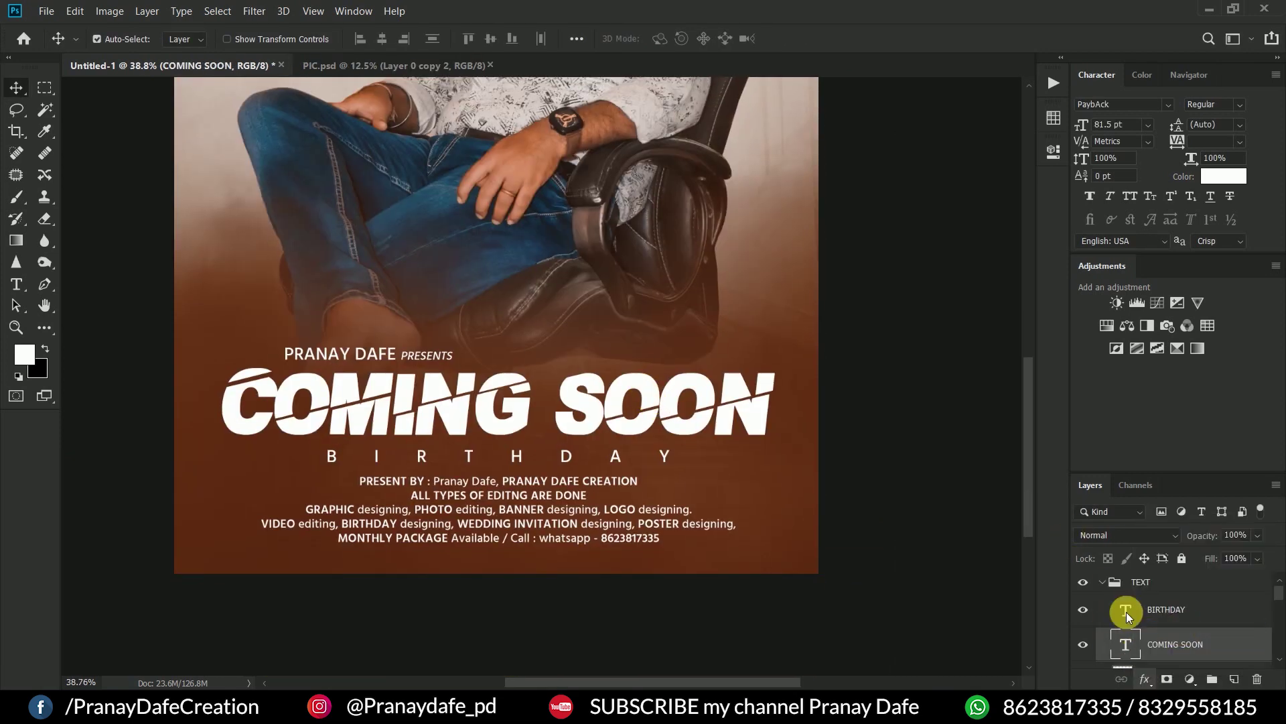
click(1011, 382)
scroll(983, 476, down, 3)
scroll(978, 436, down, 3)
scroll(1025, 422, down, 2)
scroll(1034, 432, down, 3)
scroll(1005, 449, up, 3)
scroll(991, 462, up, 3)
scroll(989, 469, up, 3)
click(988, 469)
scroll(989, 473, down, 3)
scroll(988, 472, down, 3)
scroll(989, 473, down, 3)
scroll(989, 472, down, 3)
scroll(989, 473, down, 3)
scroll(989, 473, down, 3)
scroll(998, 469, down, 3)
scroll(1008, 462, down, 2)
click(1014, 457)
click(1083, 351)
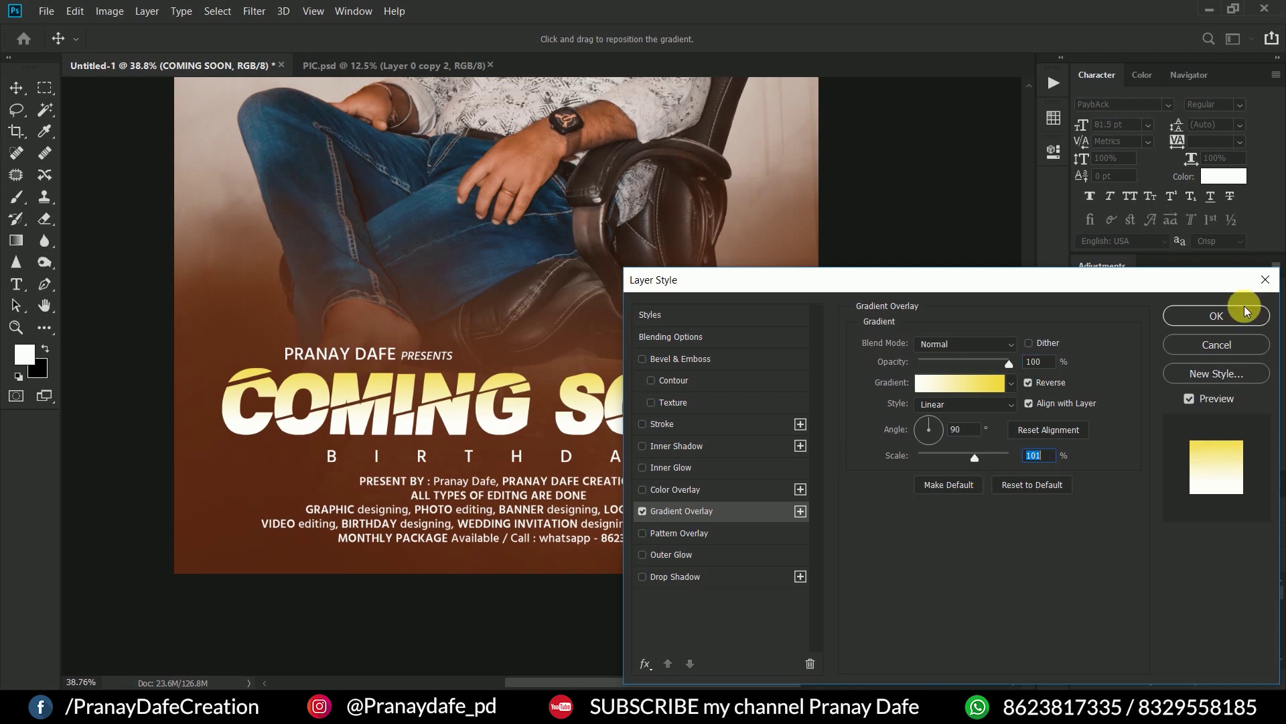
- Add a drop shadow with a tight distance and softer size and spread
drag(1025, 286, 1079, 213)
click(730, 504)
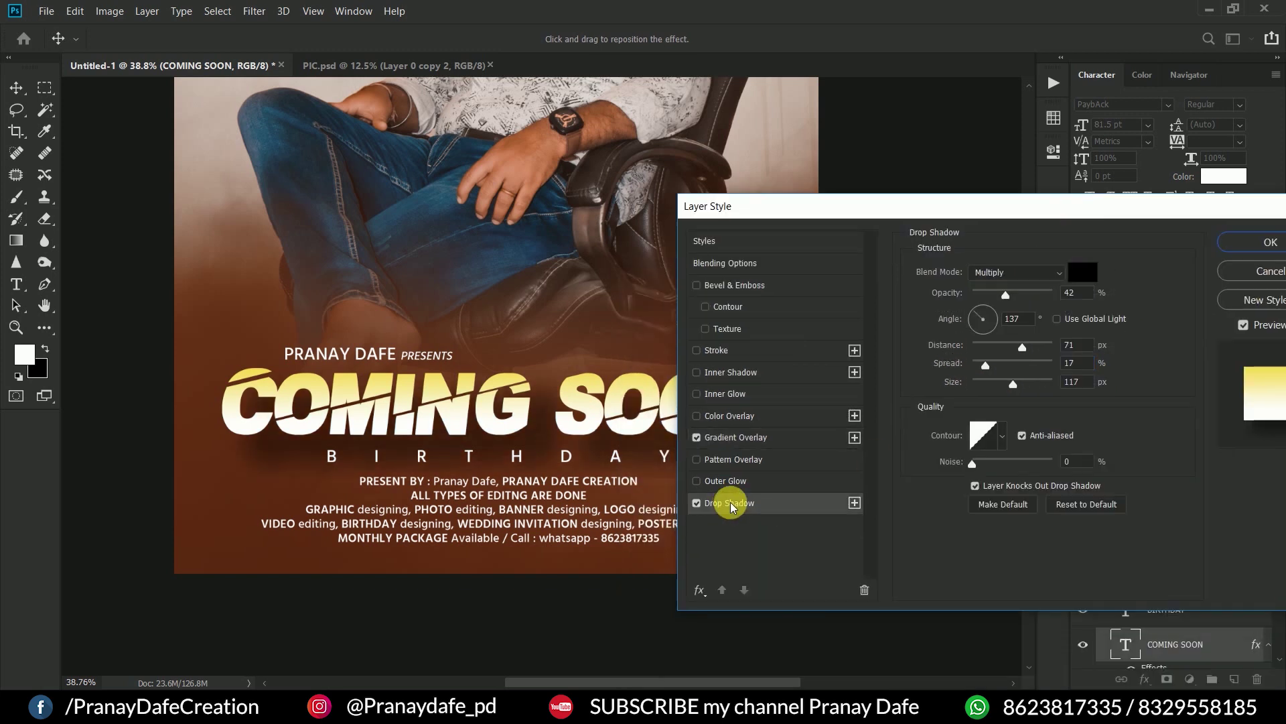
click(1240, 240)
click(1145, 679)
drag(968, 347, 930, 347)
drag(950, 294, 958, 295)
drag(921, 383, 931, 382)
drag(931, 366, 962, 372)
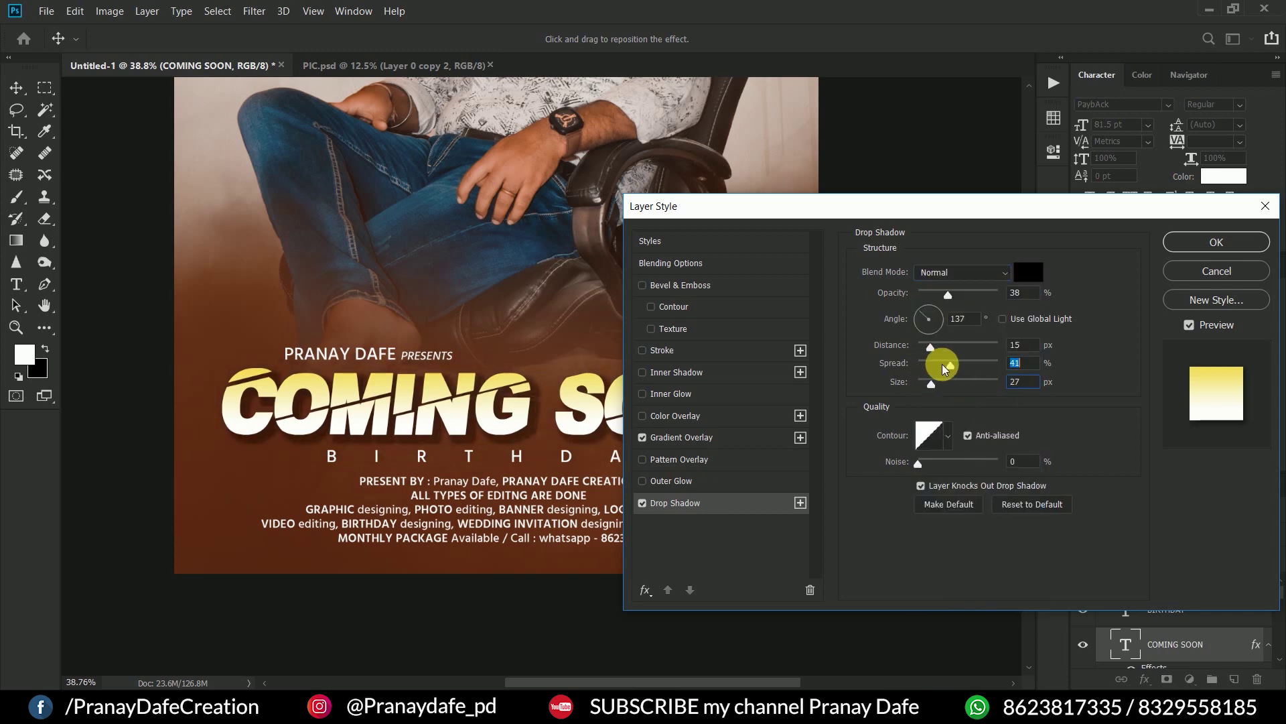
drag(948, 293, 954, 295)
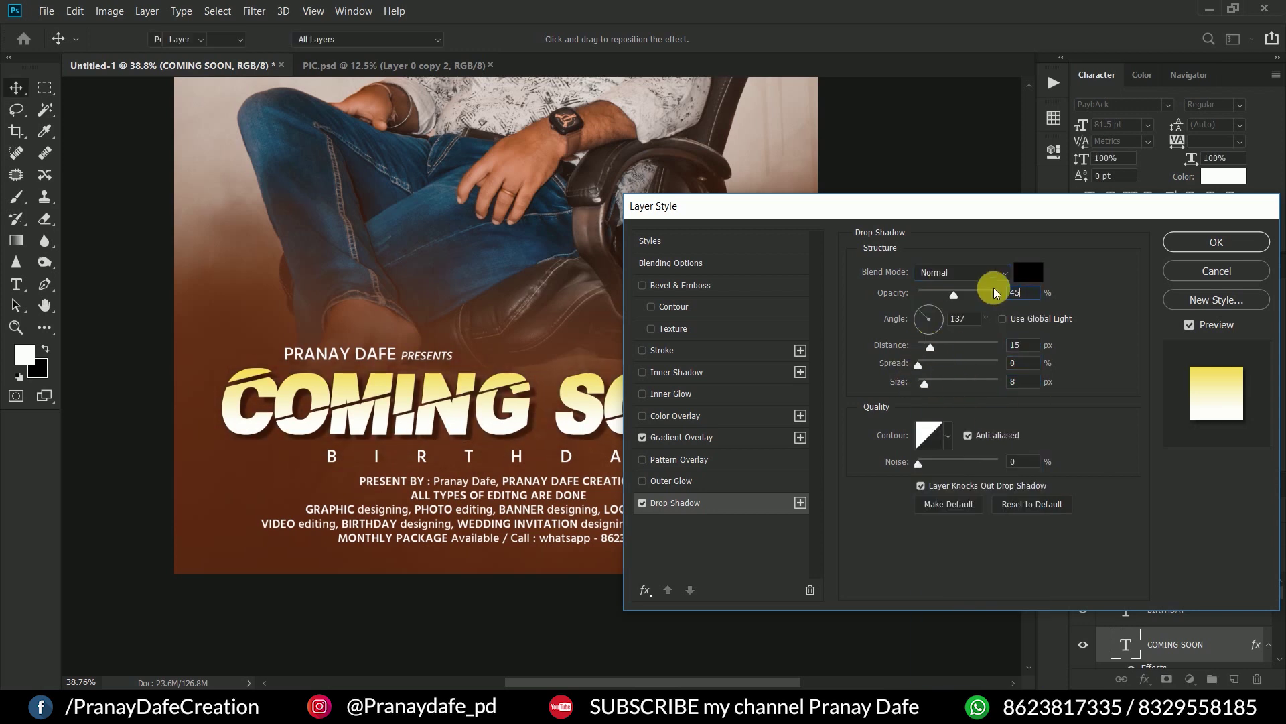
- Fine-tune the drop shadow opacity and apply the gradient and shadow
key(Return)
scroll(970, 574, up, 2)
double_click(1114, 637)
mouse_move(930, 347)
mouse_down()
mouse_move(919, 304)
mouse_move(929, 345)
mouse_up()
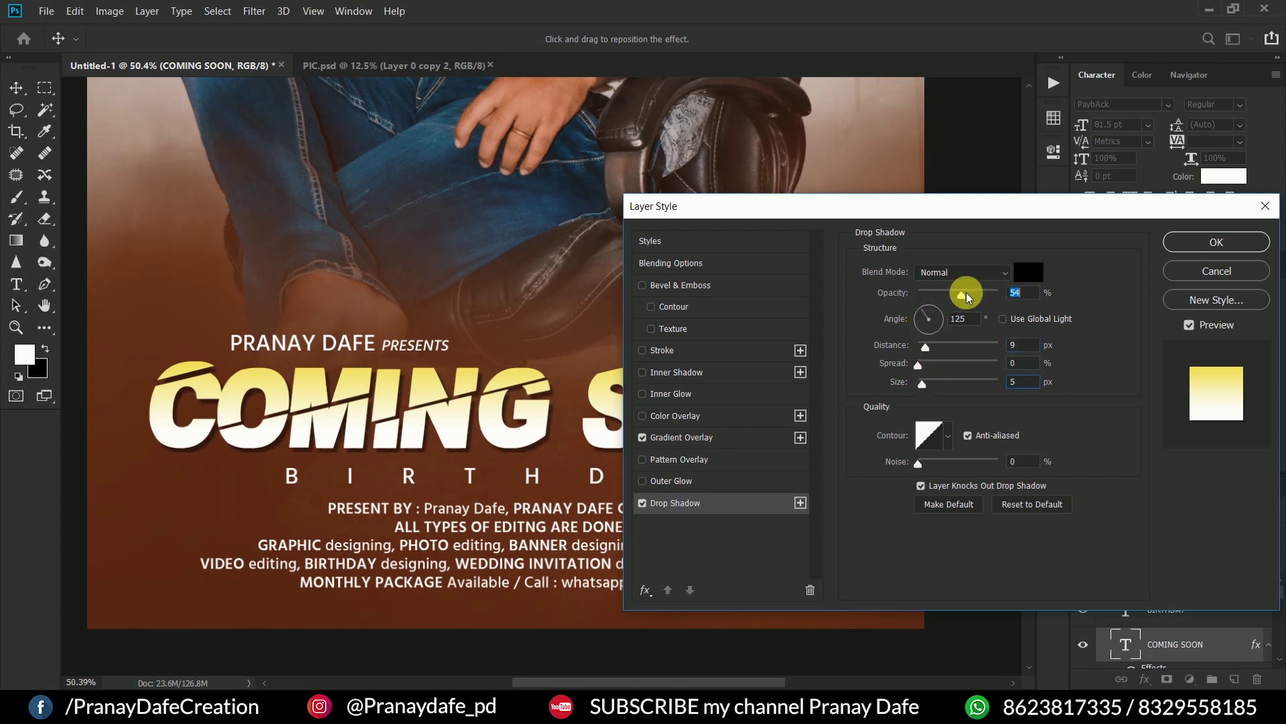
key(Return)
key(ctrl+0)
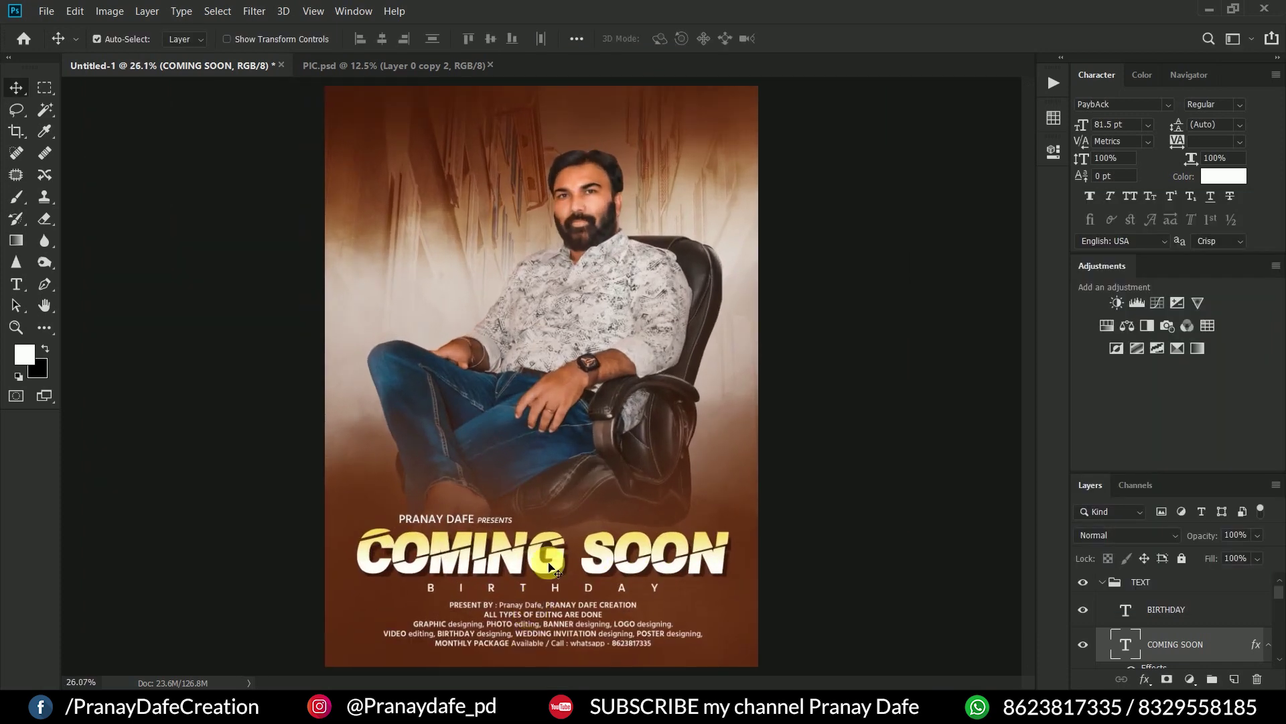
- Scale the COMING SOON title down very slightly
click(557, 559)
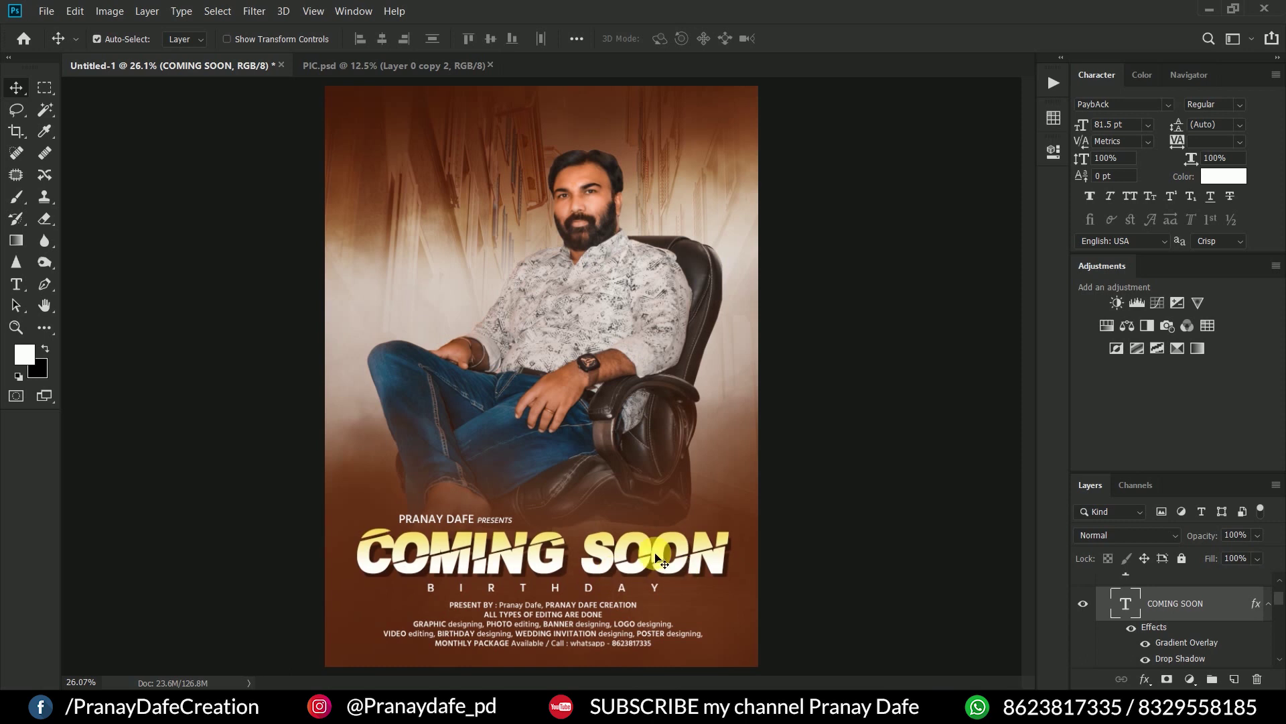
key(ctrl+minus)
scroll(647, 552, up, 3)
scroll(612, 589, up, 3)
scroll(658, 546, up, 2)
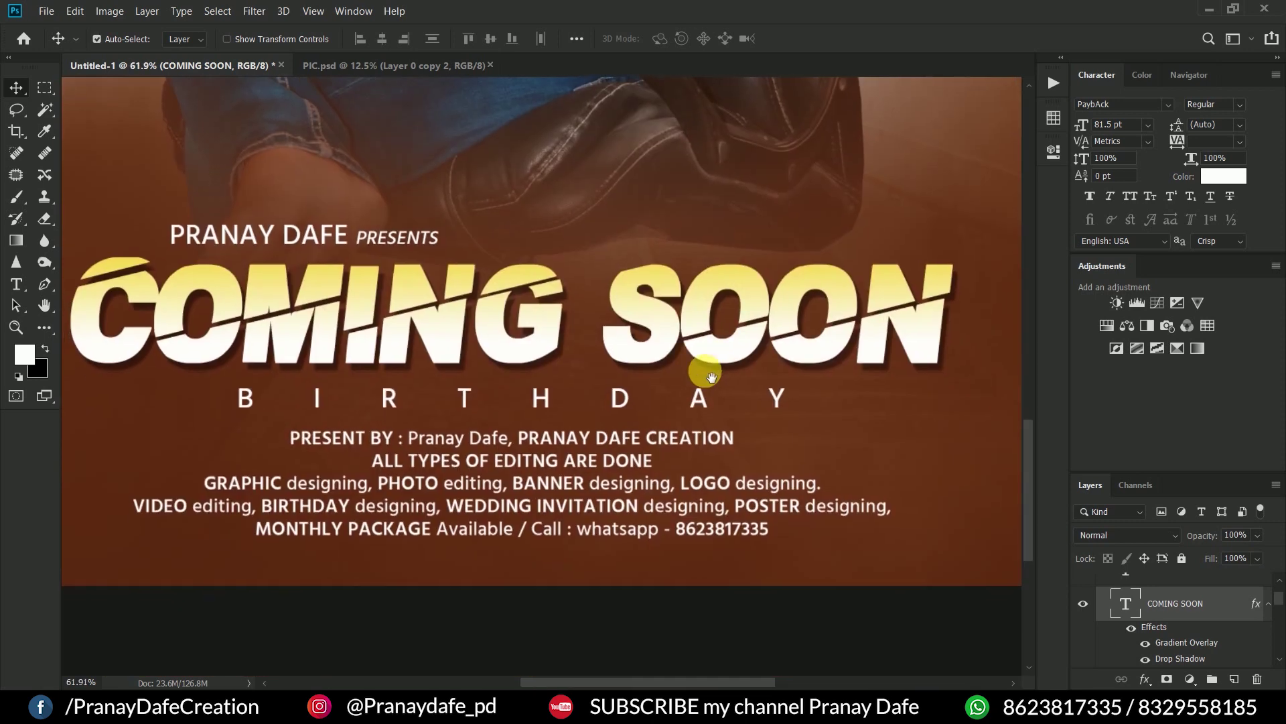
key(ctrl+t)
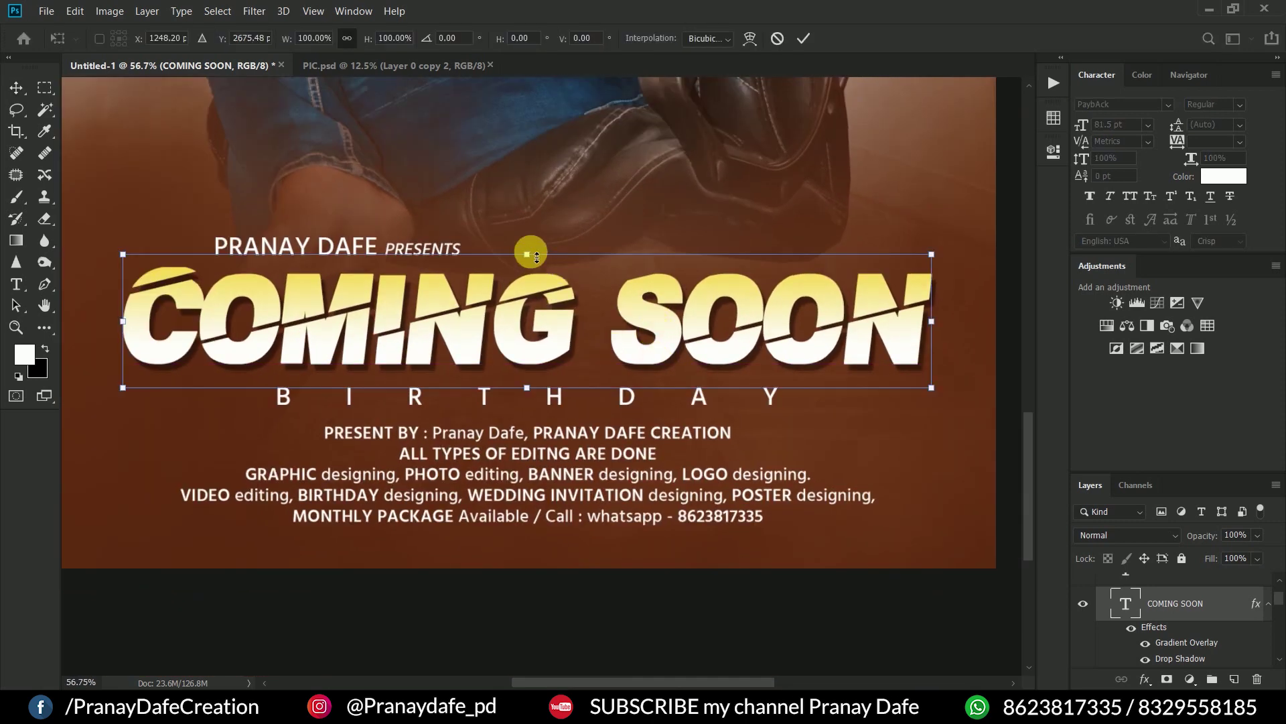
drag(528, 255, 528, 257)
key(Return)
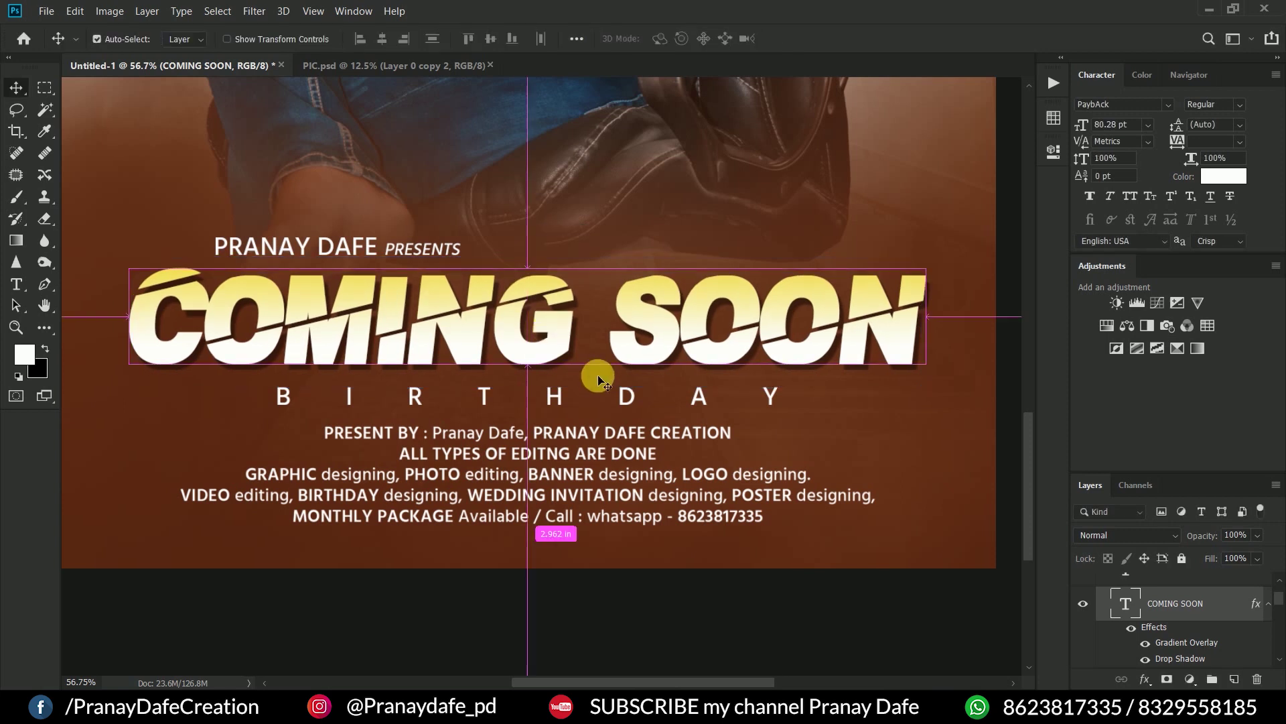
key(ctrl+0)
- Nudge the TEXT block slightly down and left, then select Layer 4
scroll(596, 376, up, 1)
key(ctrl+t)
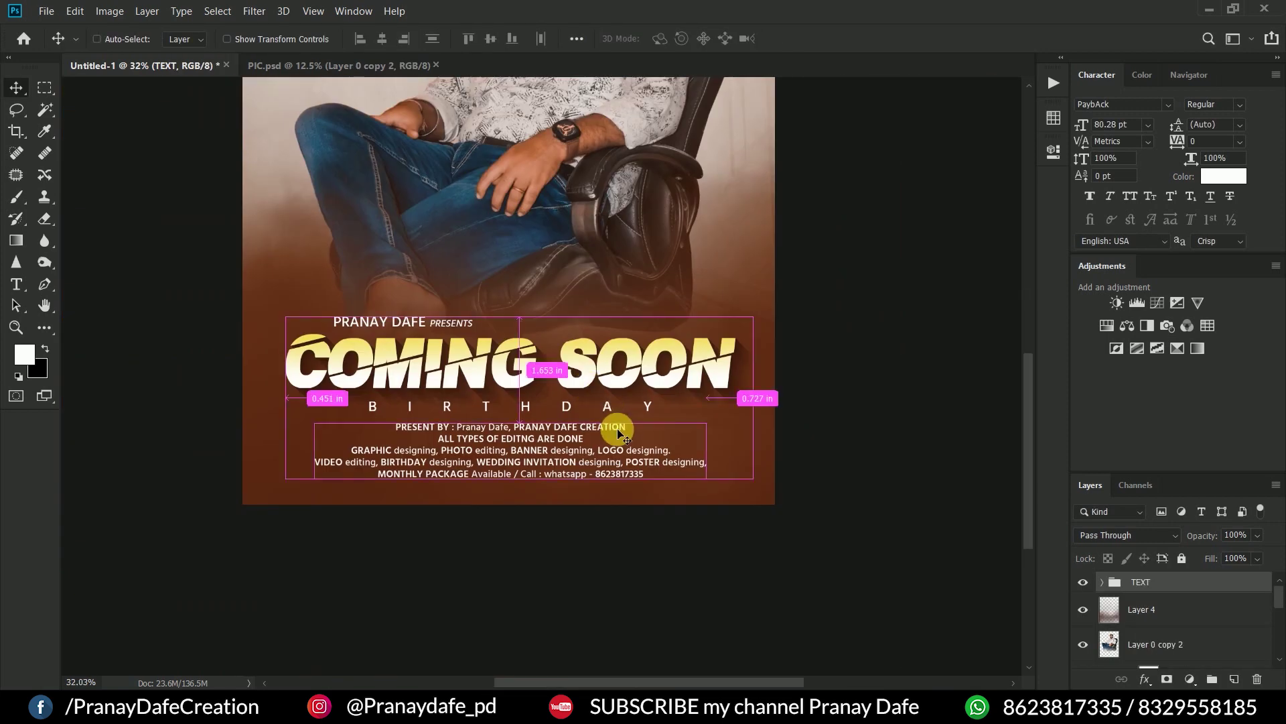
drag(560, 402, 558, 407)
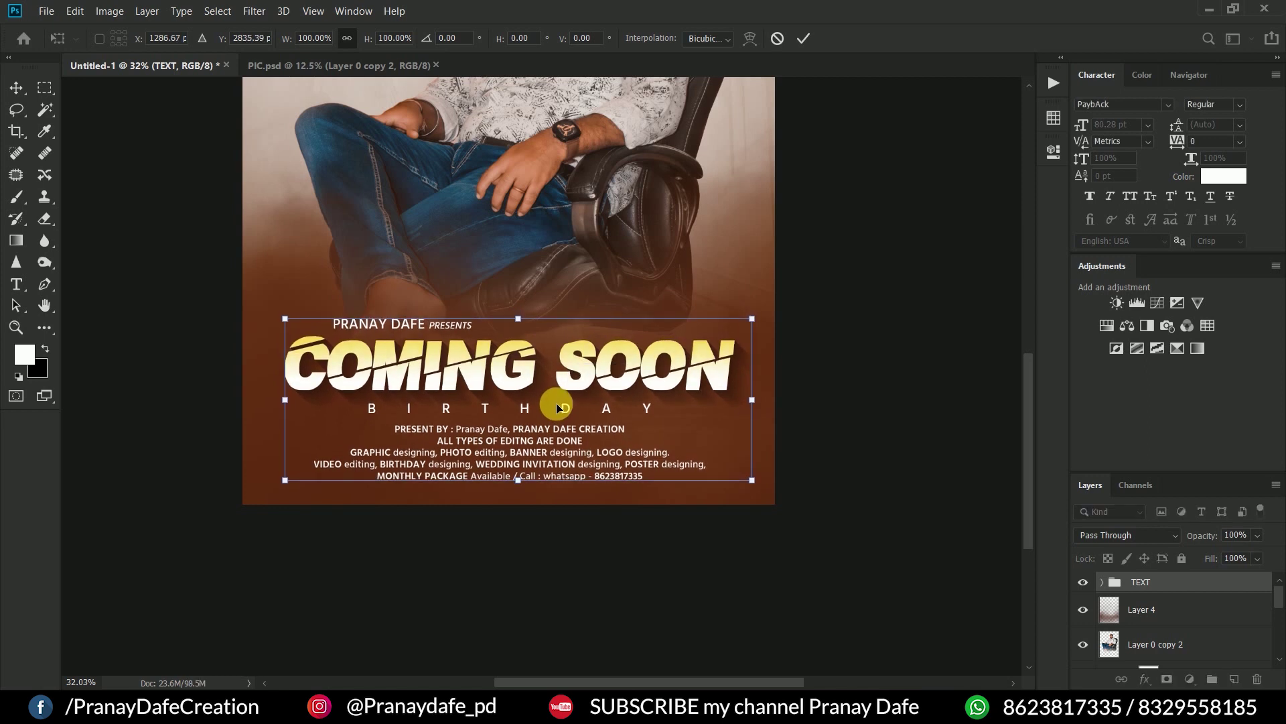
key(Return)
scroll(558, 407, down, 2)
scroll(536, 310, up, 2)
click(536, 310)
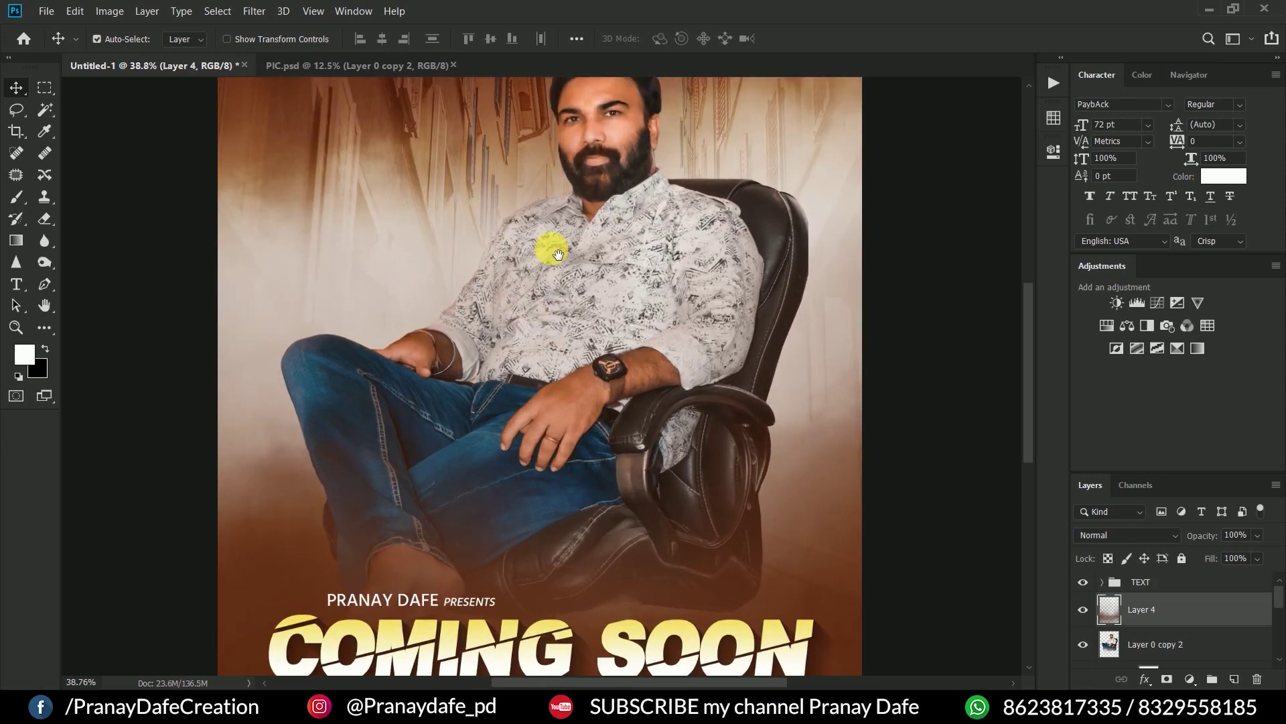
- Add a new text layer at the upper left in Hind Medium, 18 pt
scroll(537, 311, up, 1)
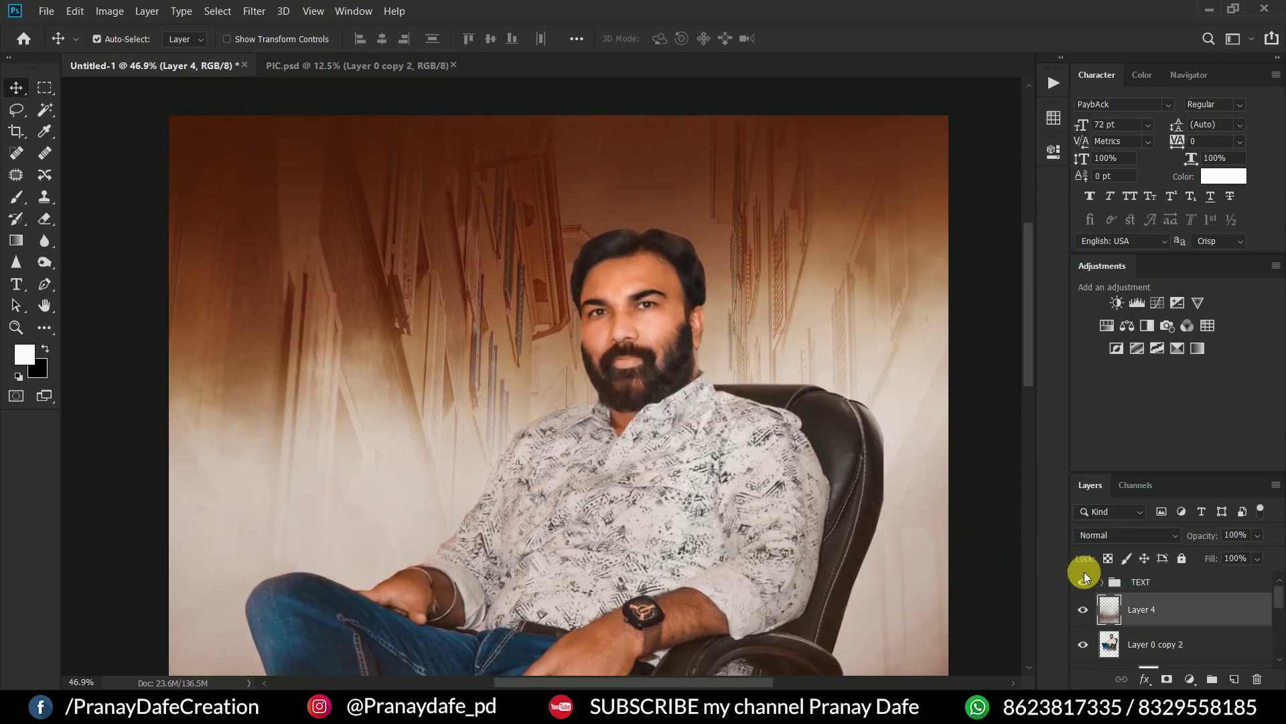
click(1139, 582)
click(16, 281)
scroll(317, 287, up, 1)
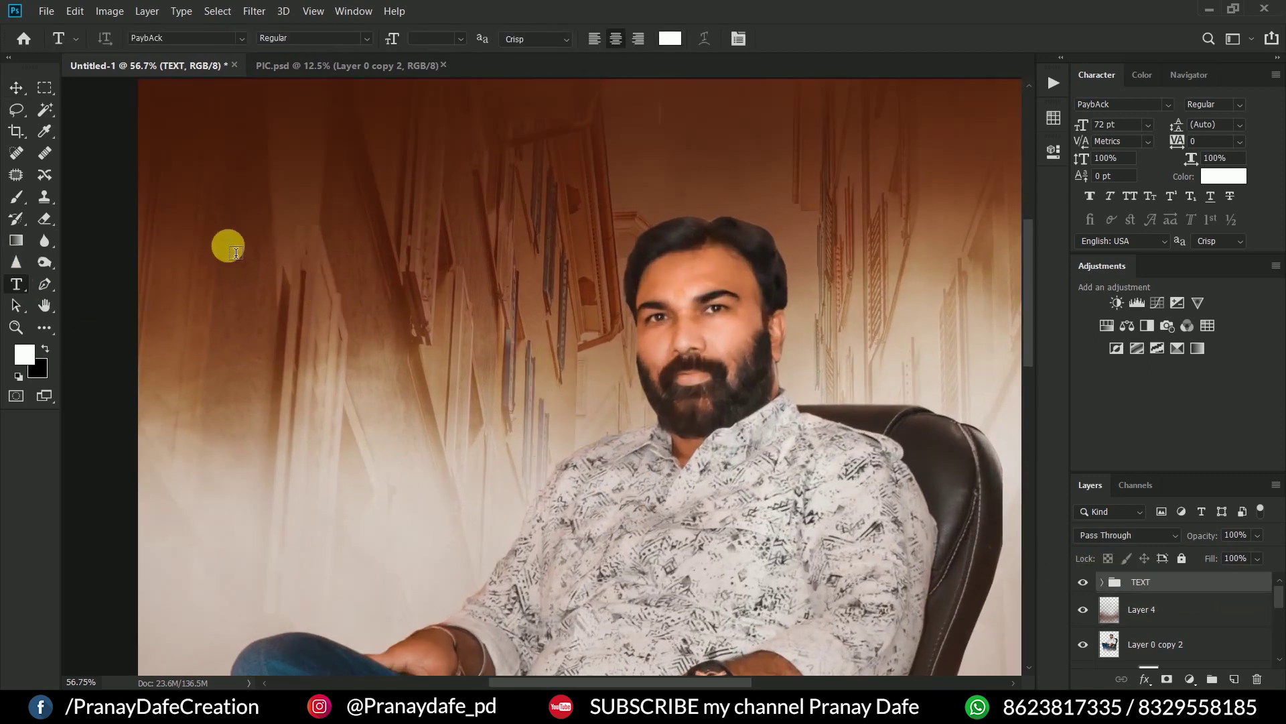
click(290, 287)
click(1147, 127)
click(1137, 261)
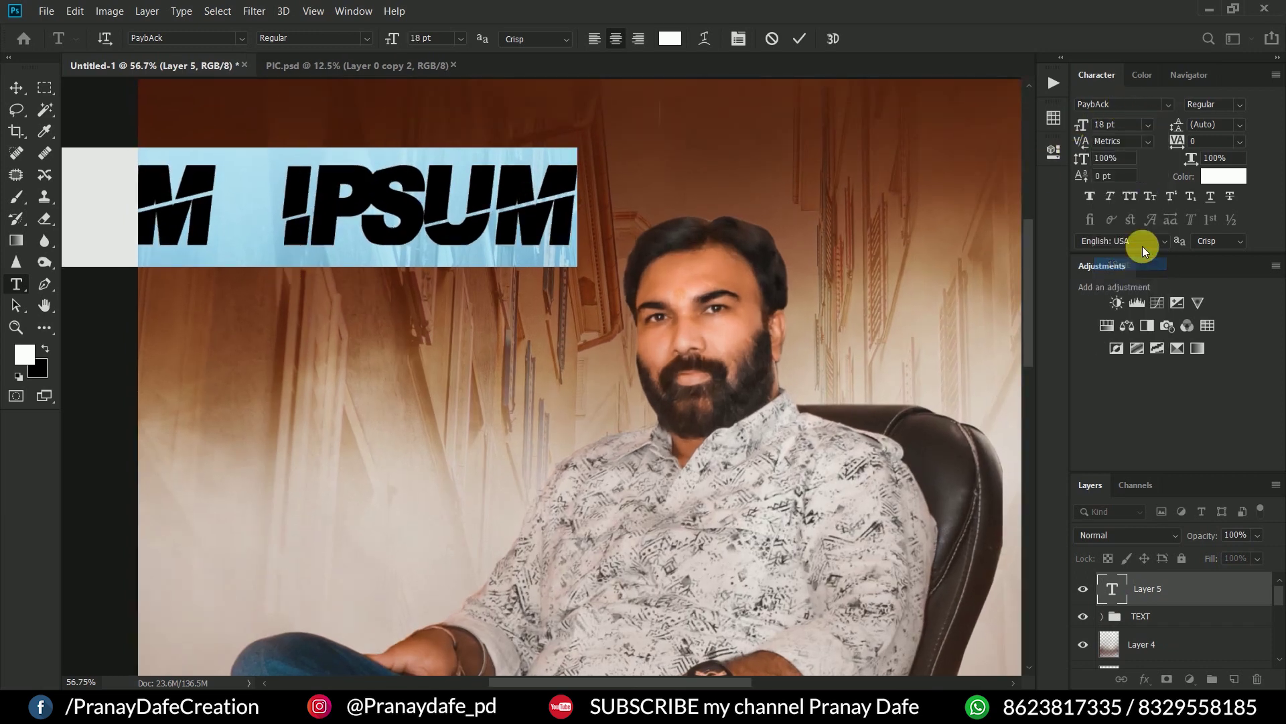
click(1168, 102)
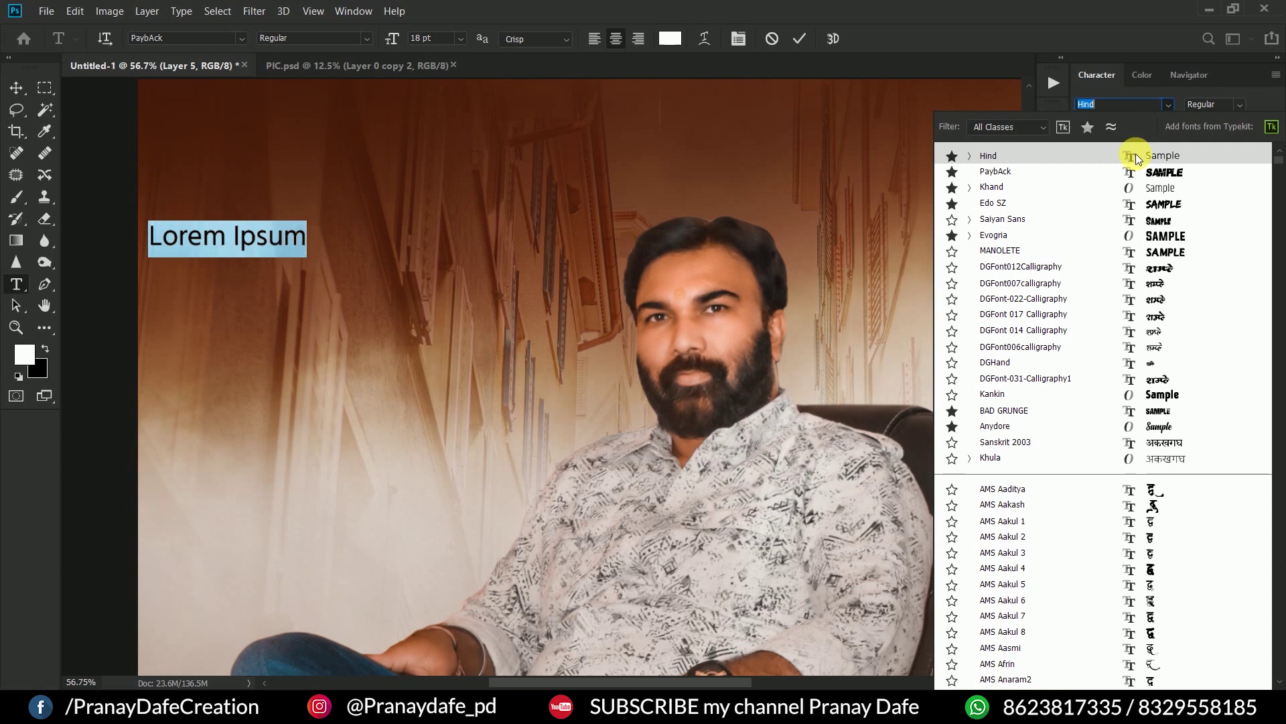
click(1139, 149)
click(1238, 104)
click(1228, 149)
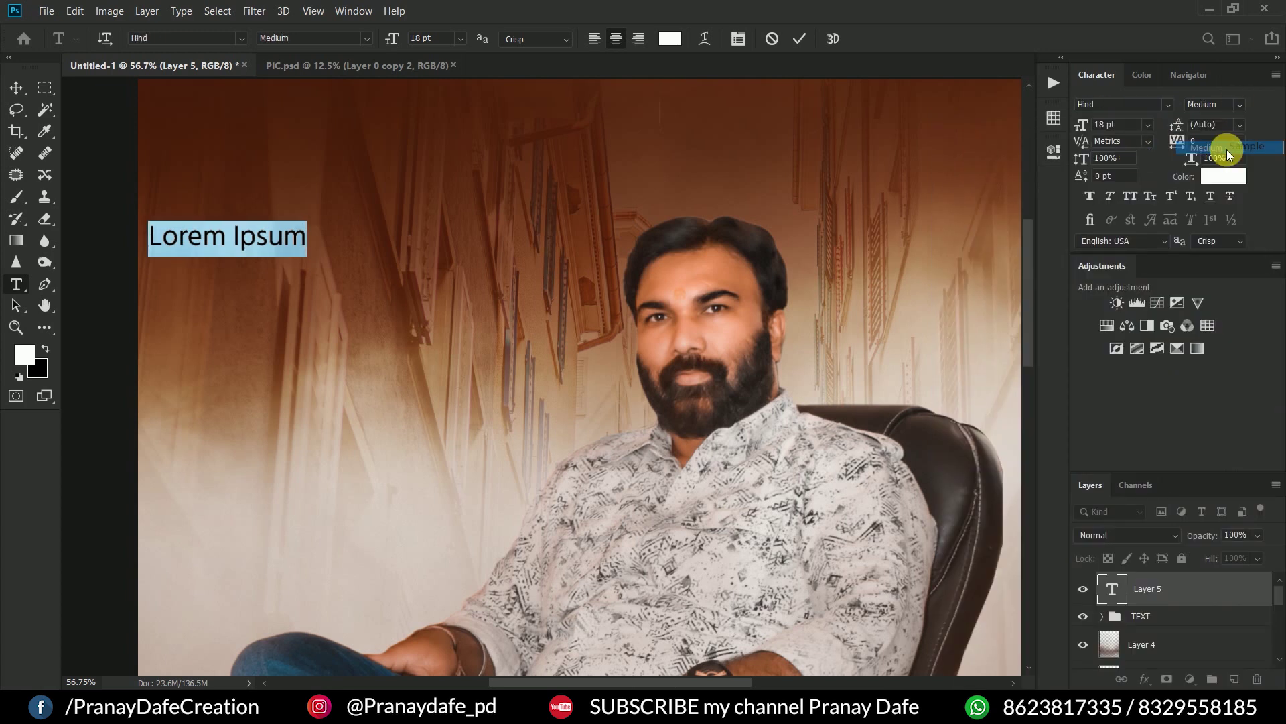
- Move the Lorem Ipsum text slightly right and up, then select it for Marathi input
click(16, 88)
drag(288, 232, 361, 204)
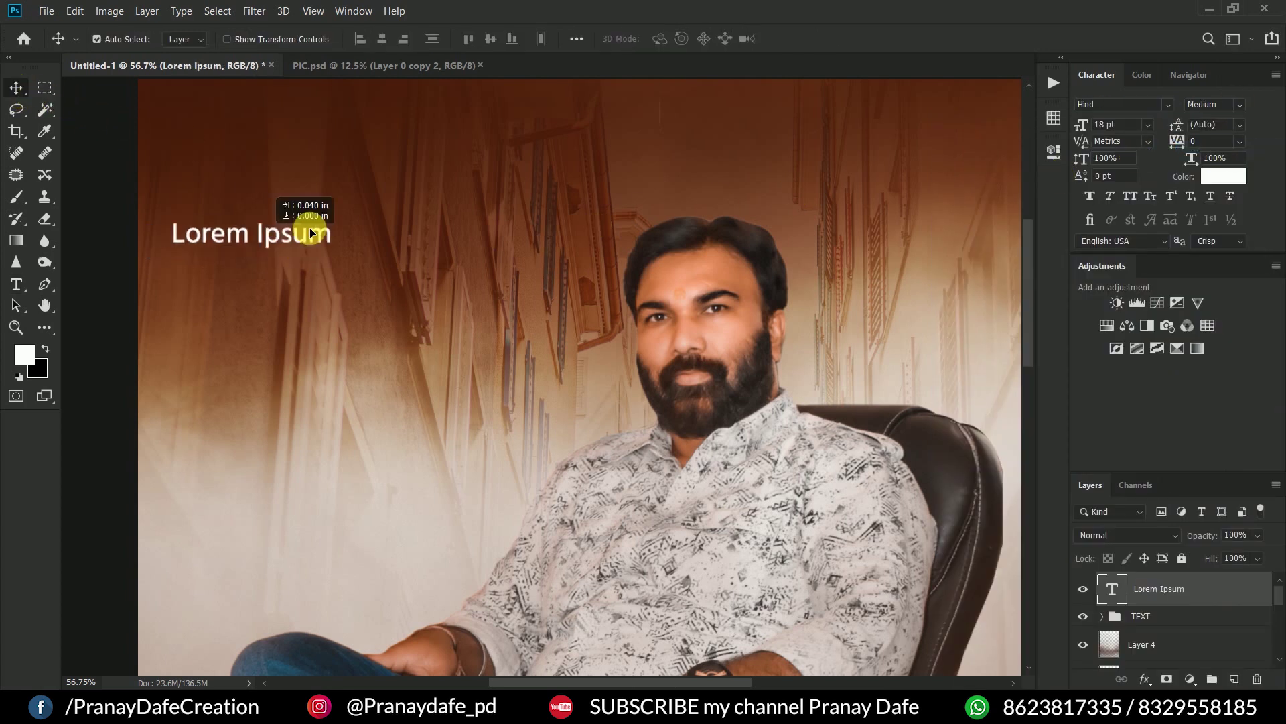
click(1180, 607)
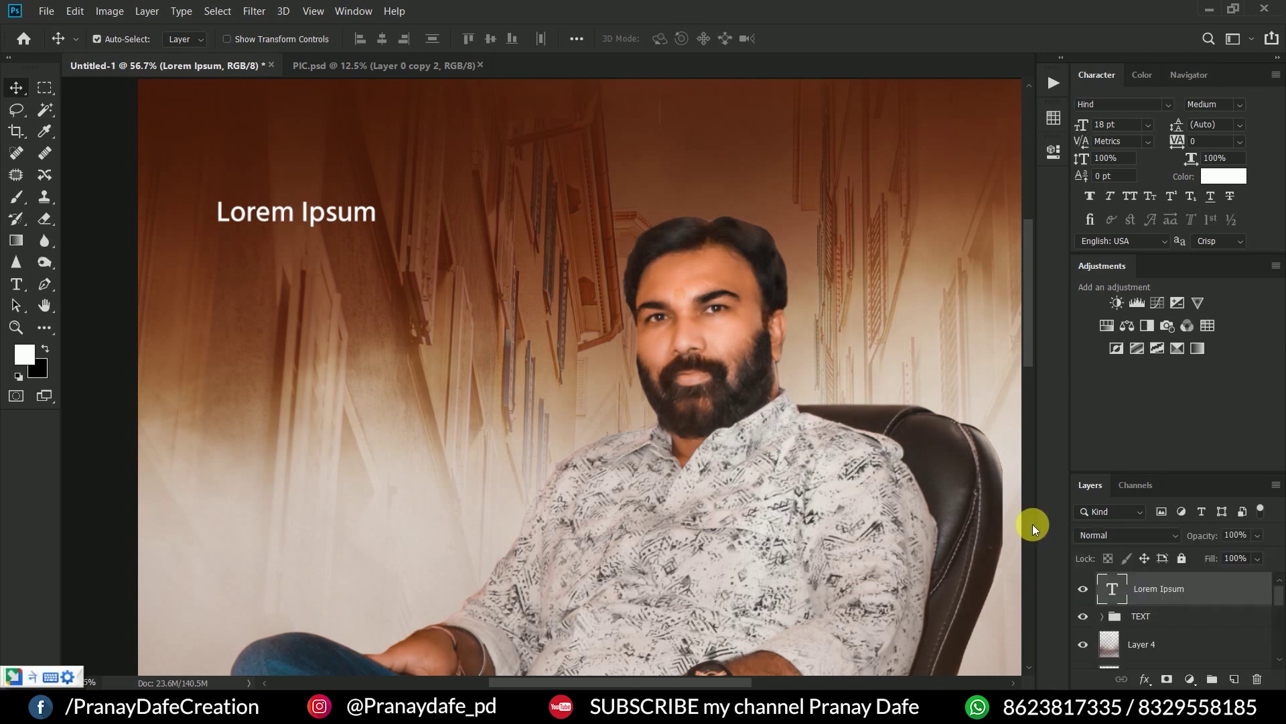
triple_click(311, 208)
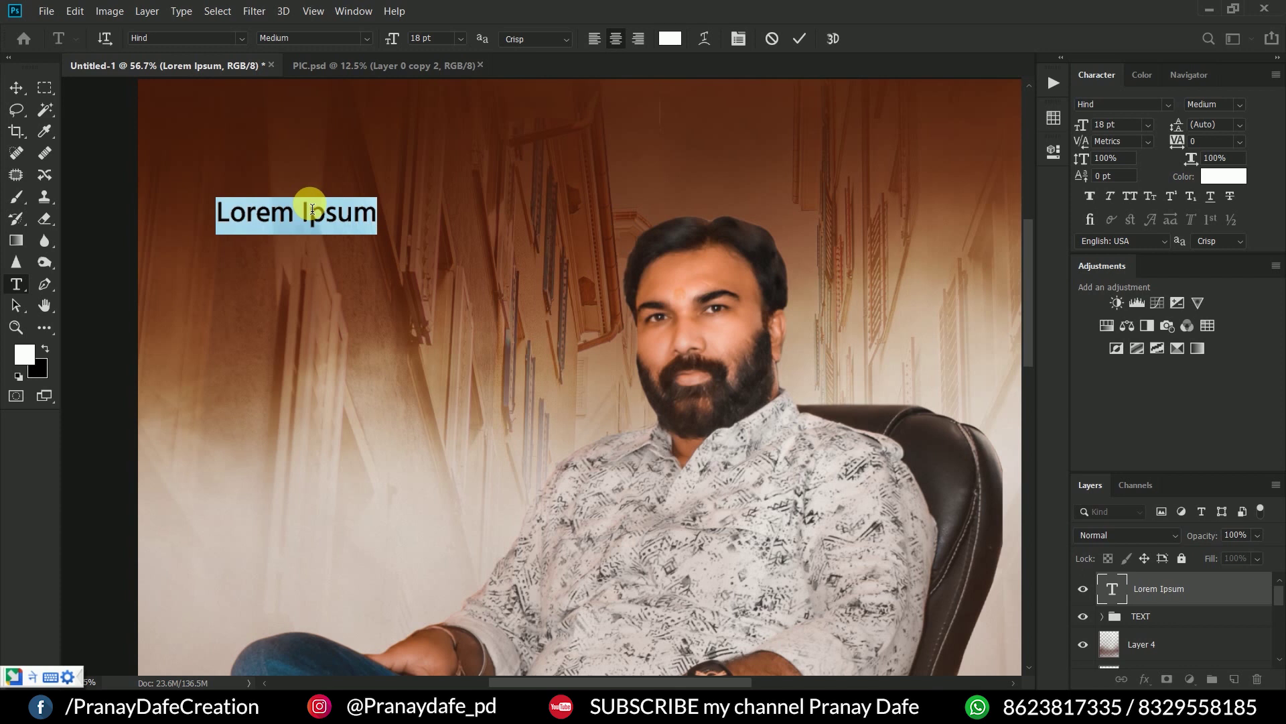
- Type the Marathi quote in three lines via IME (ja aaja jari sinh asla tari … vaahachach asto...!)
text(ja aaja)
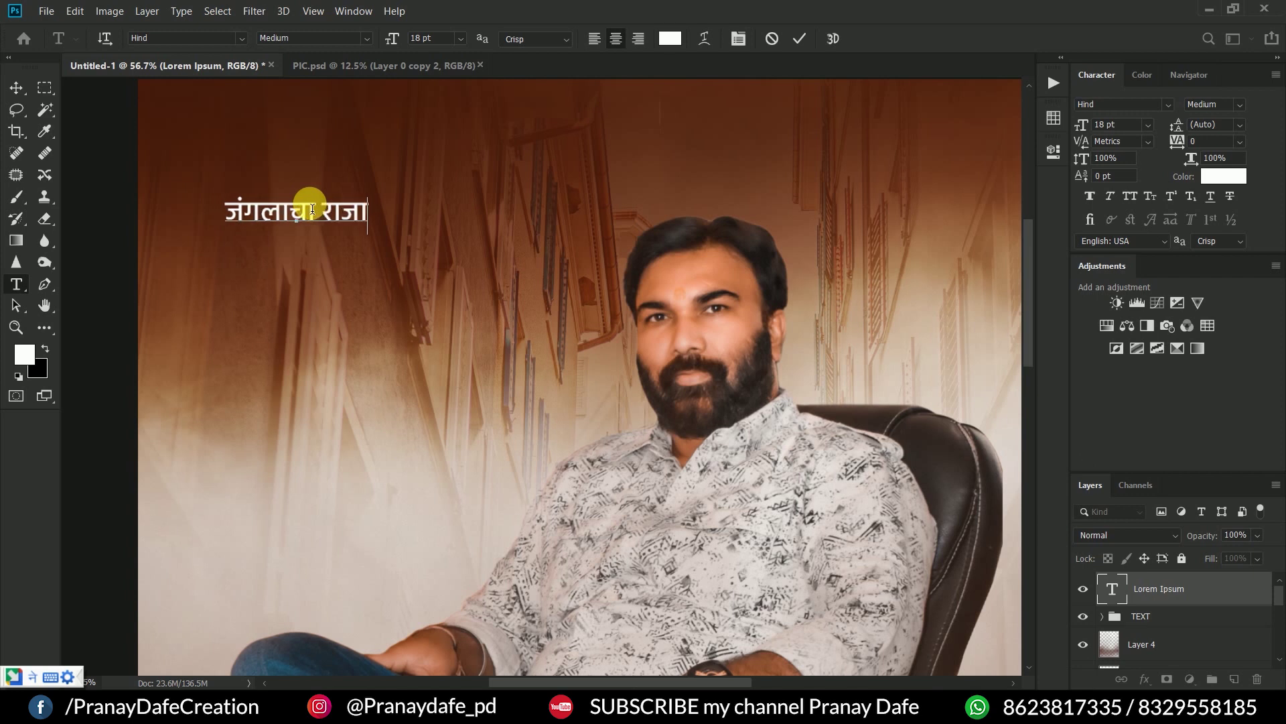
text( jar)
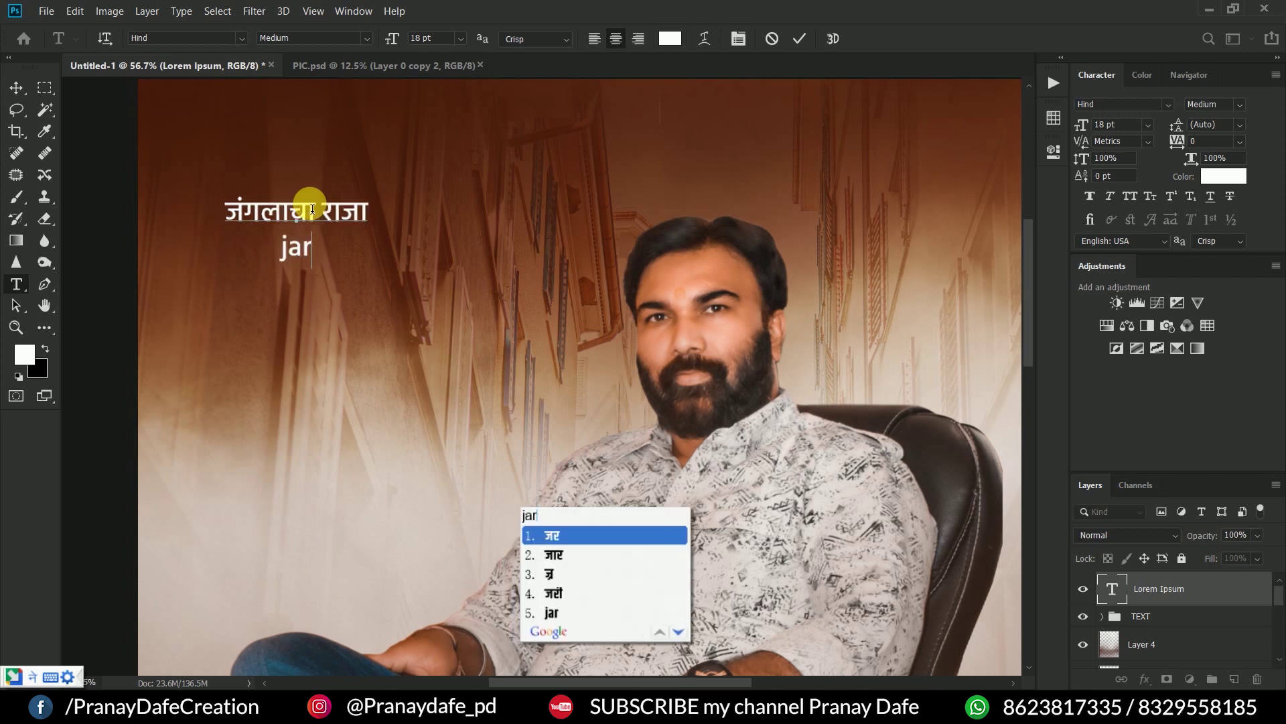
text(i sinh )
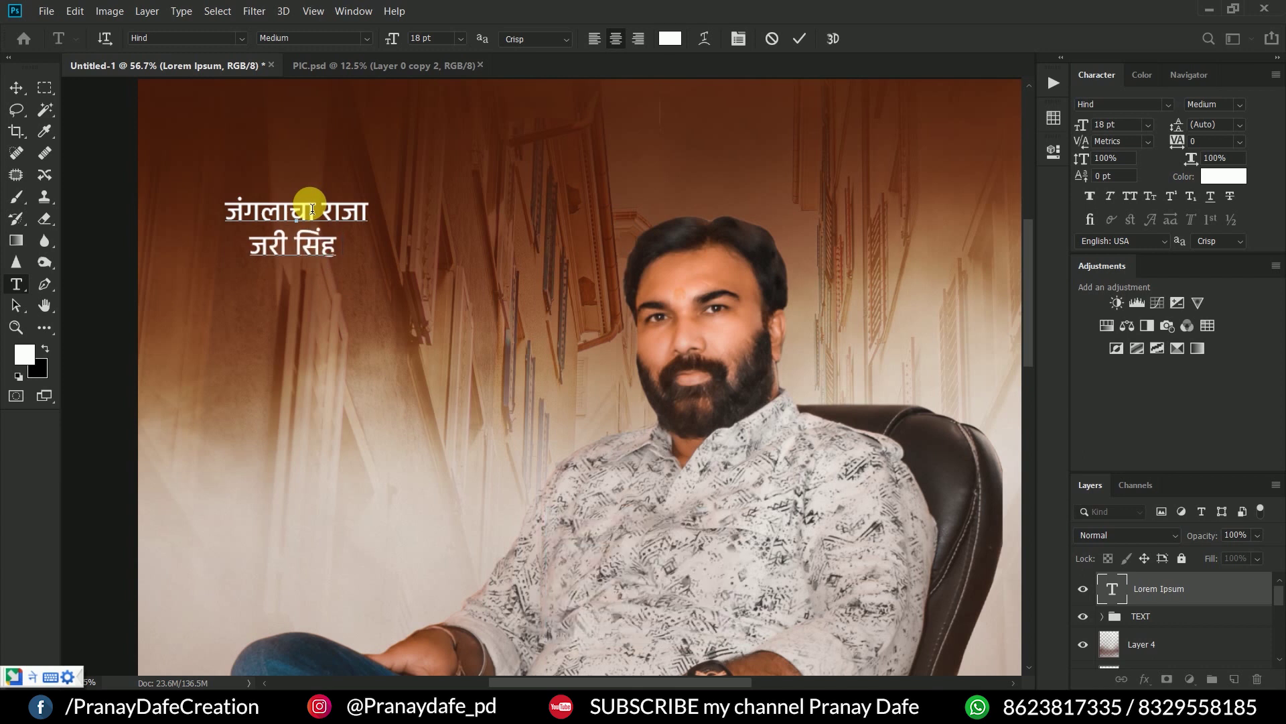
text(asla)
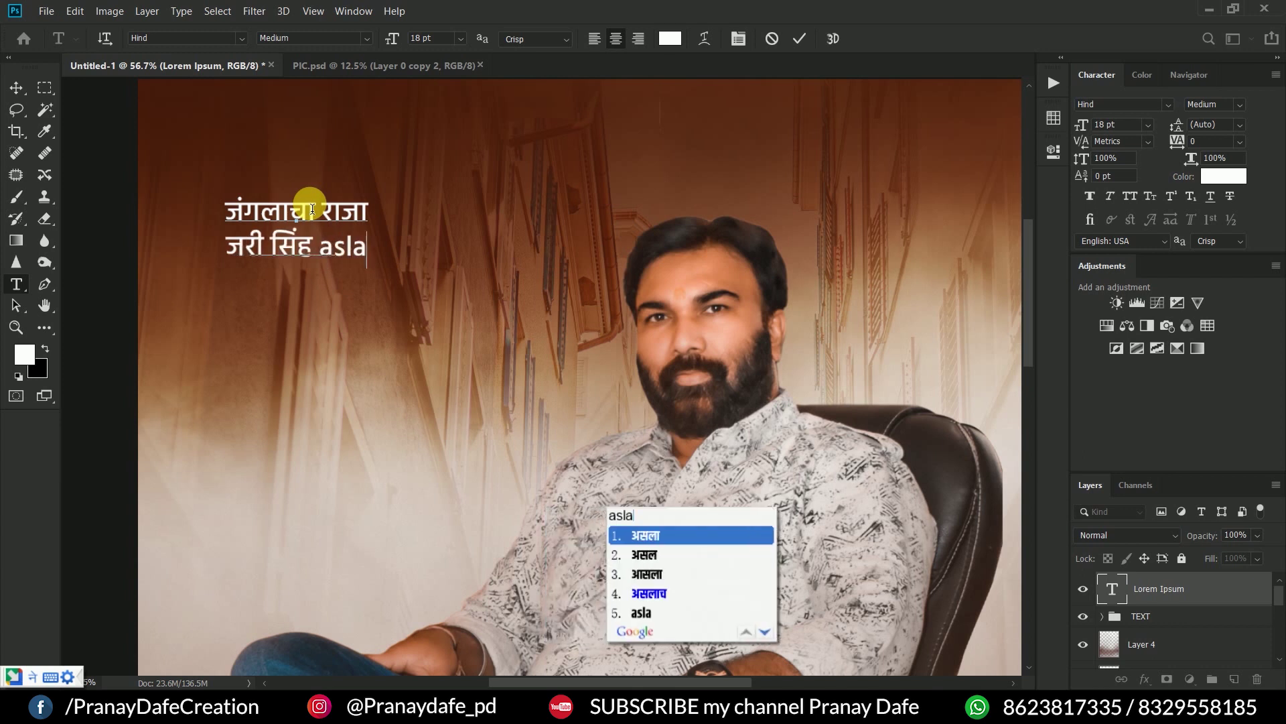
key(BackSpace)
key(BackSpace)
key(BackSpace)
key(BackSpace)
text(असला tari)
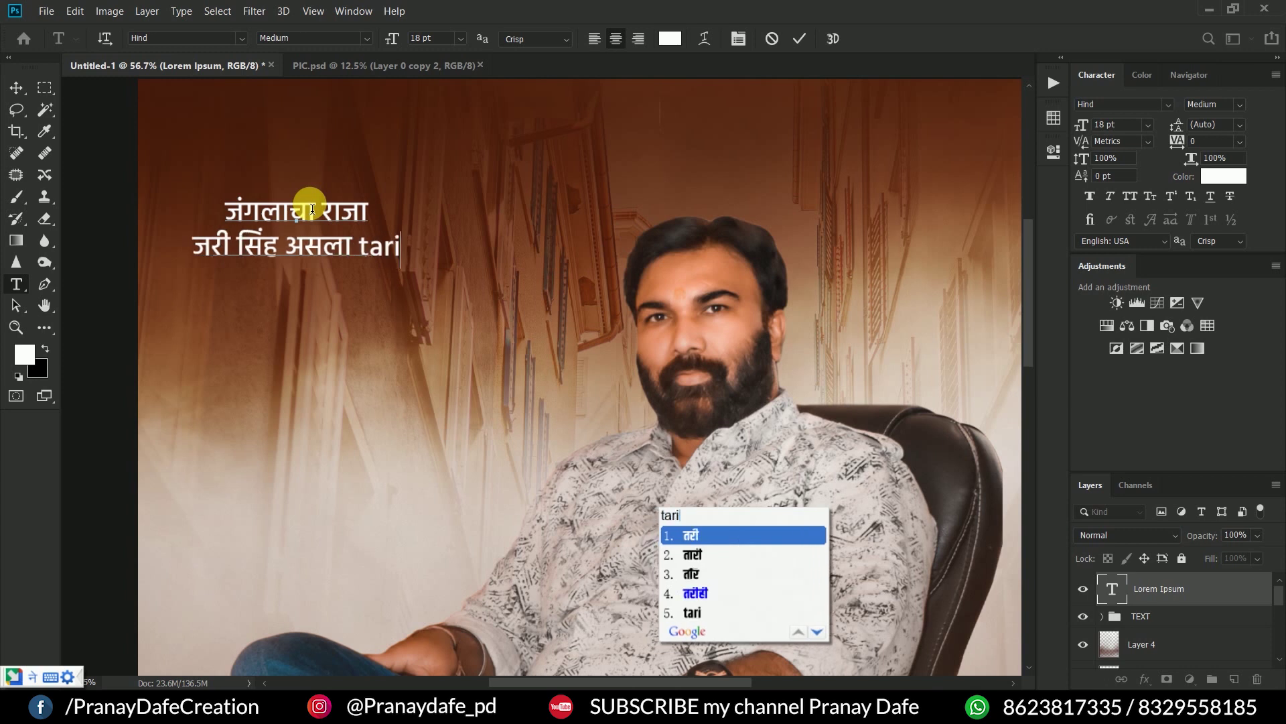
key(Return)
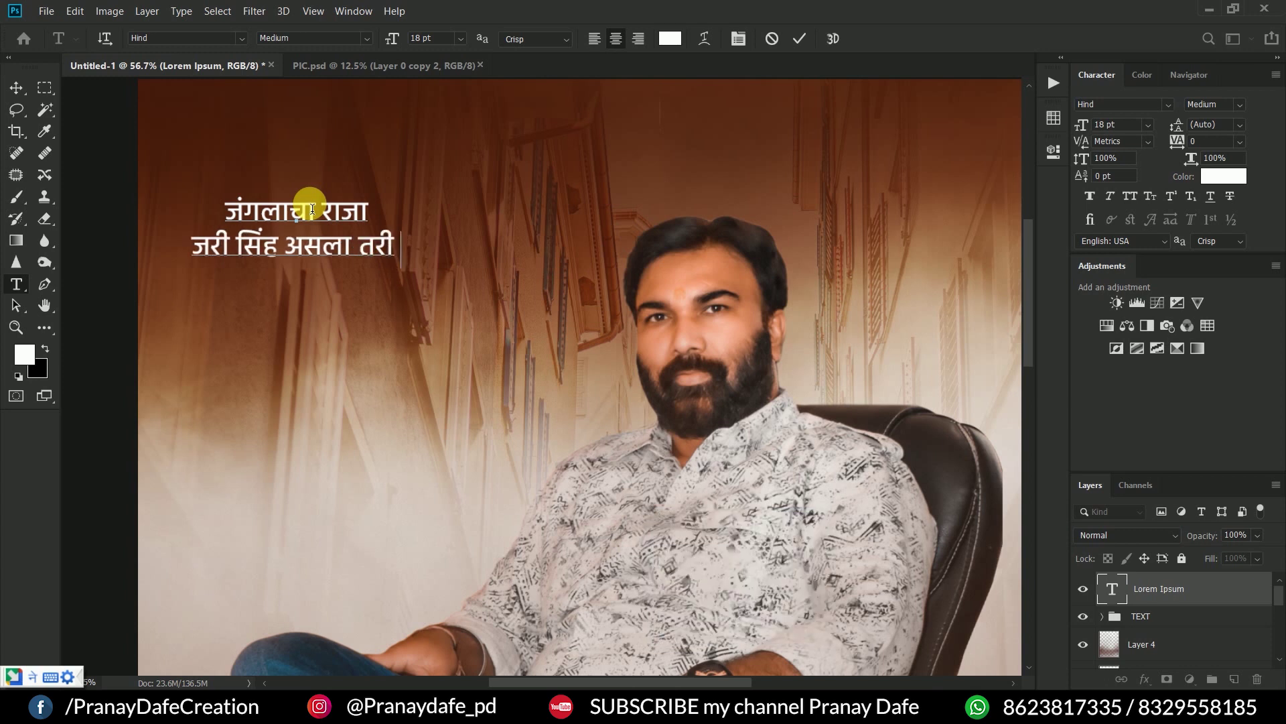
text(janglaat daraaraa )
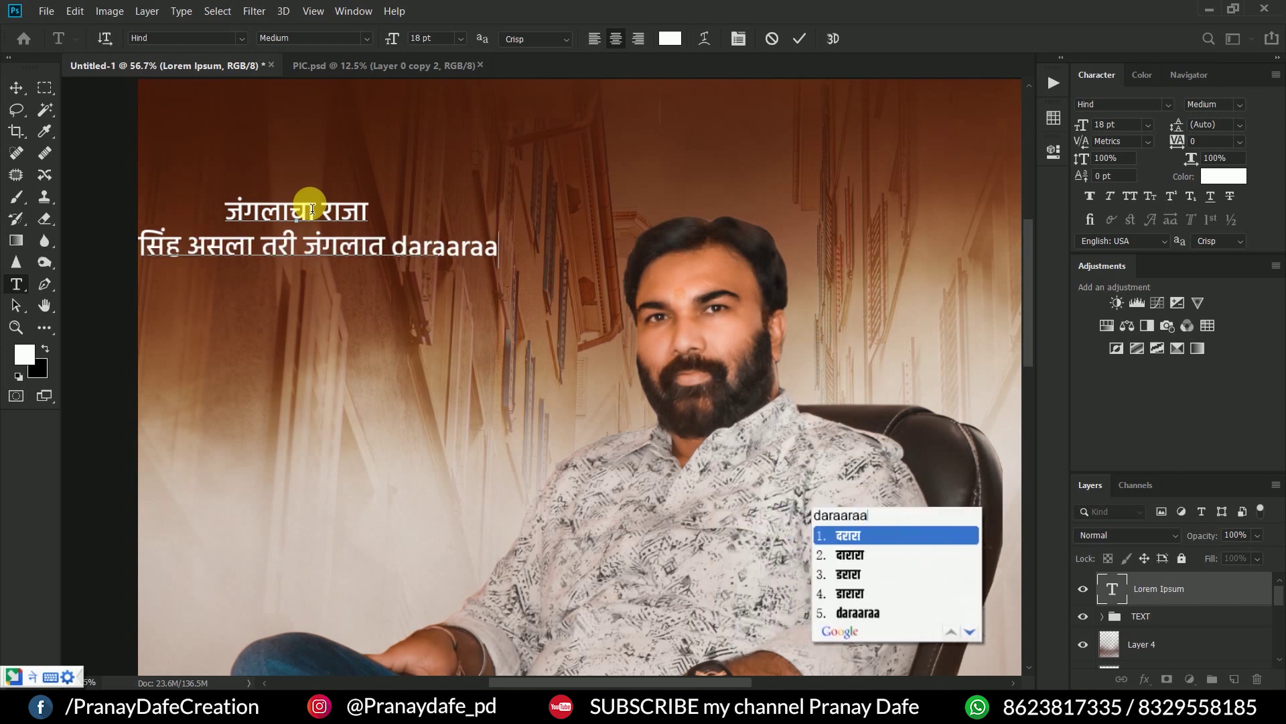
text(maatr)
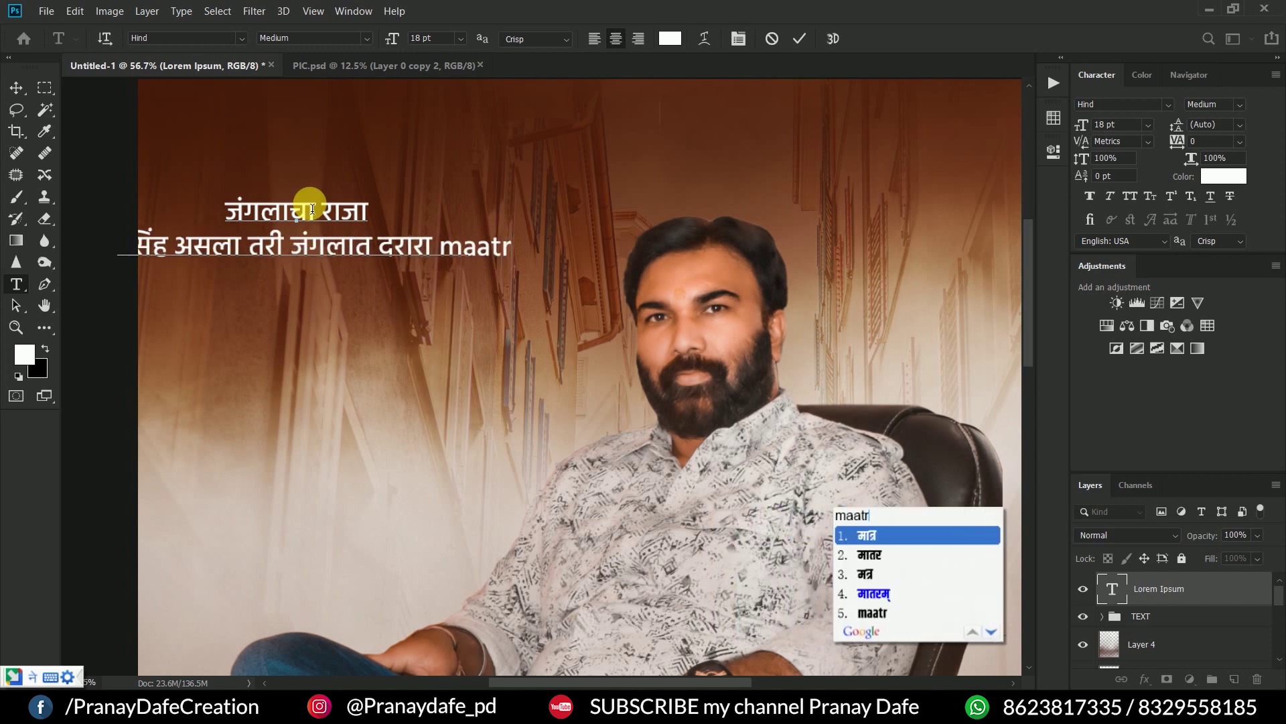
key(Return)
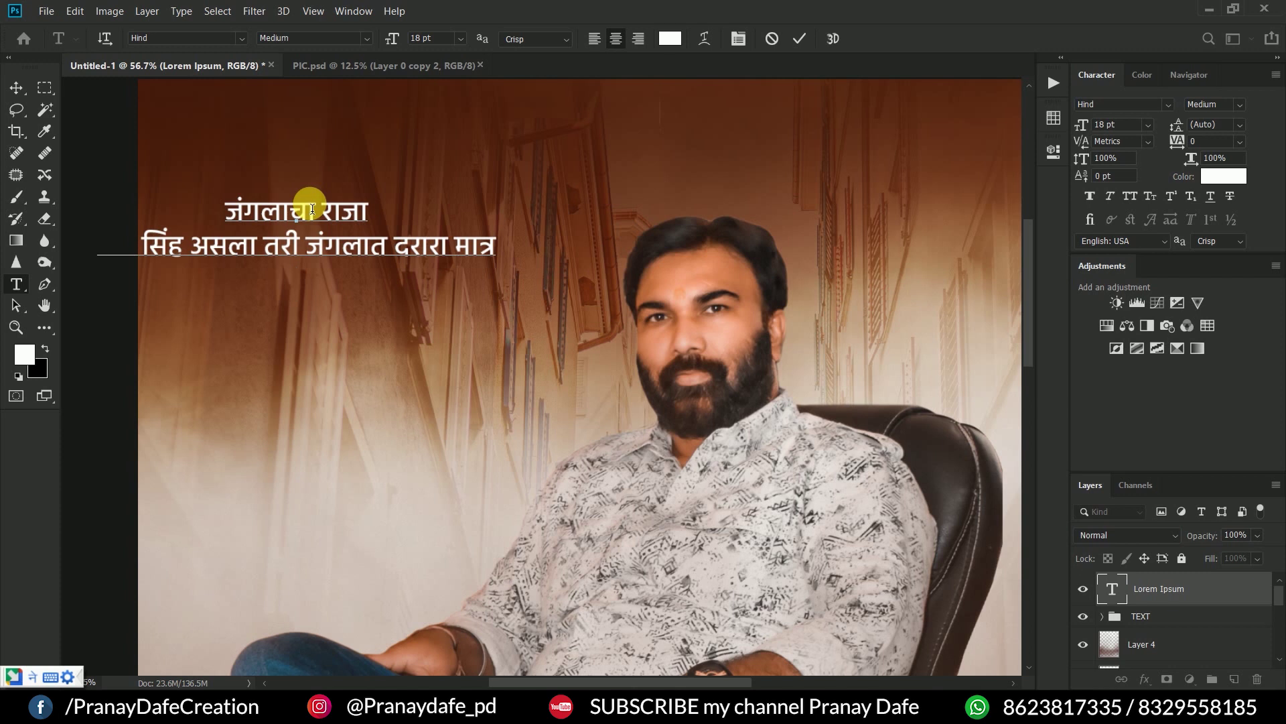
text(vaa)
text(gha)
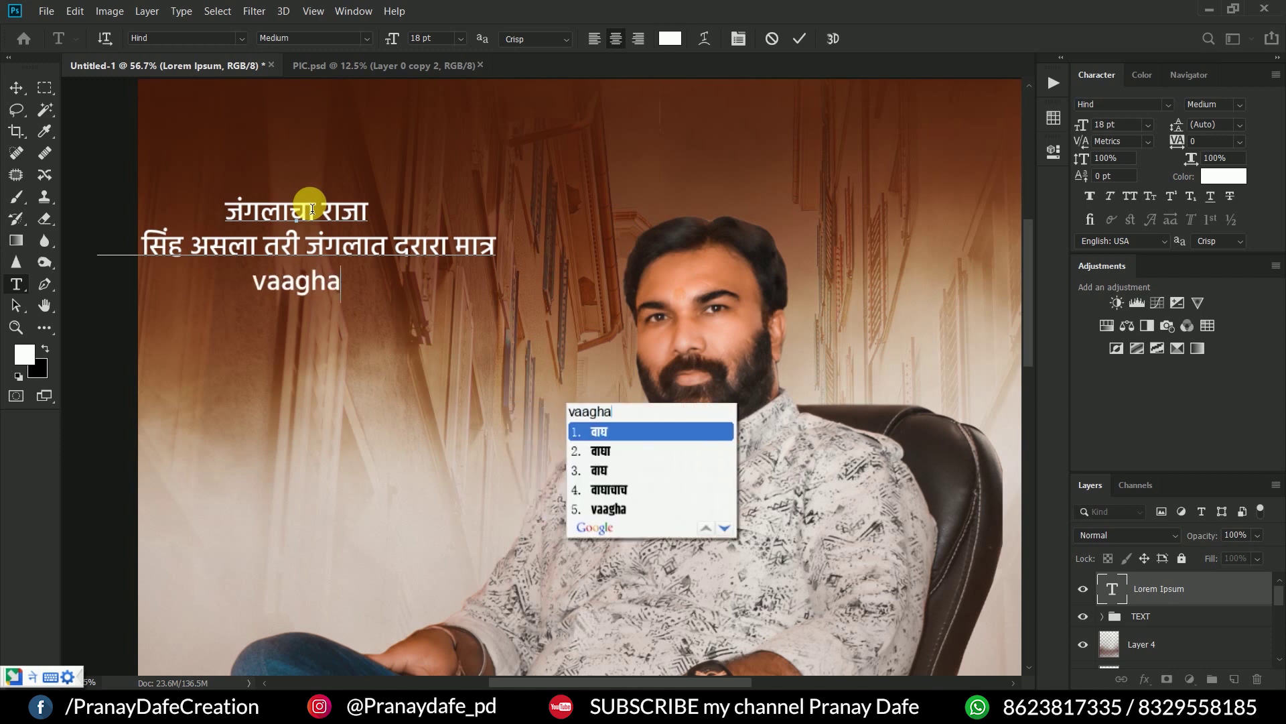
text(chach )
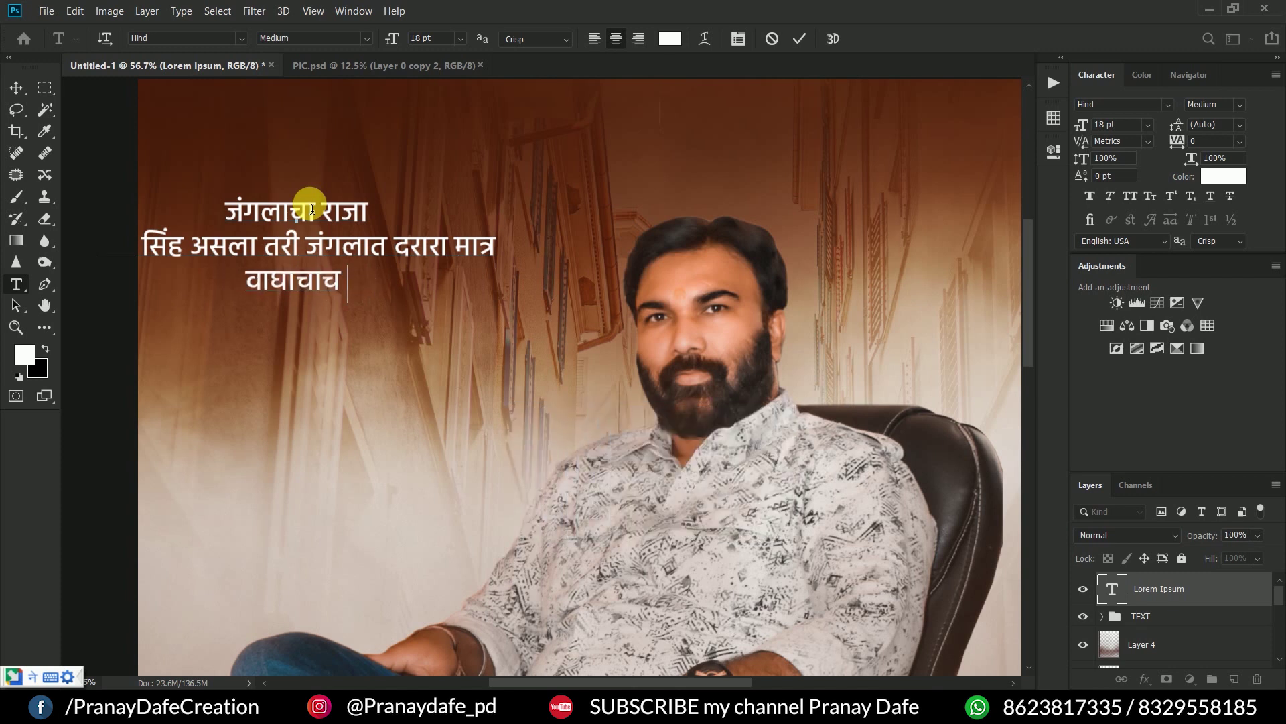
text(asto)
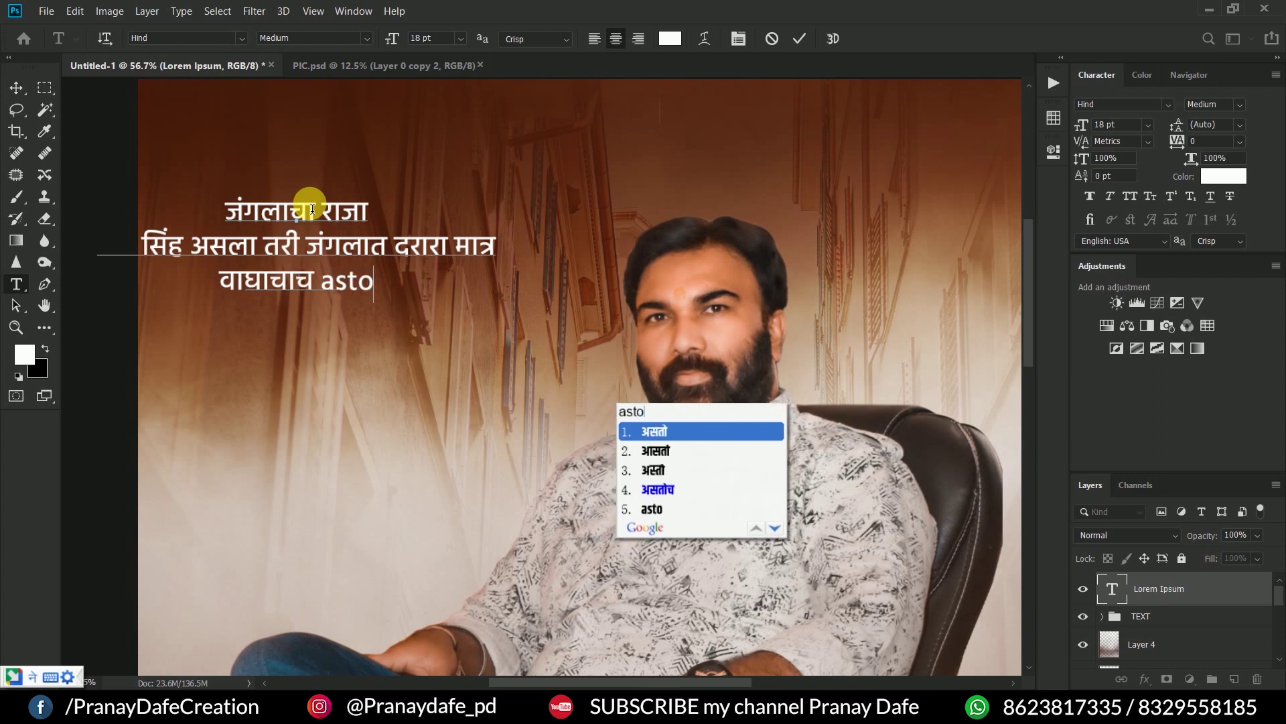
key(Return)
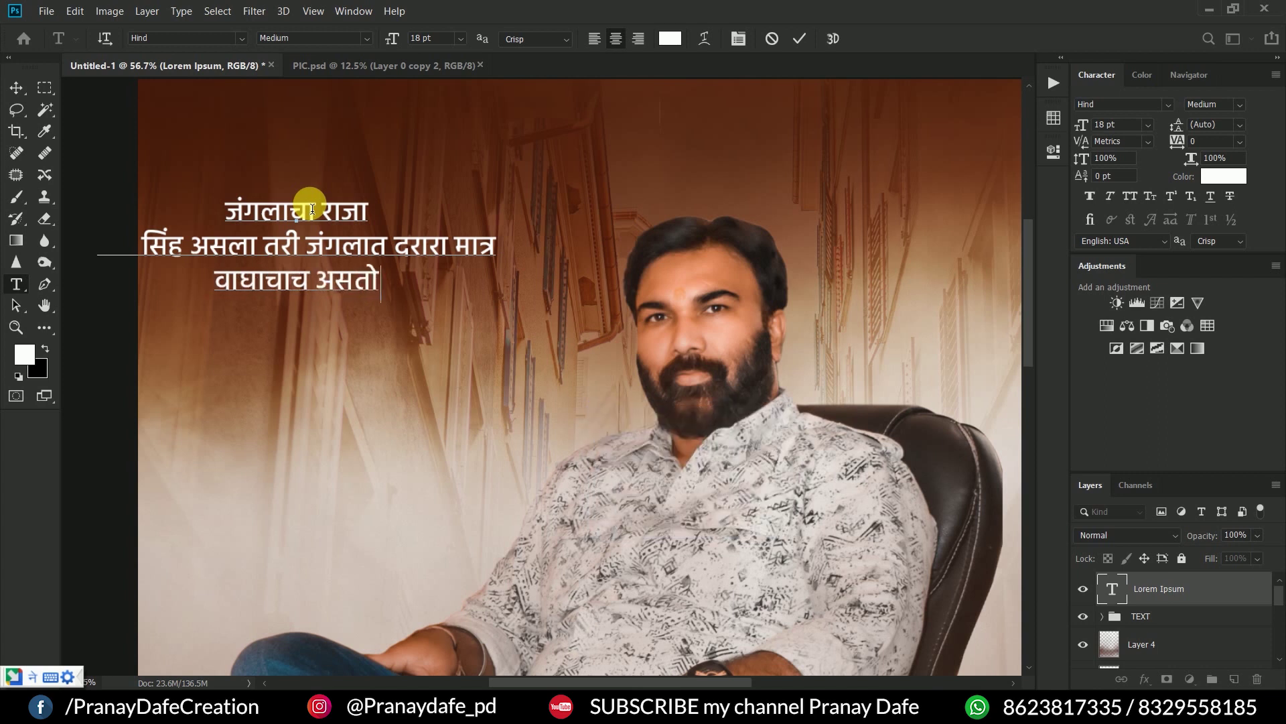
text(...!)
- Commit the quote at 18 pt and move the block up and to the right
key(ctrl+a)
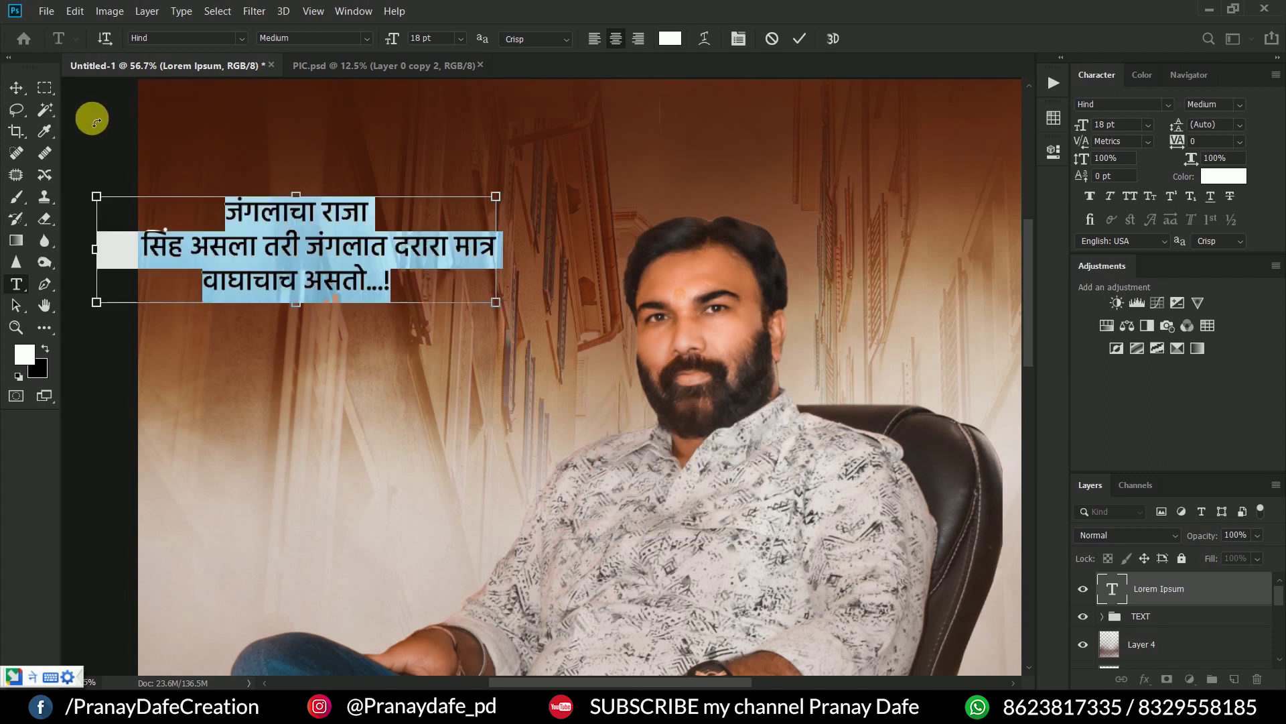
click(1148, 126)
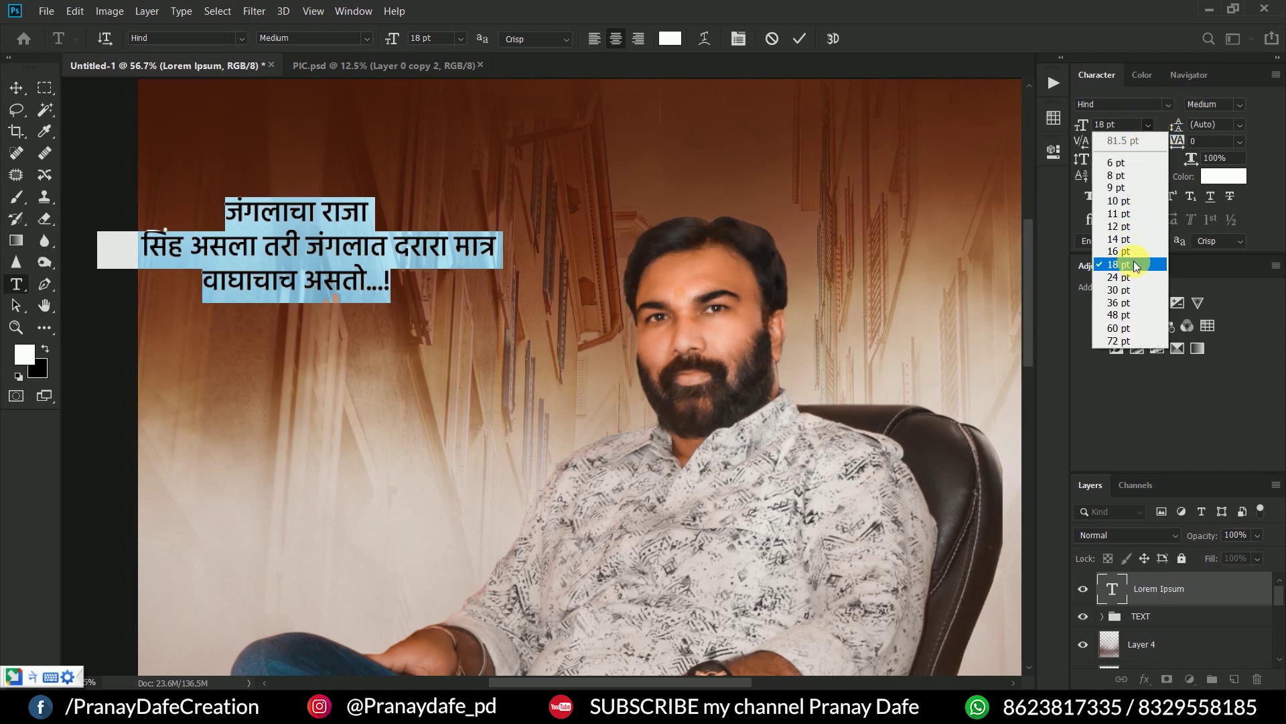
click(1115, 126)
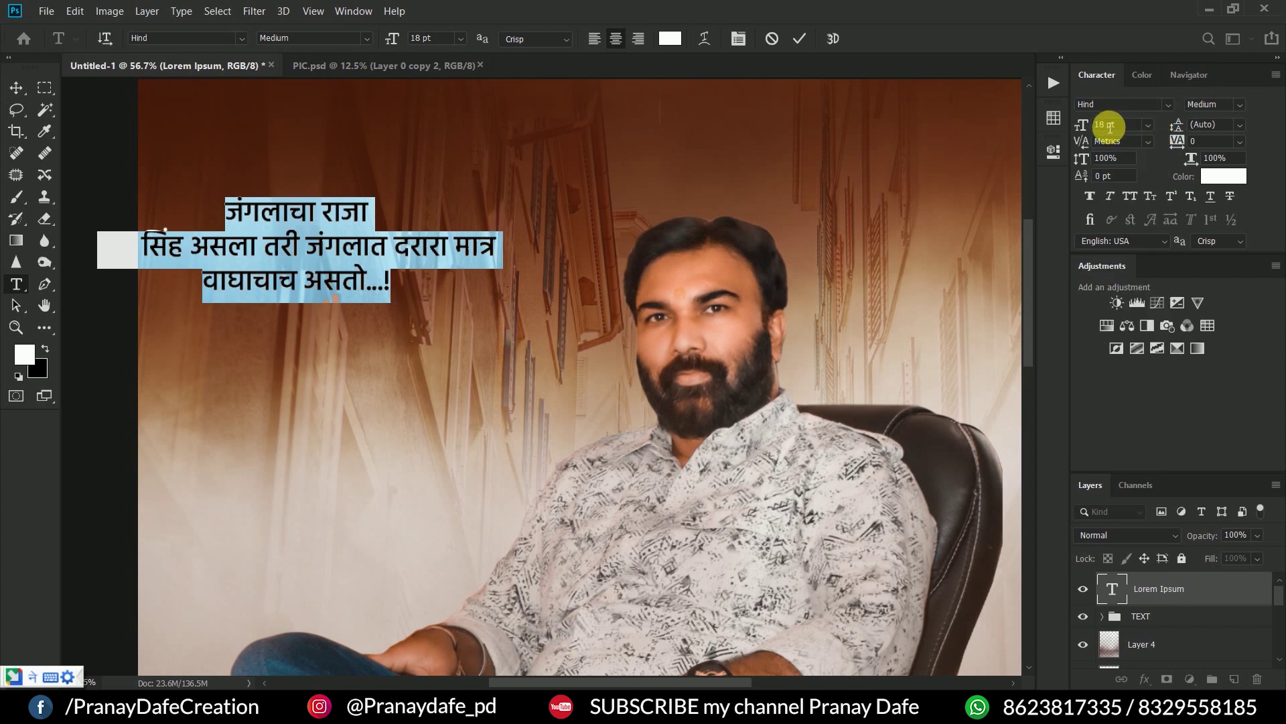
key(ctrl+Return)
key(v)
drag(324, 241, 407, 189)
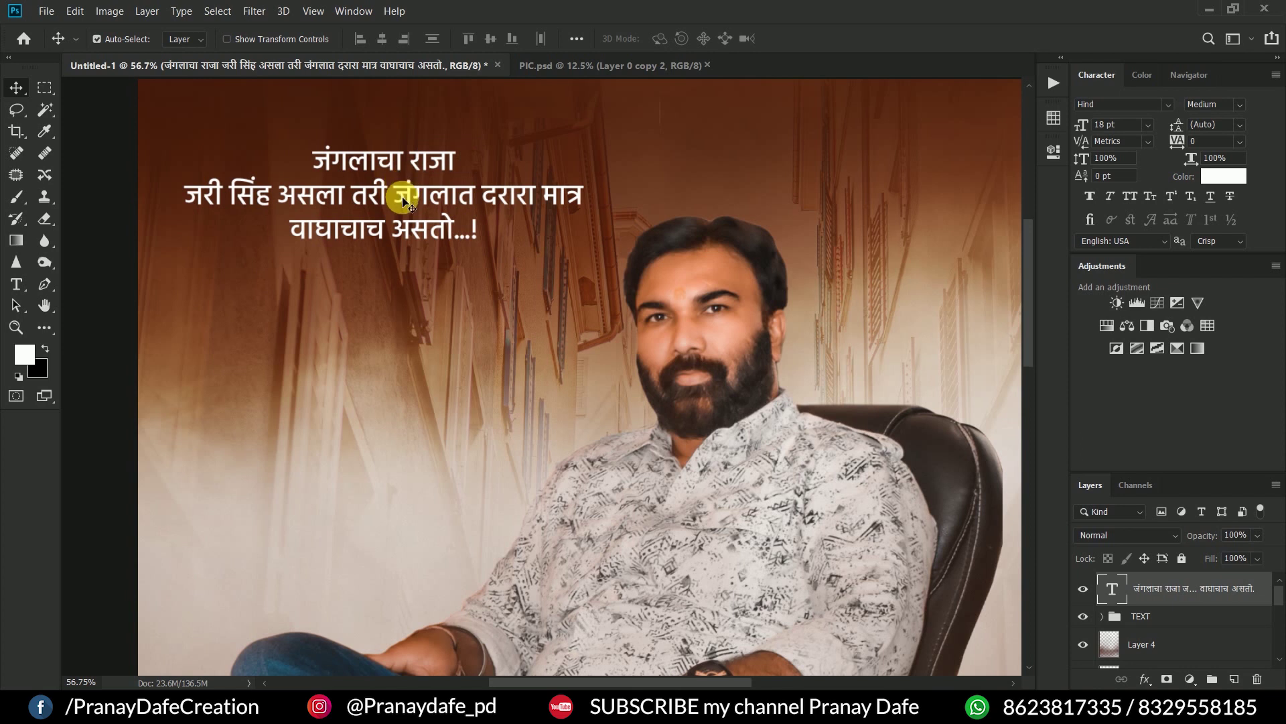
- Enlarge the word राजा in the quote to 24 pt
double_click(402, 161)
drag(410, 160, 461, 164)
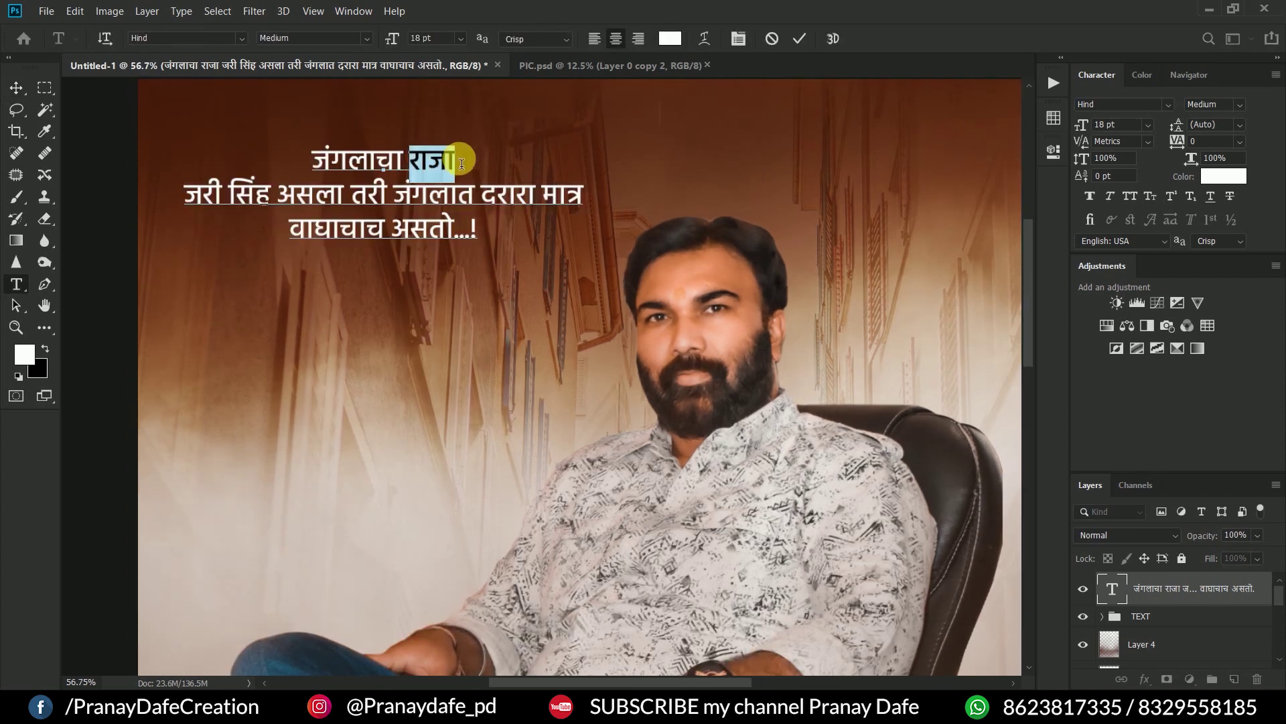
click(1150, 125)
click(1121, 291)
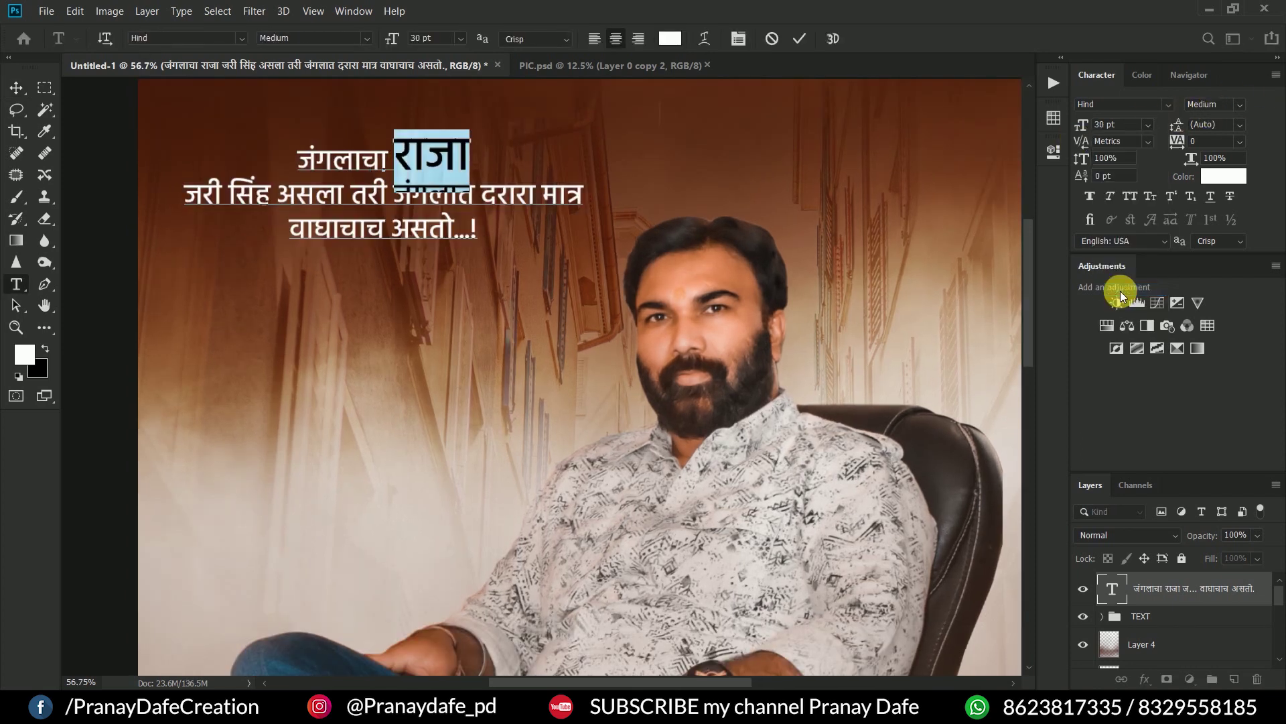
click(1147, 125)
click(1127, 279)
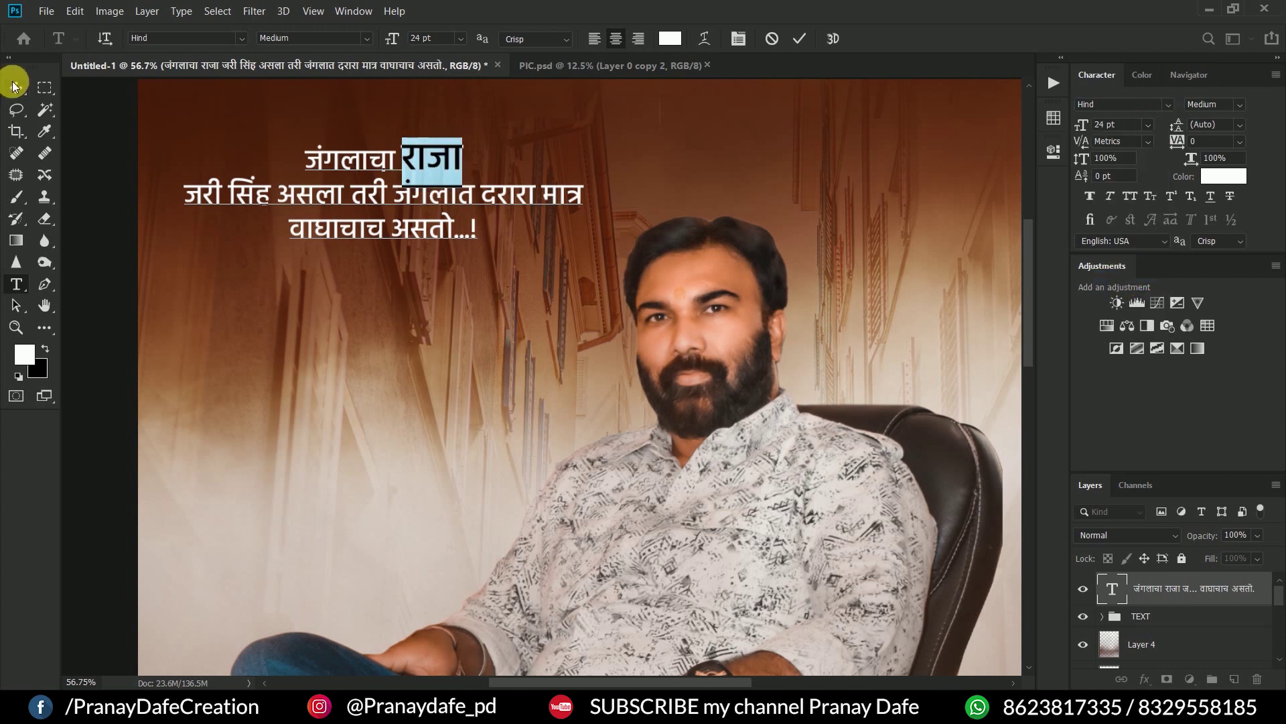
- Enlarge the word वाघाचाच to 24 pt and commit the quote text
triple_click(376, 231)
drag(389, 245, 268, 234)
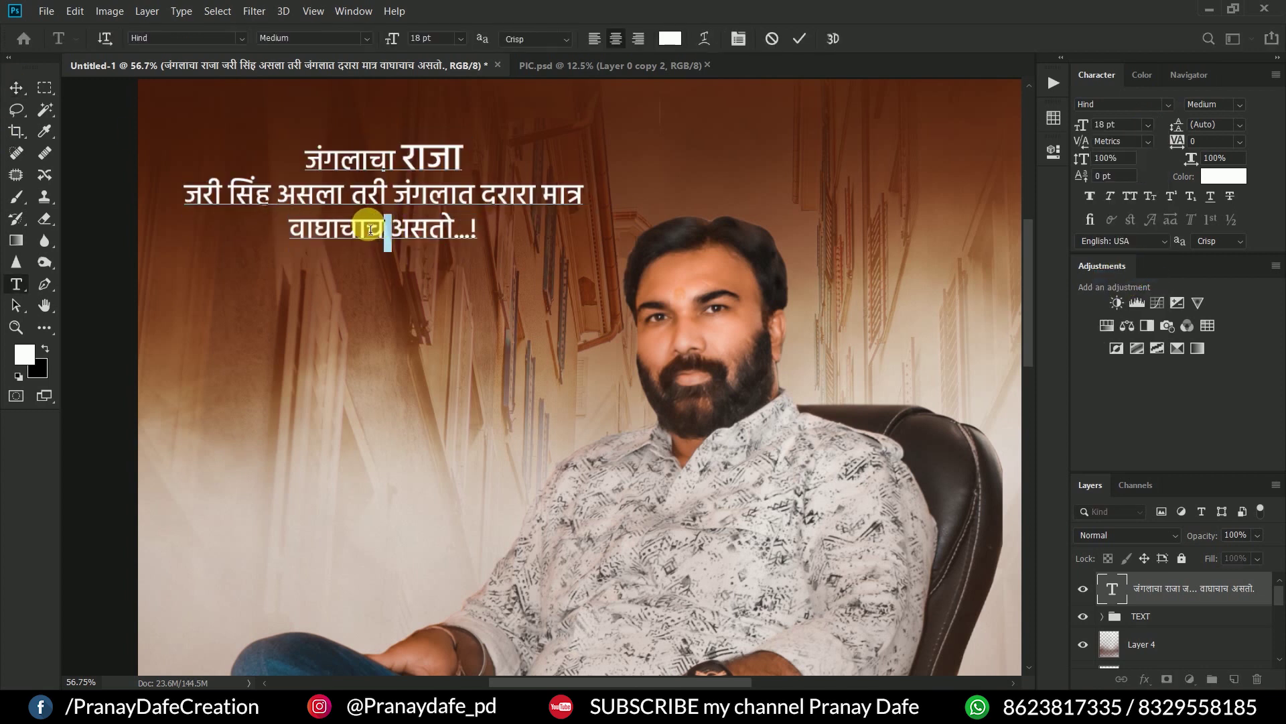
click(1148, 125)
click(1133, 278)
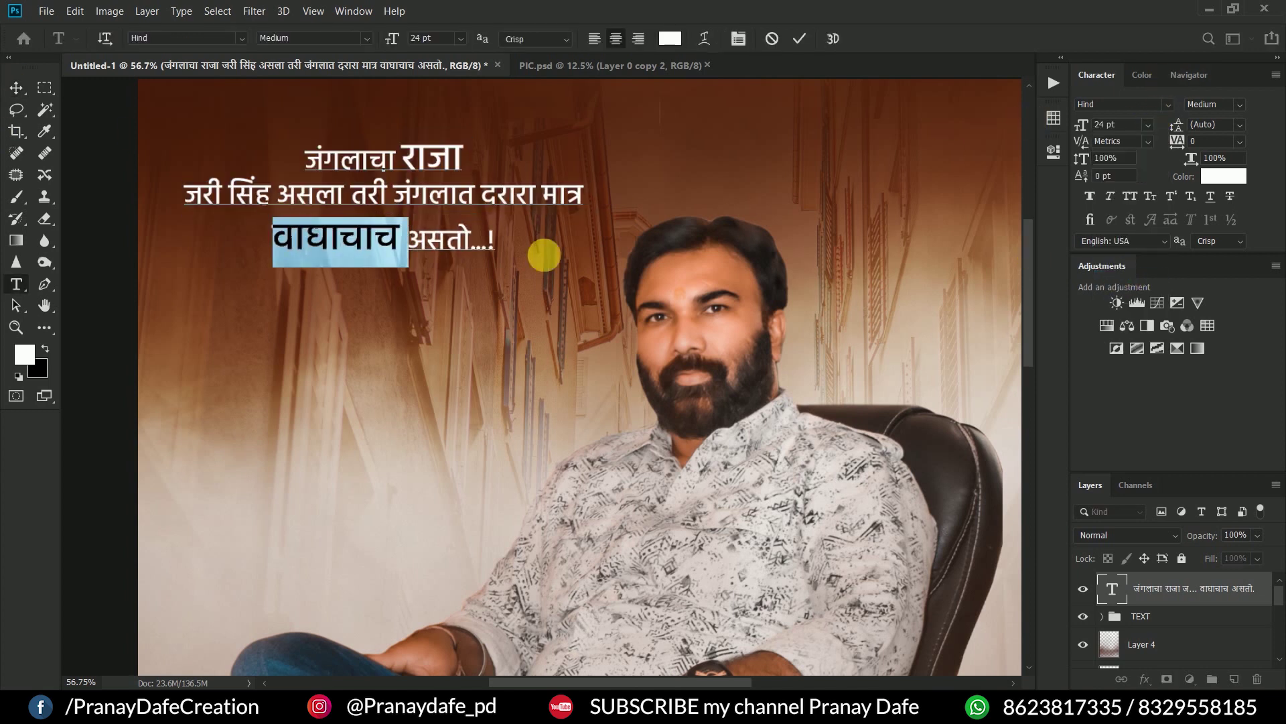
click(423, 201)
key(ctrl+a)
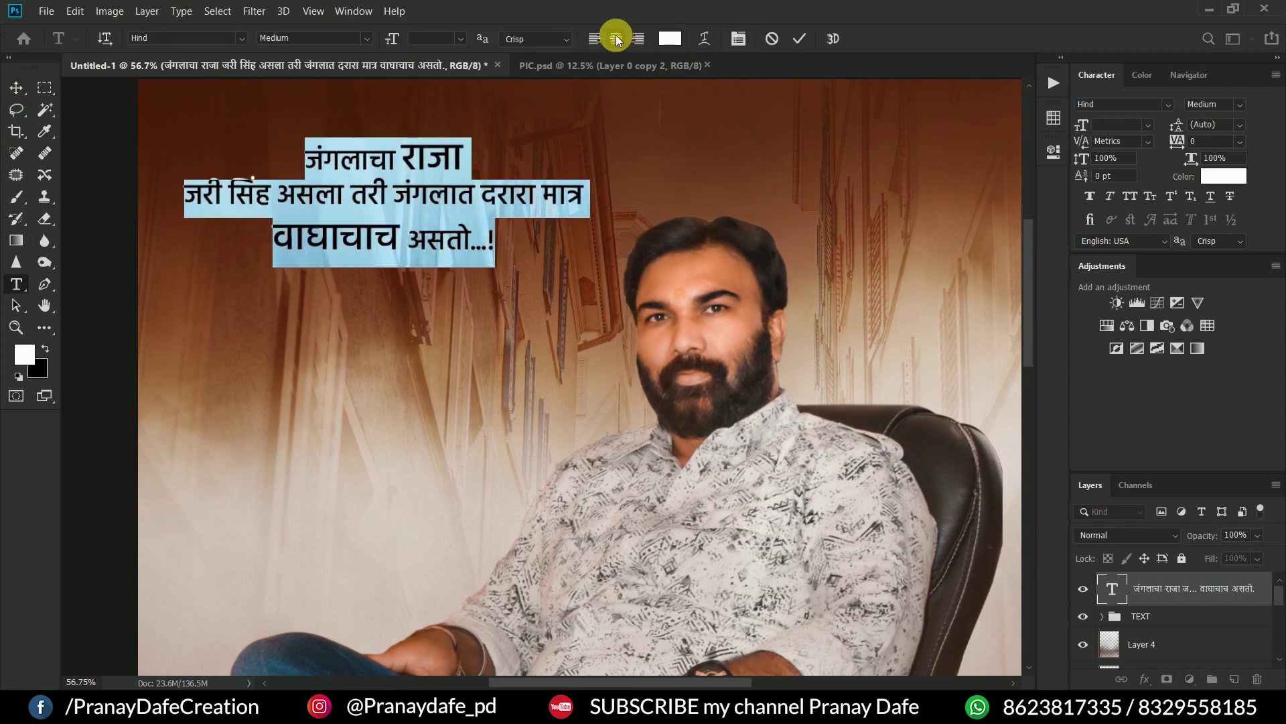
click(16, 87)
- Scale the quote block slightly smaller and shift it right and down
scroll(469, 210, down, 2)
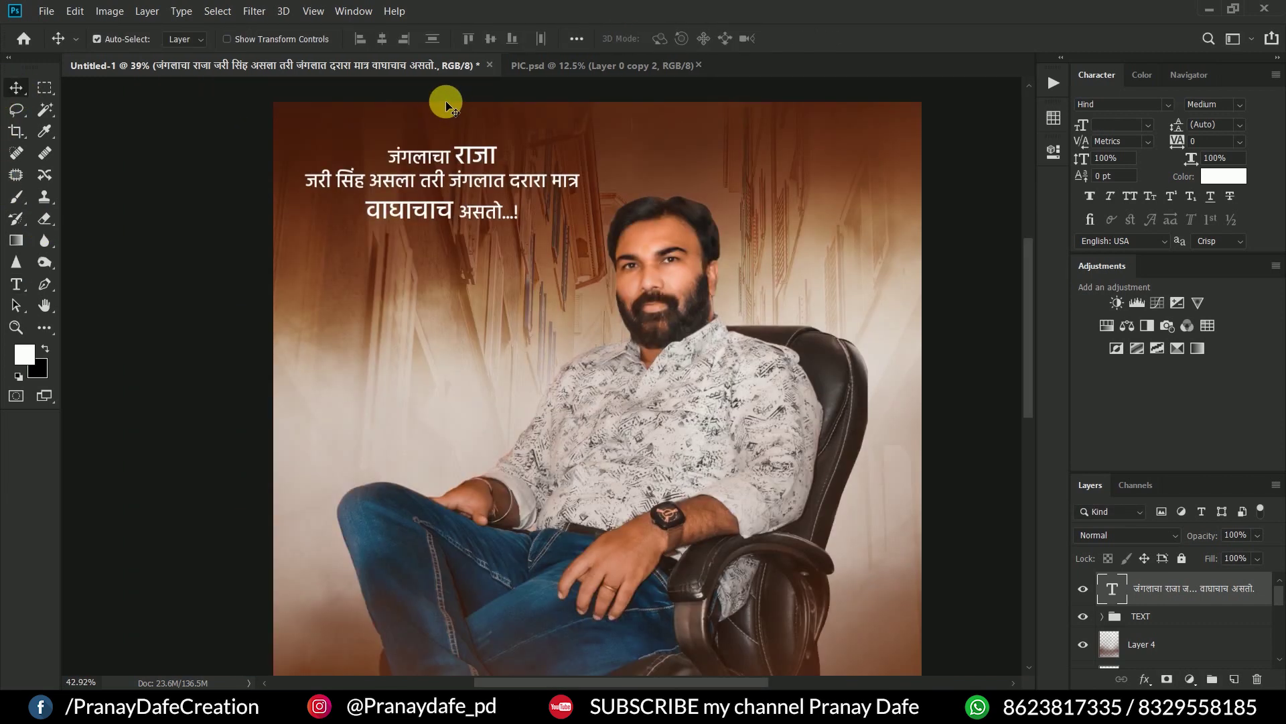
scroll(446, 106, up, 3)
double_click(530, 255)
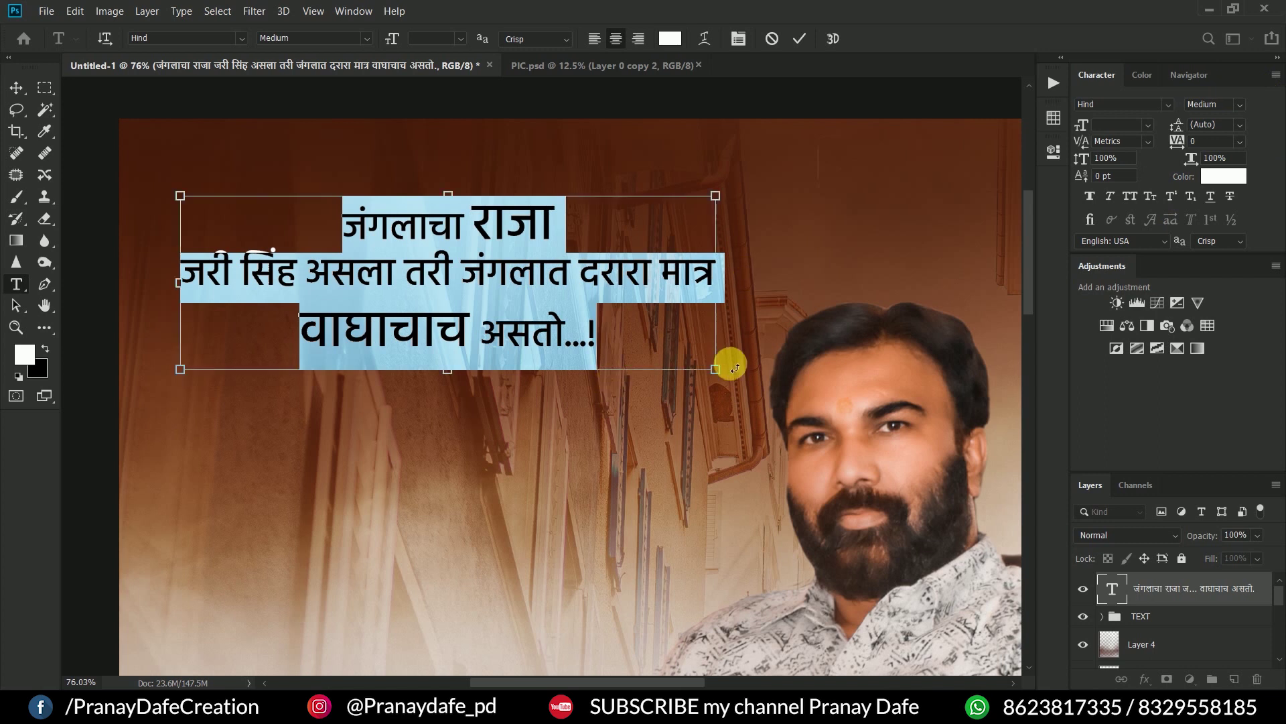
drag(723, 365, 637, 325)
drag(431, 252, 458, 286)
click(414, 342)
- Colour the word वाघाचाच orange (ffa800) and commit the text
drag(454, 343, 309, 343)
click(24, 355)
click(1035, 593)
drag(996, 493, 1019, 399)
click(1038, 587)
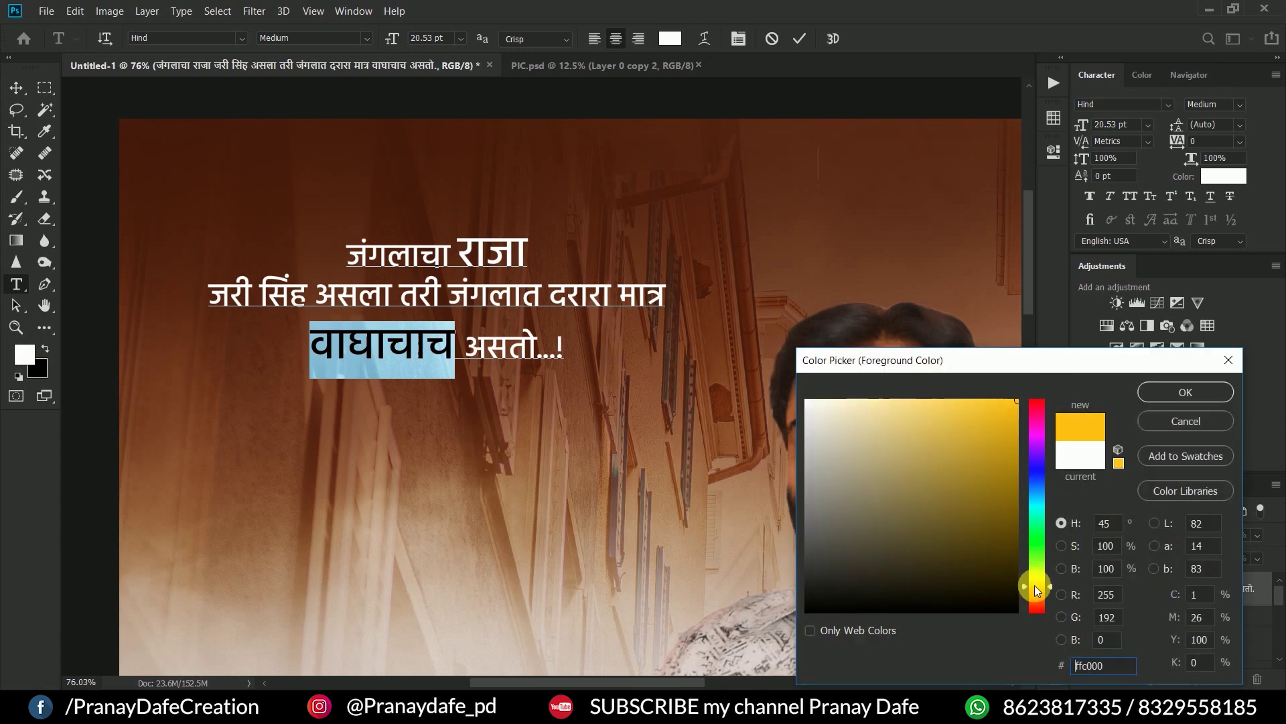
click(1179, 391)
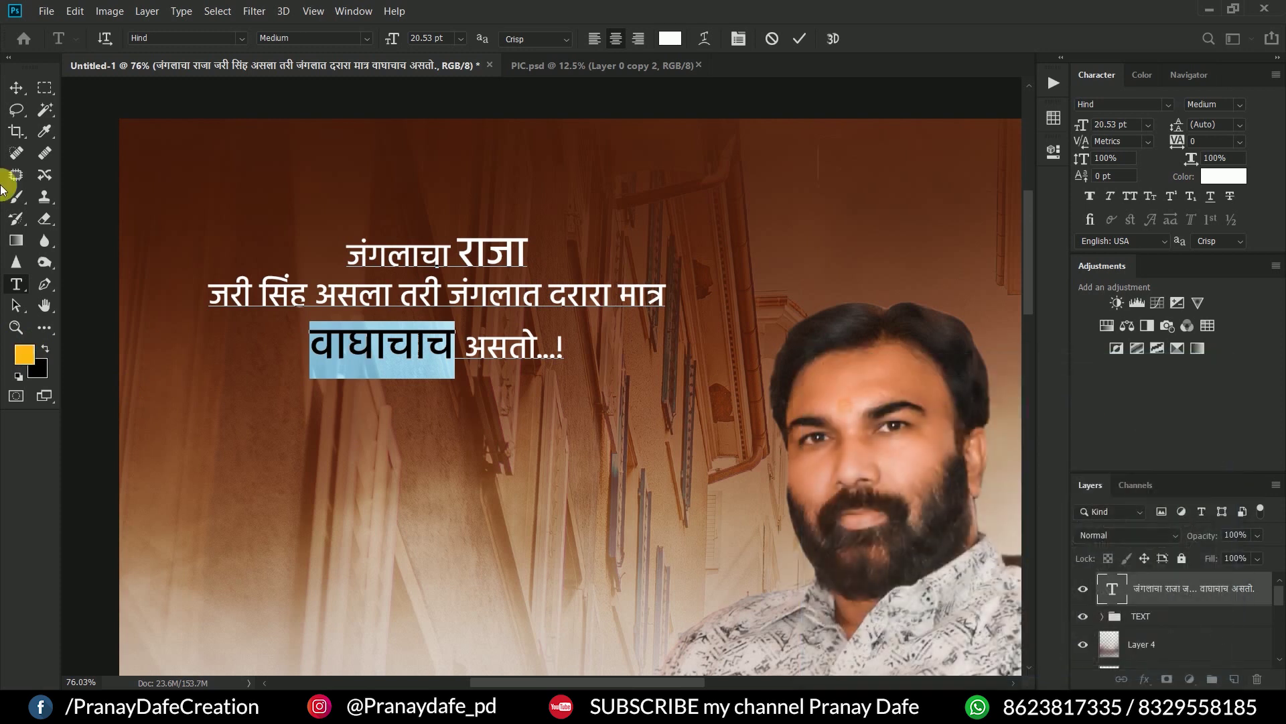
click(16, 87)
- Scroll over the poster to check the recoloured quote, then bring up the shape tools
scroll(480, 333, down, 5)
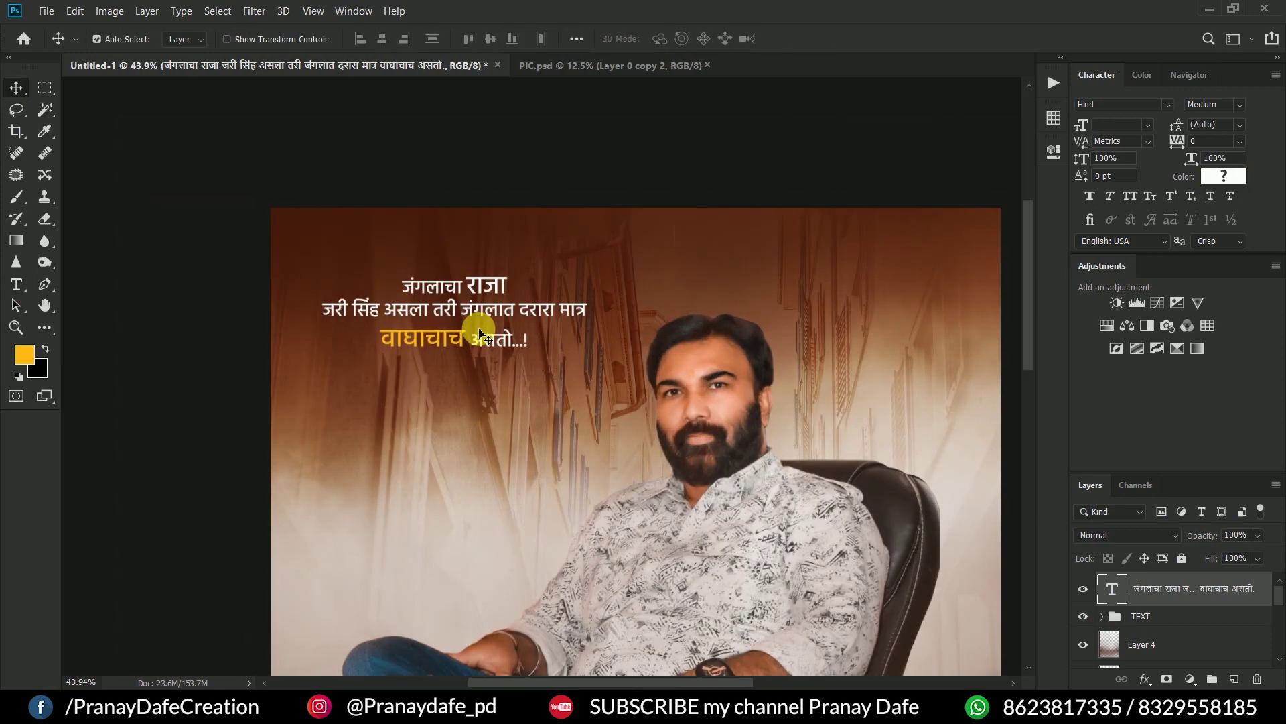
scroll(480, 333, down, 3)
scroll(429, 153, up, 3)
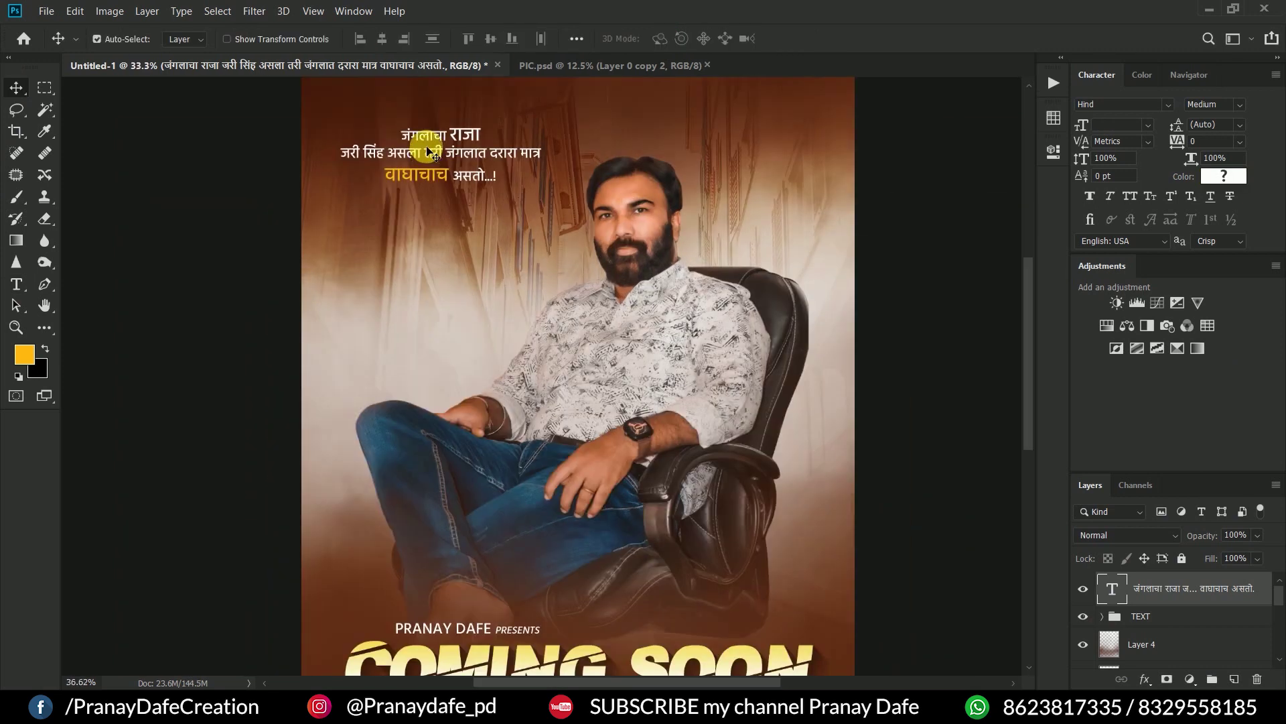
scroll(429, 153, up, 3)
scroll(437, 321, down, 1)
scroll(496, 287, up, 1)
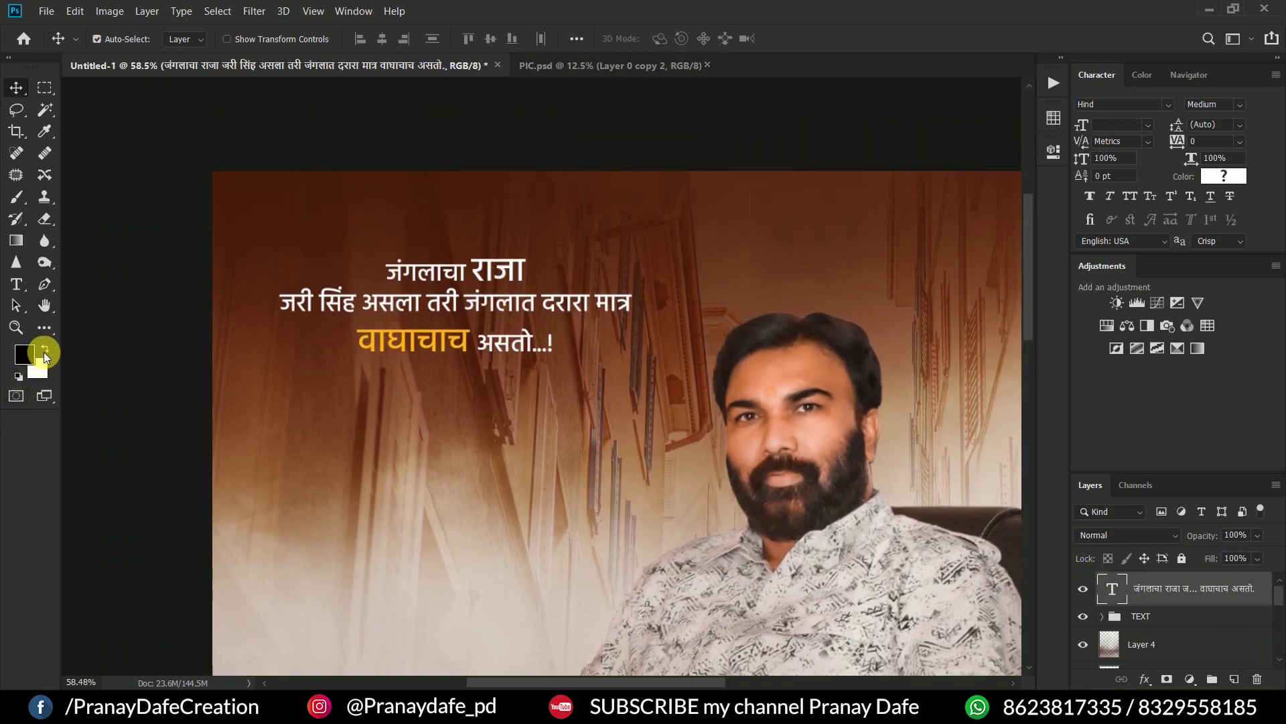
right_click(40, 333)
- Draw a rectangle around the quote with a white 8 px outline
click(136, 574)
mouse_move(270, 232)
mouse_down()
mouse_move(663, 396)
mouse_move(657, 384)
mouse_up()
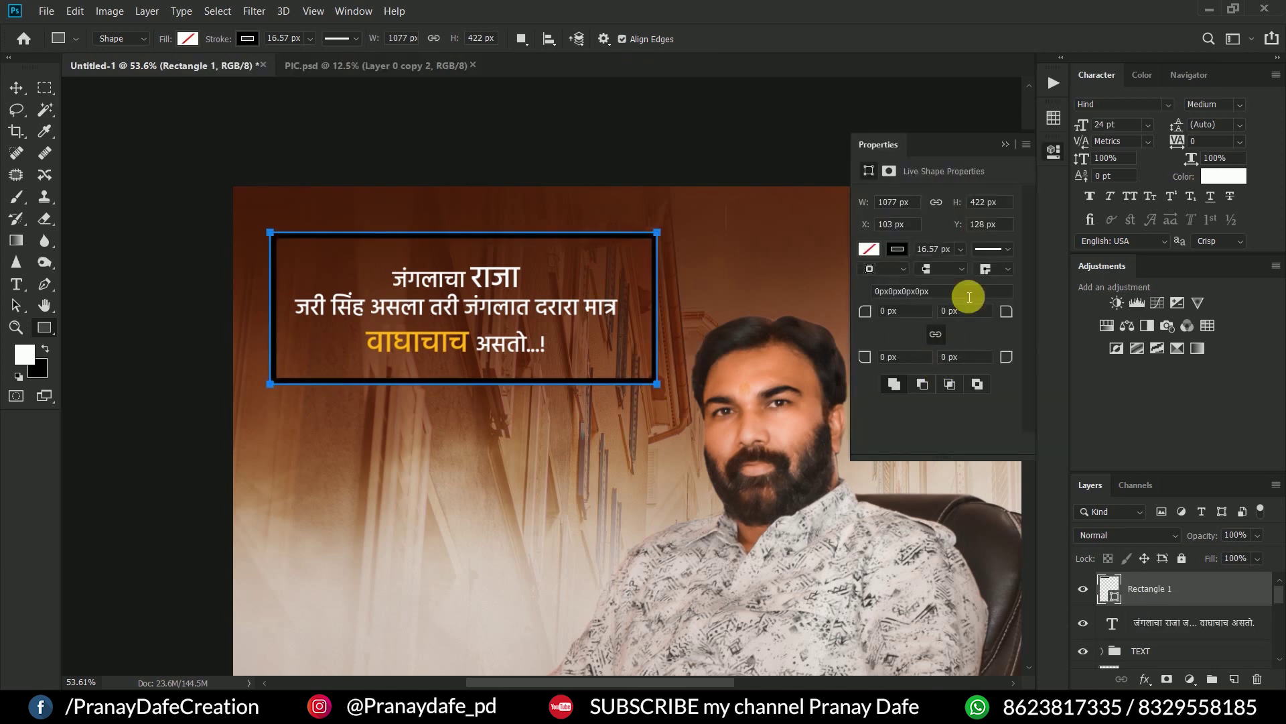
drag(961, 271, 959, 271)
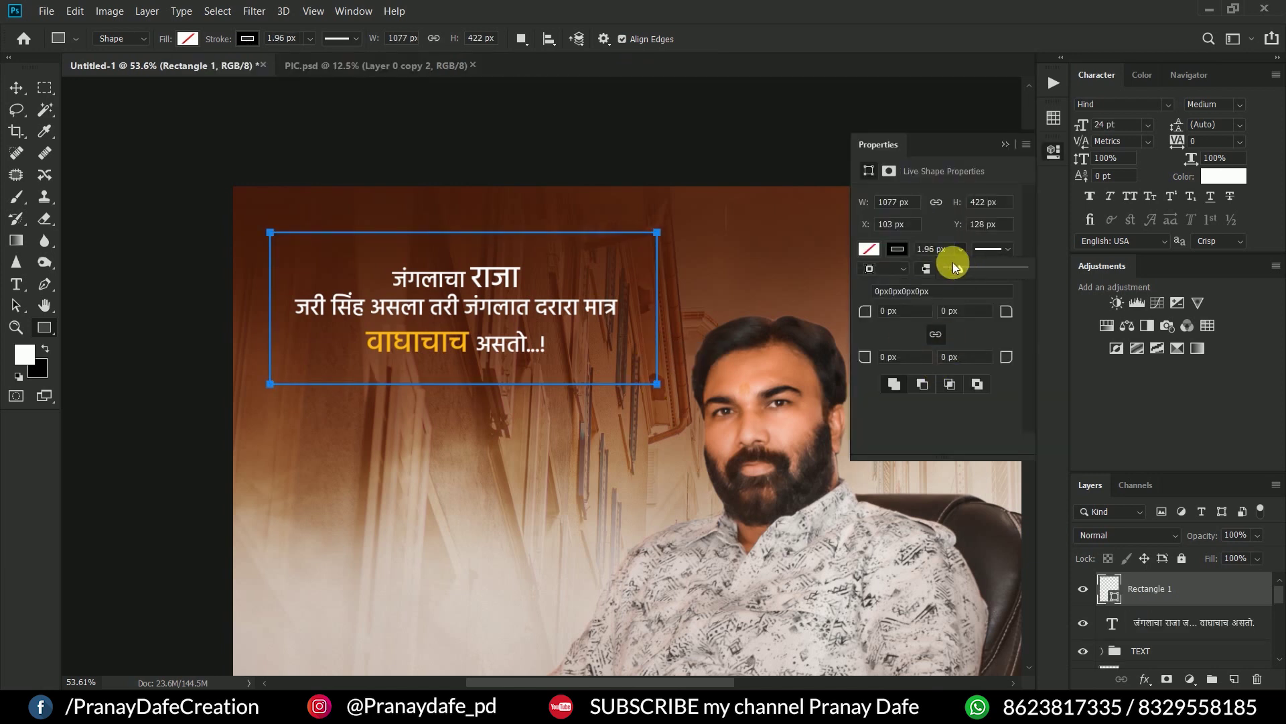
double_click(932, 249)
text(1)
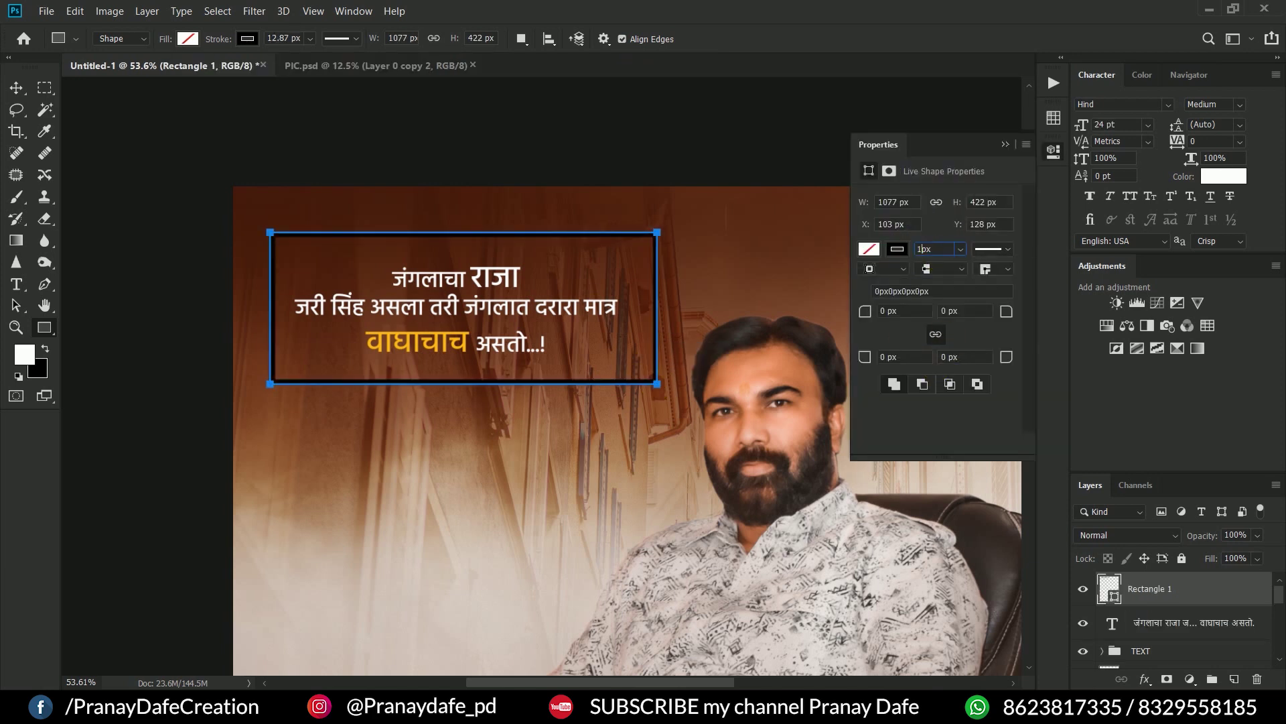
click(916, 249)
text(9)
click(869, 248)
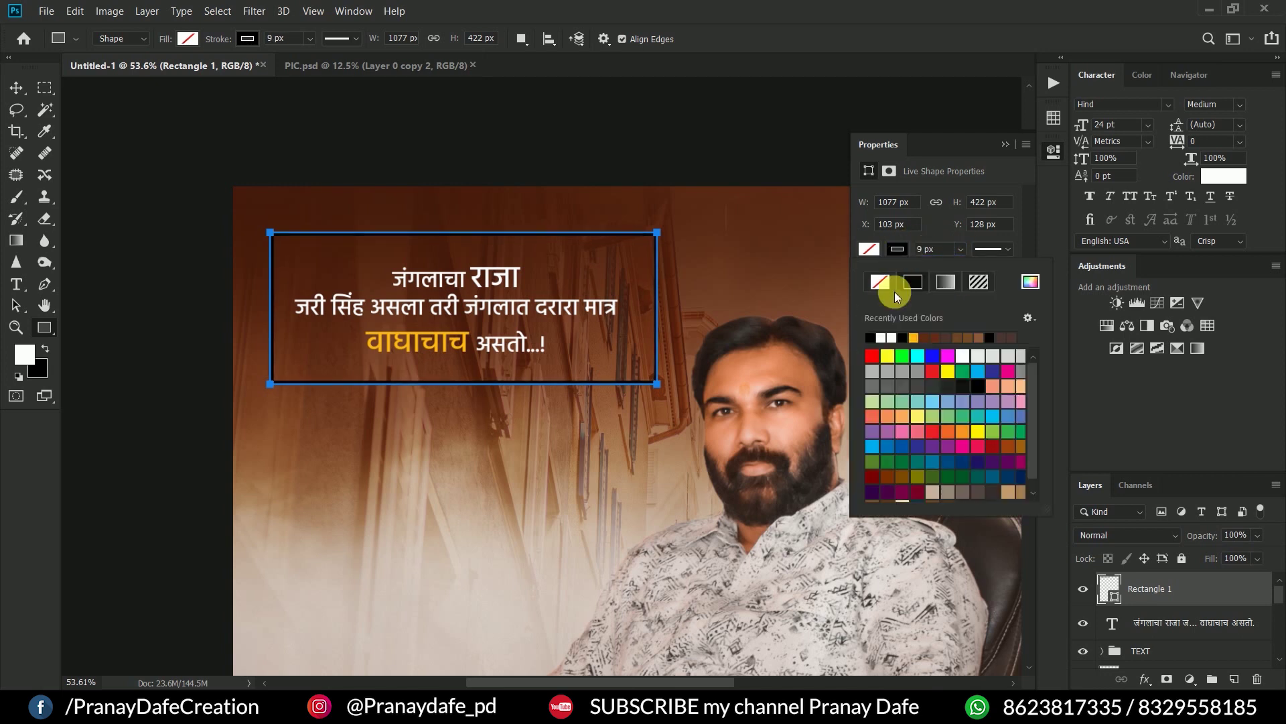
click(871, 337)
double_click(925, 249)
text(8)
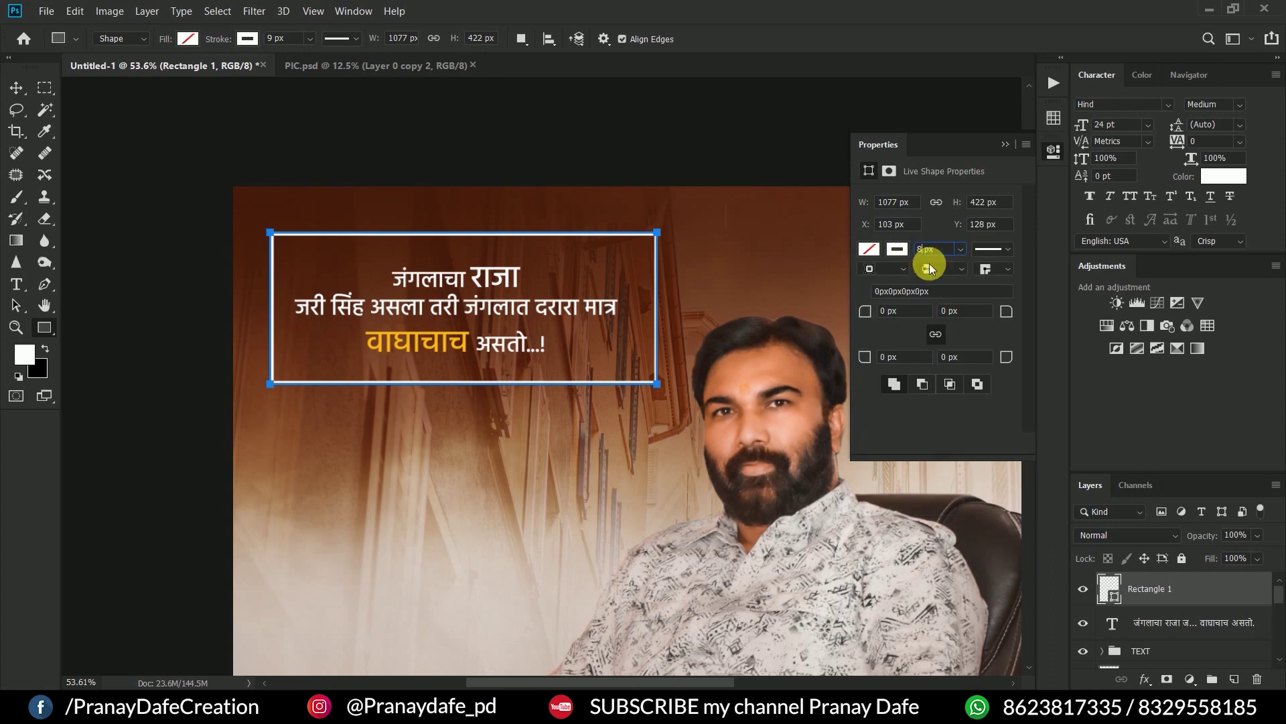
key(Return)
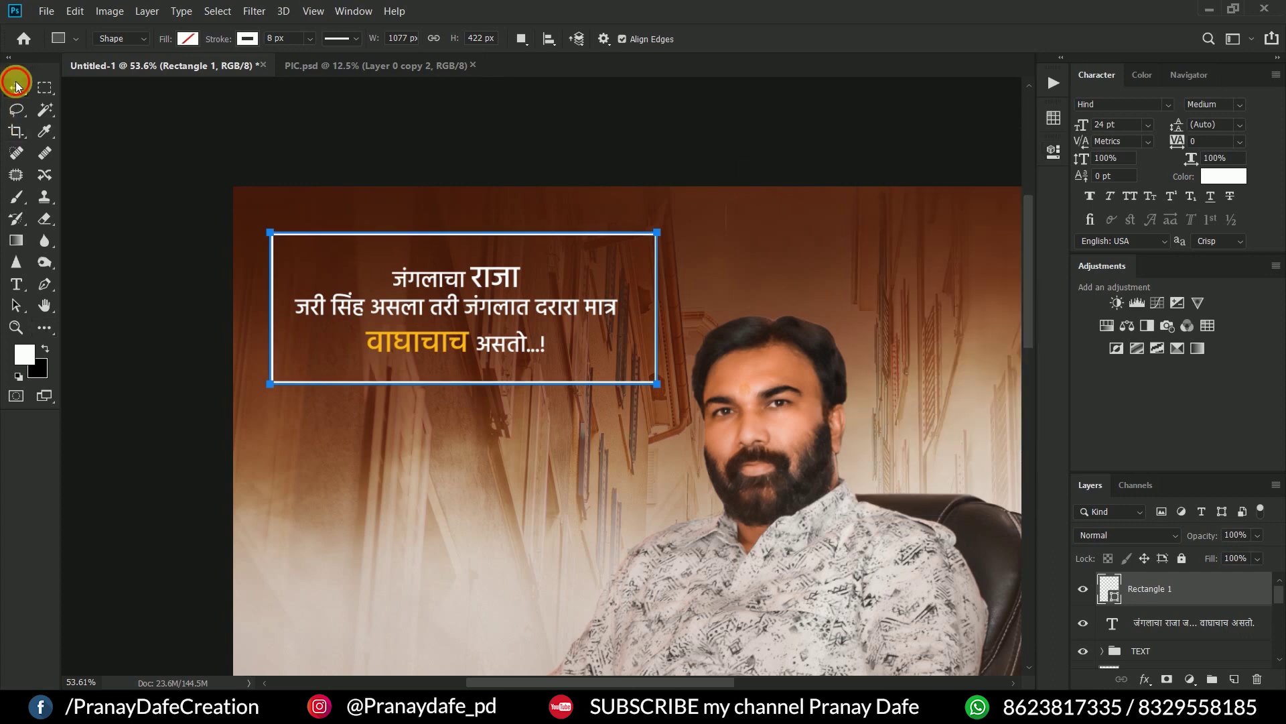
- Resize the rectangle frame and move it up to fit around the quote
click(17, 85)
scroll(489, 279, down, 3)
scroll(502, 347, up, 5)
key(ctrl+t)
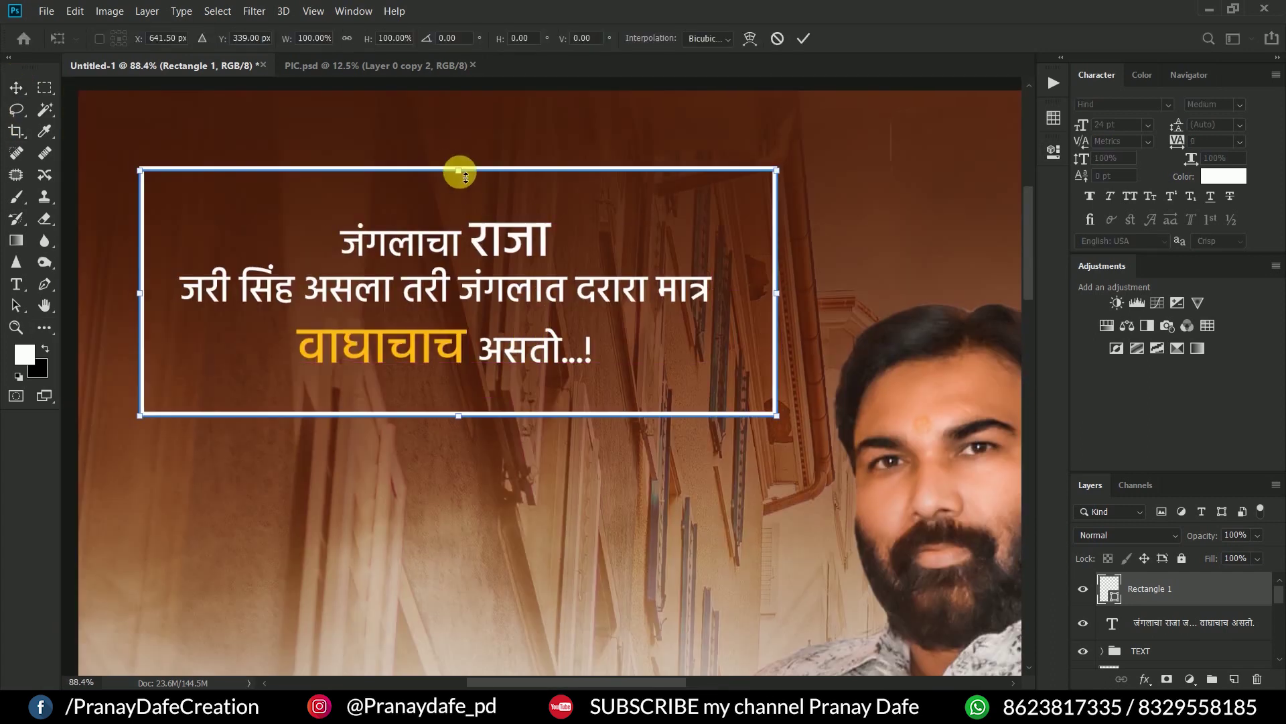
drag(466, 178, 462, 182)
mouse_move(479, 271)
mouse_down()
mouse_move(479, 253)
mouse_move(473, 264)
mouse_up()
key(Return)
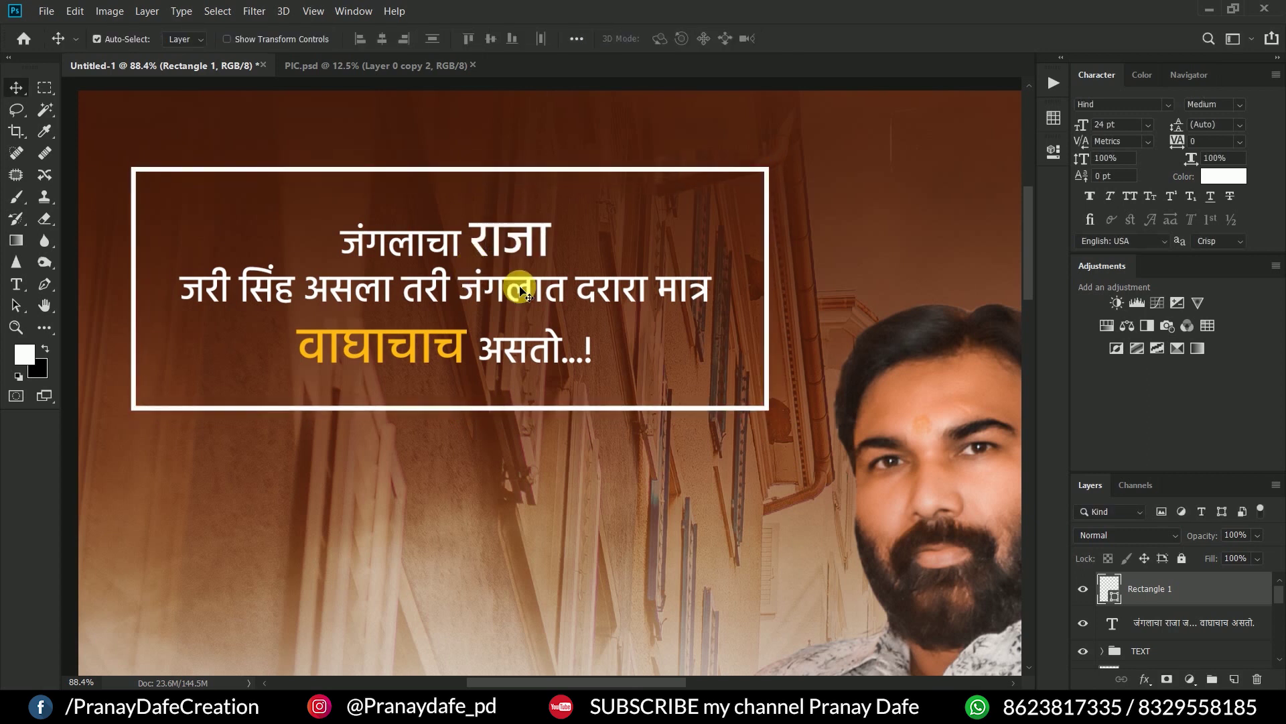
- Rasterize the frame and erase the middle of its top and bottom edges
key(e)
right_click(1152, 588)
click(1049, 246)
key(bracketright)
key(bracketright)
drag(454, 264, 466, 421)
scroll(466, 420, down, 3)
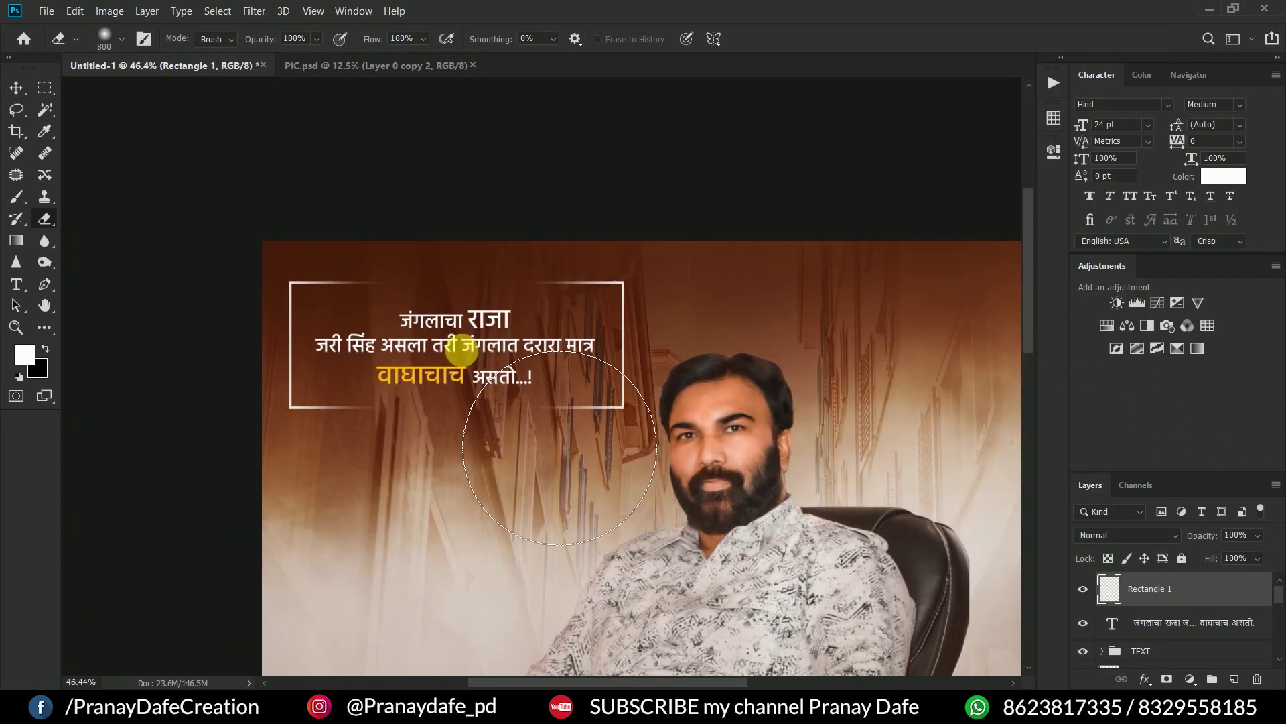
scroll(455, 449, up, 2)
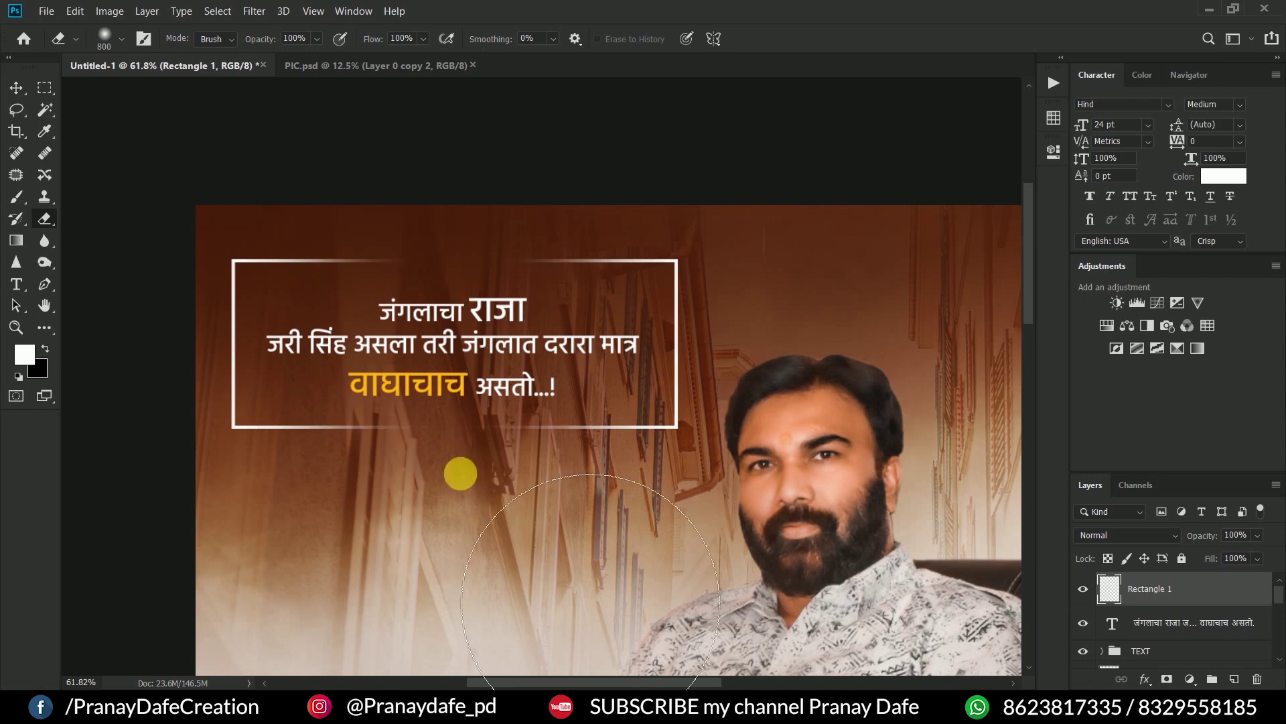
- Narrow and shorten the frame slightly, then select it together with the quote text
key(ctrl+t)
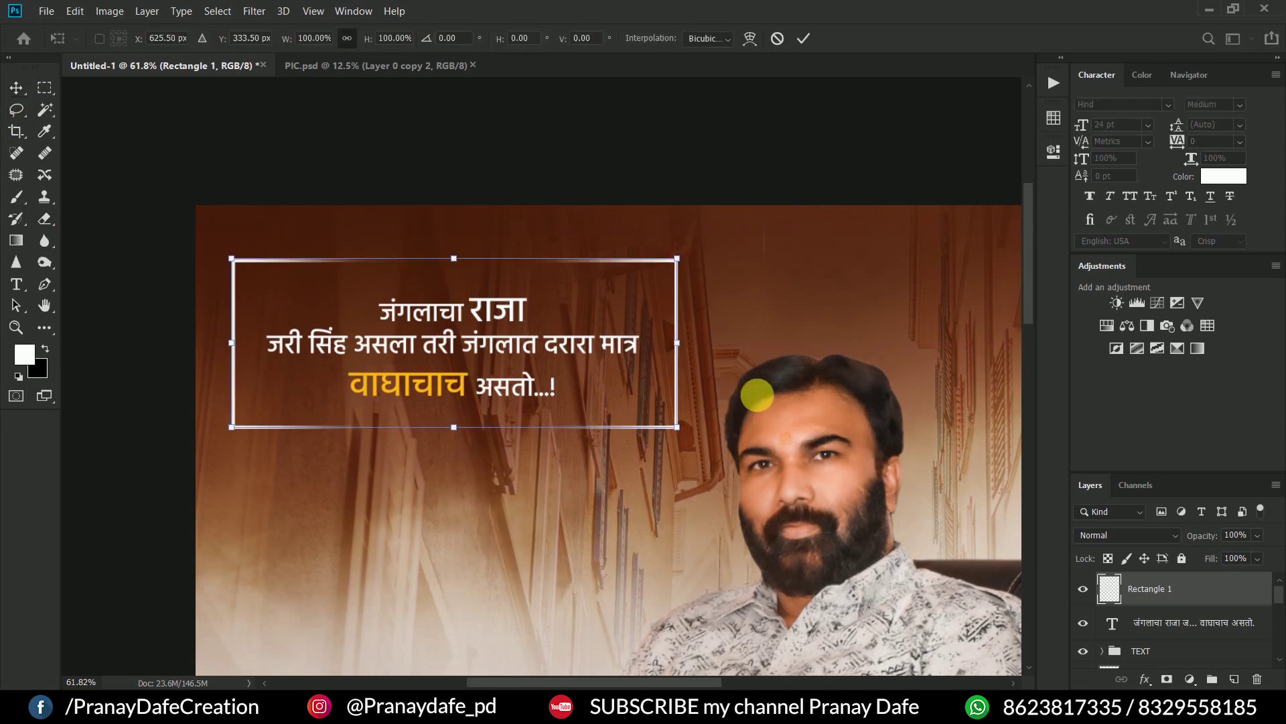
drag(687, 346, 685, 346)
drag(454, 258, 460, 267)
key(Return)
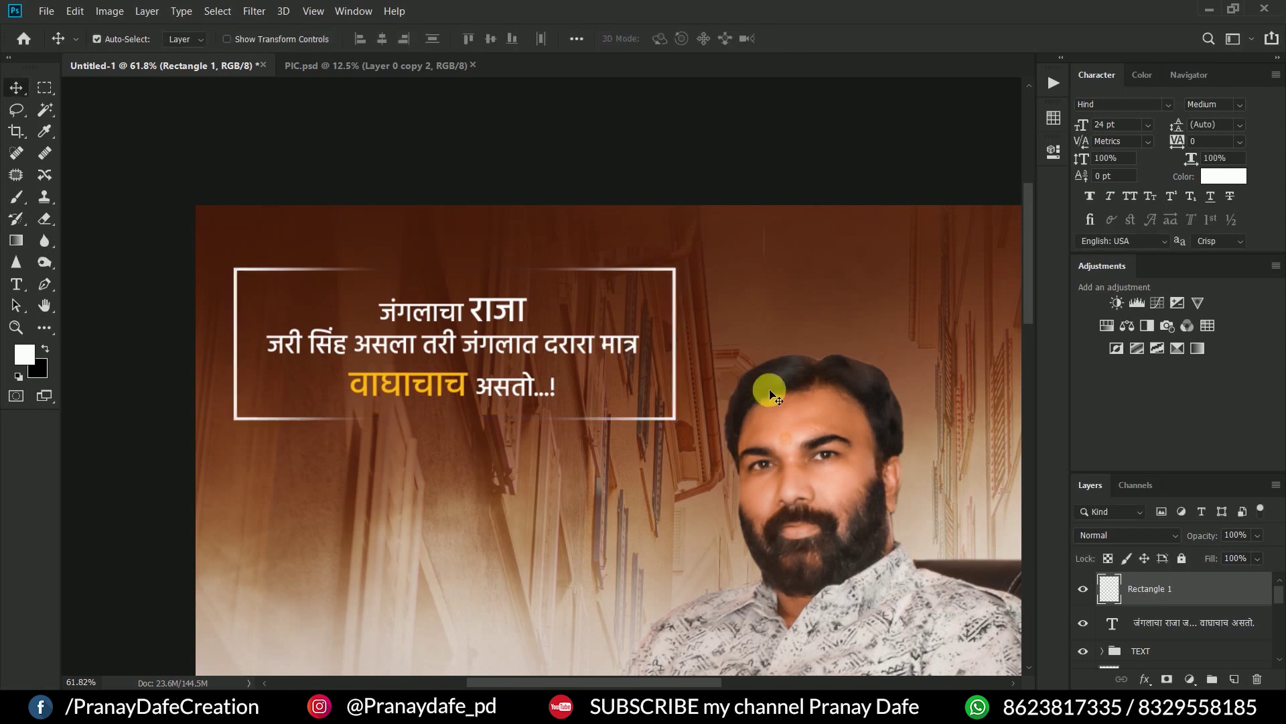
key(ctrl+0)
shift+click(1192, 622)
- Group the frame with the quote and shrink the group slightly toward the top-left
key(ctrl+g)
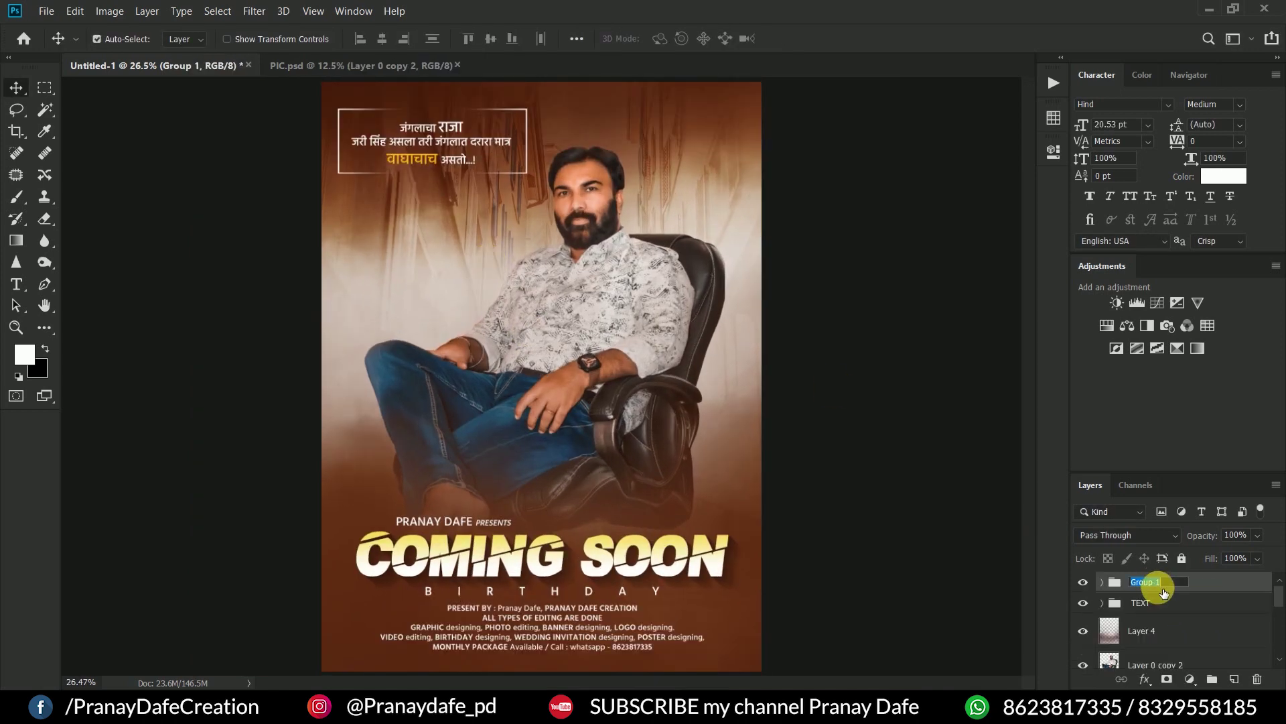
scroll(367, 215, up, 5)
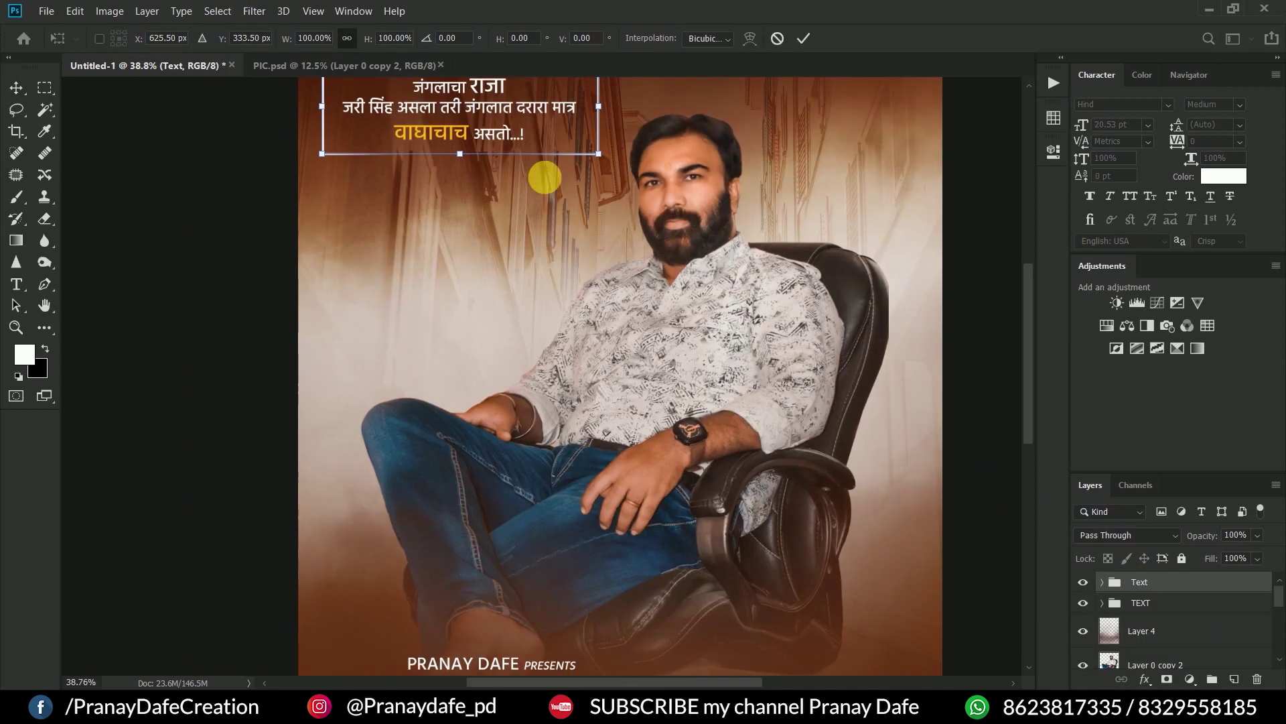
key(ctrl+t)
drag(669, 416, 669, 393)
drag(443, 335, 447, 338)
key(Return)
scroll(618, 436, down, 5)
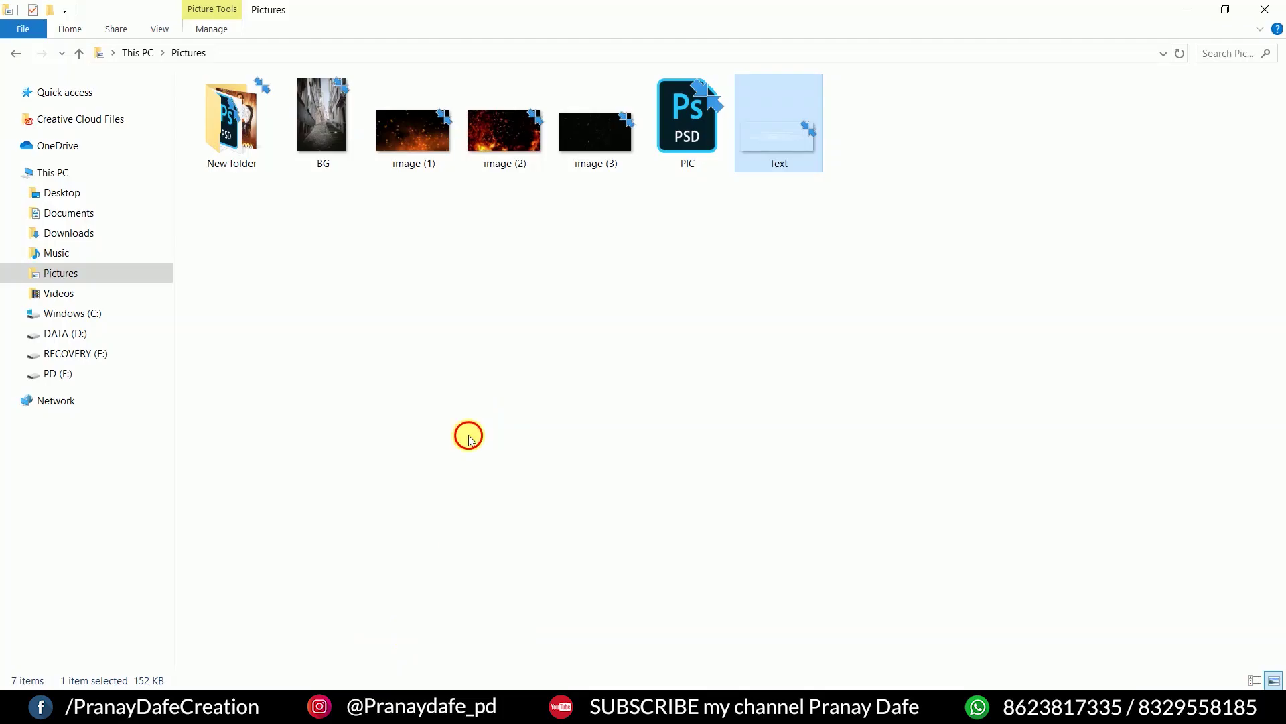
- Place the image (2) spark picture into the poster as a new layer
mouse_move(504, 127)
mouse_down()
mouse_move(666, 670)
mouse_move(565, 432)
mouse_up()
key(Return)
right_click(1157, 565)
- Move the spark layer beneath the text and set its blend mode to Screen
click(951, 295)
drag(1147, 588, 1149, 663)
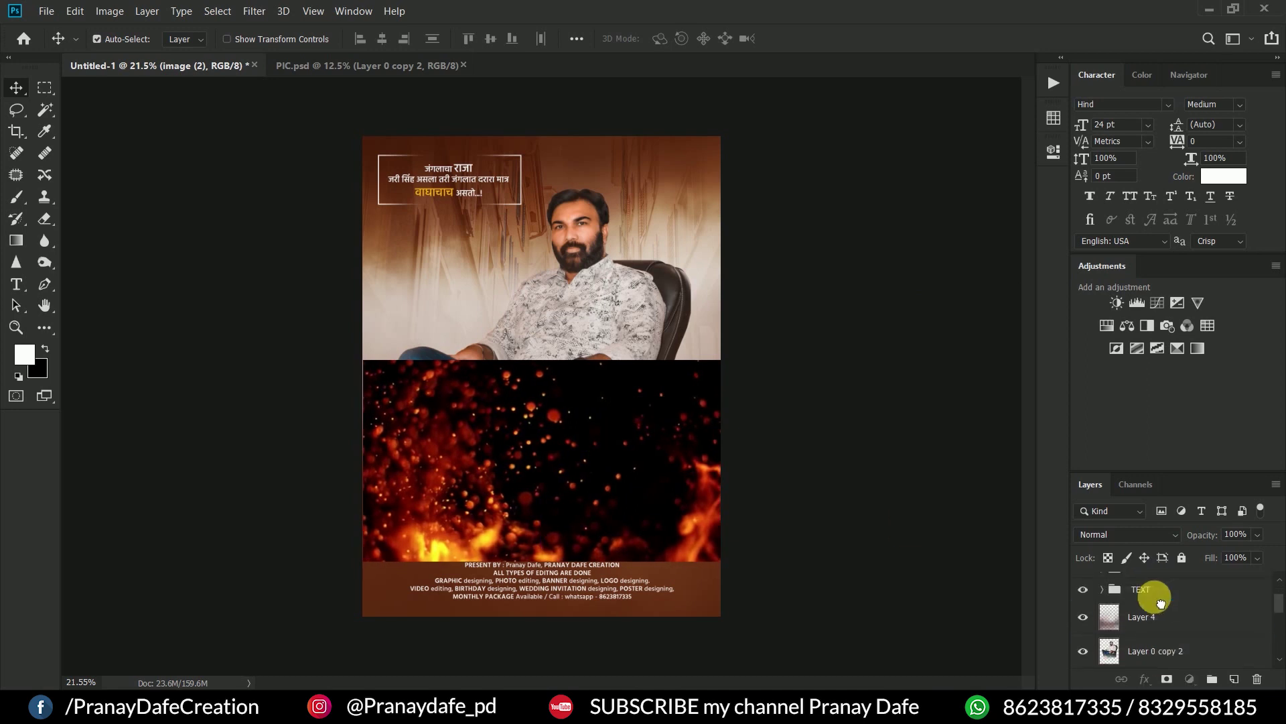
right_click(1148, 587)
click(1216, 540)
click(1137, 536)
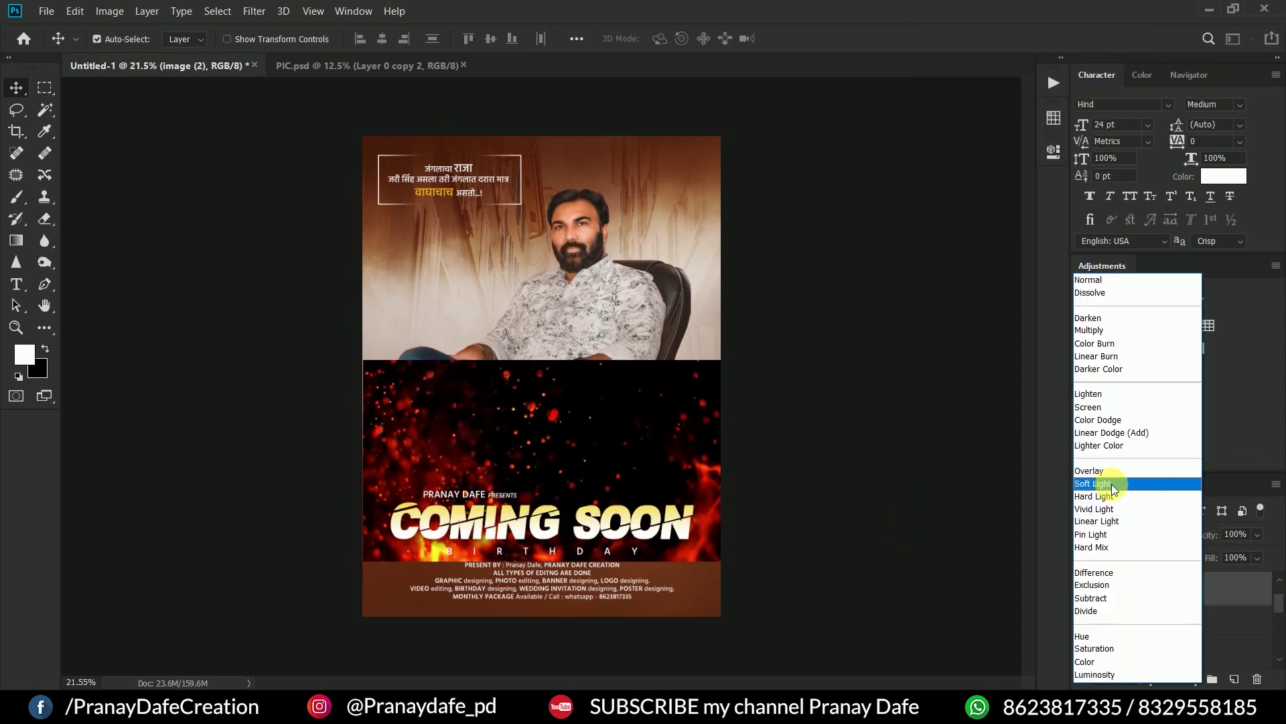
click(1088, 407)
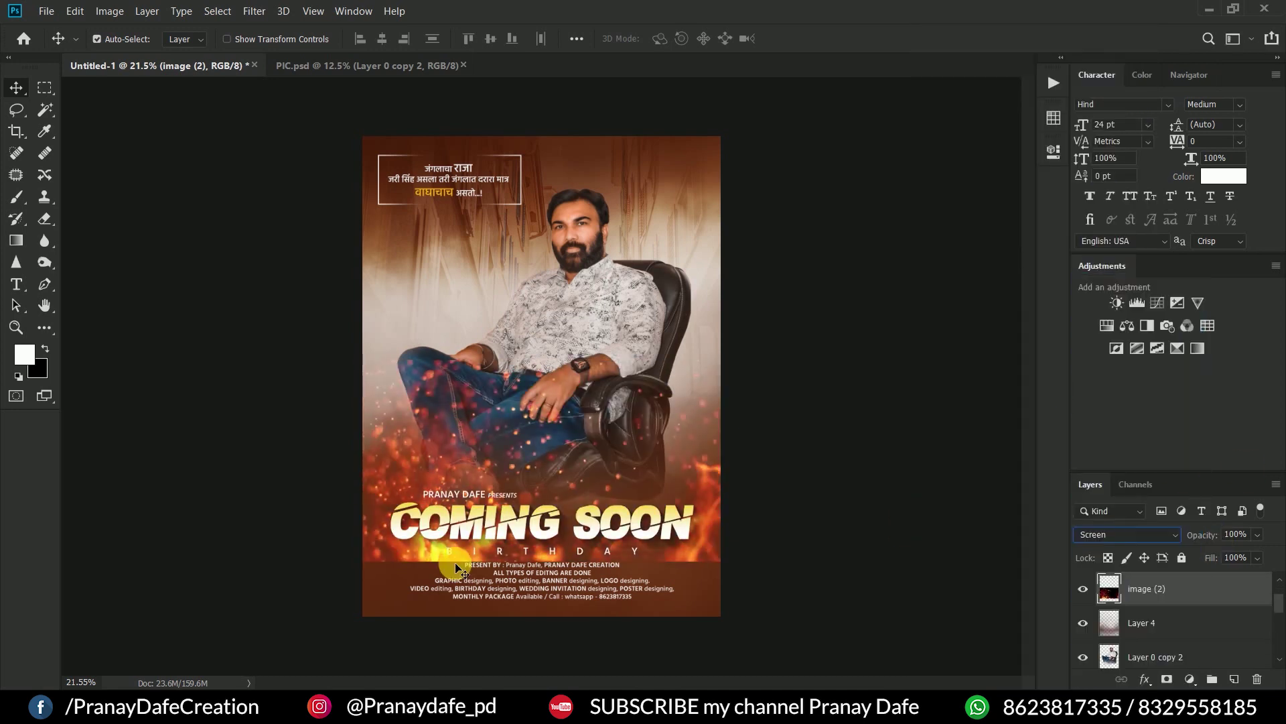
- Move the sparks to the poster bottom, erase parts, and fade them to 31% opacity
drag(469, 459, 471, 515)
key(ctrl+t)
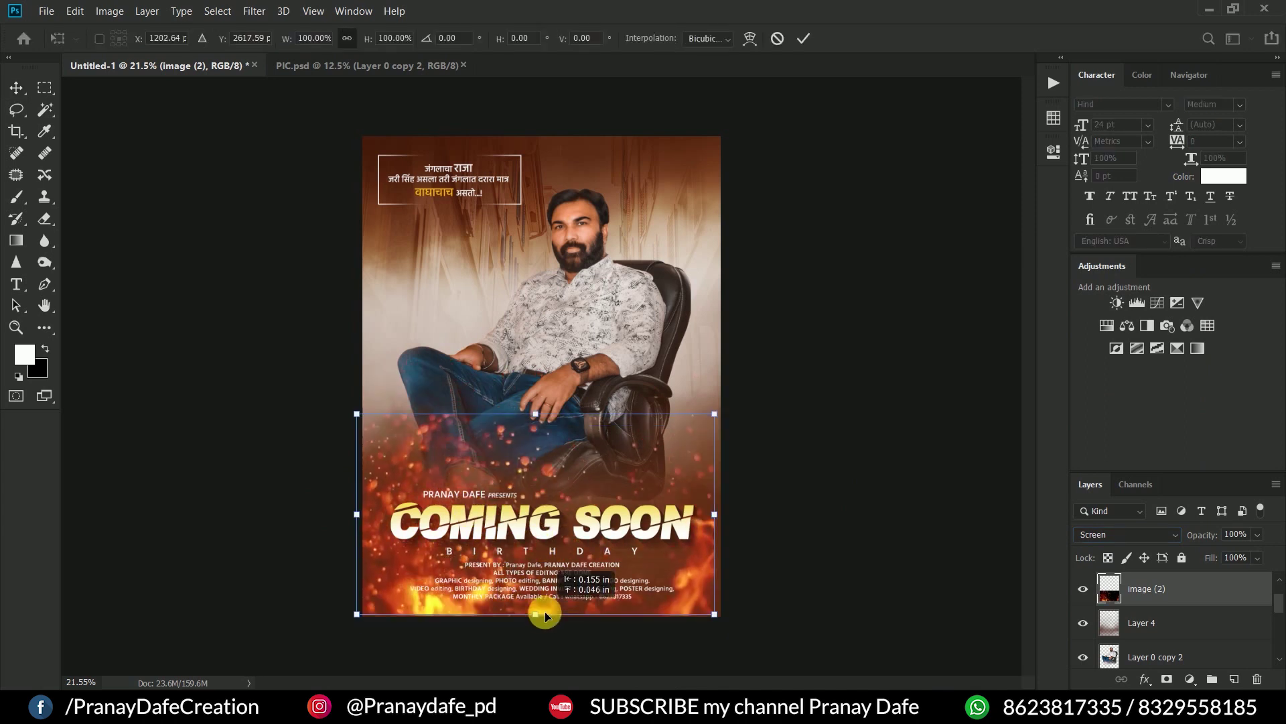
key(Return)
key(ctrl+0)
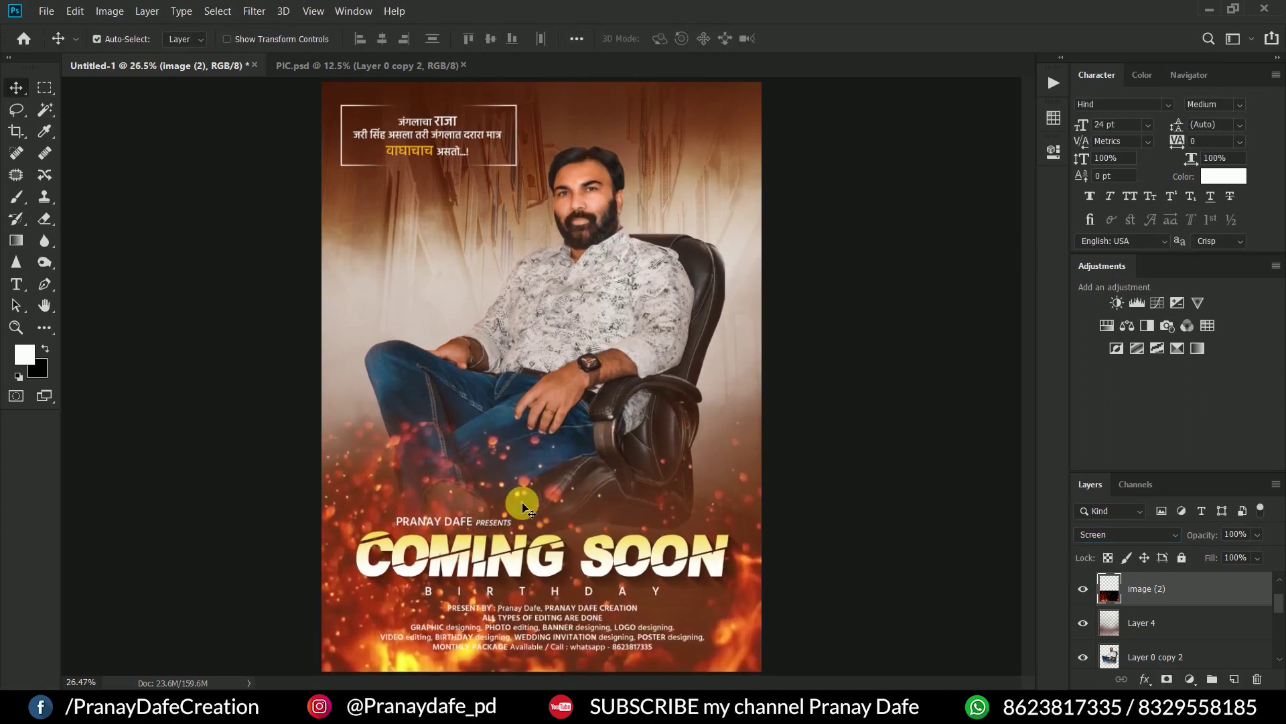
click(41, 218)
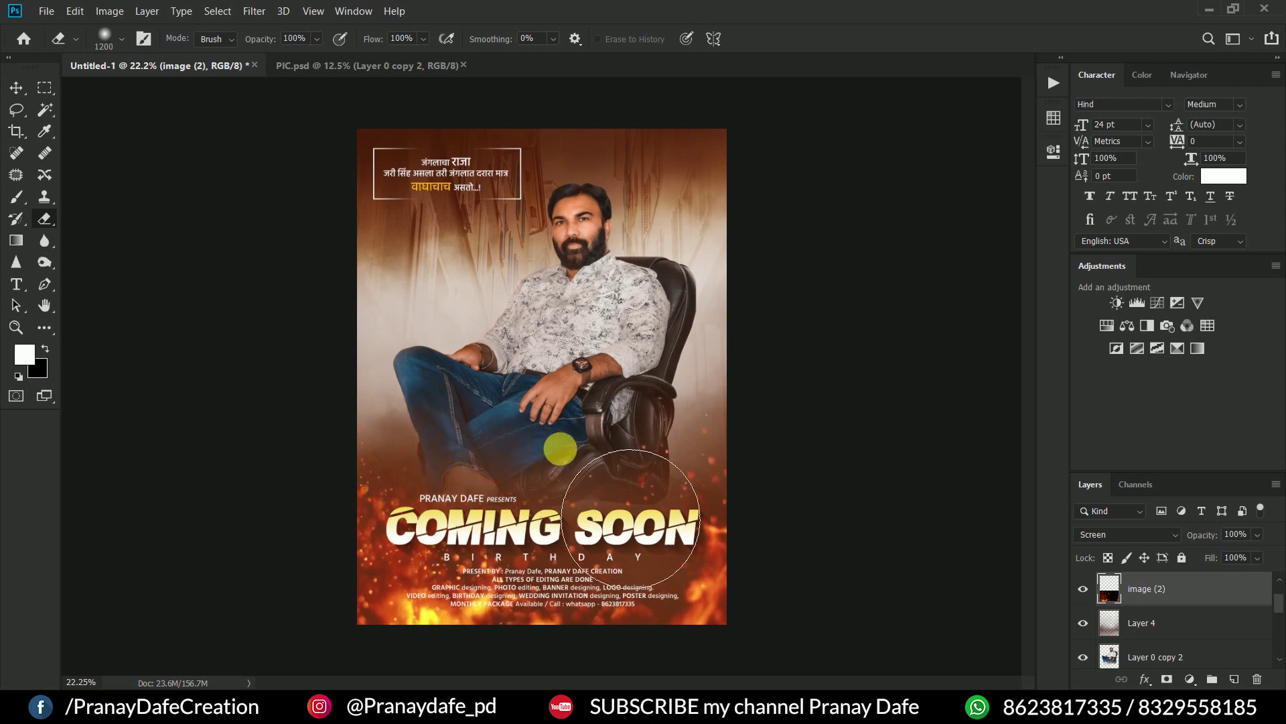
click(18, 88)
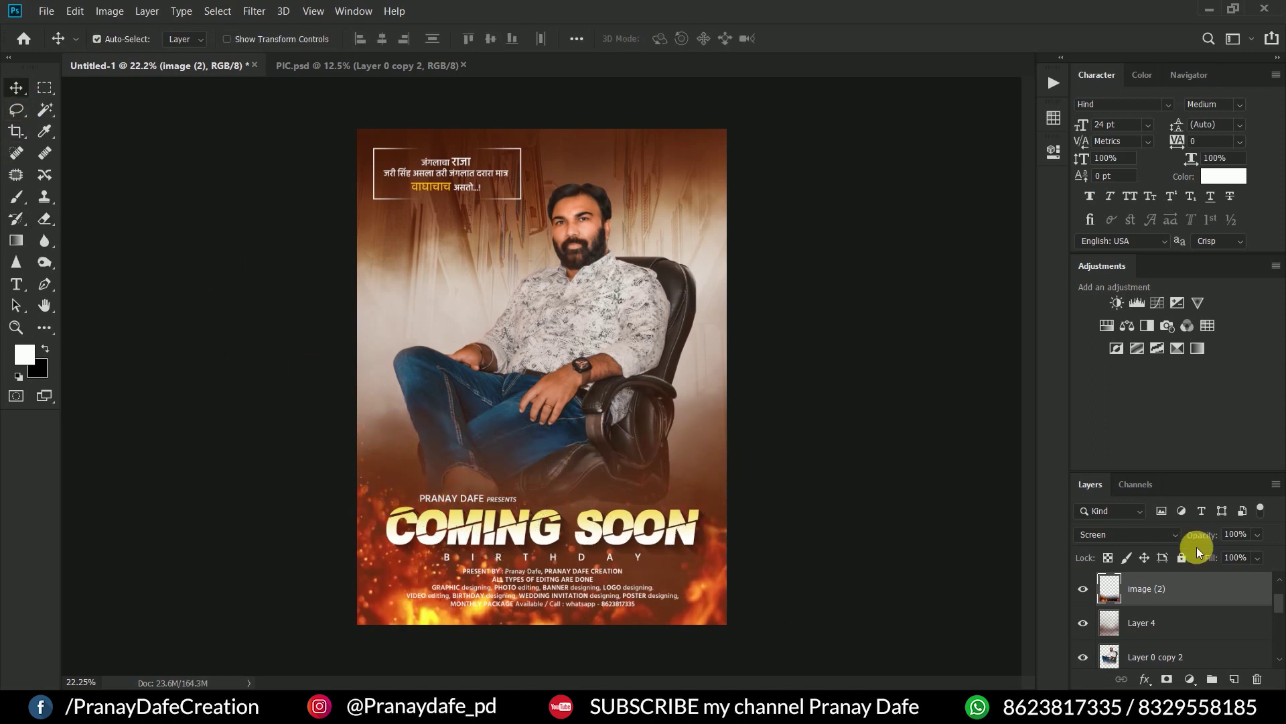
drag(1199, 535, 1151, 534)
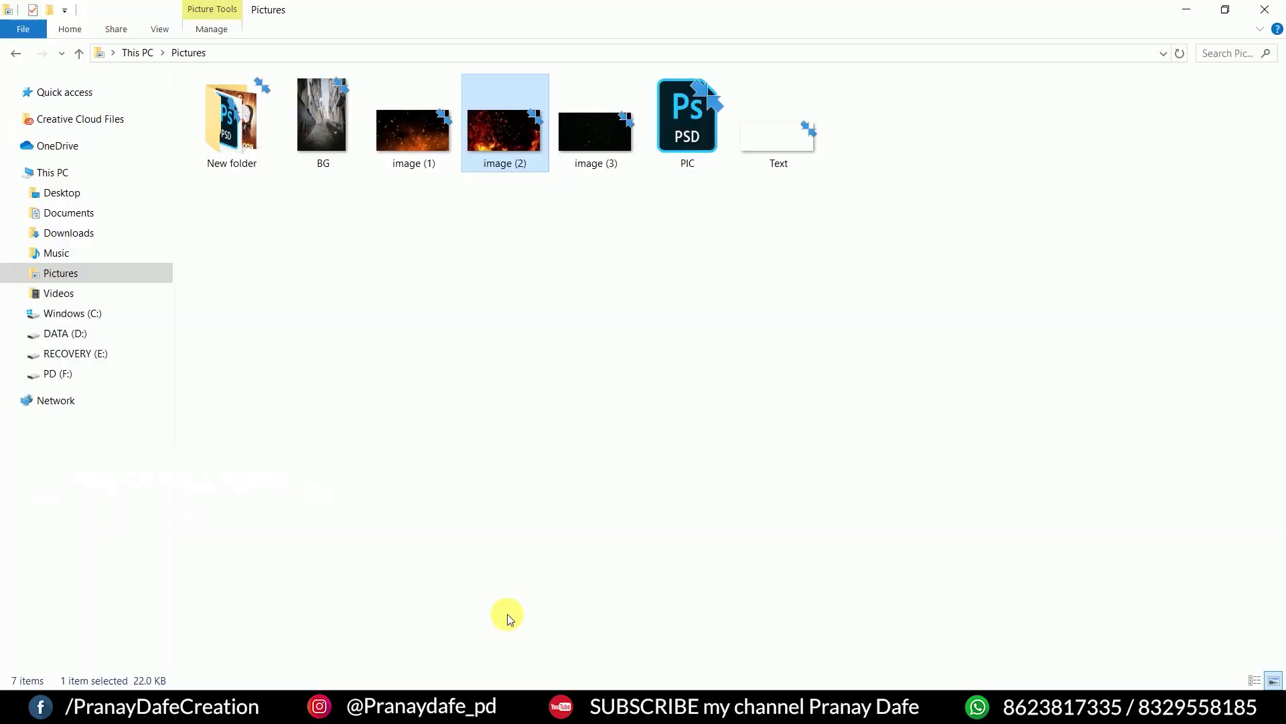
mouse_move(412, 127)
mouse_down()
mouse_move(564, 578)
mouse_move(606, 560)
mouse_move(600, 533)
mouse_up()
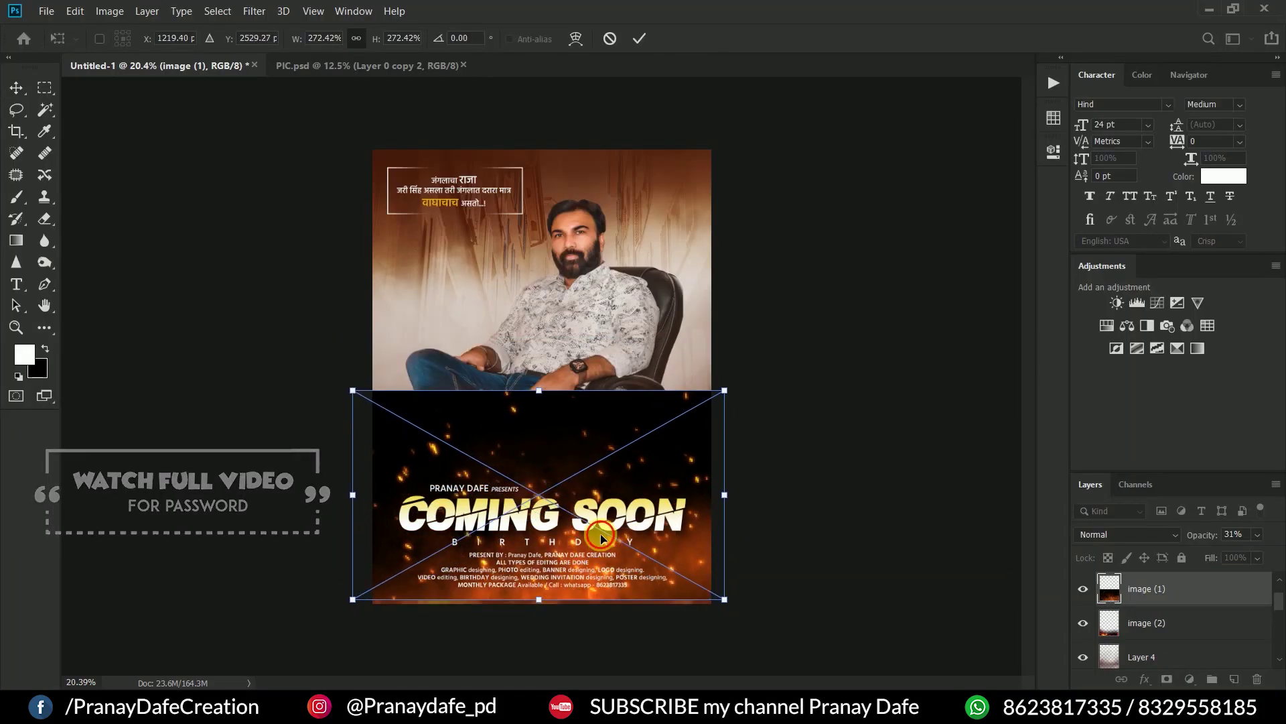
- Place the image (1) fire overlay in a lighten blend mode at 69% opacity
key(Return)
click(1143, 534)
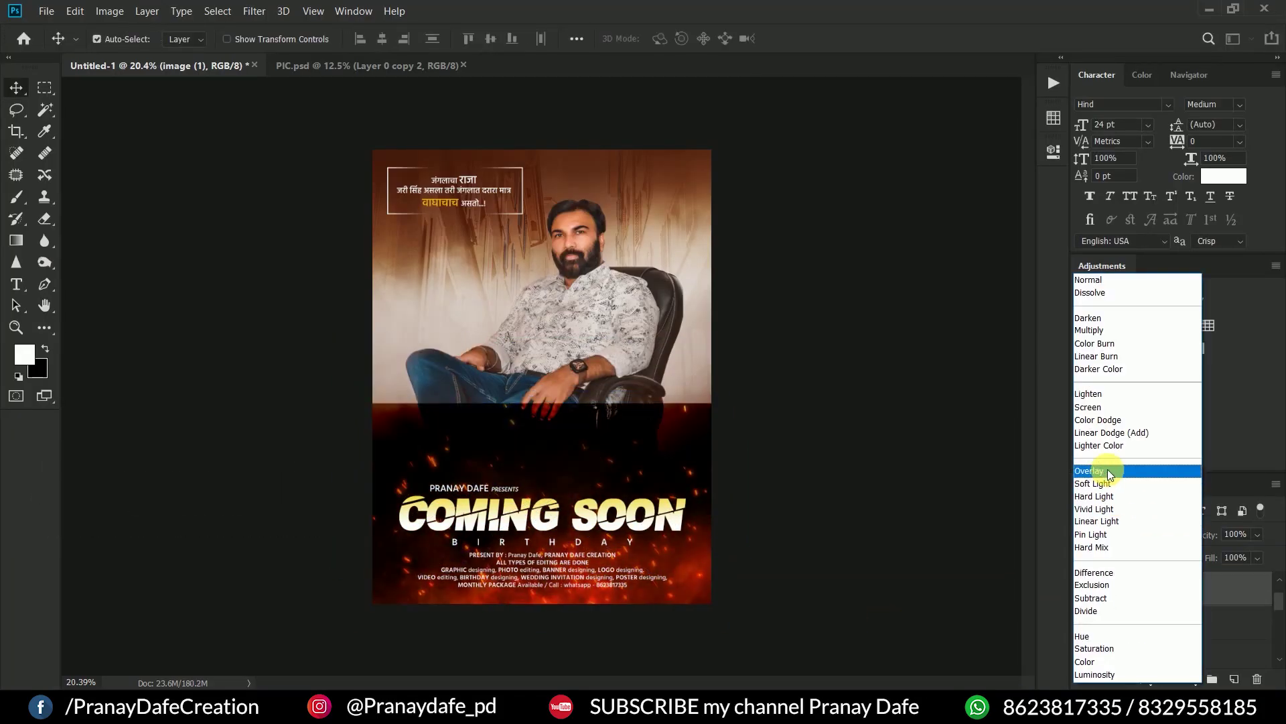
click(1114, 394)
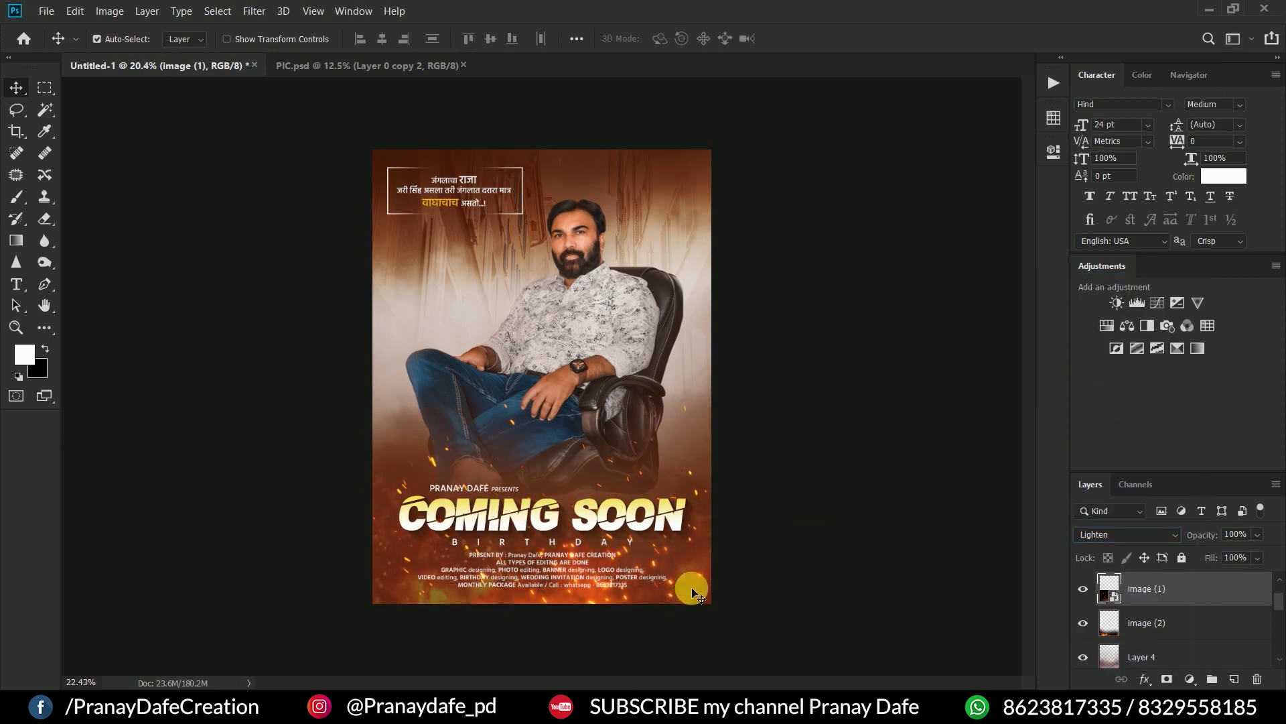
scroll(692, 586, up, 3)
drag(1213, 534, 1182, 532)
- Rasterize the fire overlay layer and erase parts of it
right_click(1193, 584)
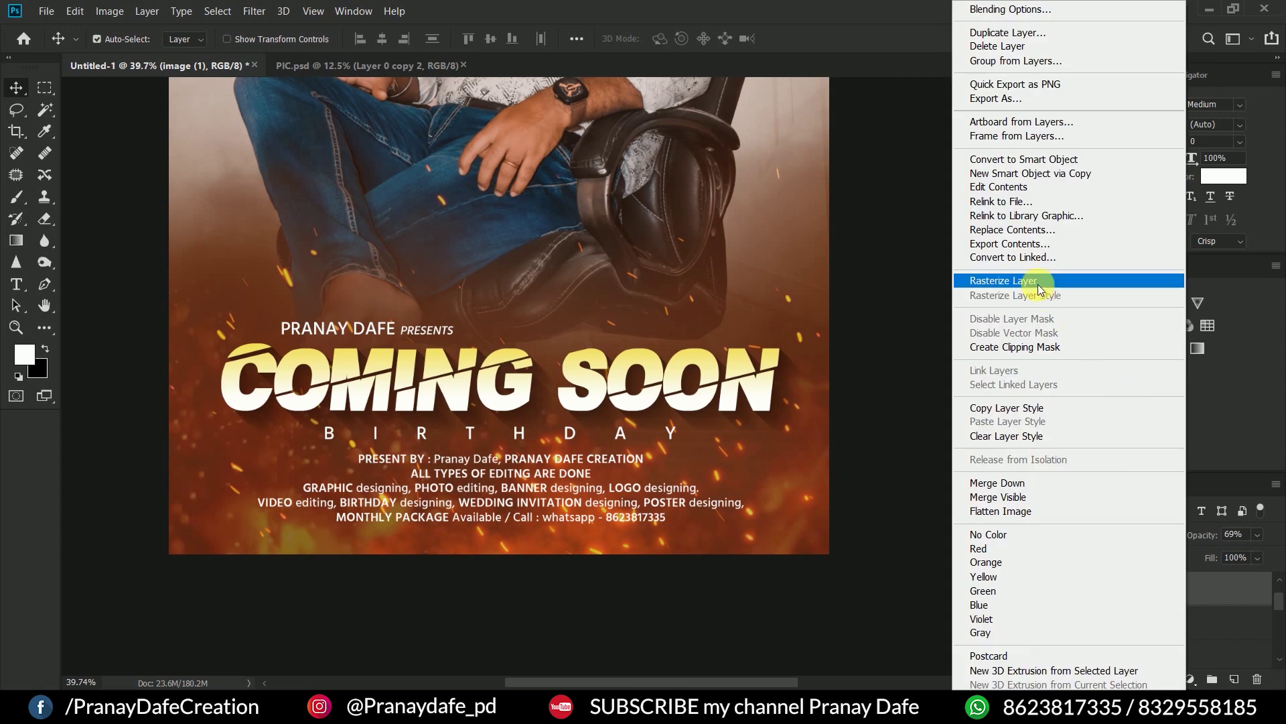
click(1049, 287)
scroll(473, 534, down, 3)
scroll(785, 530, up, 2)
click(45, 218)
scroll(634, 457, down, 1)
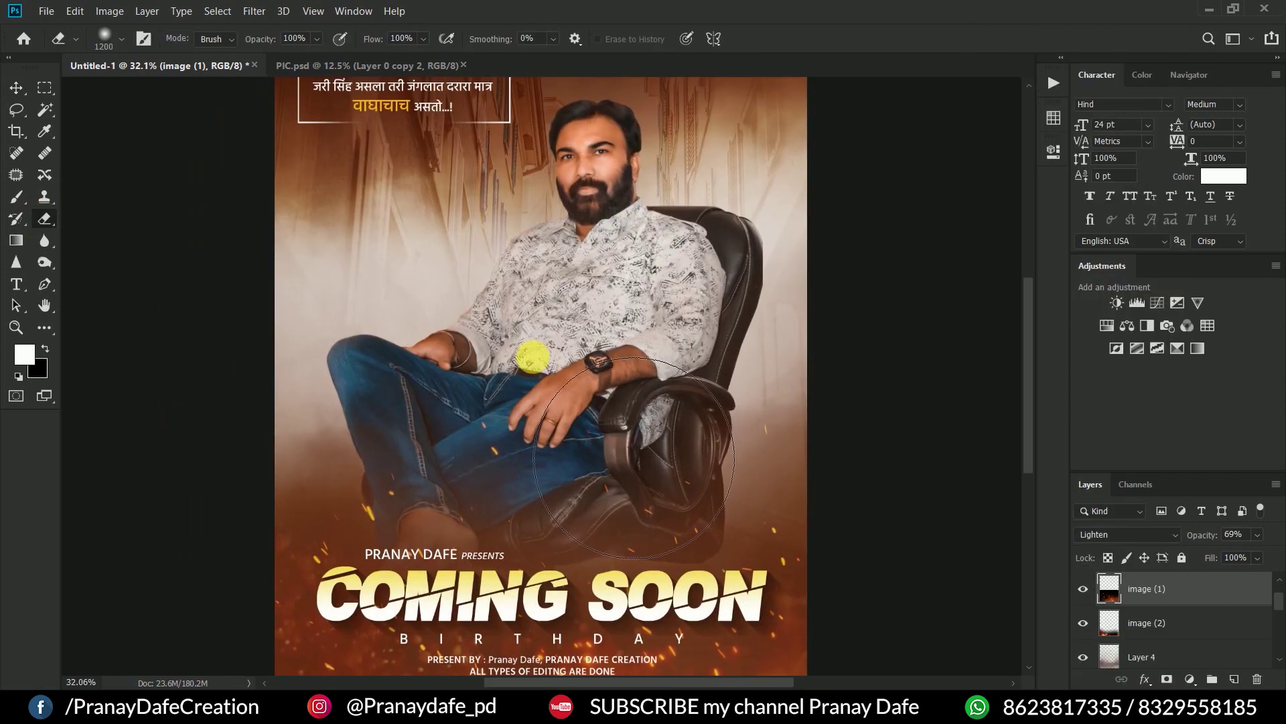
click(16, 87)
scroll(516, 375, down, 5)
drag(743, 484, 743, 493)
- Raise the overlay's contrast to 26 and set its blend mode to Screen
click(109, 11)
click(325, 50)
mouse_move(1071, 299)
mouse_down()
mouse_move(1087, 281)
mouse_move(1033, 248)
mouse_up()
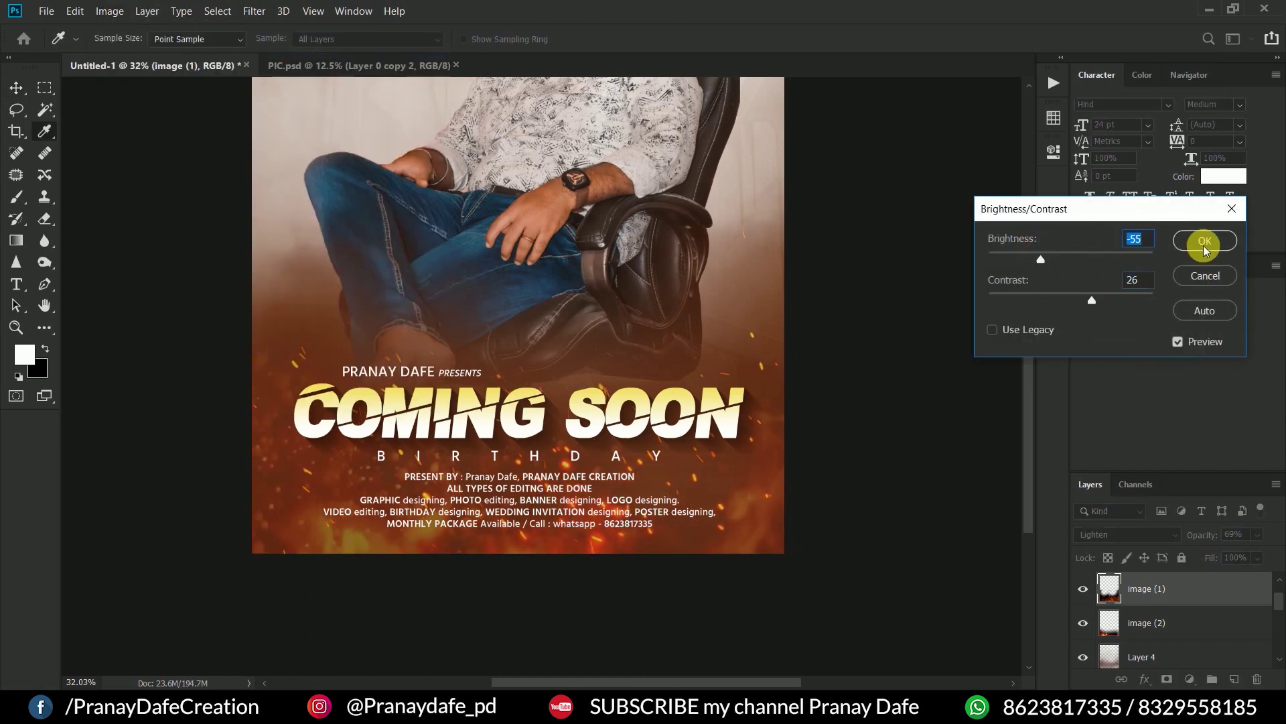
click(1204, 240)
key(ctrl+0)
scroll(710, 459, up, 2)
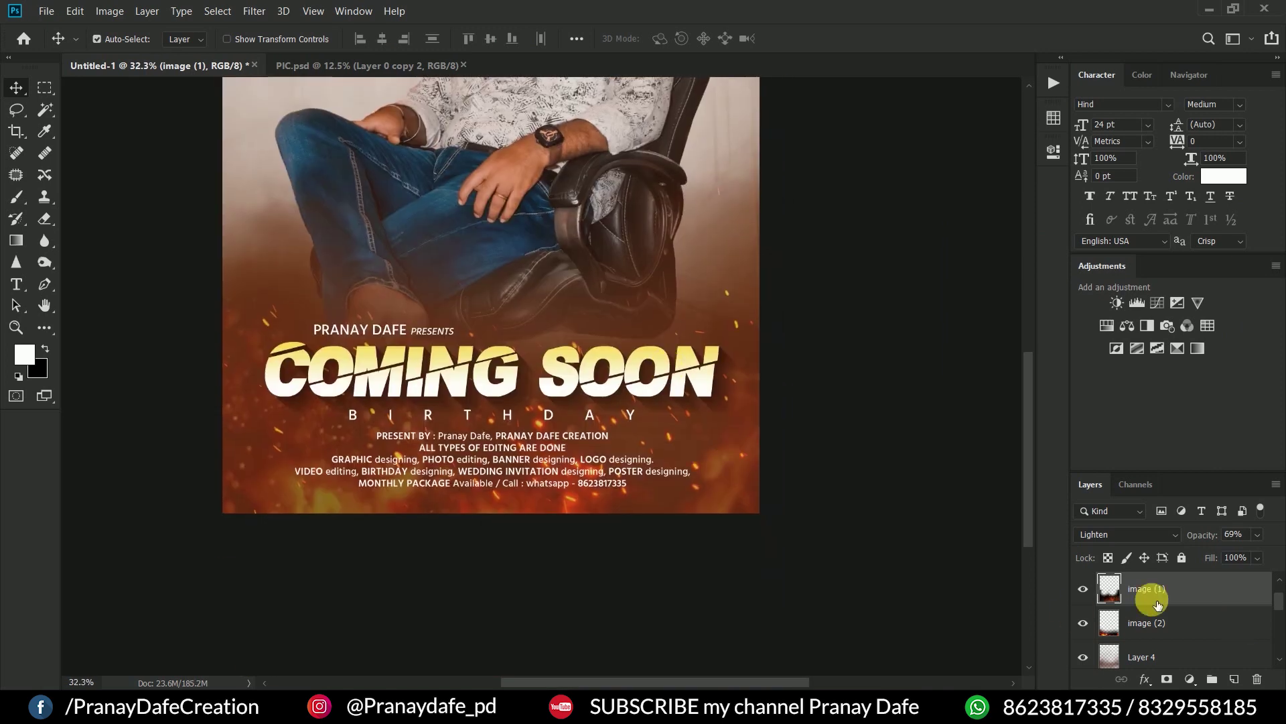
click(1147, 534)
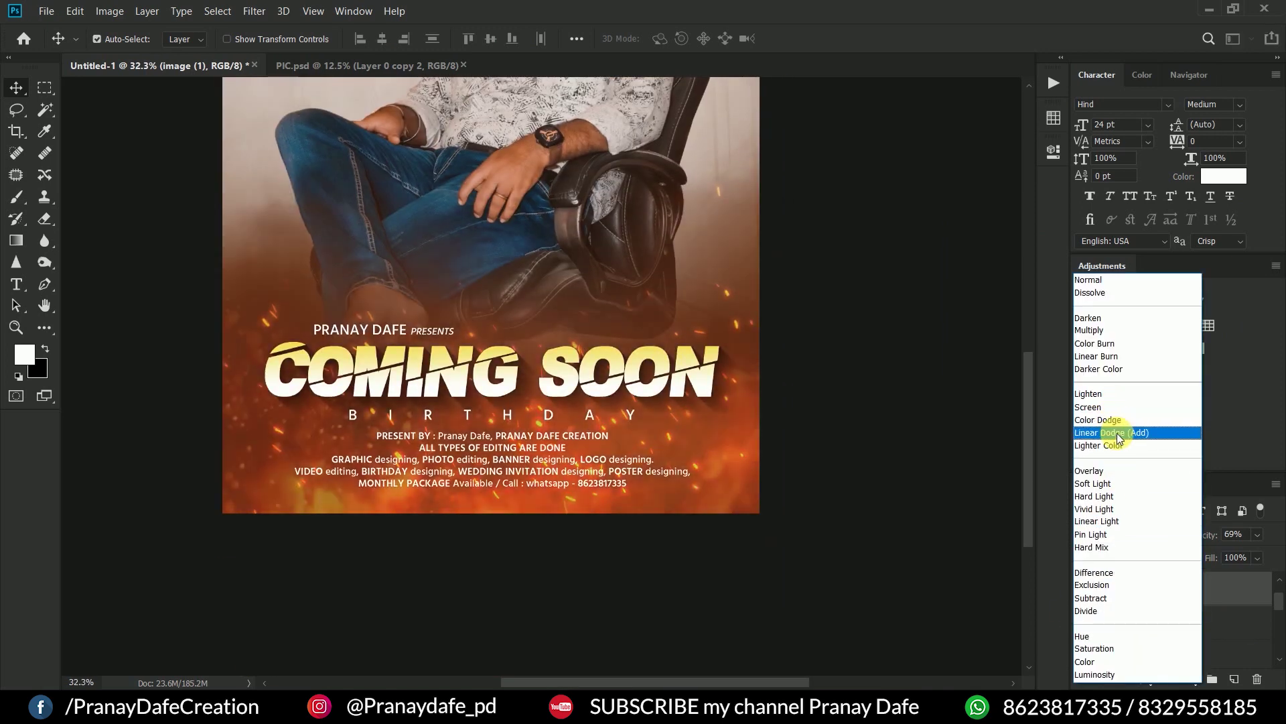
click(1117, 407)
- Darken the overlay with Brightness/Contrast at brightness -109 and contrast 50
click(109, 12)
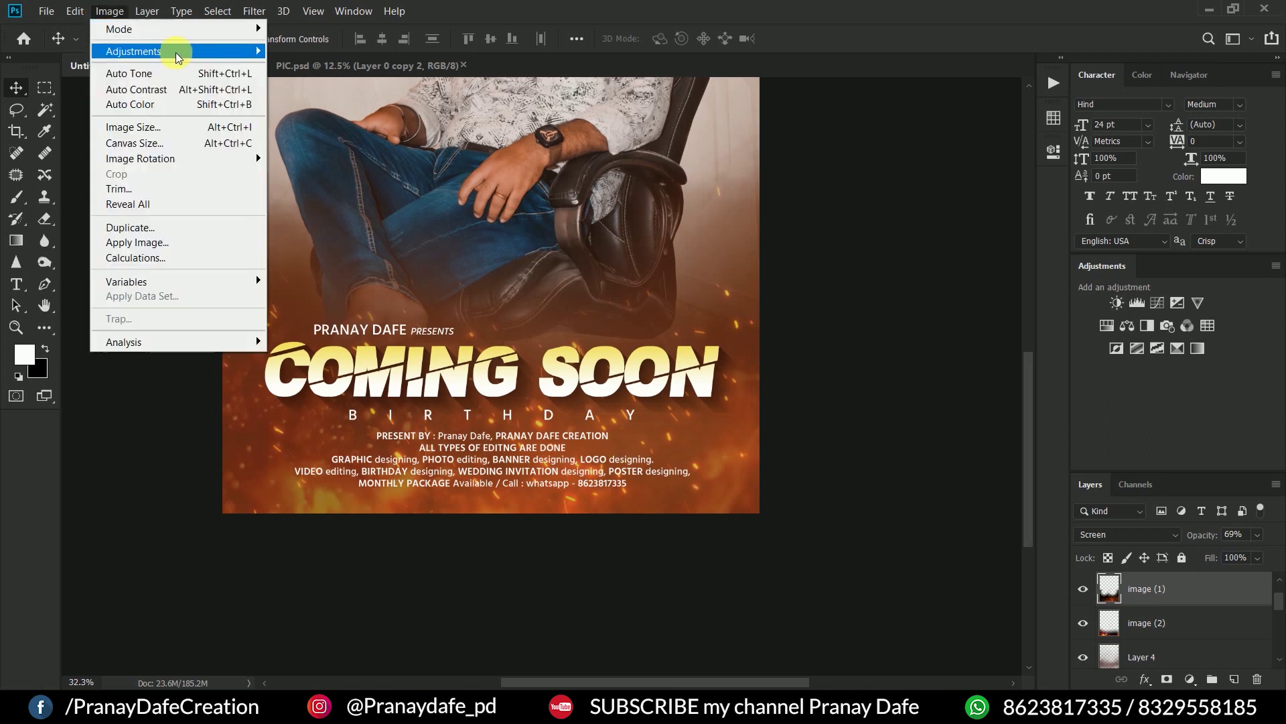
click(349, 51)
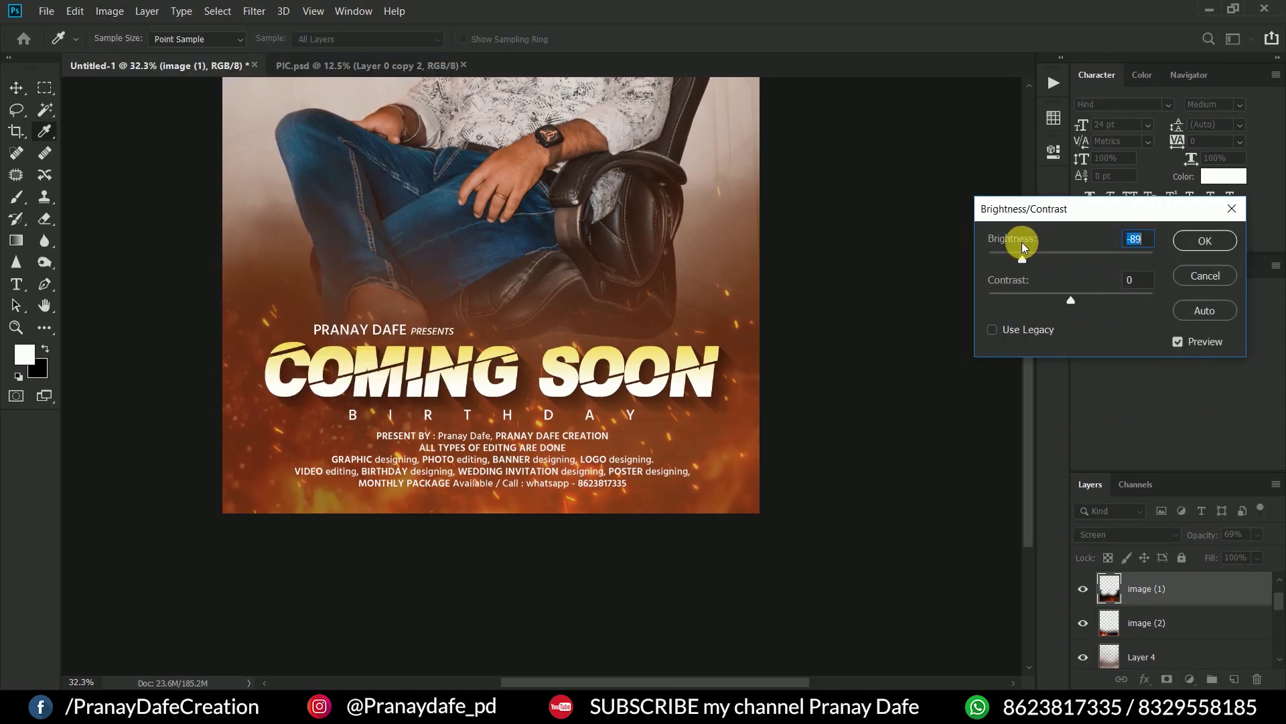
drag(1023, 247, 1011, 244)
drag(1071, 300, 1111, 302)
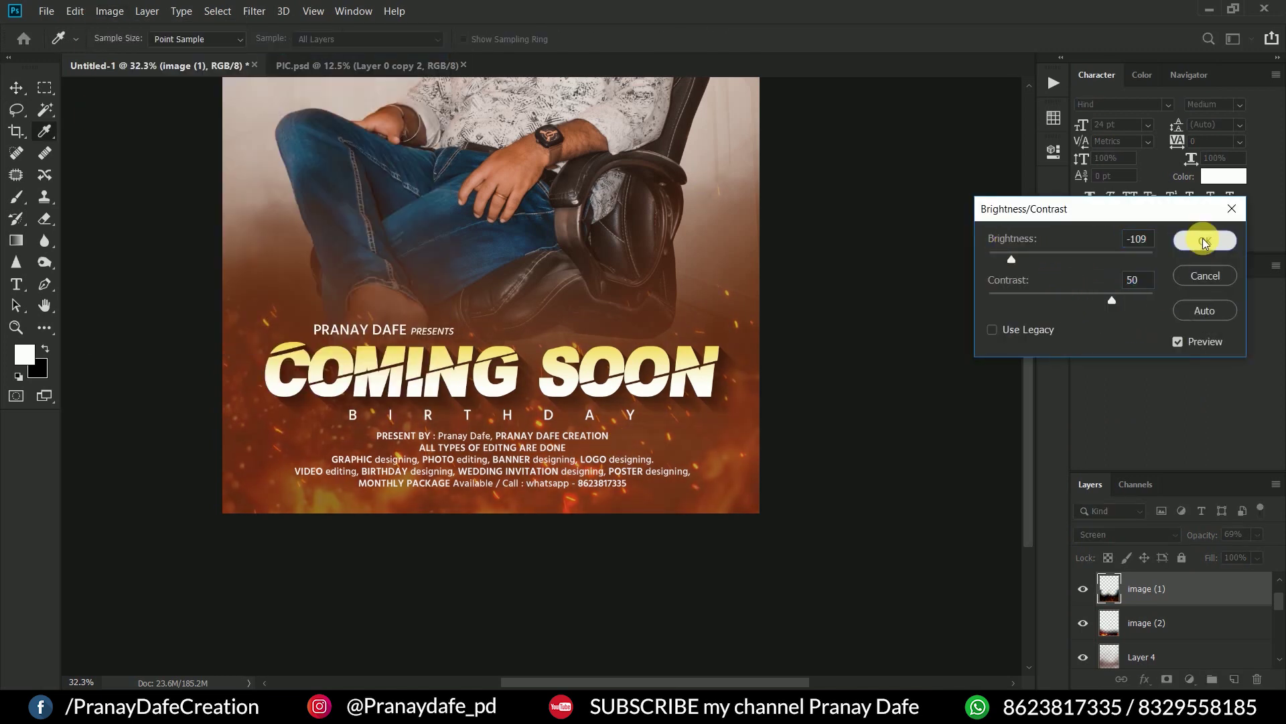
click(1204, 242)
- Pull the overlay's top edge down and shift it lower on the poster
key(ctrl+t)
drag(537, 309, 544, 373)
scroll(628, 611, down, 2)
scroll(674, 565, up, 1)
drag(673, 568, 670, 583)
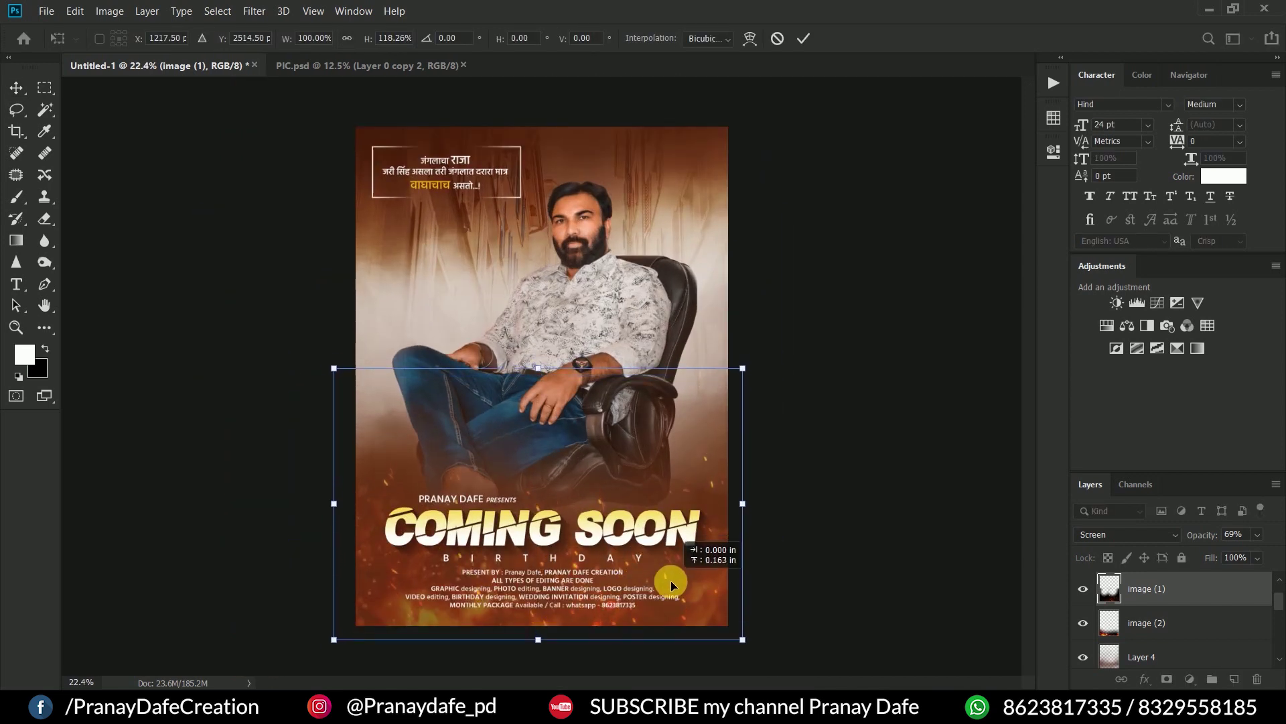
key(Return)
scroll(680, 572, up, 1)
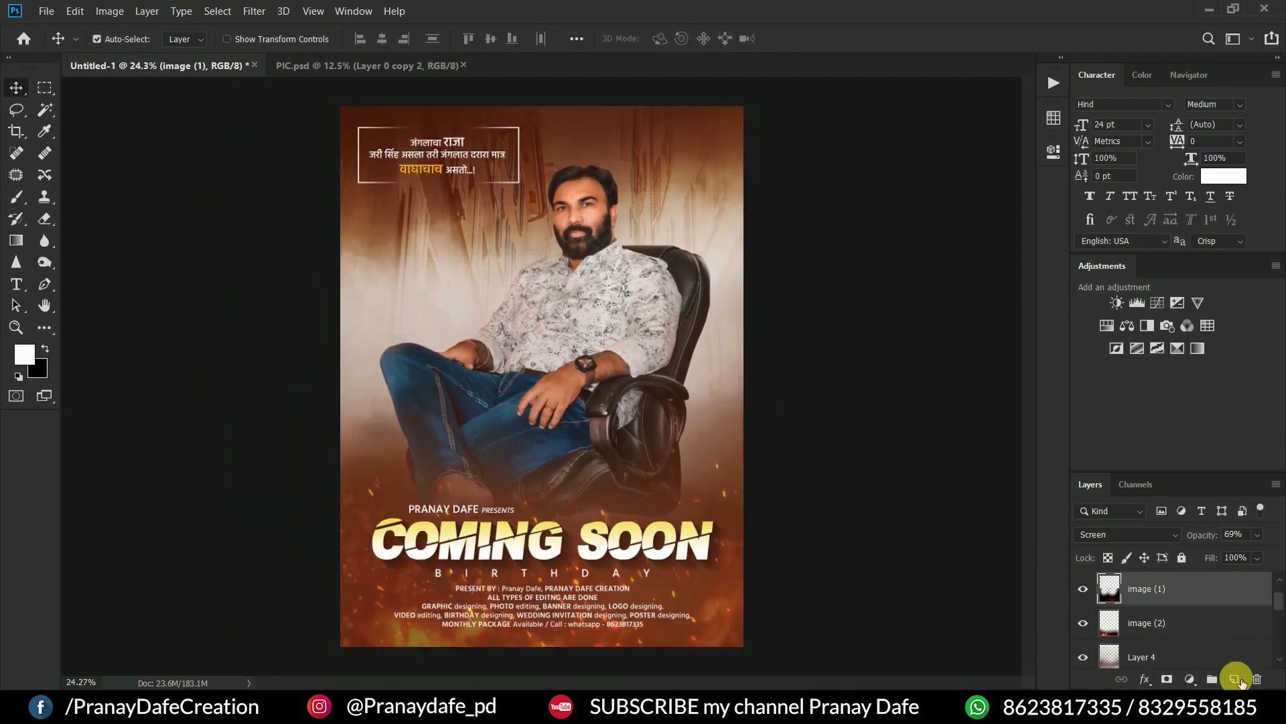
- On a new Layer 5, paint with a 2875 px soft brush in darker sampled brown
click(1235, 679)
click(44, 131)
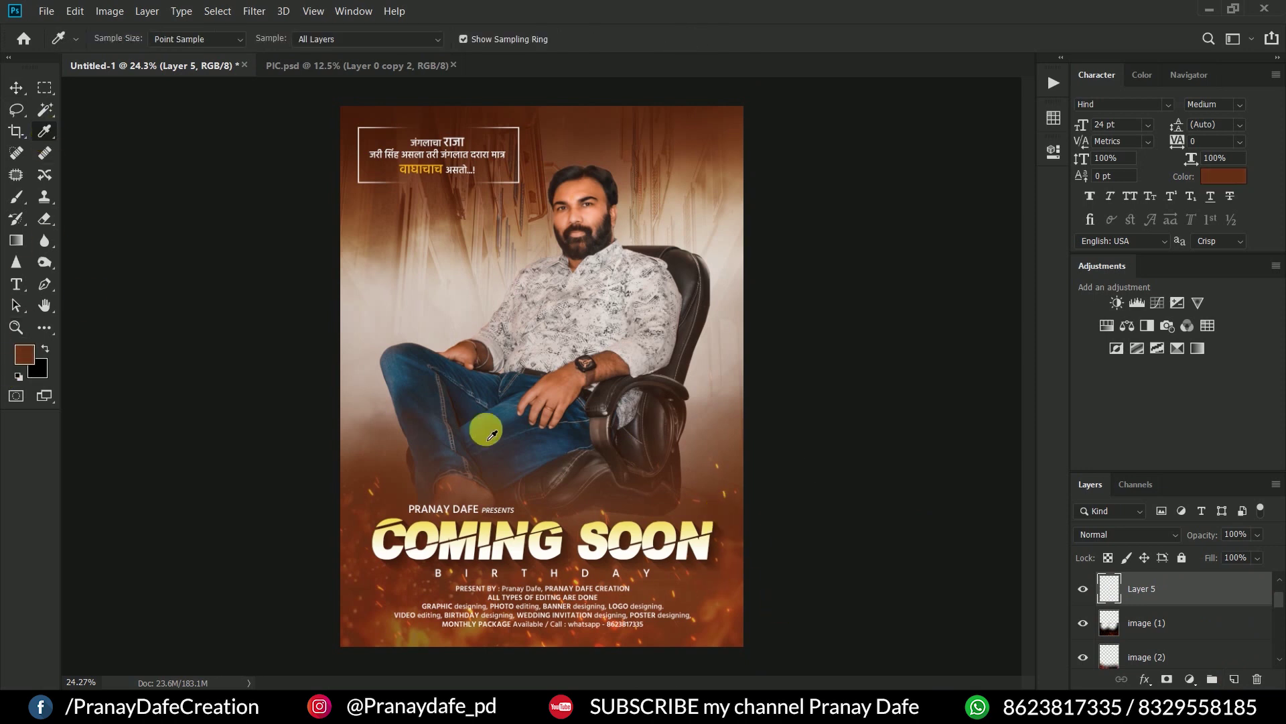
key(b)
scroll(642, 467, down, 1)
right_click(505, 326)
click(505, 324)
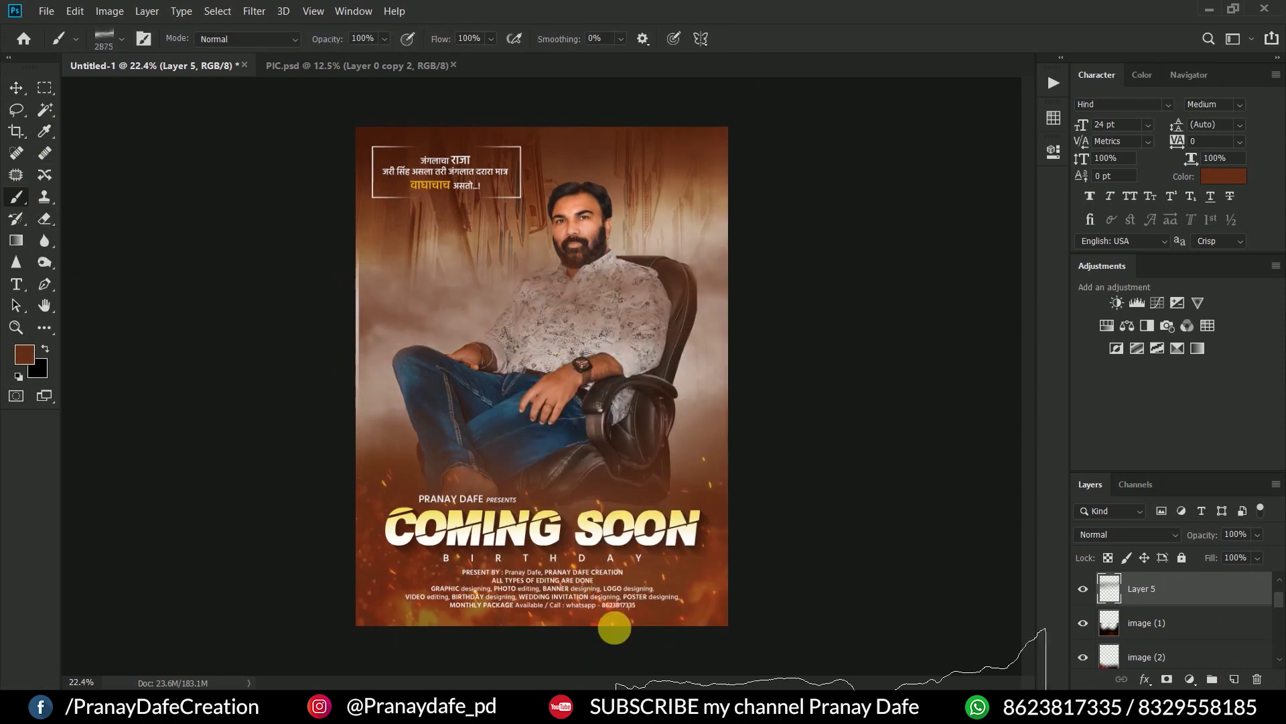
click(24, 354)
click(1014, 543)
click(1185, 392)
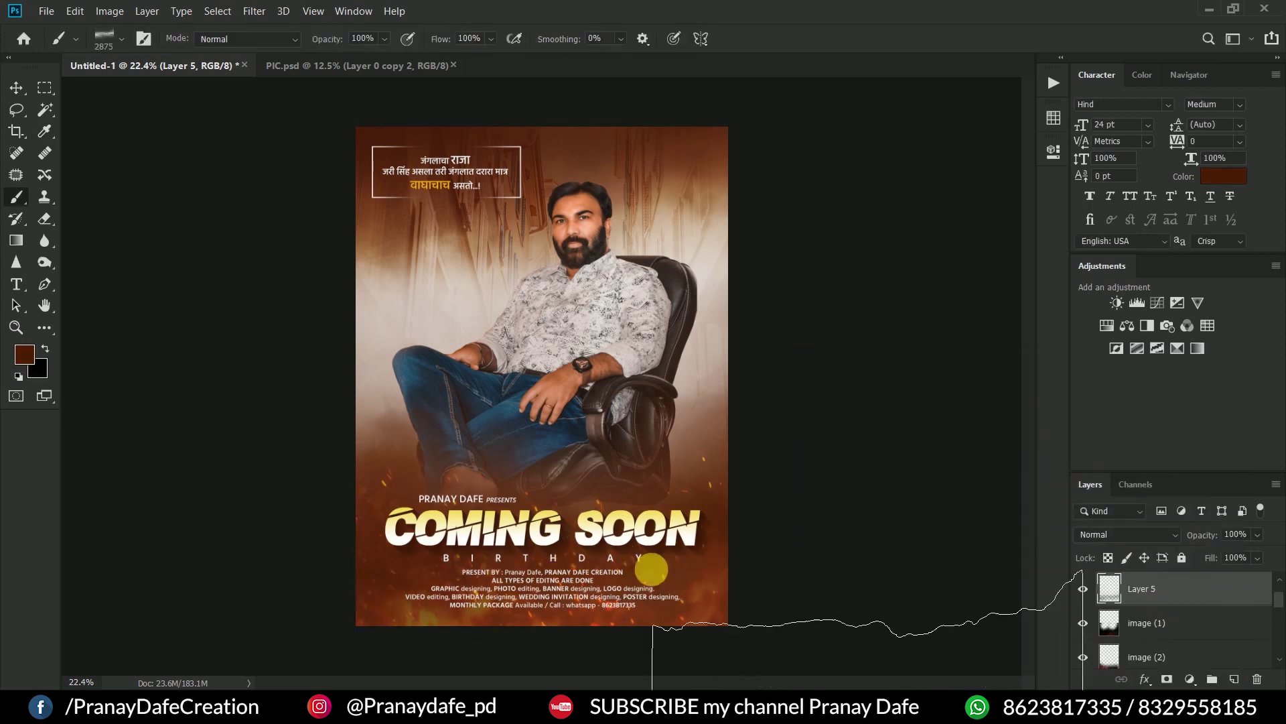
- Enlarge the brown layer, tilt it about -7°, and position it across the poster bottom
key(ctrl+t)
scroll(554, 615, down, 1)
drag(554, 615, 552, 349)
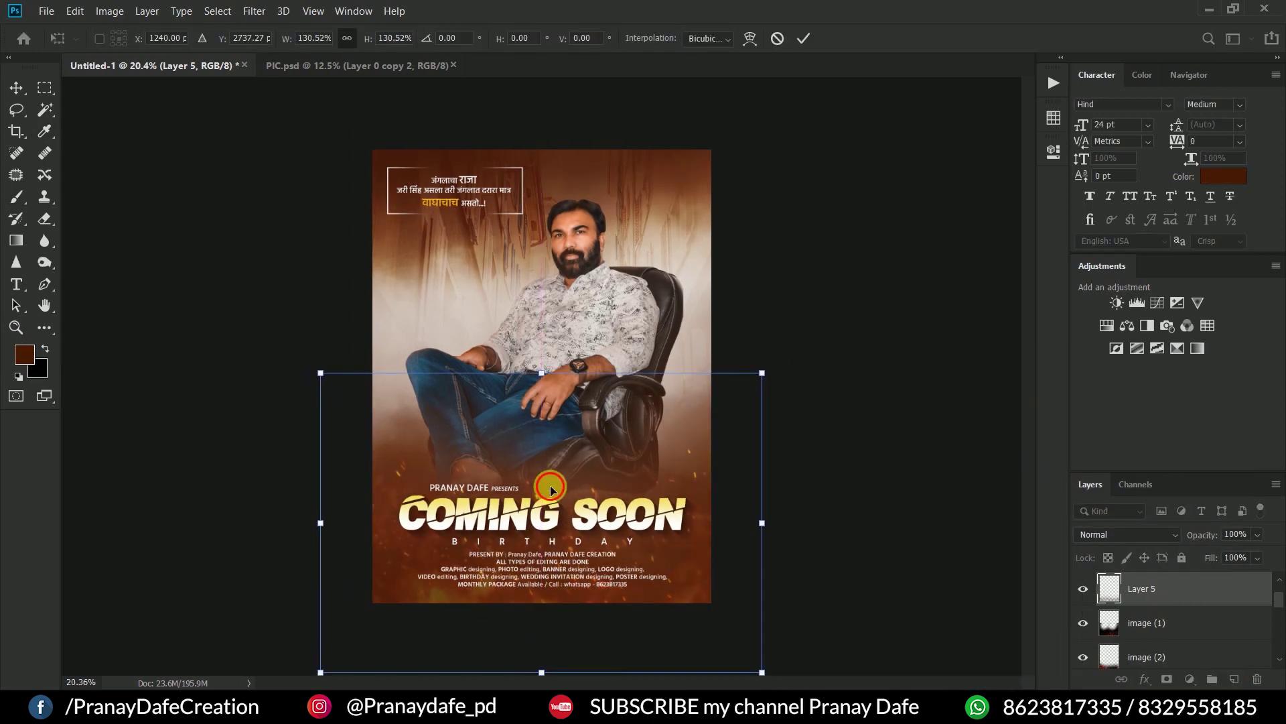
drag(783, 519, 795, 490)
drag(681, 542, 666, 546)
key(Return)
scroll(637, 534, up, 1)
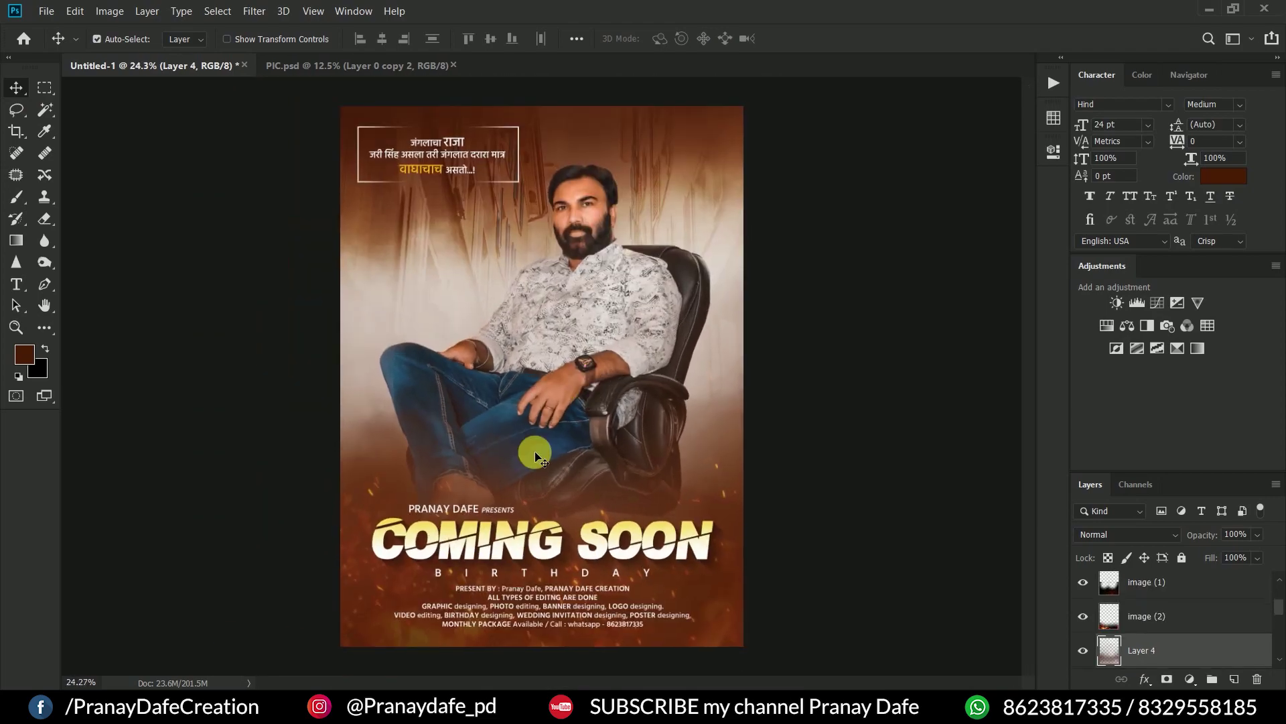
- Place the spark image (3) on the poster and move it beneath Layer 0 copy 2
click(452, 647)
drag(597, 124, 558, 416)
key(Return)
right_click(1134, 643)
click(1072, 282)
drag(1149, 643, 1180, 660)
click(1260, 650)
- Enlarge the sparks over the top half, blending Linear Dodge (Add) at 43% opacity
key(ctrl+t)
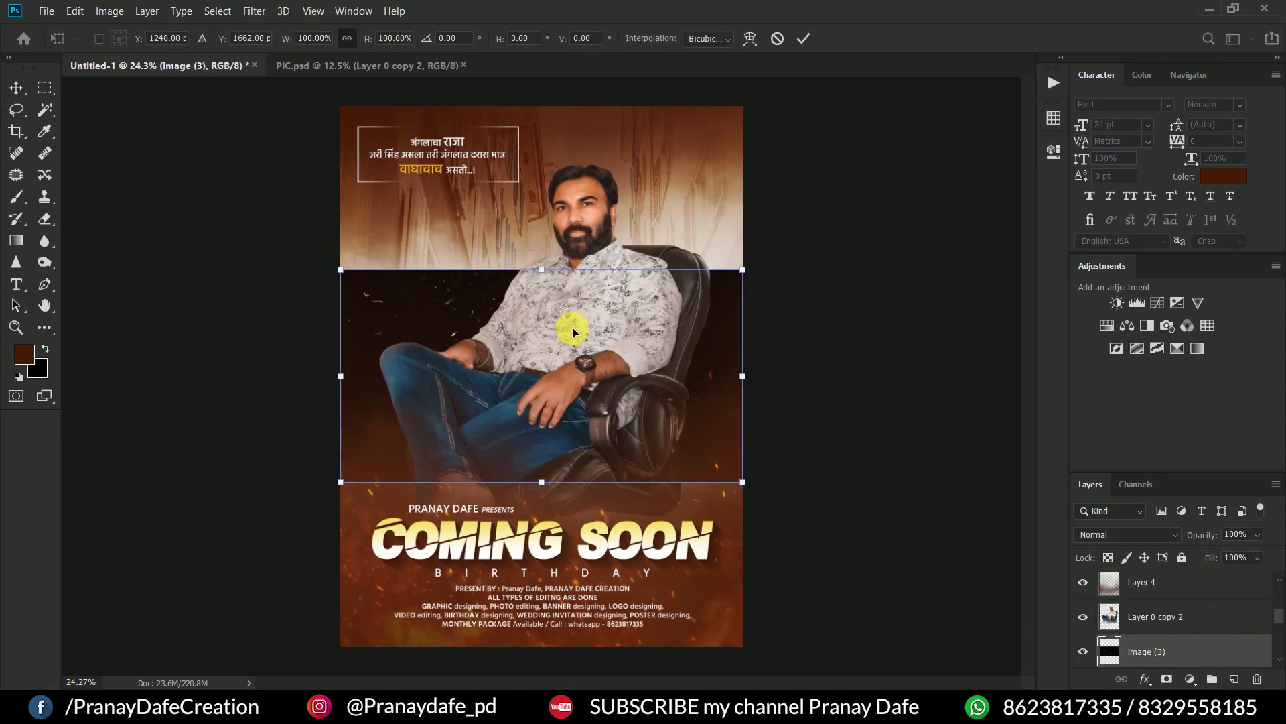
drag(570, 353, 560, 185)
drag(596, 286, 553, 315)
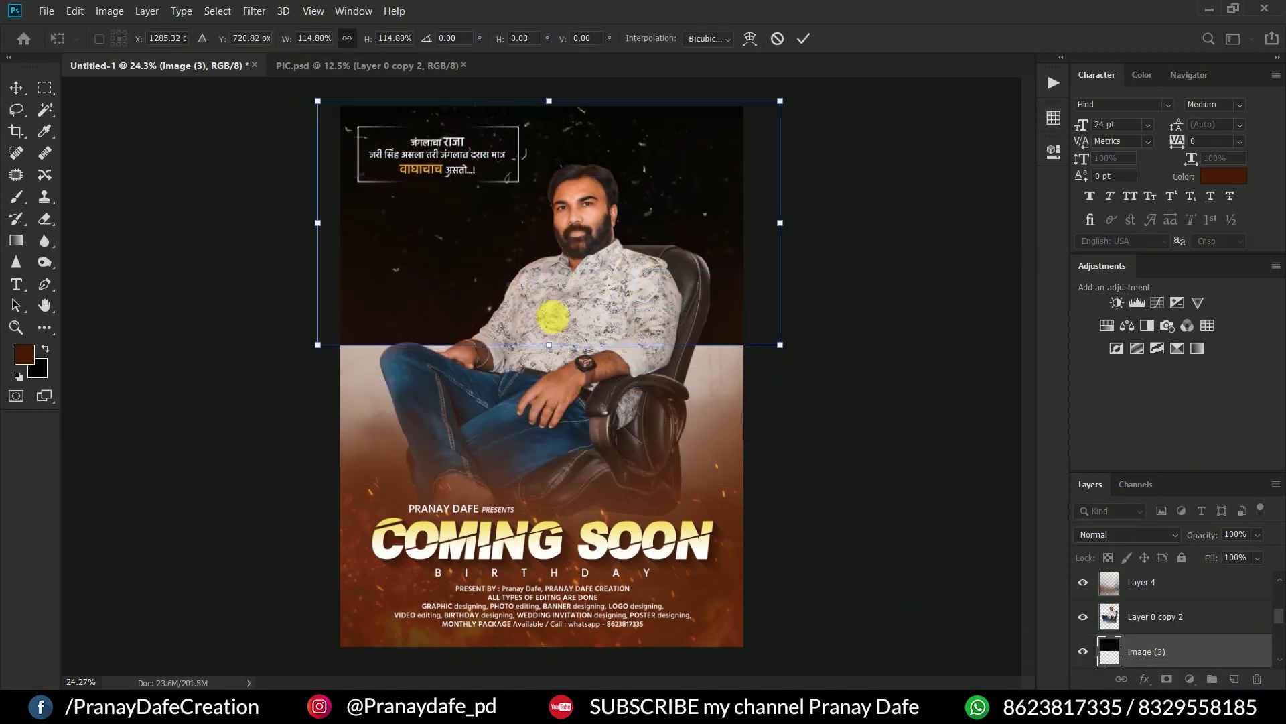
click(1176, 534)
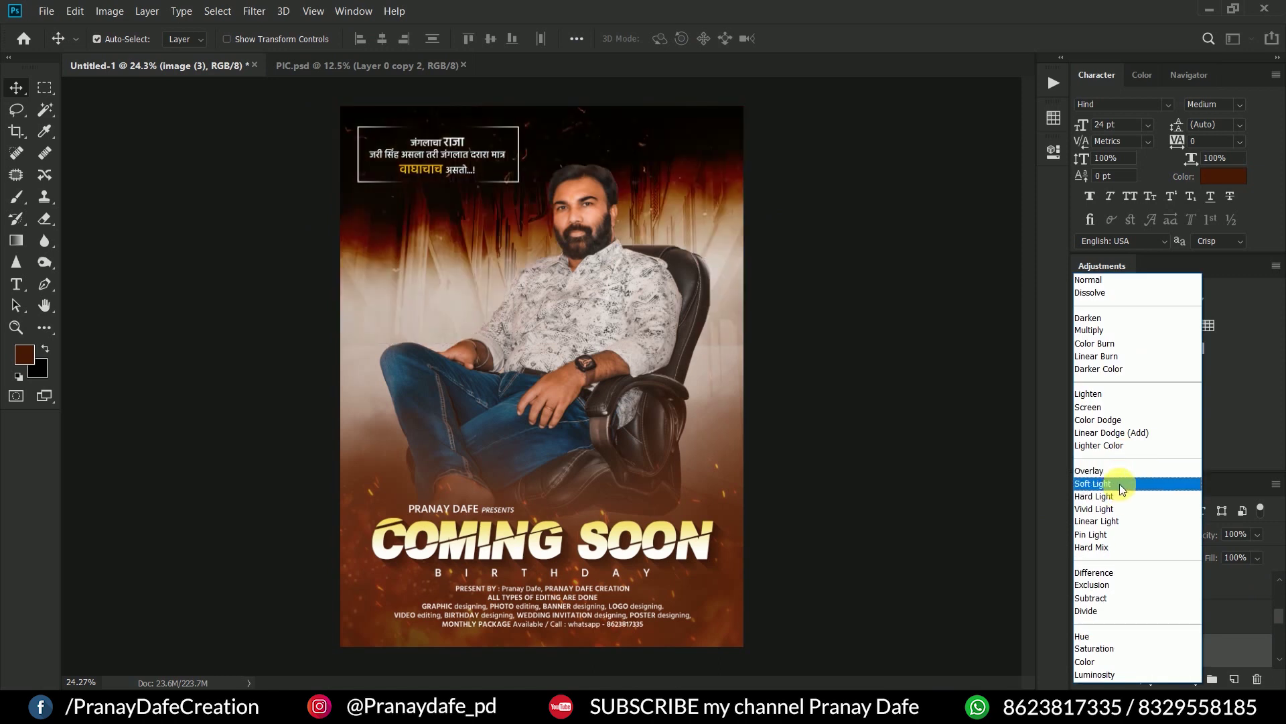
click(1114, 432)
key(ctrl+t)
drag(549, 344, 548, 353)
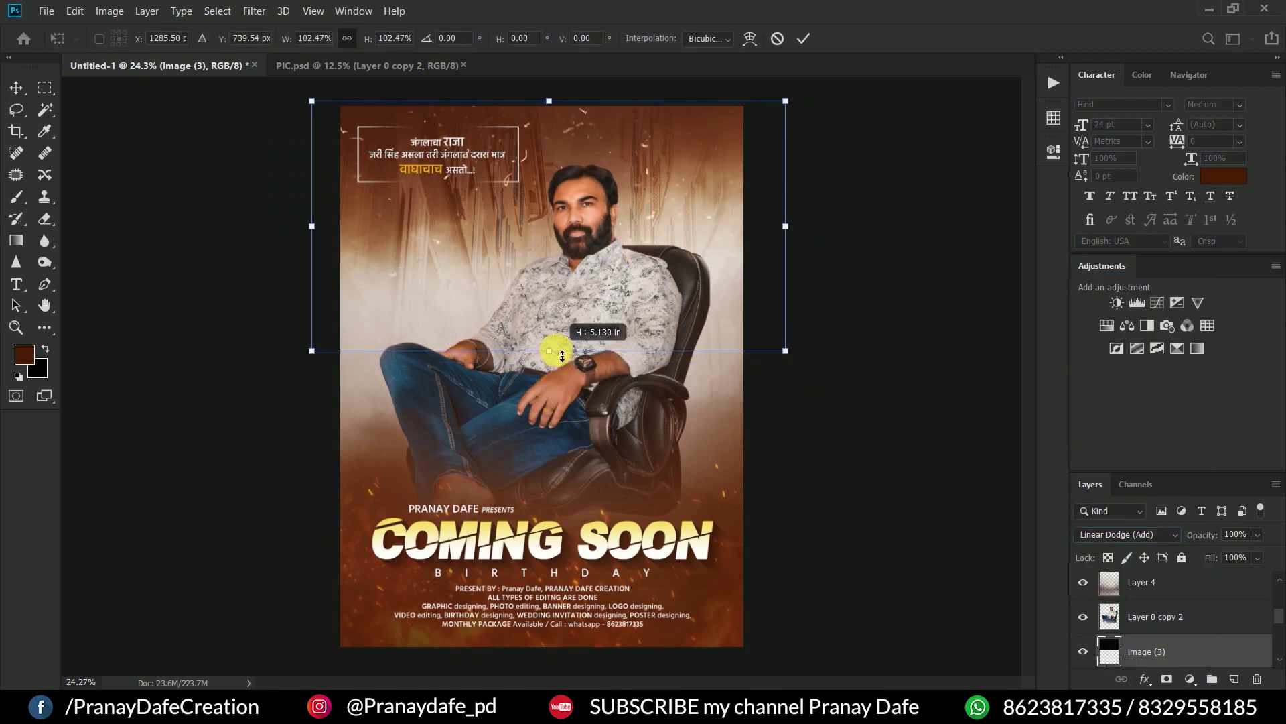
key(Return)
drag(1211, 535, 1172, 529)
scroll(482, 186, up, 3)
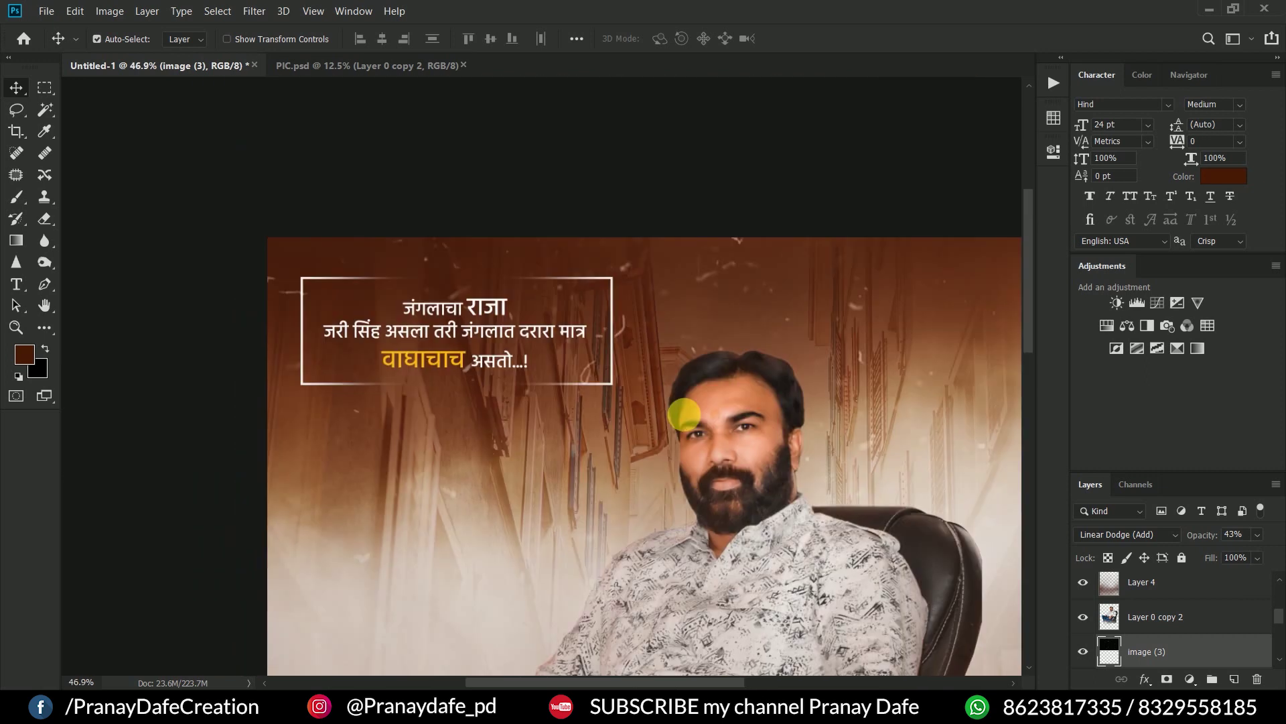
scroll(1180, 609, up, 3)
- Shrink the quote's Text group slightly and fit the whole poster in view
click(1134, 587)
key(ctrl+t)
scroll(348, 355, up, 2)
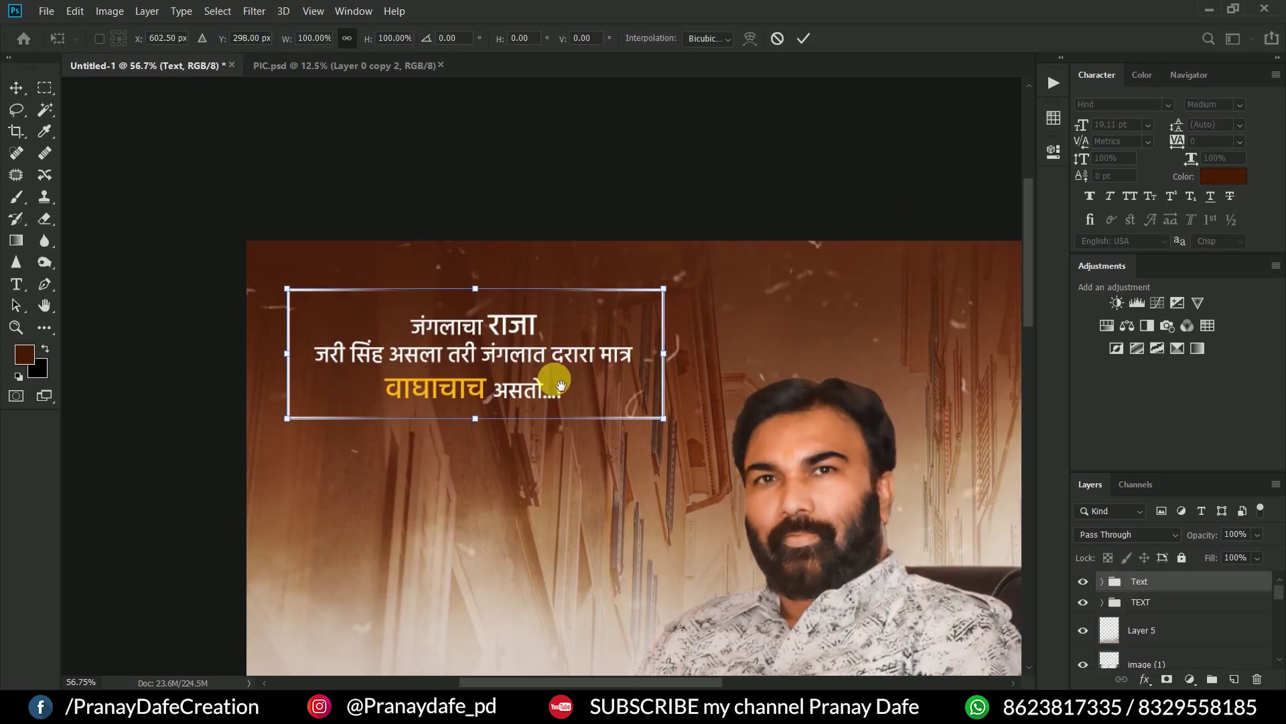
drag(283, 306, 290, 309)
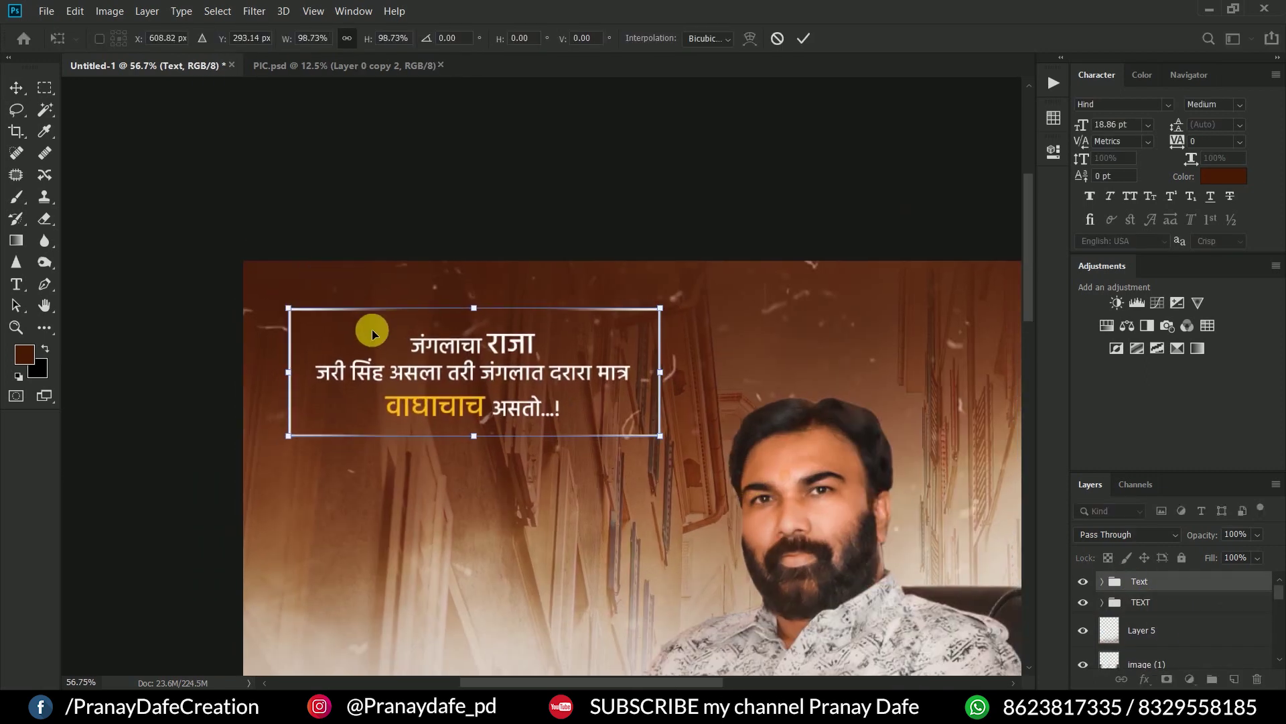
key(Return)
key(ctrl+0)
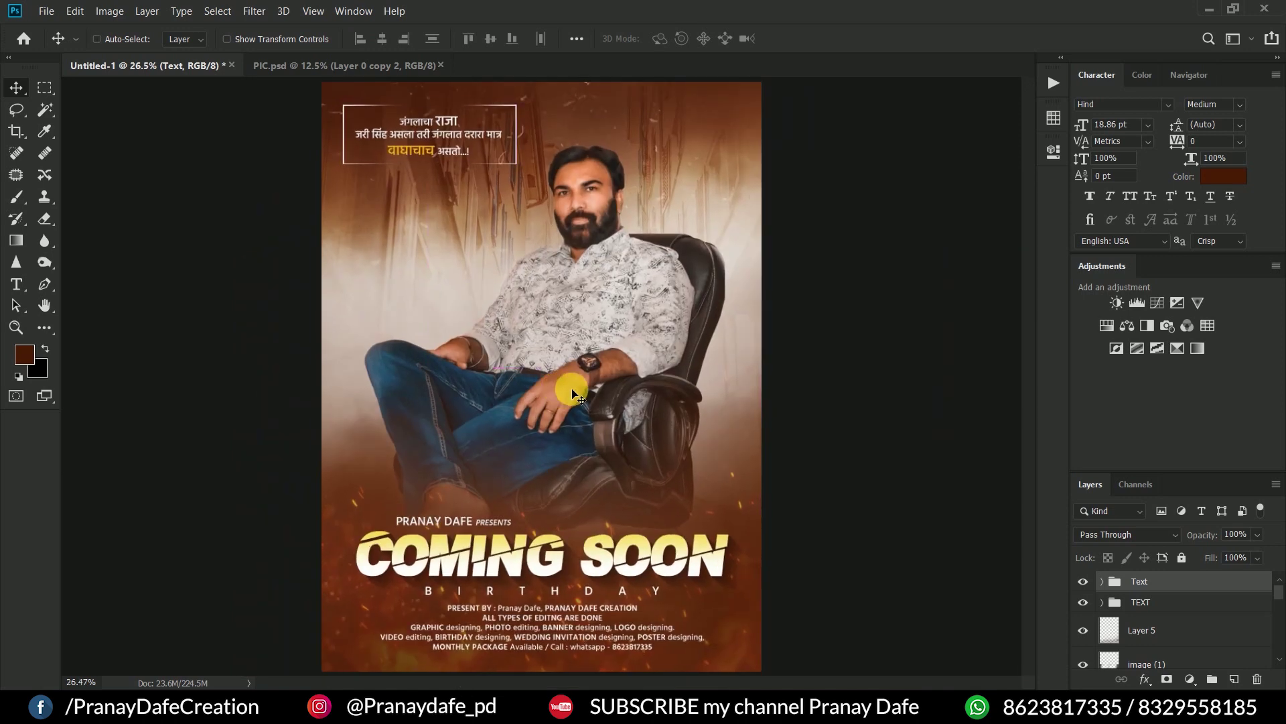
click(445, 632)
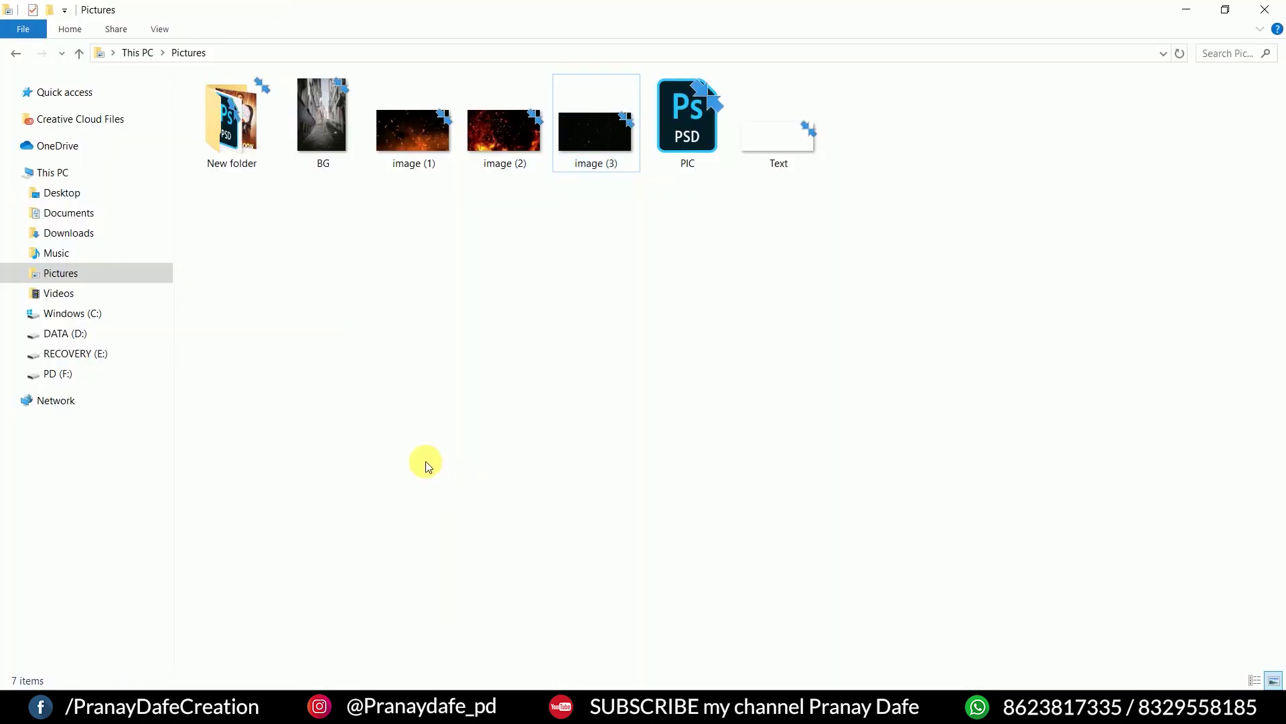
key(alt+Tab)
click(16, 284)
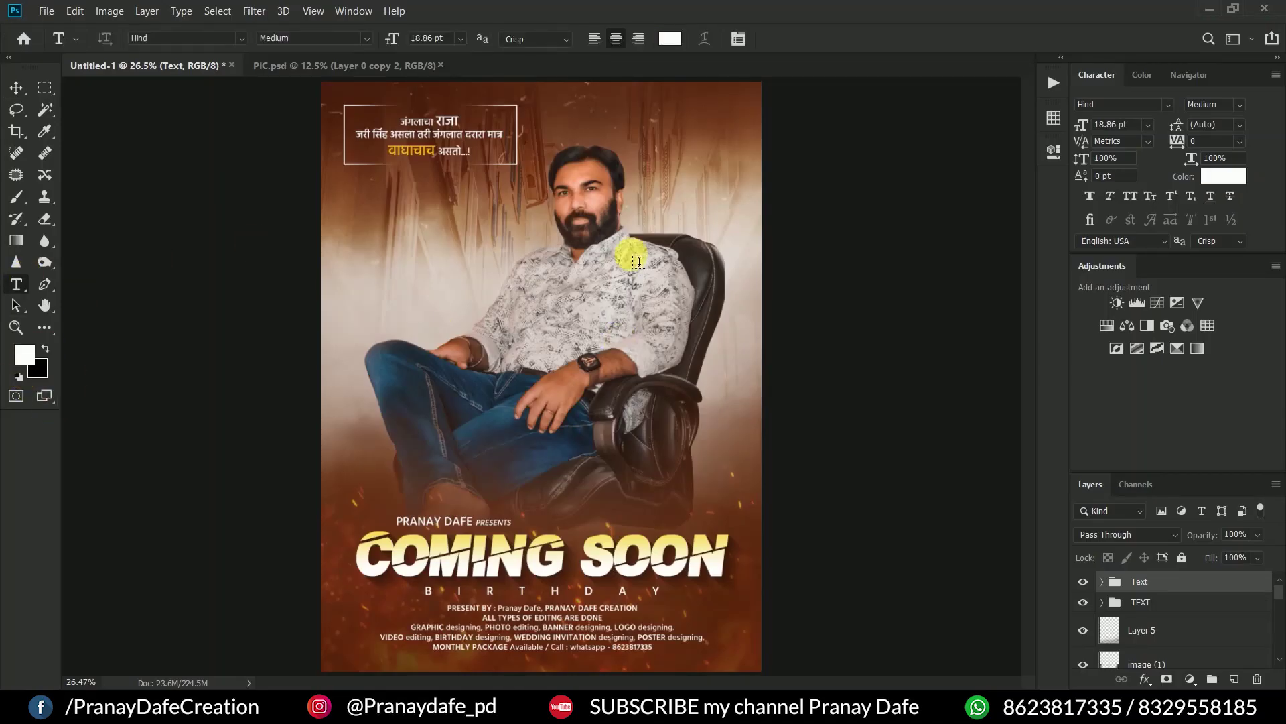
- On a new layer, choose the name-and-phone stamp brush and enlarge it to 600
right_click(639, 261)
click(1235, 680)
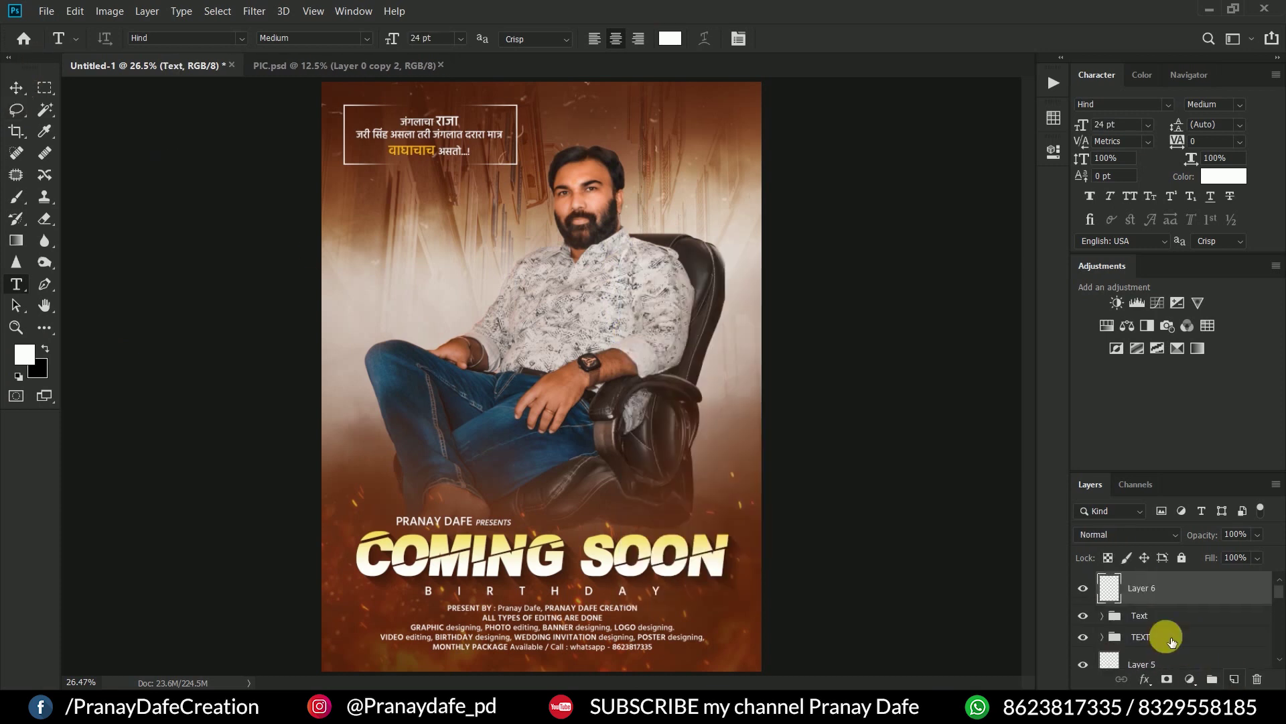
key(v)
scroll(631, 441, down, 1)
click(17, 196)
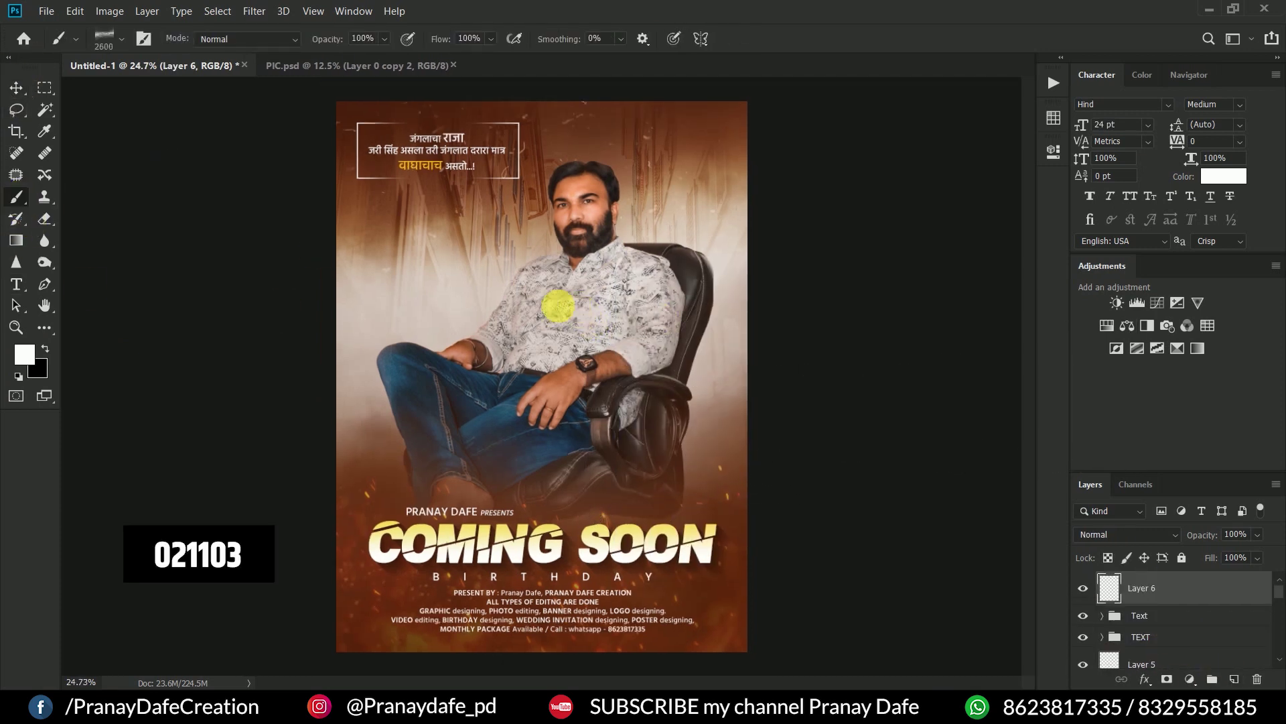
right_click(565, 394)
click(654, 541)
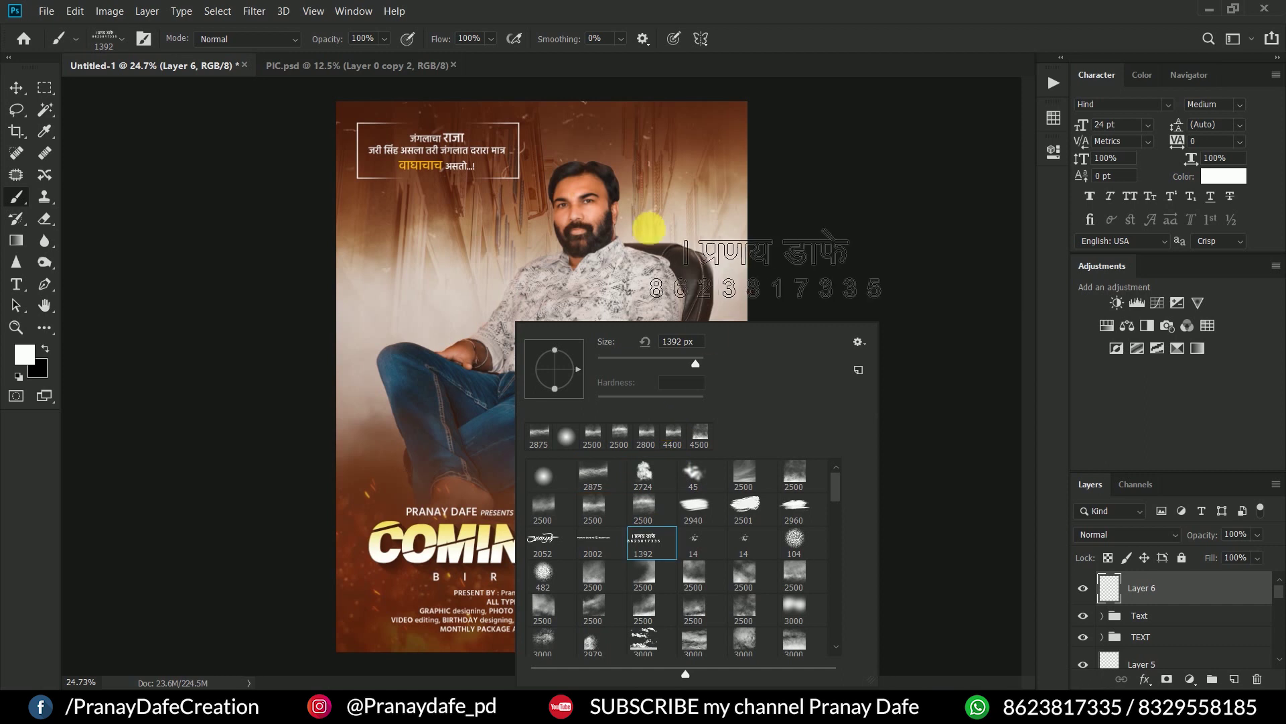
key(Return)
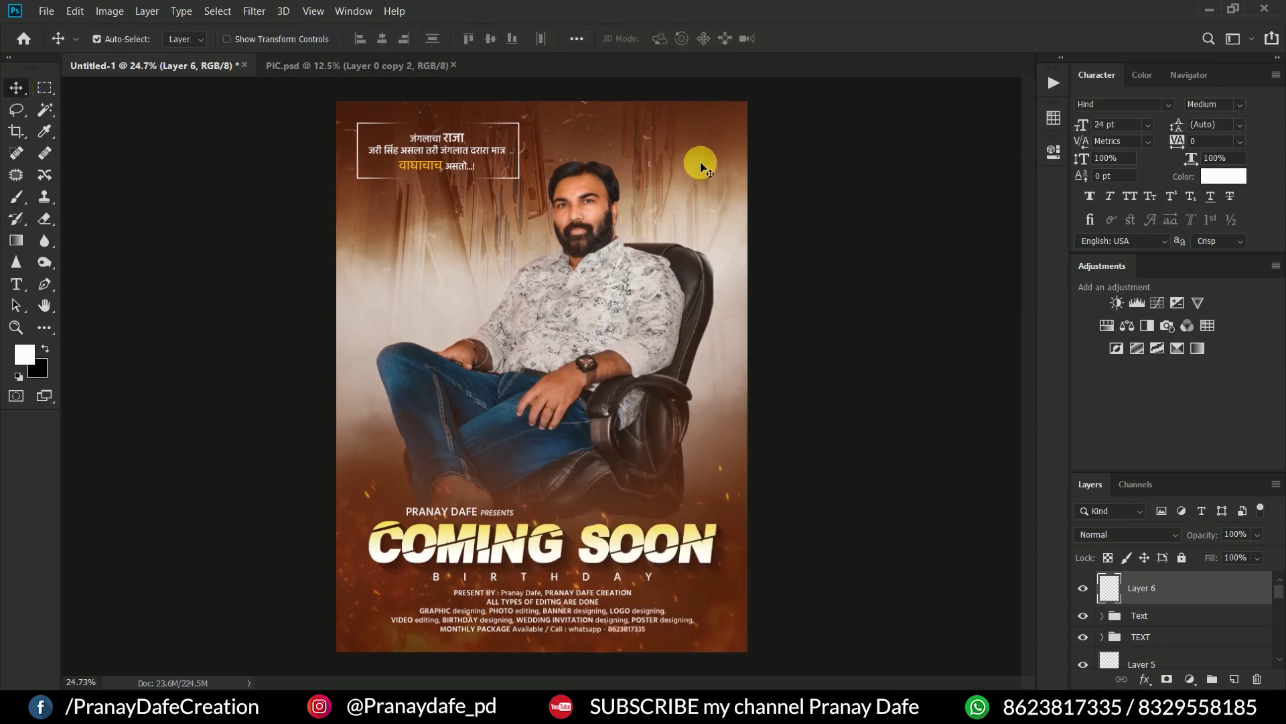
scroll(675, 230, up, 2)
scroll(477, 394, up, 1)
key(bracketright)
key(bracketright)
key(bracketright)
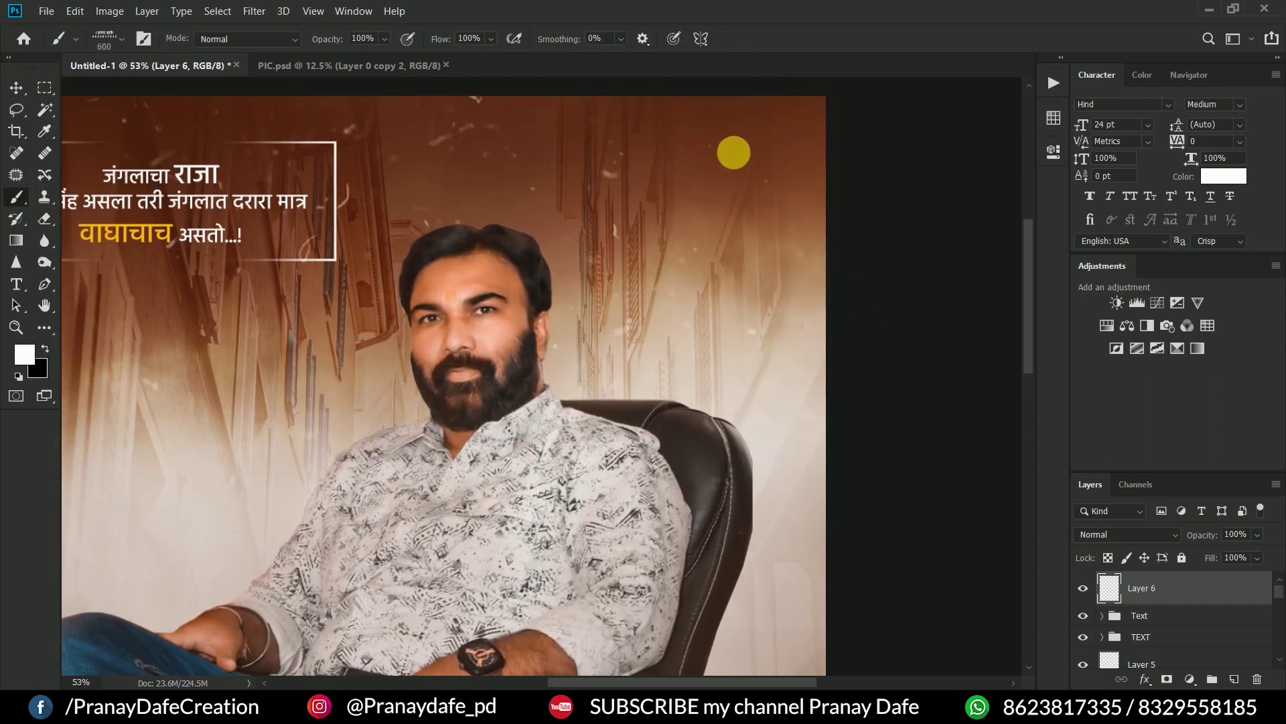
- Stamp the white name and phone at top right, resize it, and fit the poster
click(730, 150)
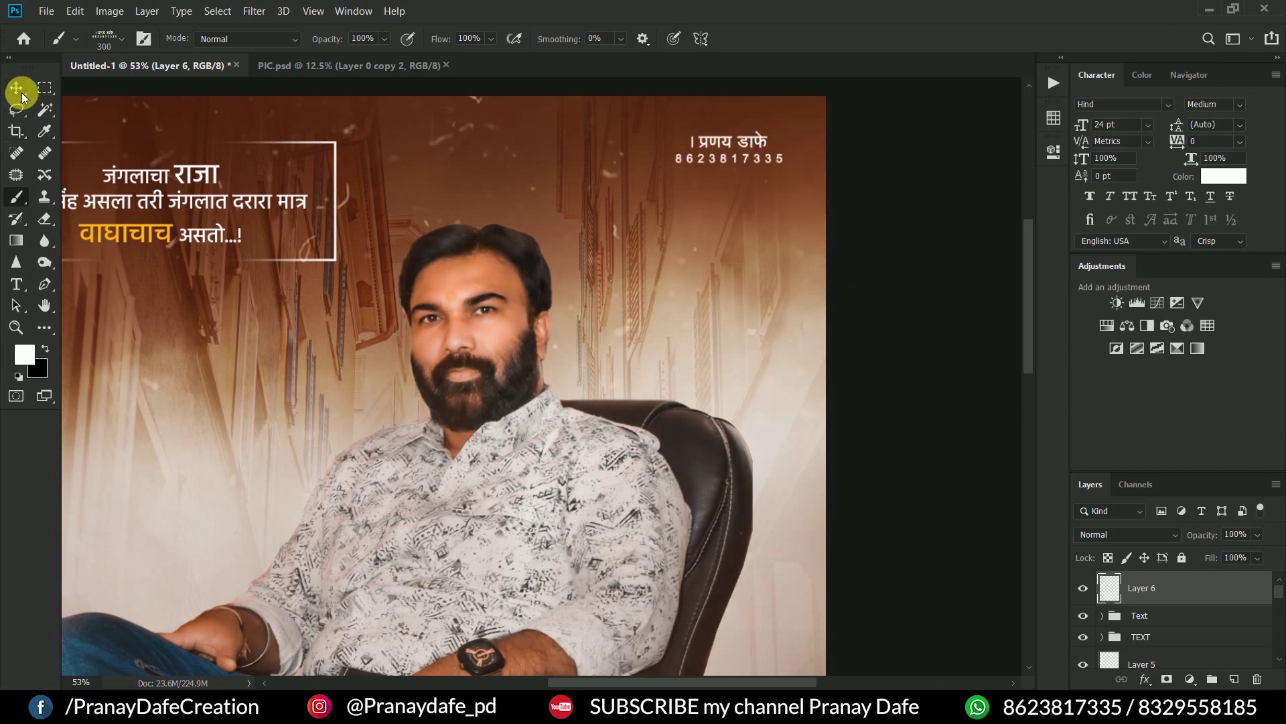
scroll(871, 175, down, 2)
scroll(785, 115, up, 2)
scroll(713, 221, up, 2)
key(ctrl+t)
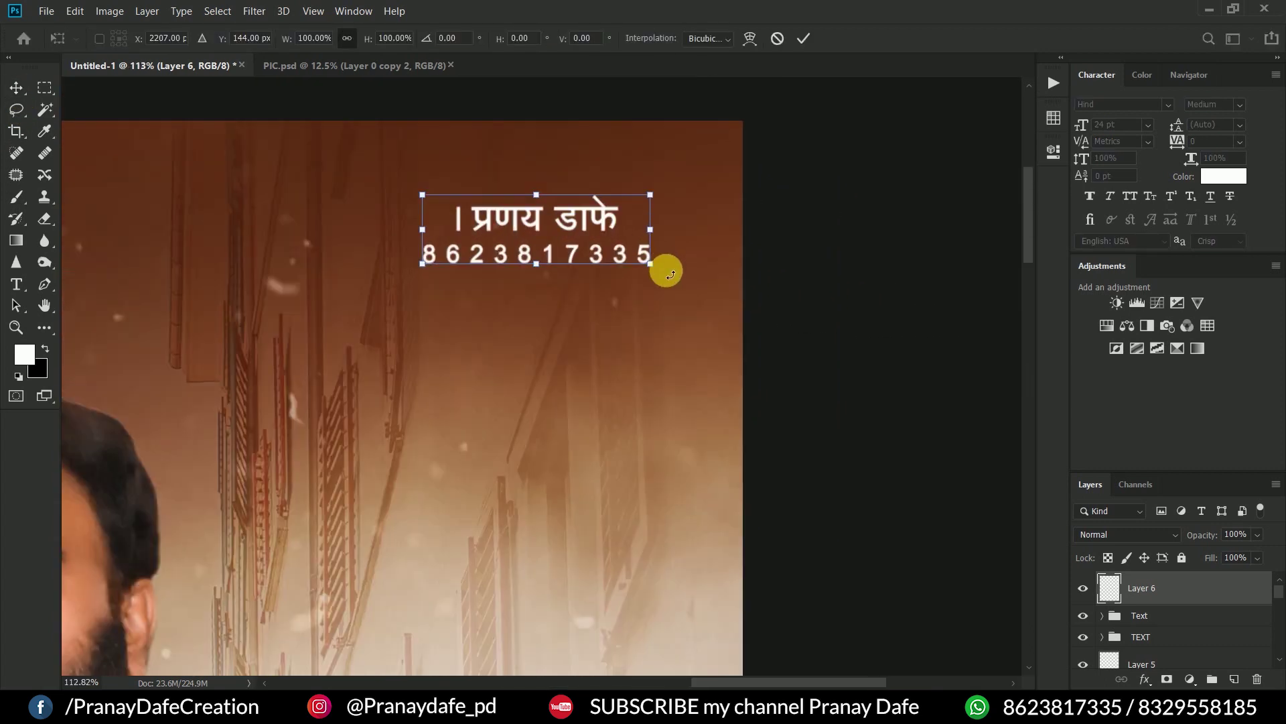
scroll(632, 236, down, 2)
key(Return)
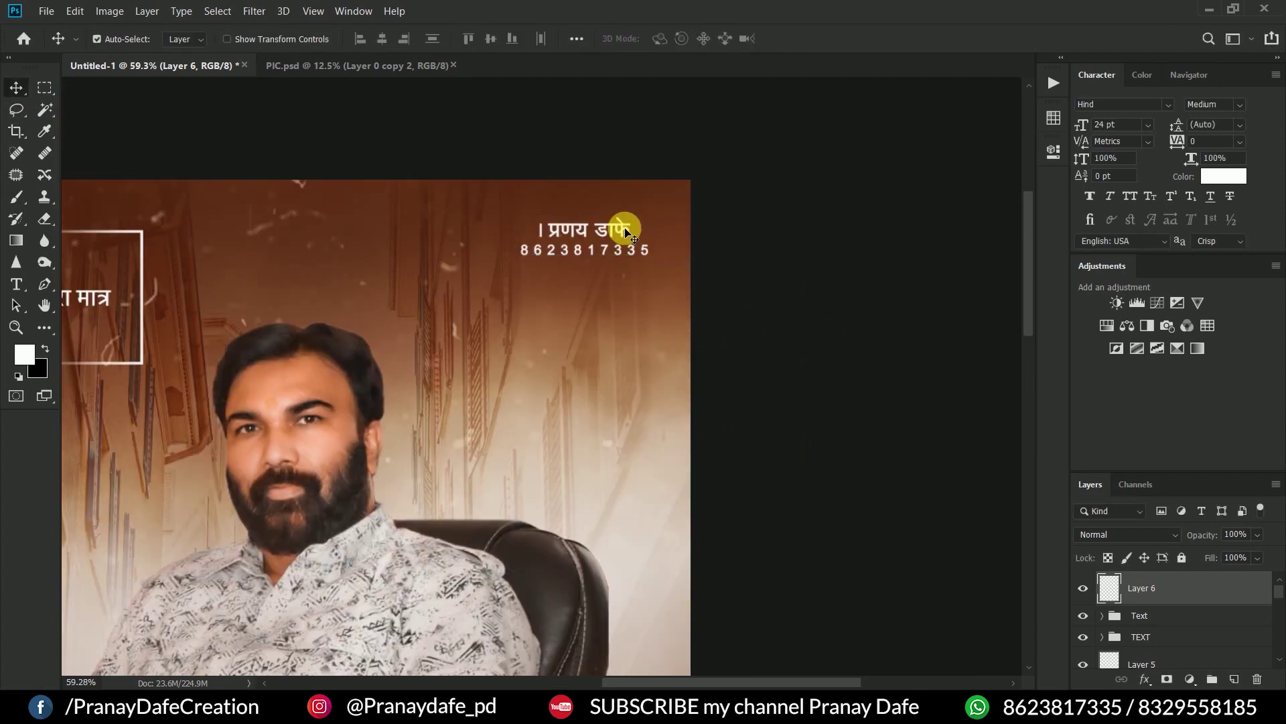
key(ctrl+0)
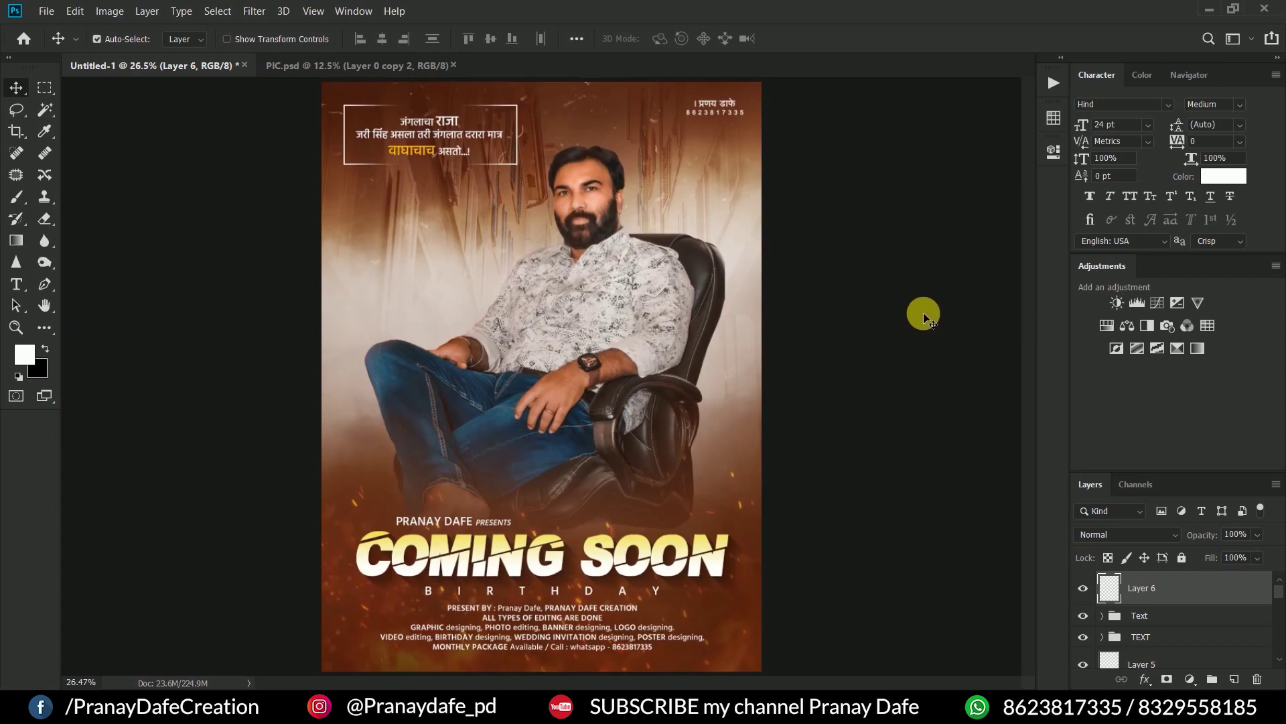
scroll(745, 414, down, 1)
scroll(1171, 617, down, 2)
click(623, 253)
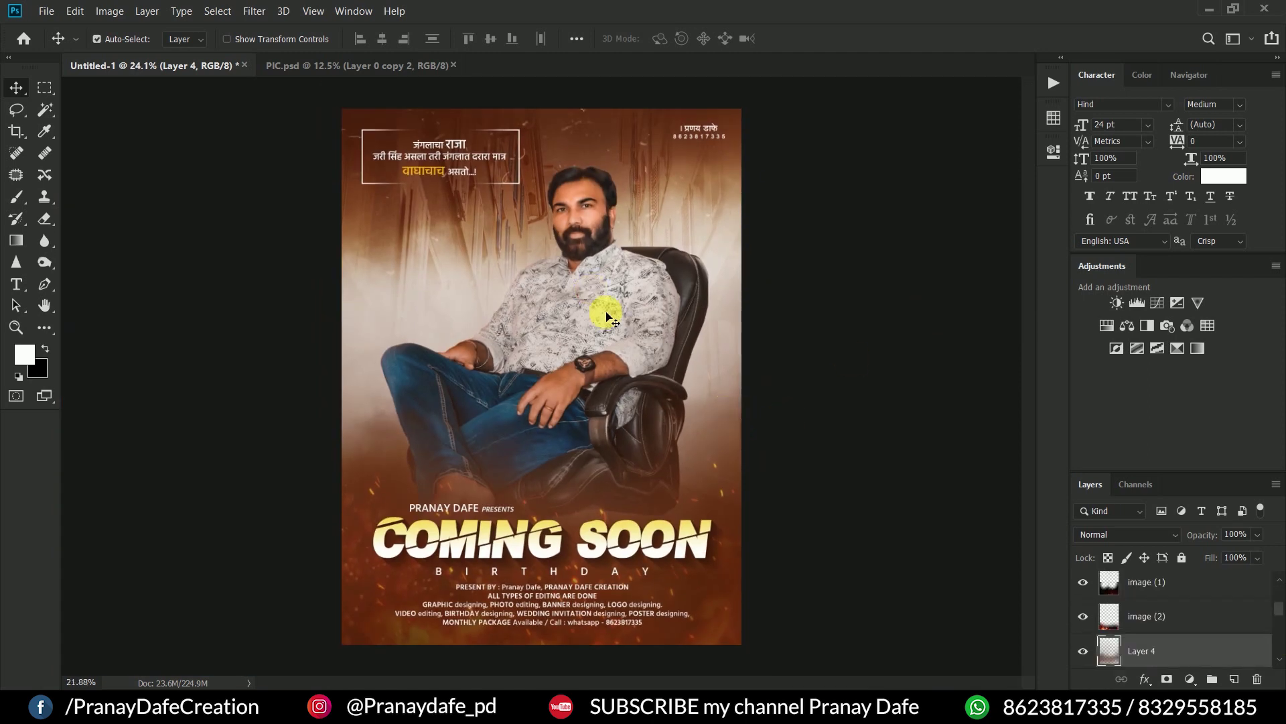
- Give Layer 0 copy 2 an orange Inner Glow at 34% opacity, 70 px size
scroll(643, 228, down, 1)
scroll(1192, 632, down, 2)
scroll(1165, 610, down, 1)
click(1148, 617)
click(1145, 679)
click(1169, 589)
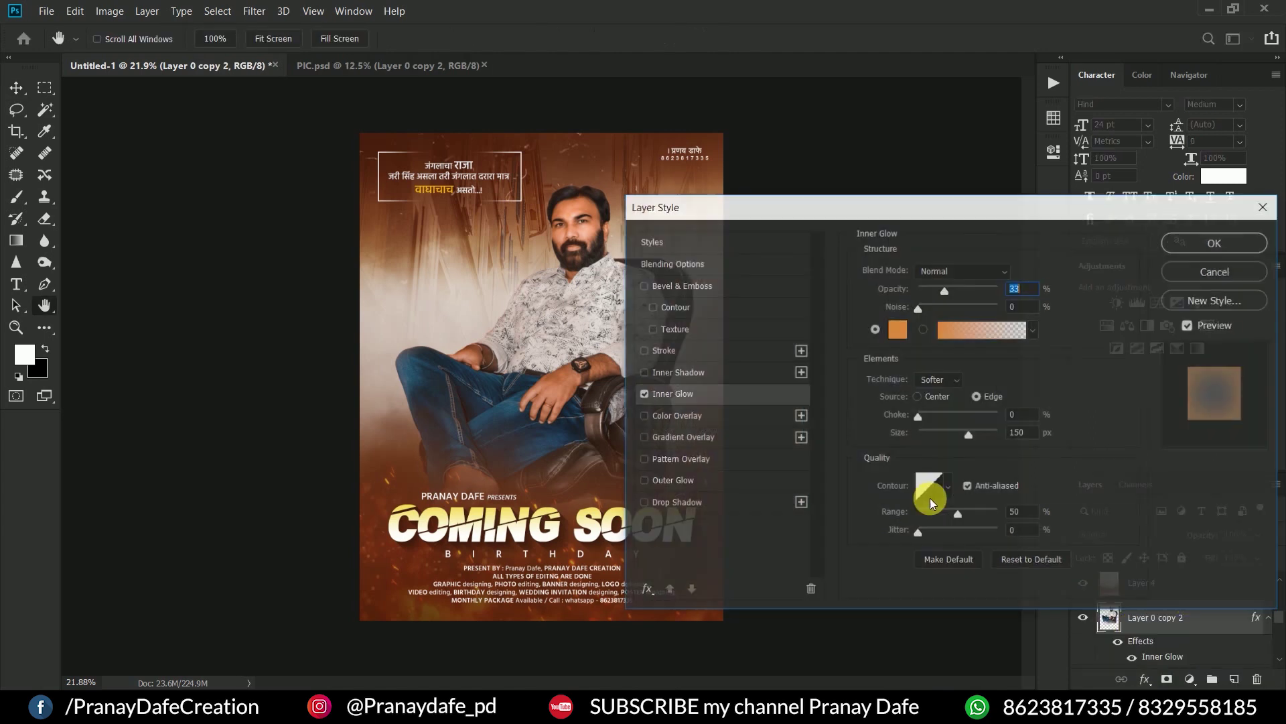
click(898, 329)
click(514, 235)
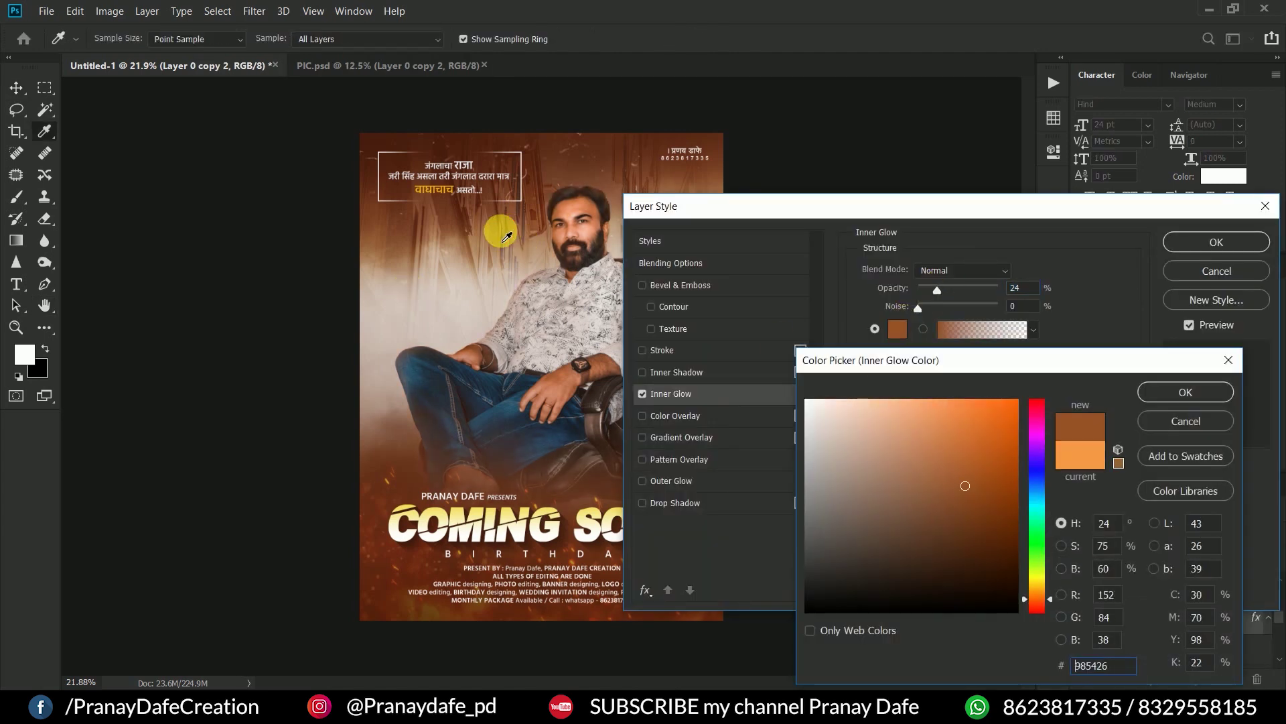
drag(958, 459, 993, 462)
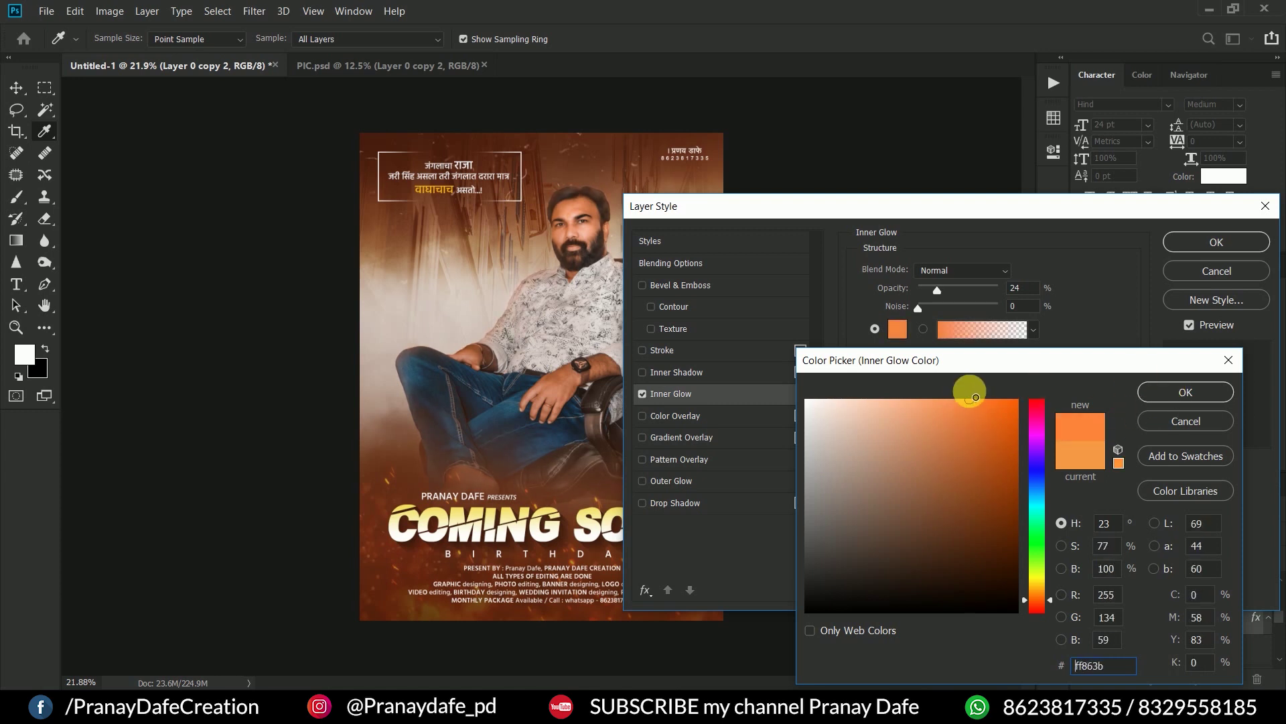
click(1189, 391)
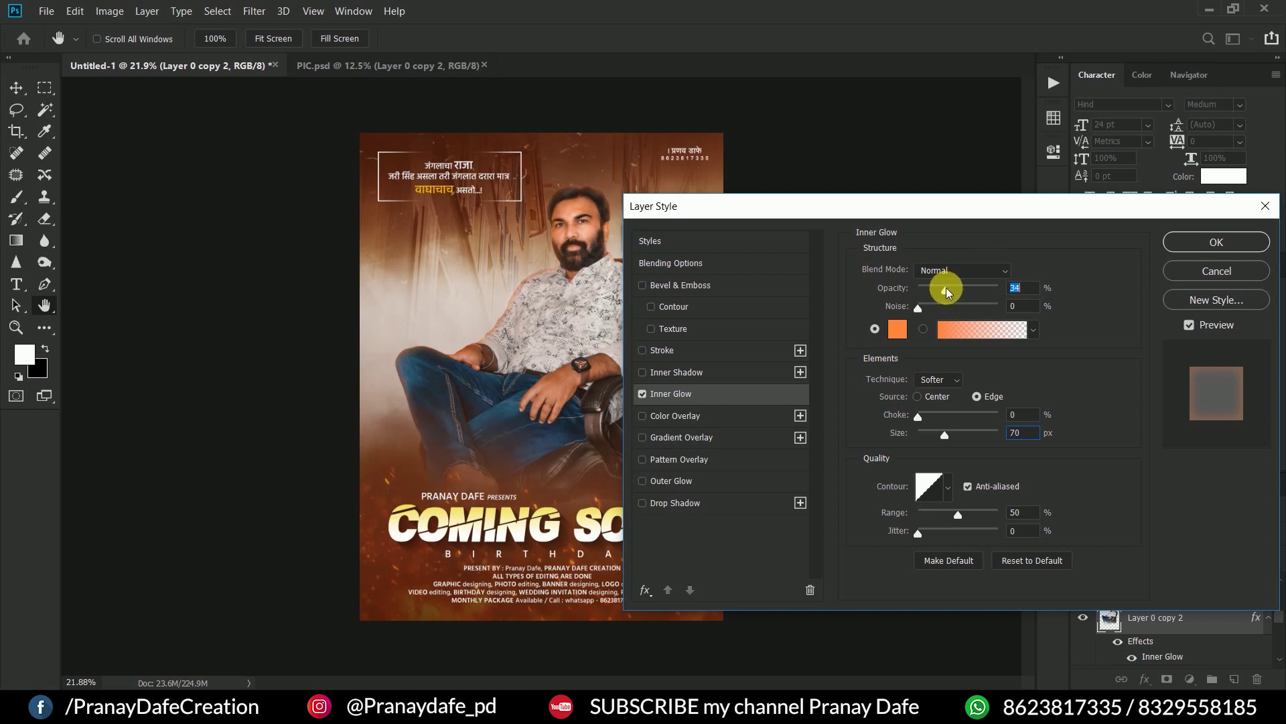
click(1204, 245)
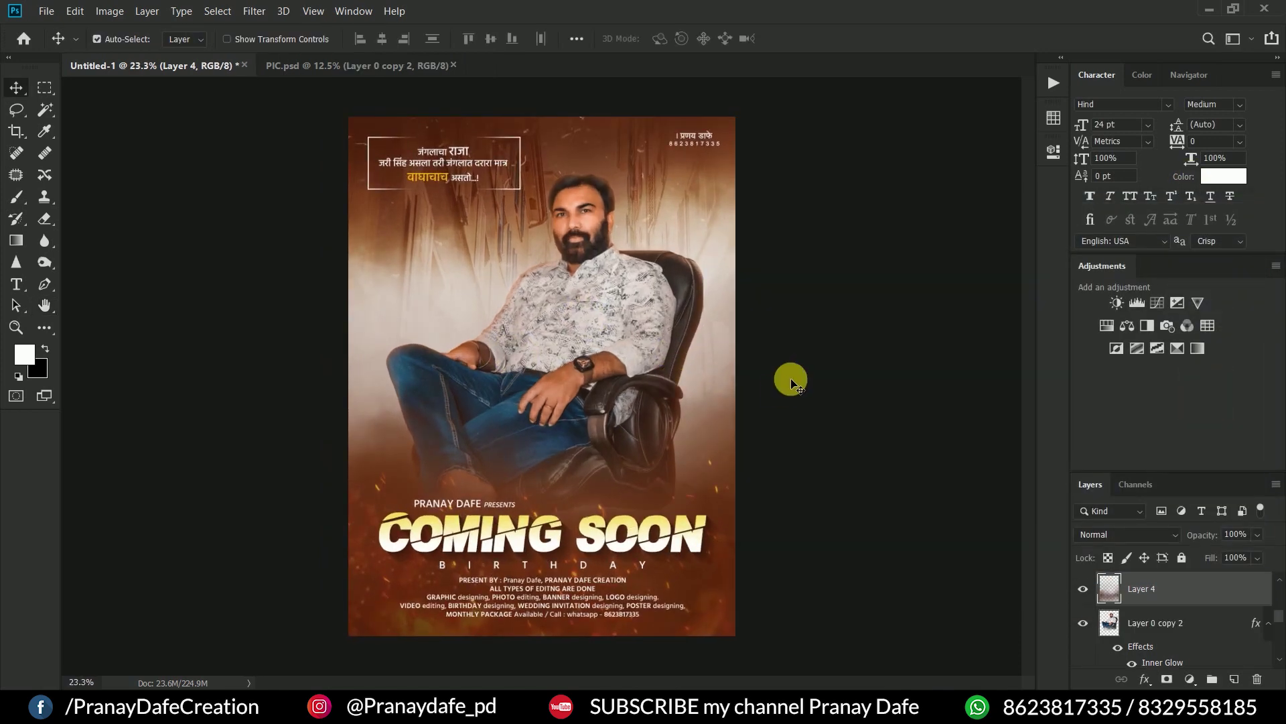
- Add a Brightness/Contrast layer at Brightness 22 and a Color Balance layer, Yellow–Blue about -15
click(1127, 301)
drag(933, 246, 941, 252)
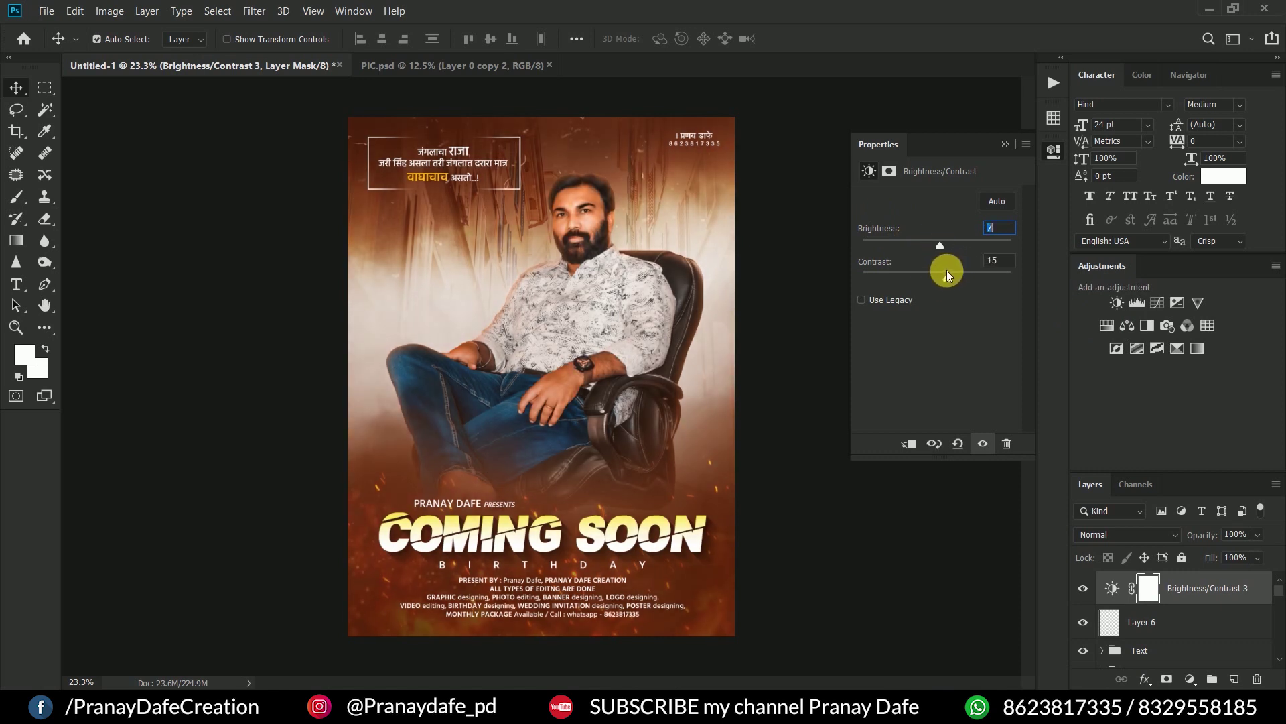
drag(940, 246, 947, 246)
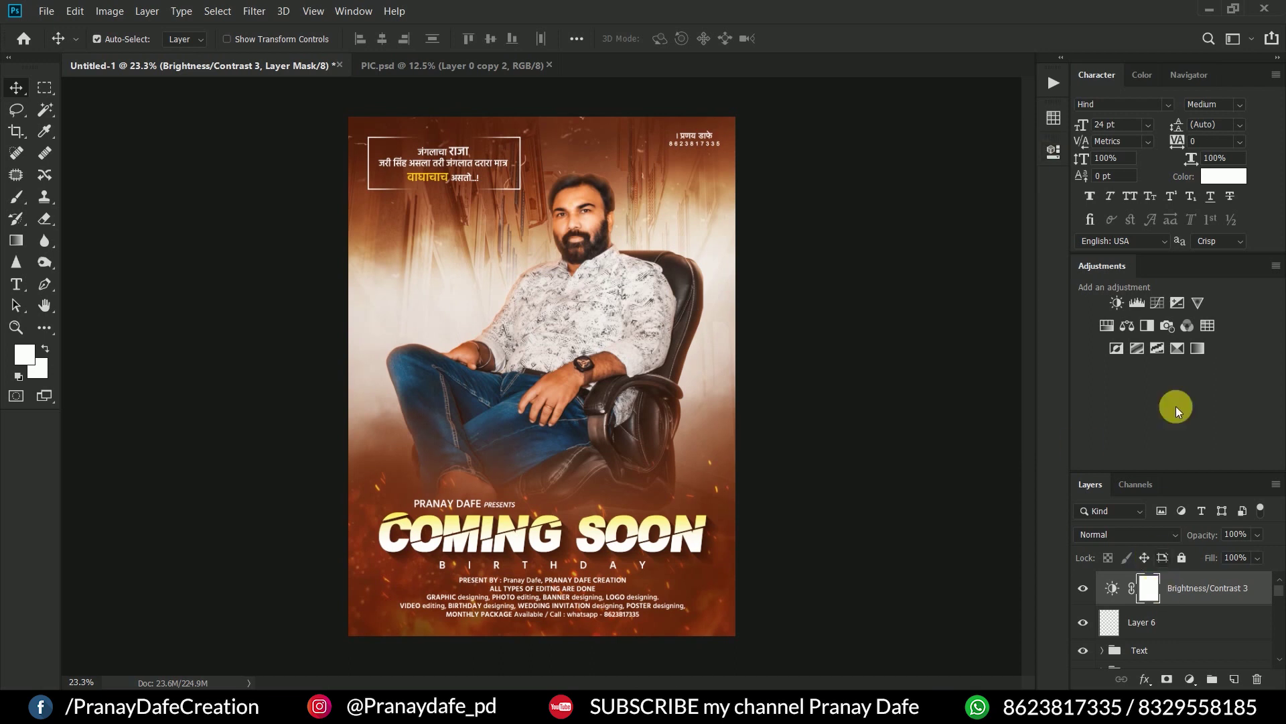
click(1127, 325)
drag(915, 292, 908, 287)
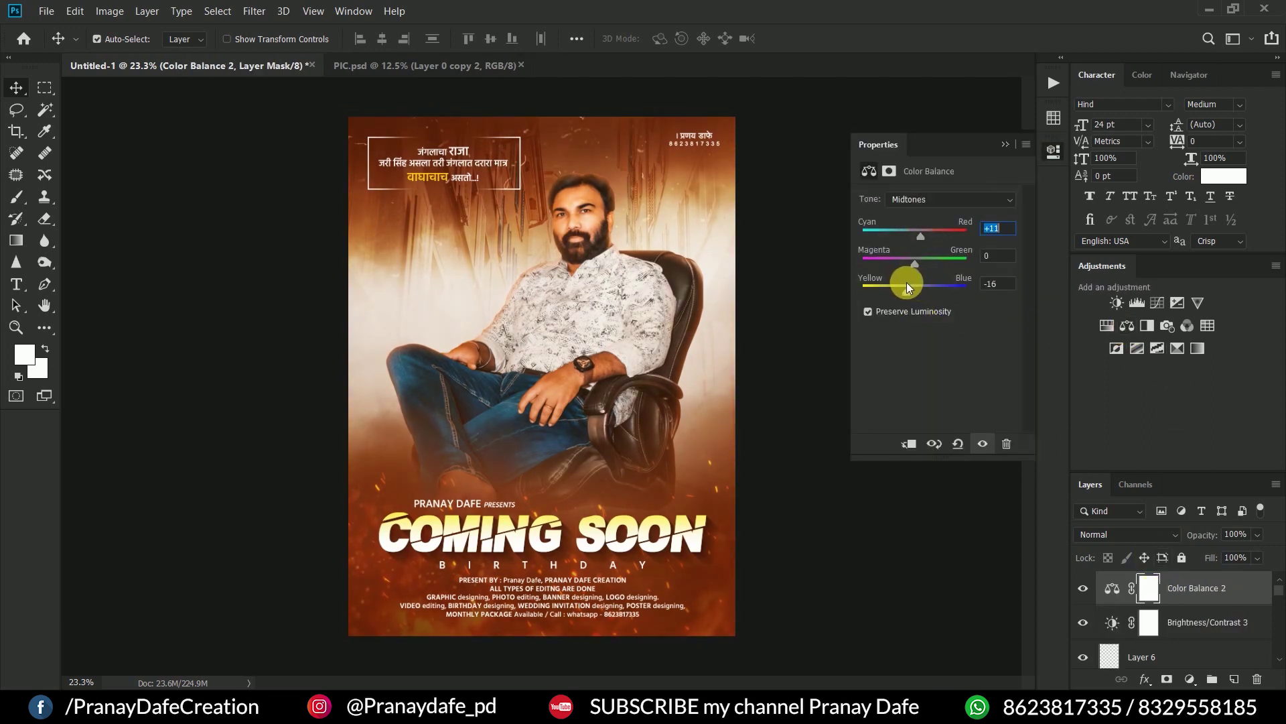
click(1007, 147)
- Above the image (3) layer, add another Brightness/Contrast adjustment with contrast 51
scroll(554, 439, down, 1)
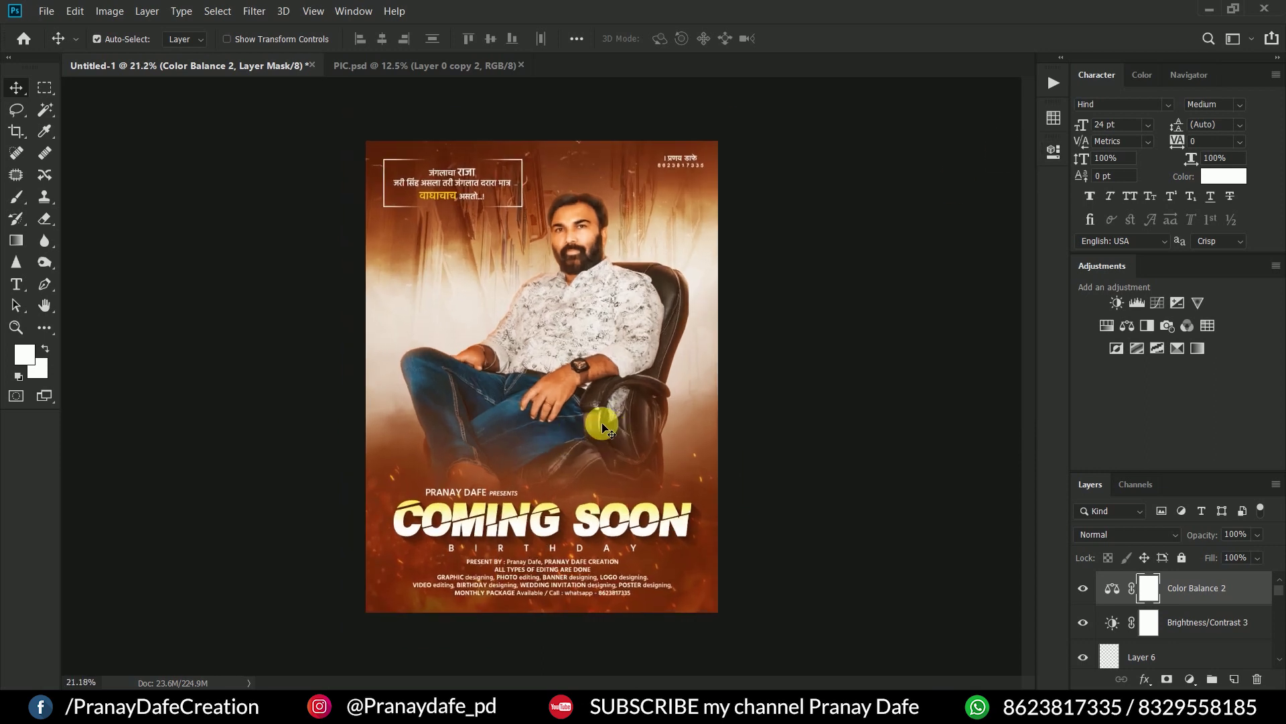
scroll(1206, 628, down, 5)
scroll(1206, 617, up, 2)
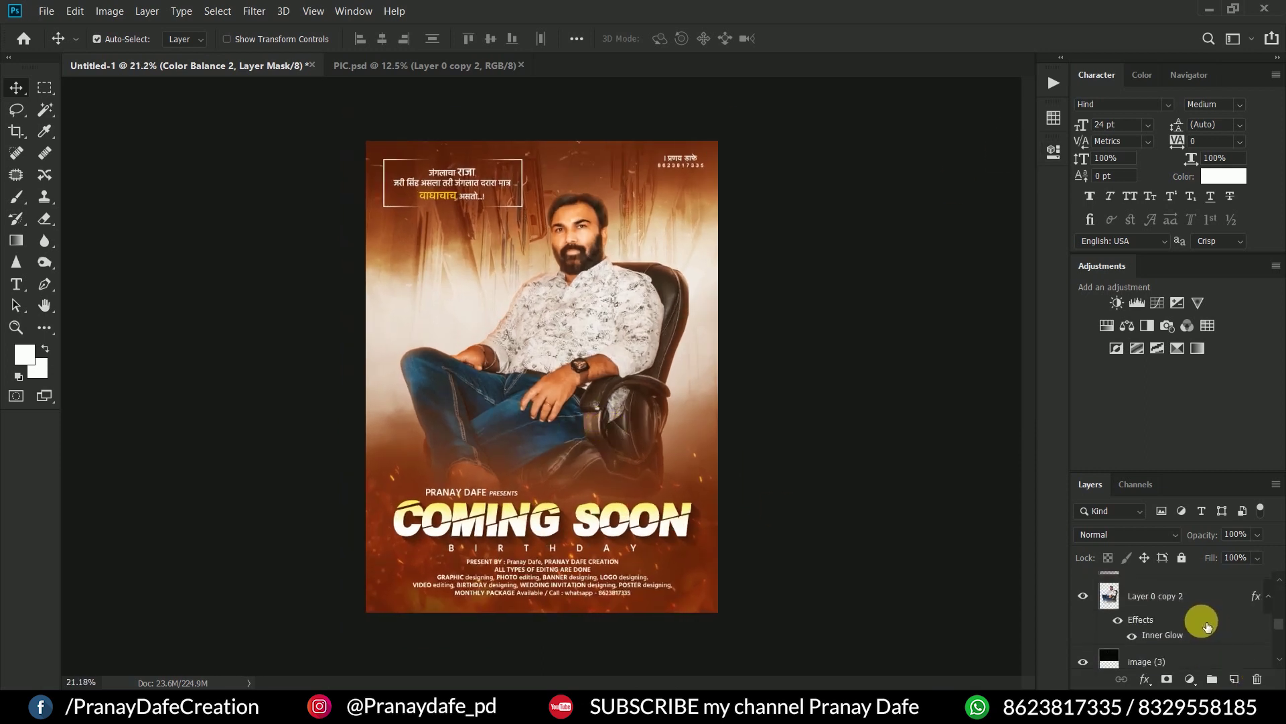
click(1172, 616)
click(1116, 303)
mouse_move(936, 272)
mouse_down()
mouse_move(975, 278)
mouse_move(932, 246)
mouse_up()
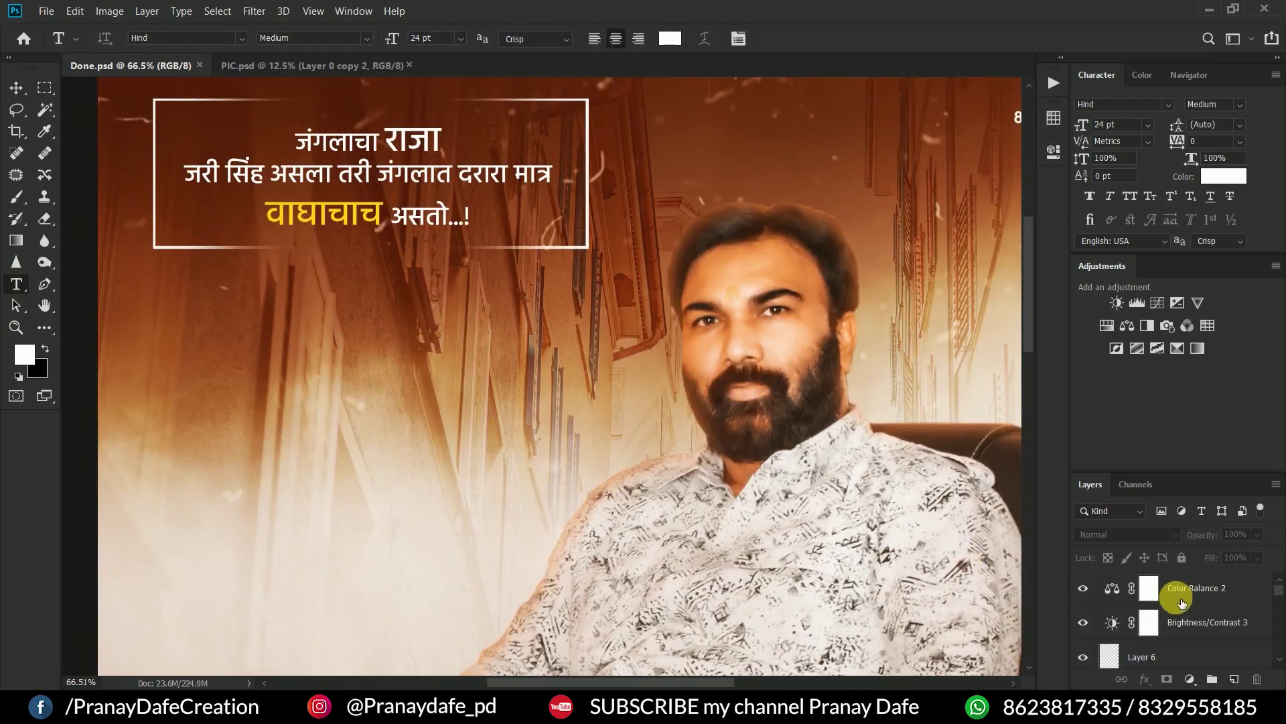
- Type 'RELEASING ON' in semibold 16 pt and place it left of the subject's face
click(1181, 602)
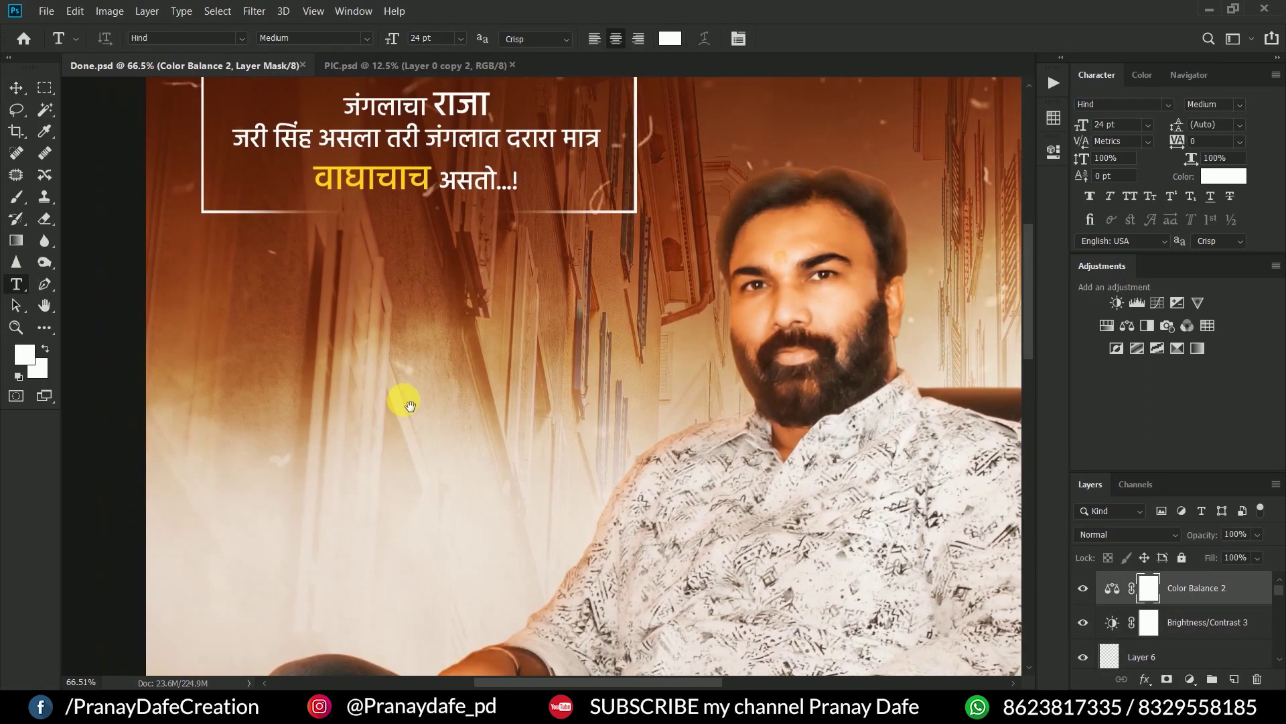
text(R)
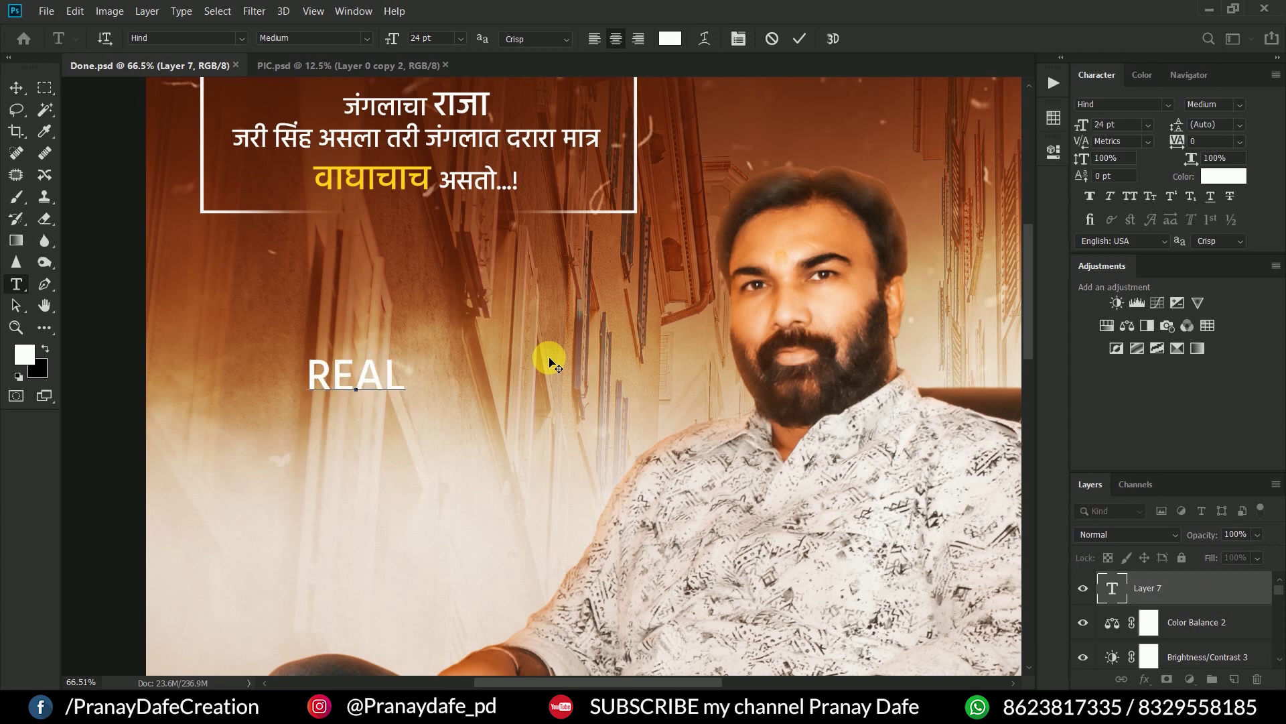
text(ELEASING ON)
key(ctrl+a)
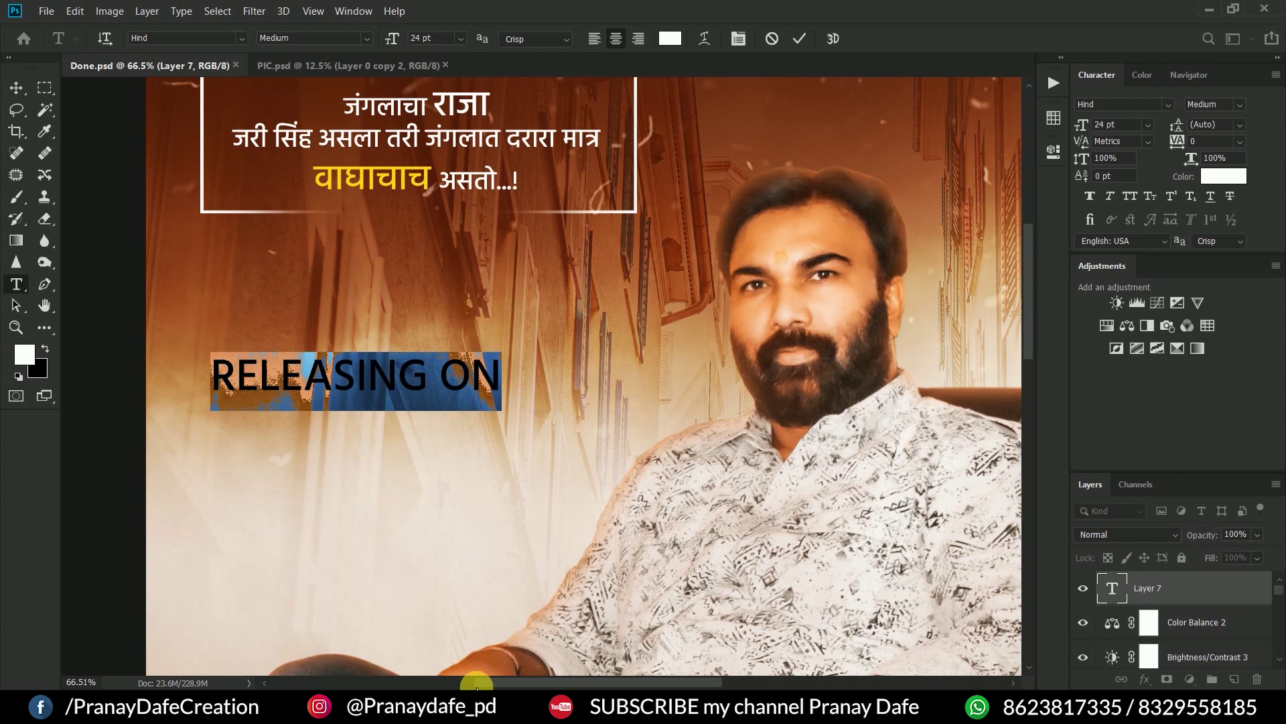
click(1239, 104)
click(1238, 176)
click(1243, 103)
click(1184, 120)
click(1135, 247)
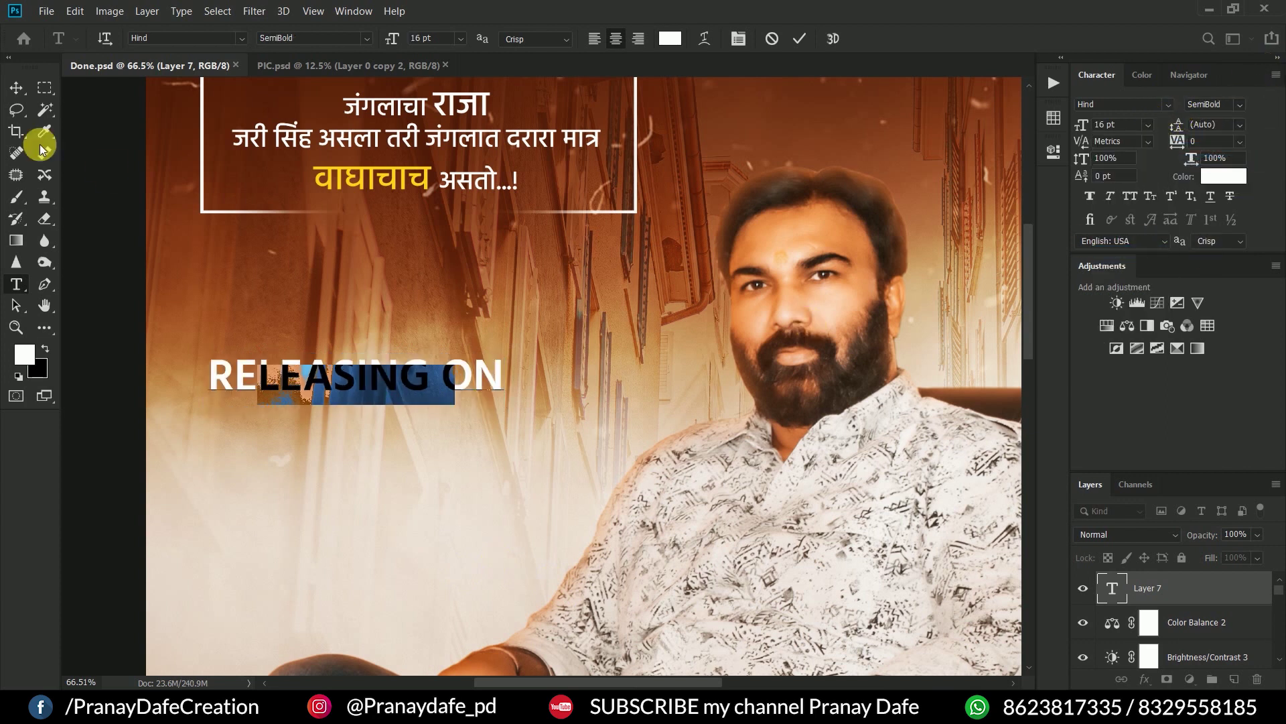
click(17, 87)
drag(287, 339, 417, 365)
scroll(431, 310, up, 2)
scroll(411, 379, down, 1)
- Add '30 MAY' in Khand Bold 36 pt below RELEASING ON
double_click(416, 365)
text(30 MAY)
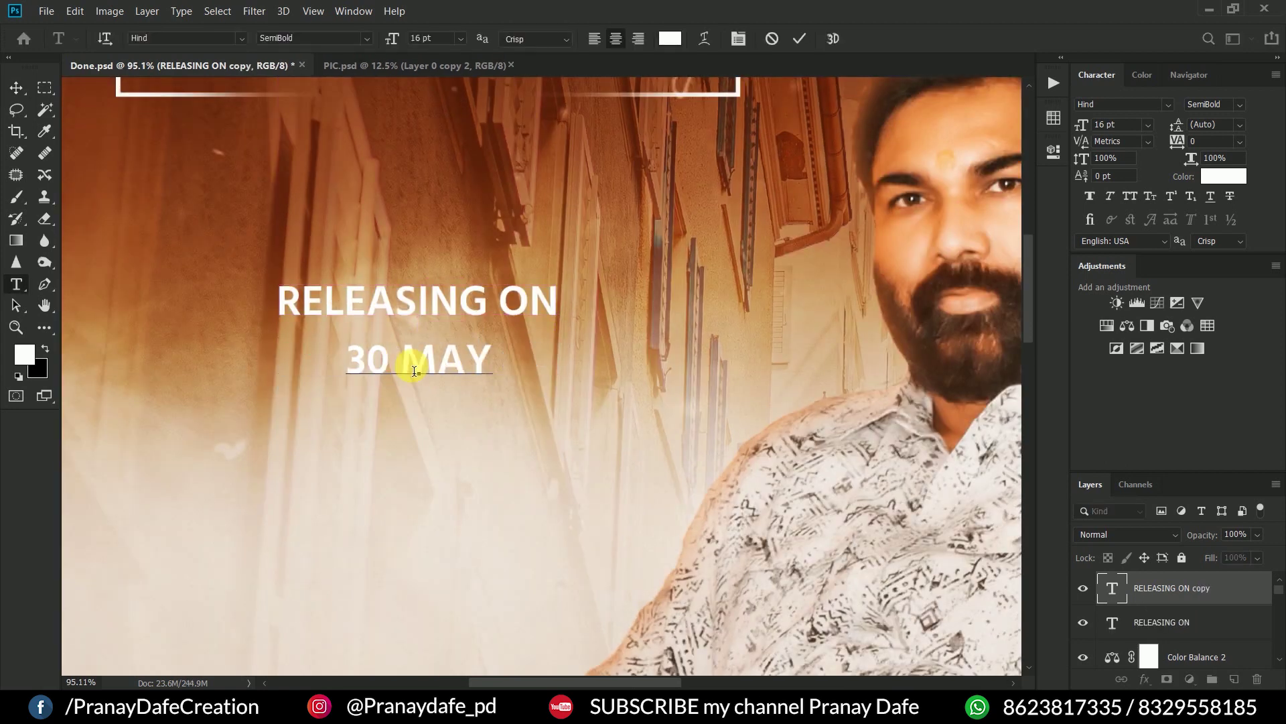
key(ctrl+a)
click(1167, 104)
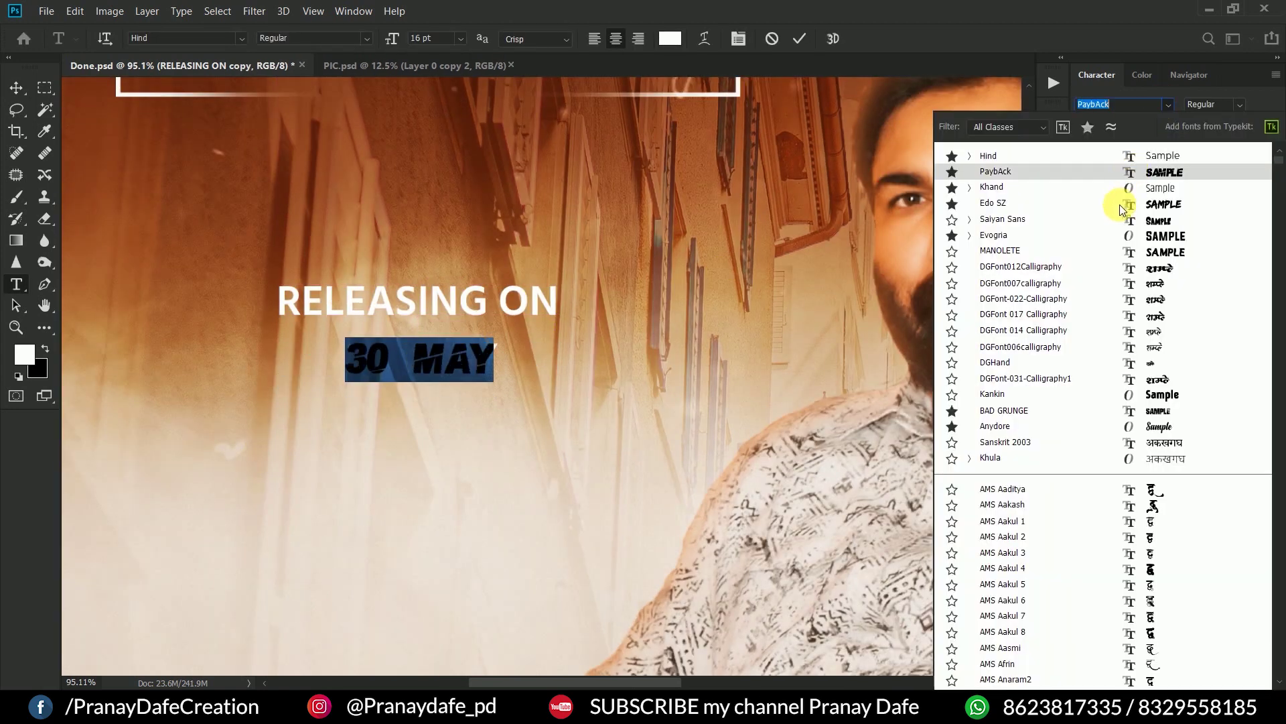
click(1115, 190)
click(1214, 104)
click(1222, 180)
click(1148, 125)
click(1148, 295)
click(16, 88)
drag(467, 345, 467, 375)
- Reduce RELEASING ON to 11 pt and nudge it slightly down
double_click(431, 296)
click(1149, 124)
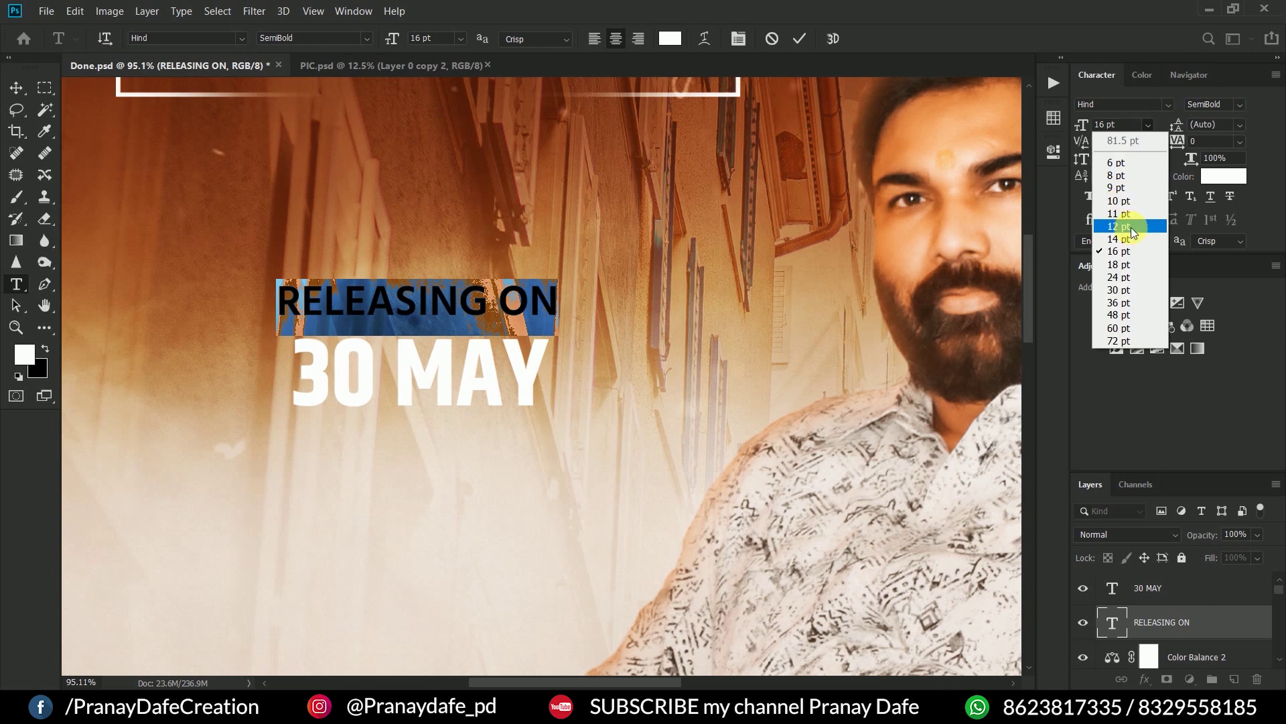
click(1131, 213)
click(16, 88)
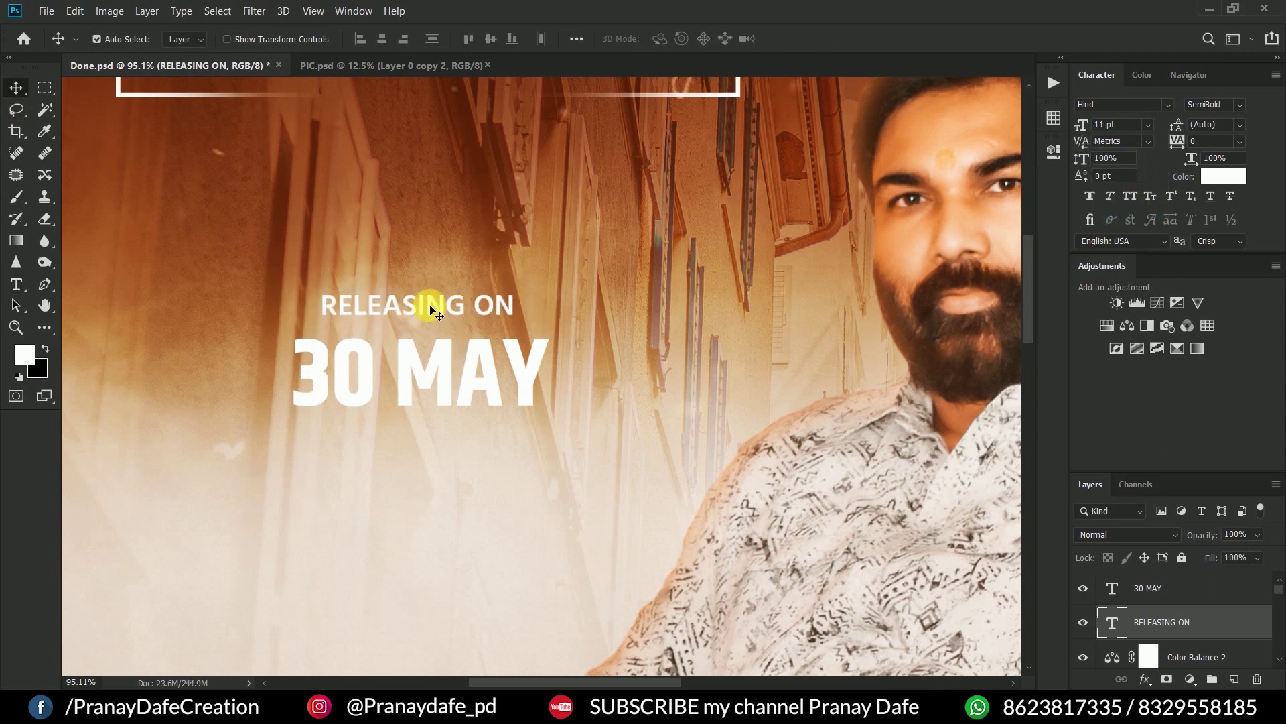
scroll(431, 305, up, 3)
drag(431, 308, 440, 325)
scroll(440, 325, down, 5)
scroll(431, 321, up, 3)
- Shrink 30 MAY slightly, shift it left, and group both caption layers
click(479, 402)
key(ctrl+t)
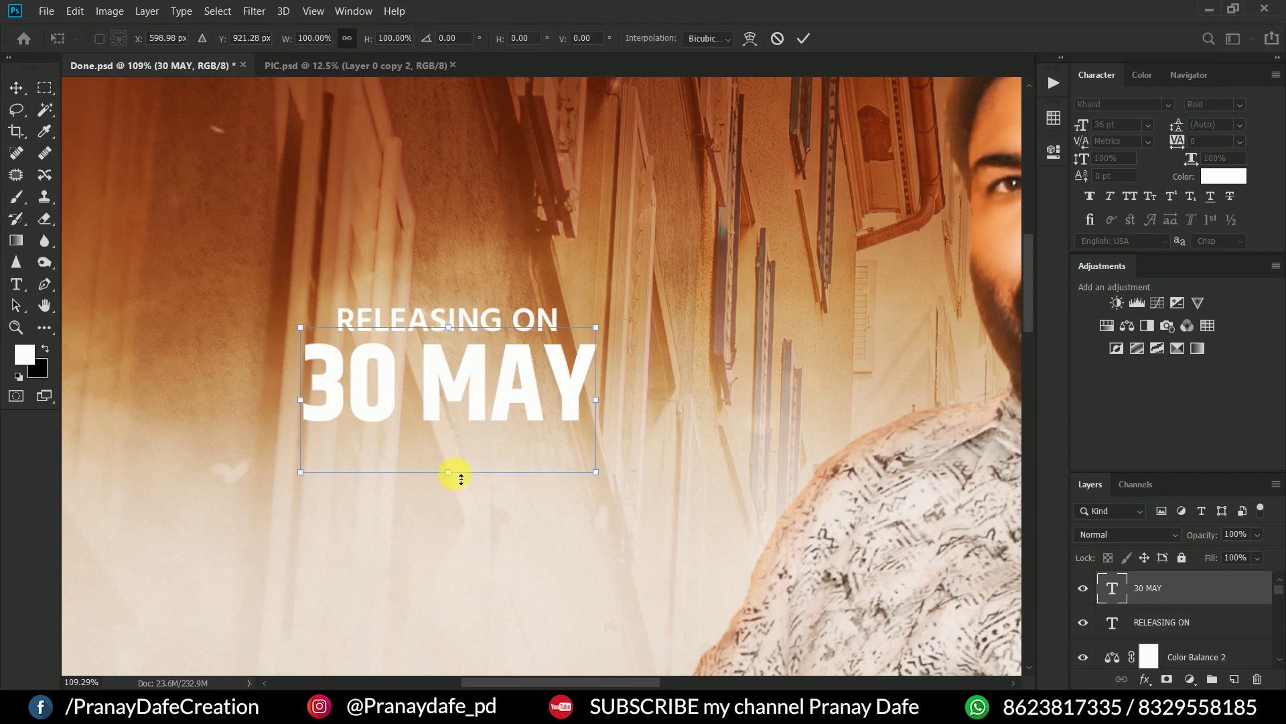
drag(454, 474, 454, 459)
key(Return)
drag(462, 378, 458, 379)
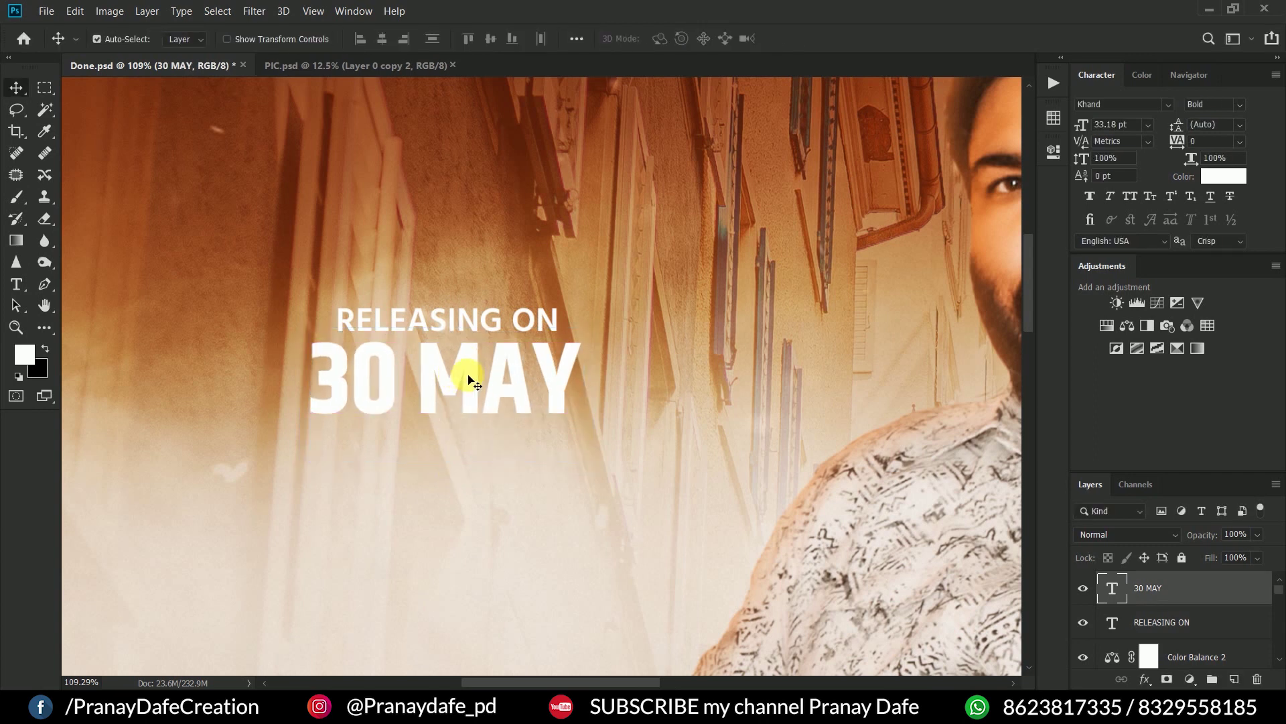
shift+click(1174, 624)
key(ctrl+g)
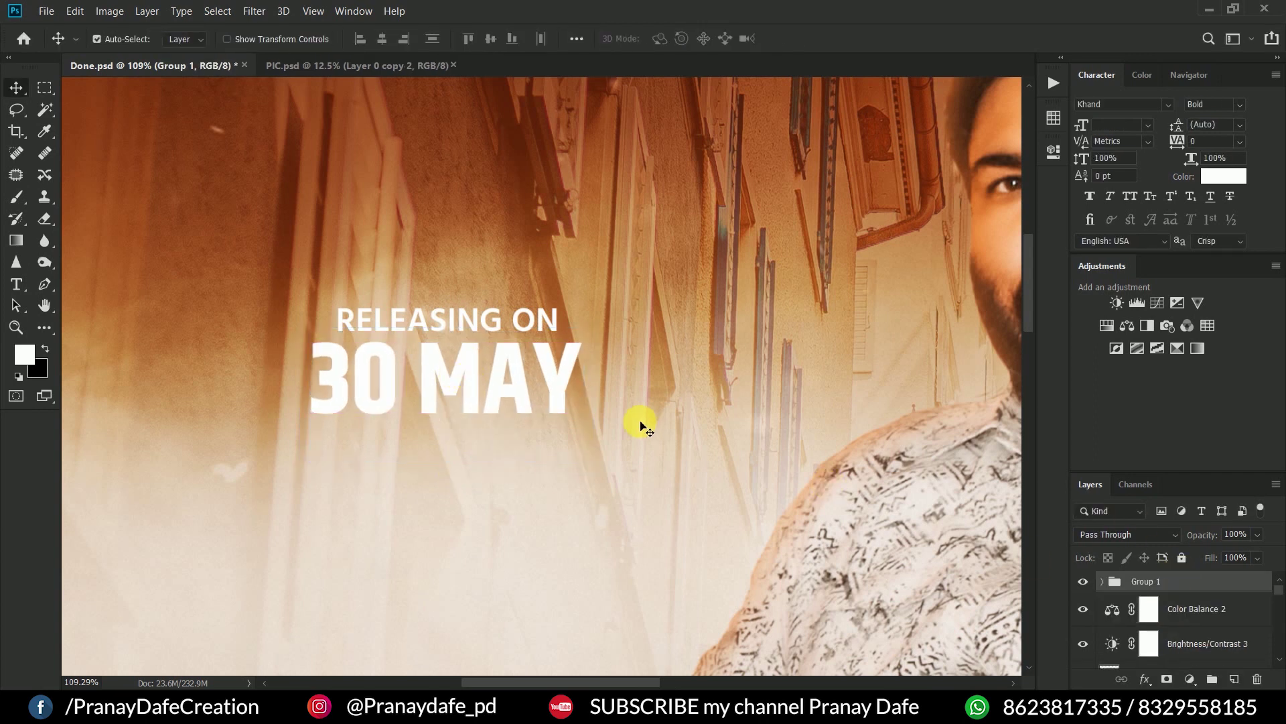
scroll(641, 422, down, 3)
scroll(485, 409, up, 2)
key(ctrl+t)
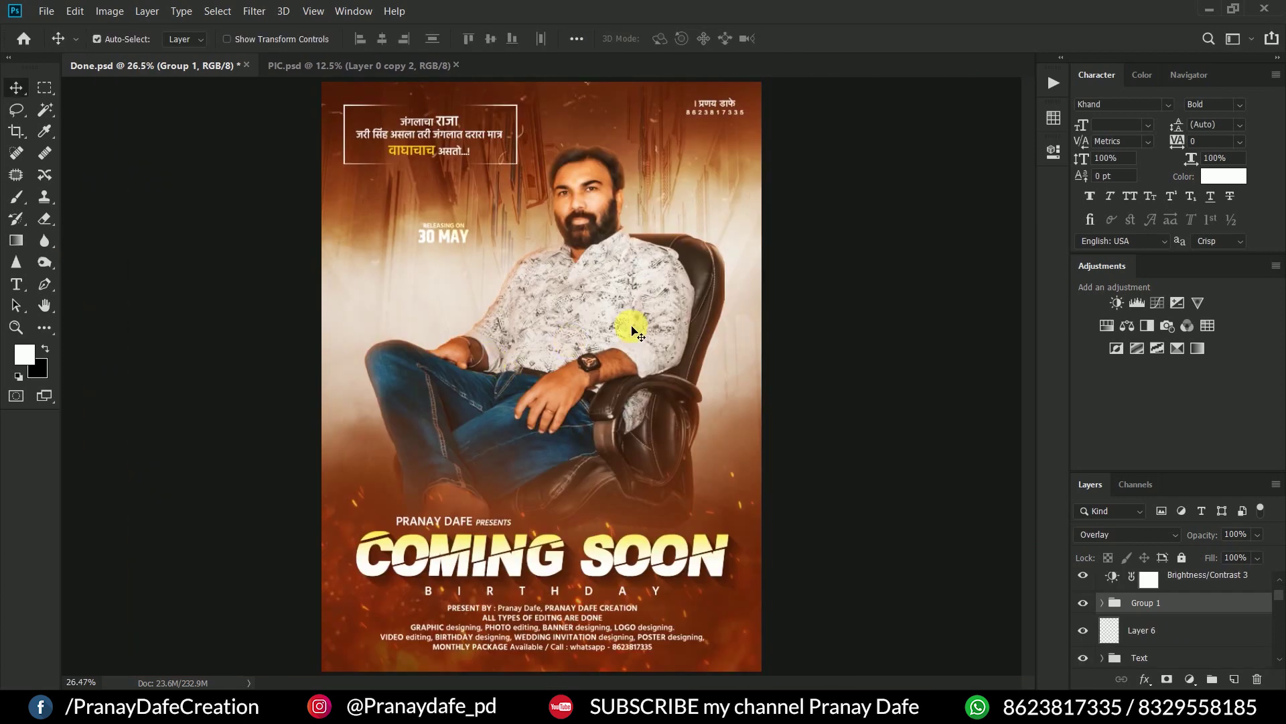